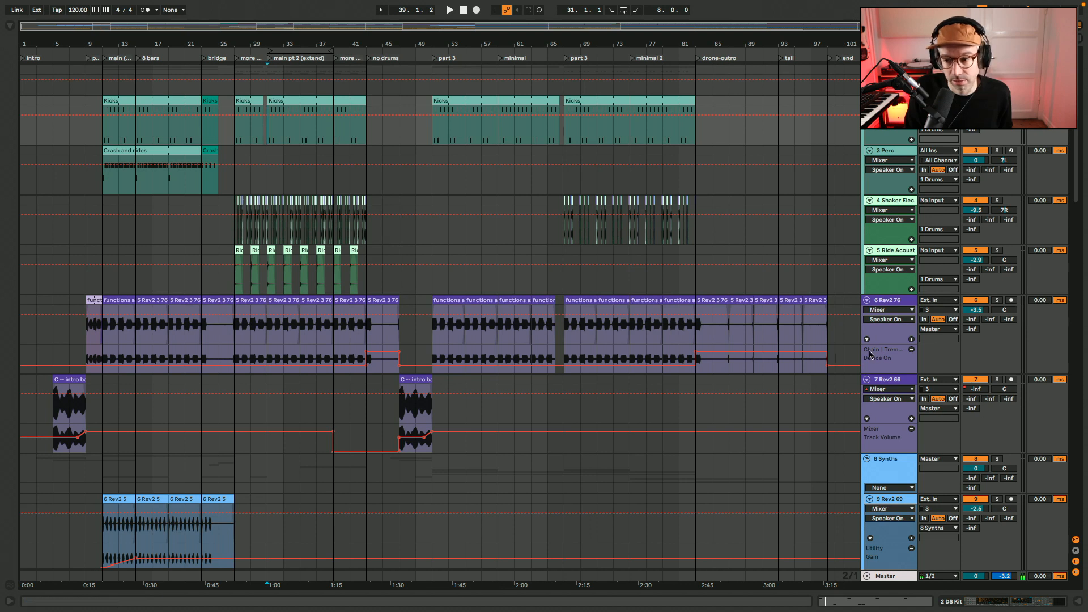
Look over all the arrangement's tracks, from the drums down to the Freeze and Voice-over tracks
left_click(836, 337)
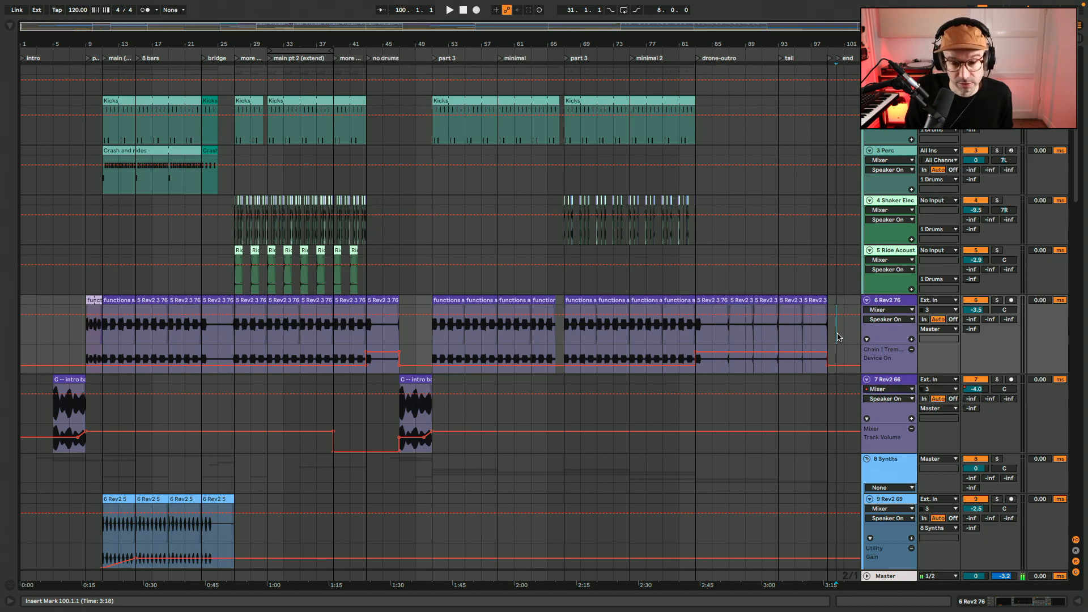
scroll(837, 337, "down", 20)
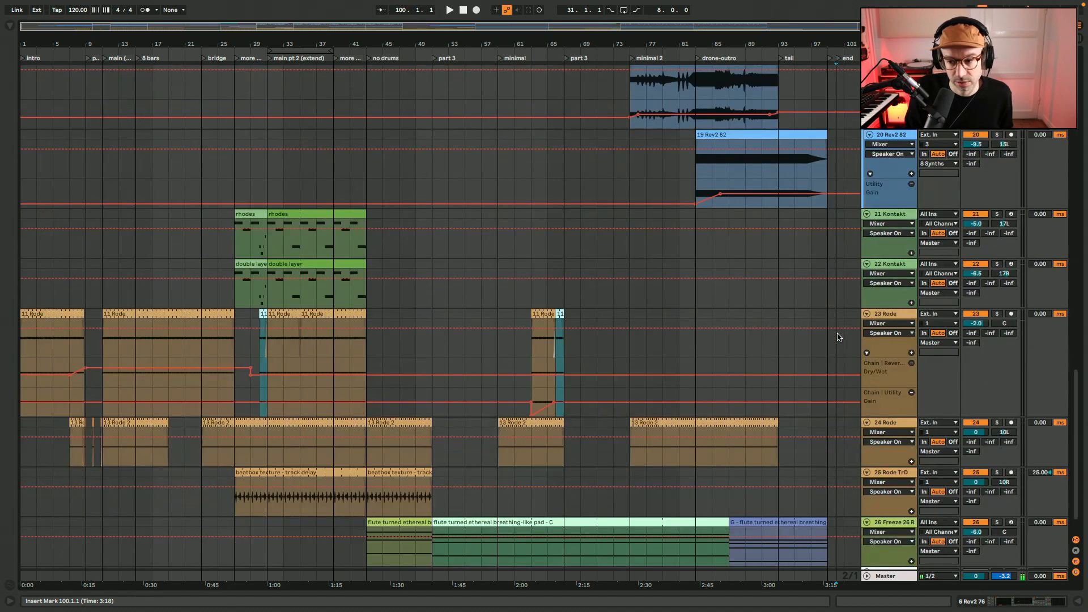
scroll(837, 337, "down", 2)
scroll(885, 268, "up", 1)
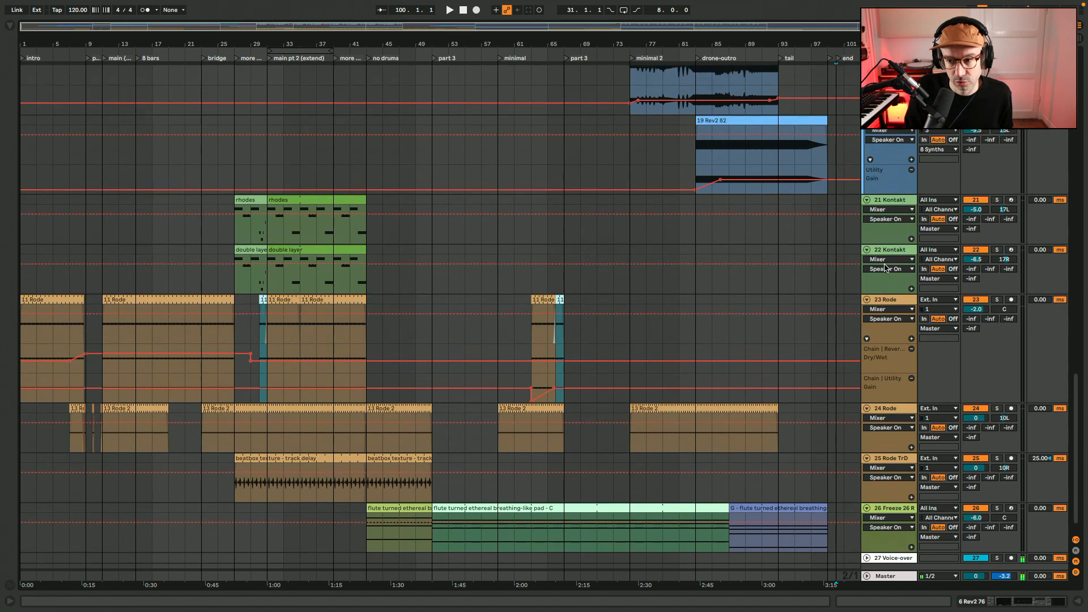
scroll(885, 268, "down", 1)
left_click(892, 491)
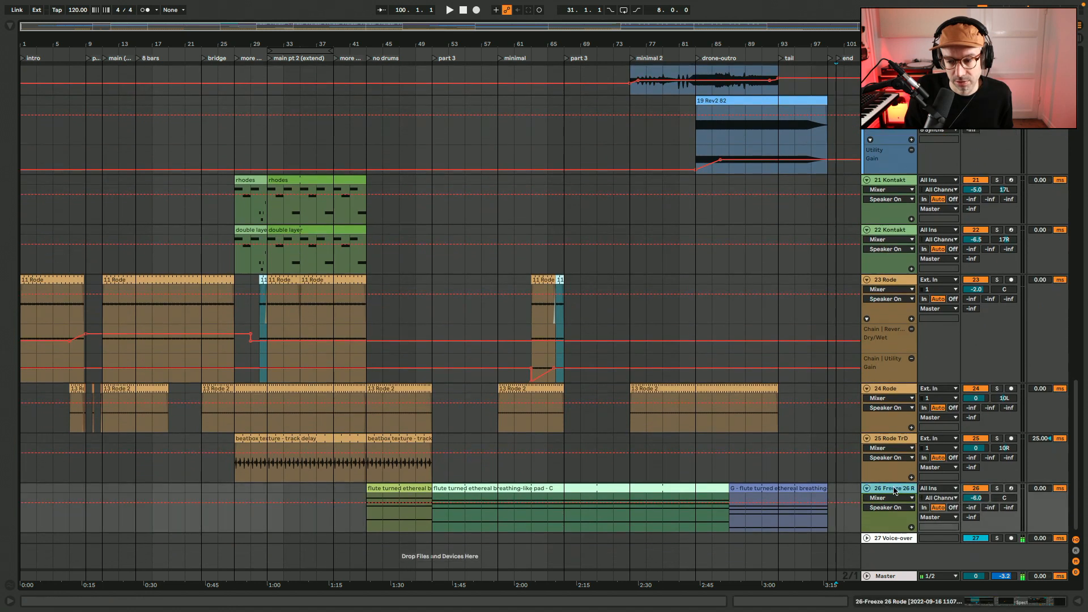
left_click(896, 538)
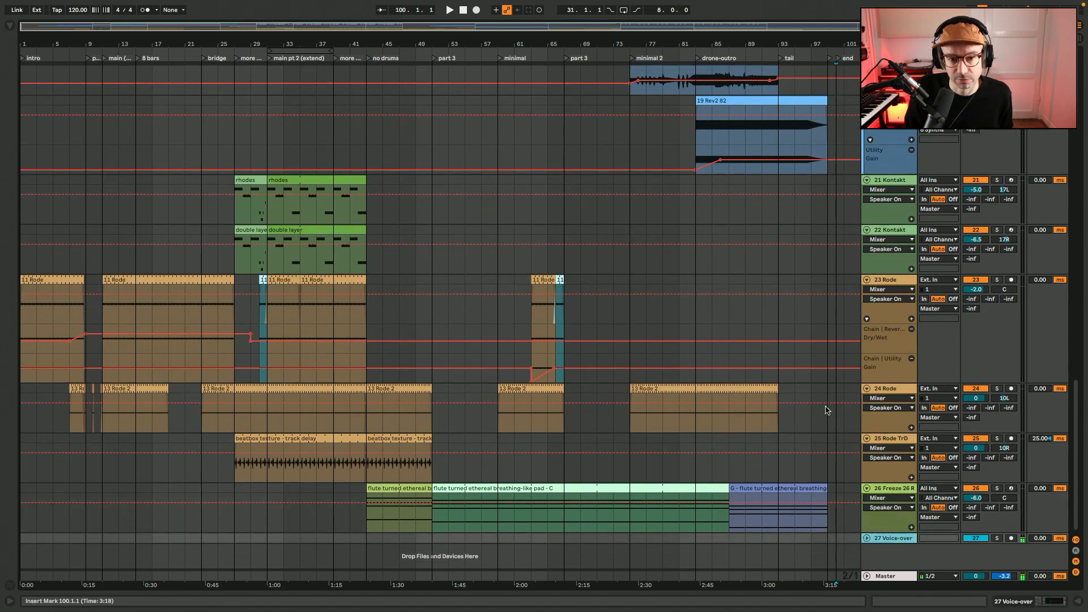
scroll(826, 410, "up", 15)
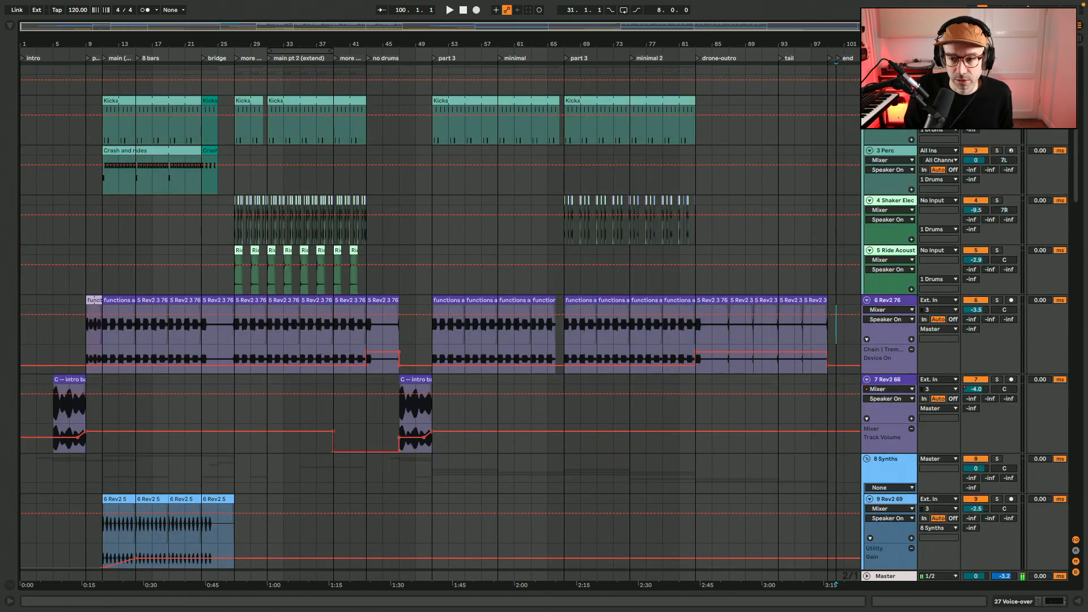
Examine the Synths group's tracks and the placement of their clips, including the CE + C clip on the 17 MXD track
scroll(661, 210, "down", 5)
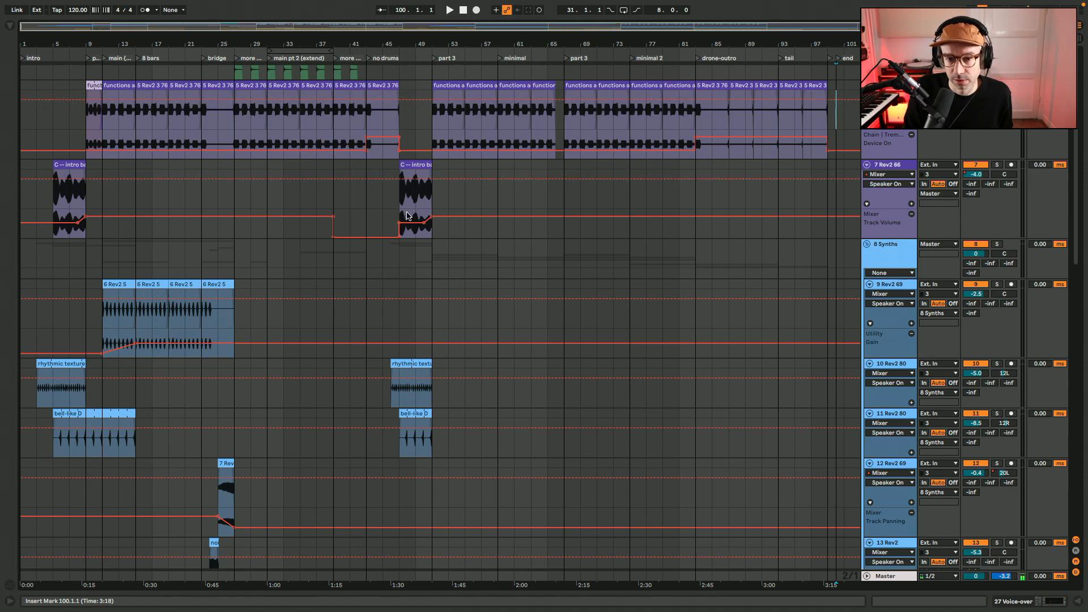
scroll(406, 215, "down", 5)
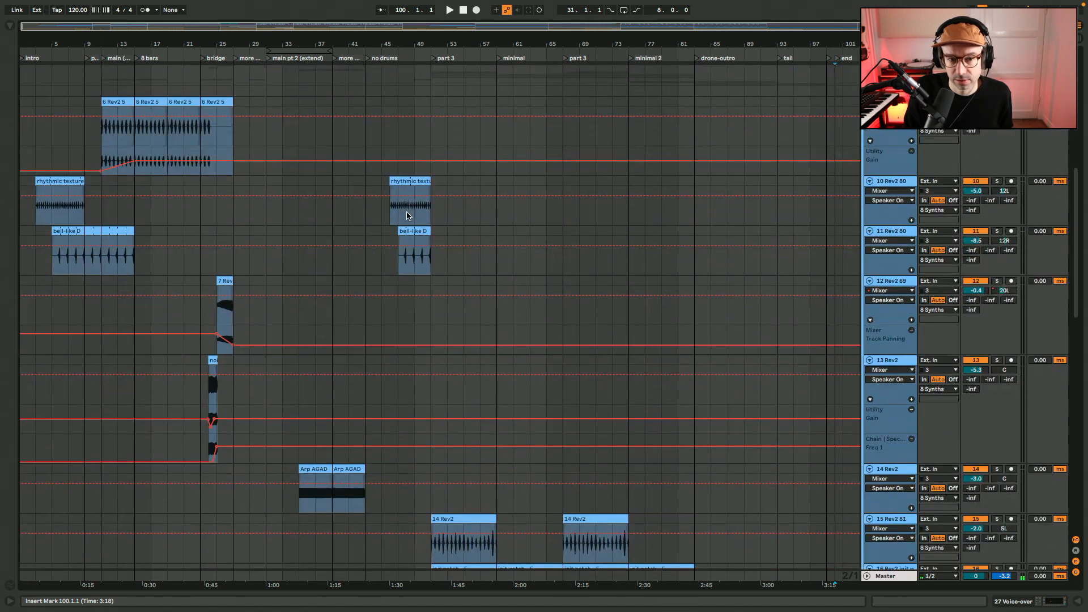
scroll(212, 105, "down", 1)
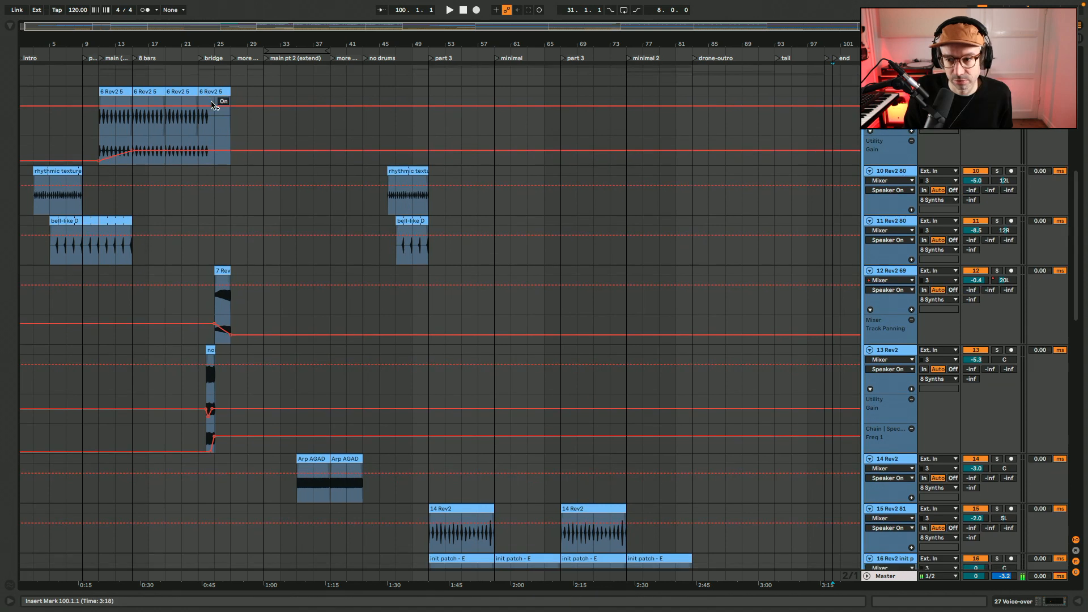
scroll(212, 106, "down", 1)
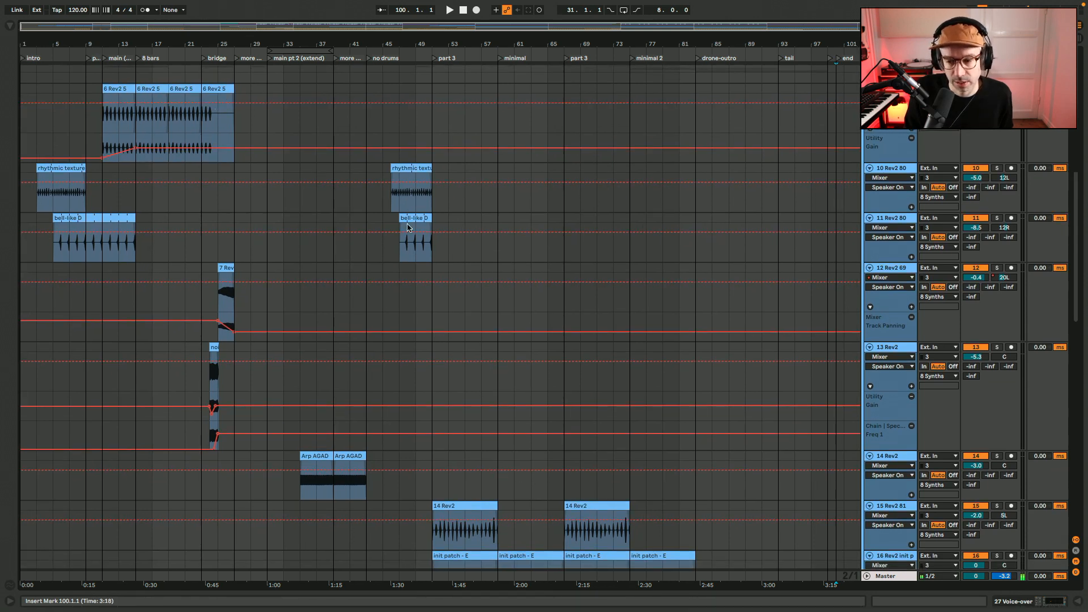
scroll(406, 227, "down", 10)
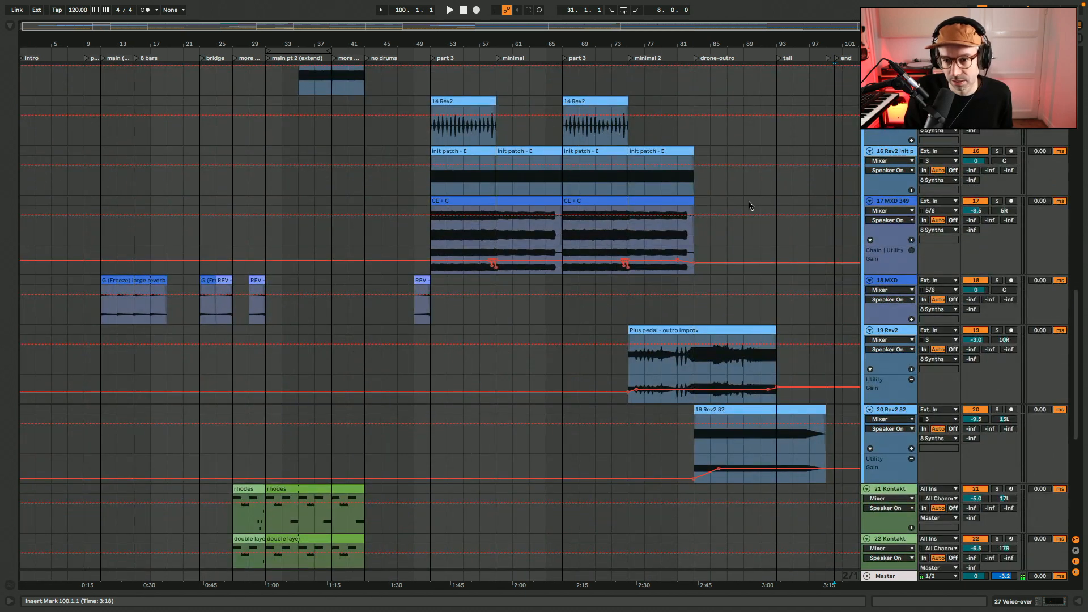
left_click(687, 202)
scroll(684, 204, "down", 7)
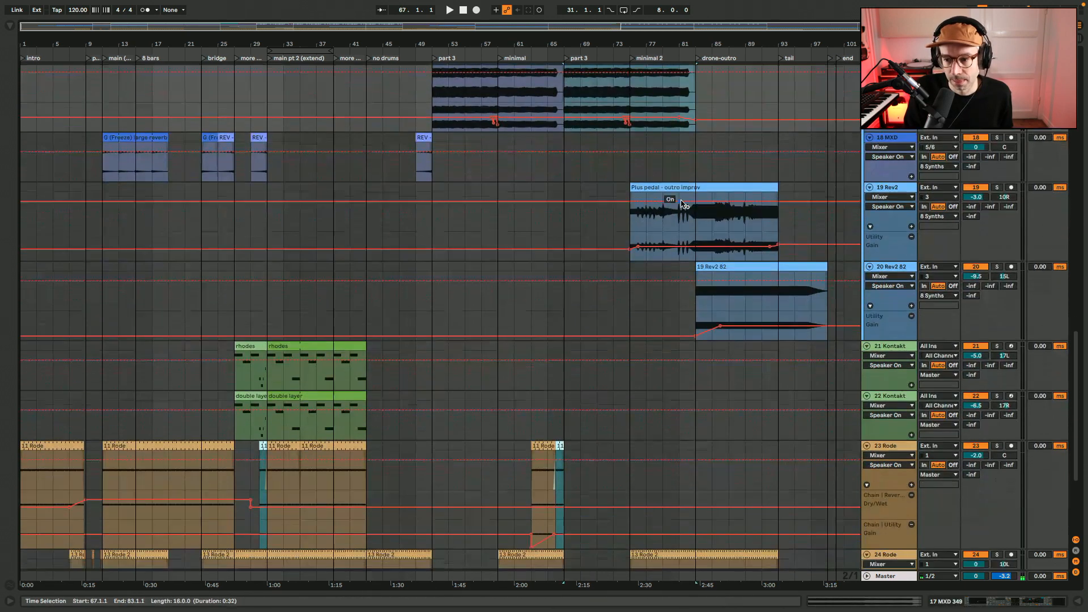
scroll(683, 204, "down", 1)
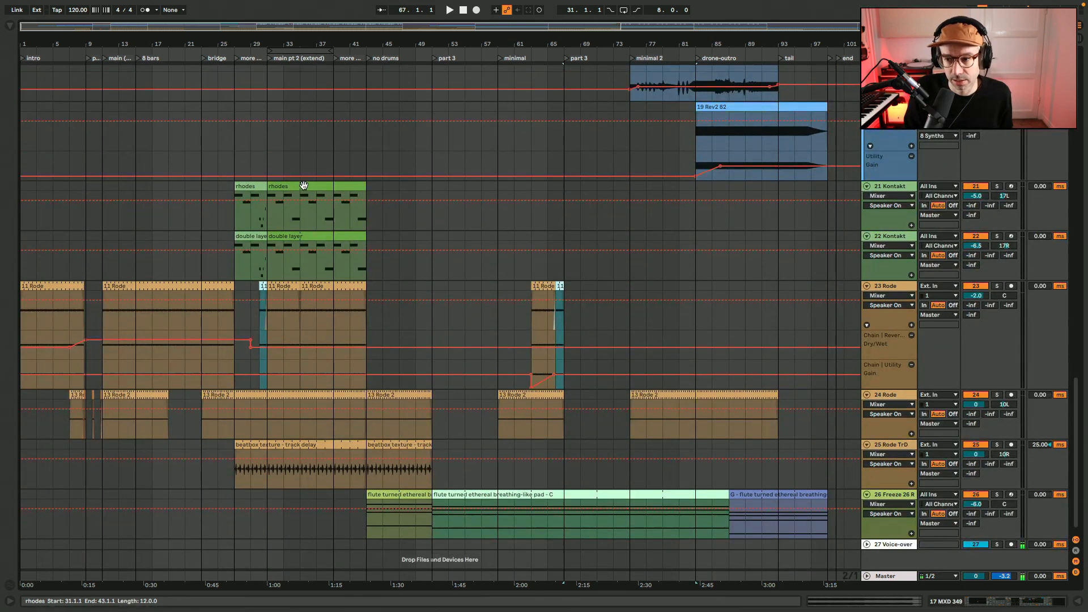
Examine the rhodes, double layer and 11 Rode clips in the main pt 2 (extend) section
left_click(303, 185)
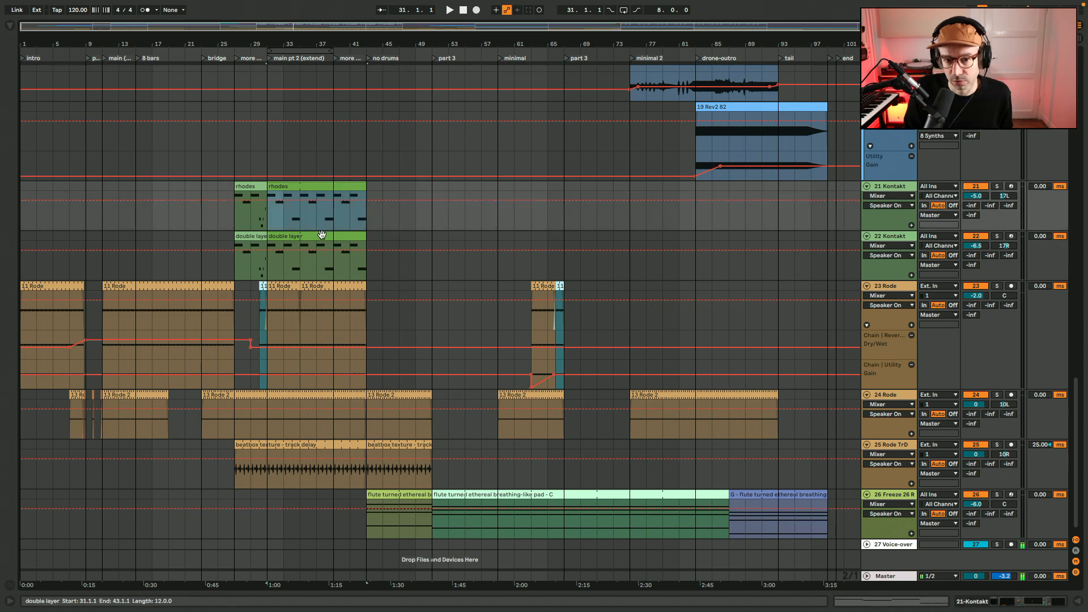
left_click(308, 276)
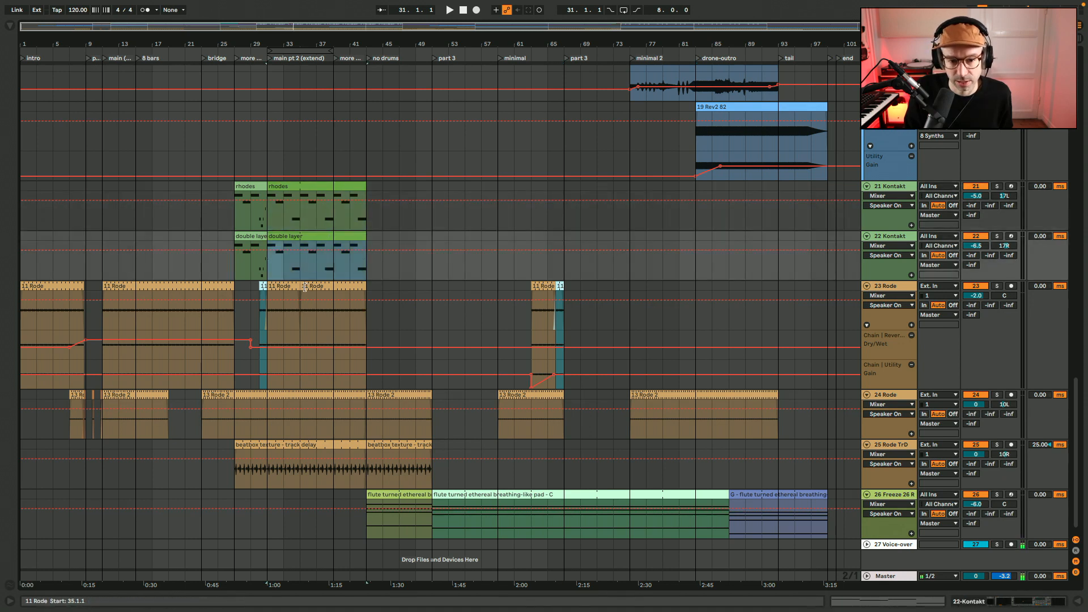
left_click(306, 283)
scroll(306, 281, "down", 1)
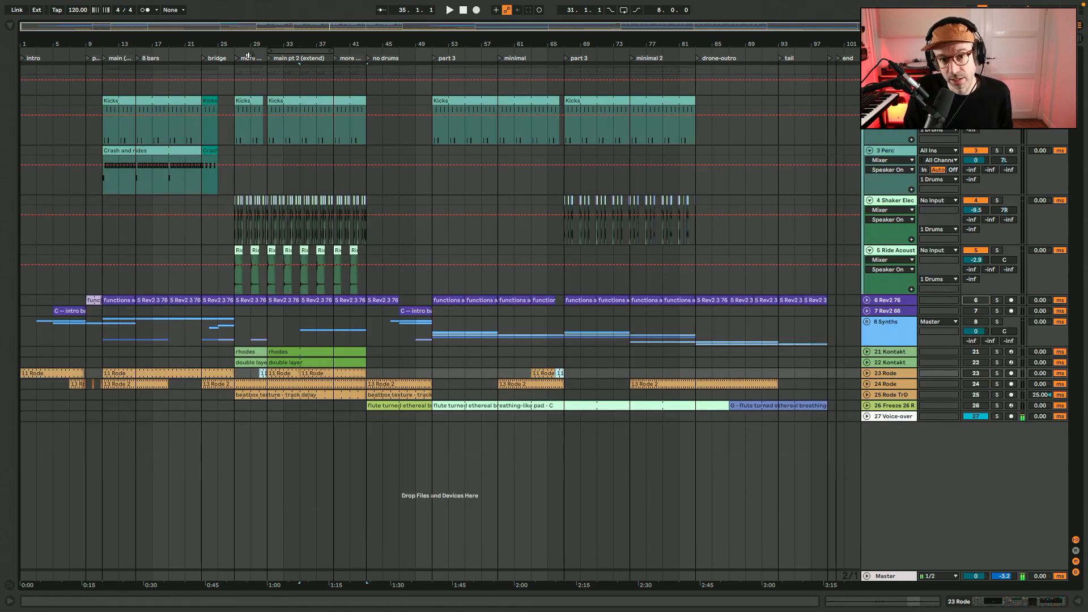
Zoom in on the main pt 2 (extend) section, play the drums from bar 31 and stop playback
mouse_move(242, 25)
left_mouse_down()
mouse_move(246, 108)
mouse_move(298, 109)
mouse_move(238, 109)
left_mouse_up()
left_click(142, 134)
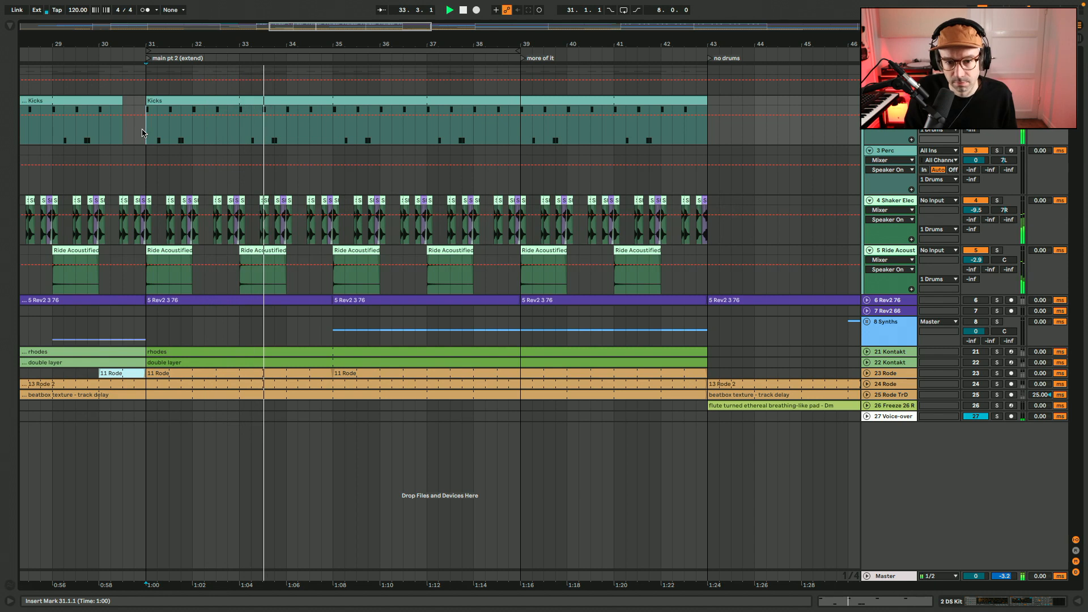
key("space")
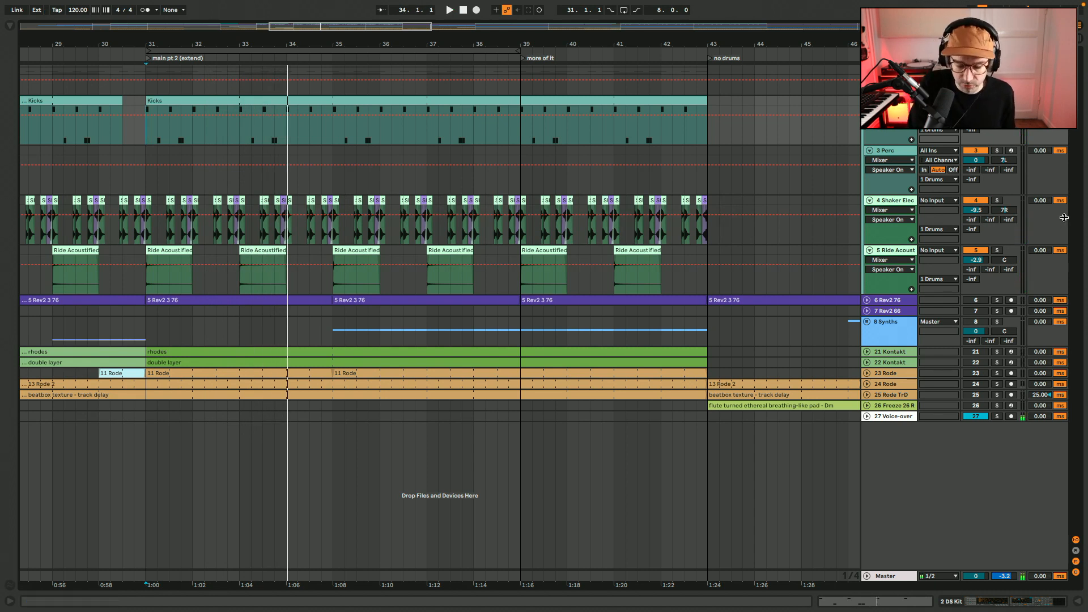
Mute the Perc, Shaker and Ride Acoustic tracks and play the kicks alone from bar 31
key("F3")
key("F4")
key("F5")
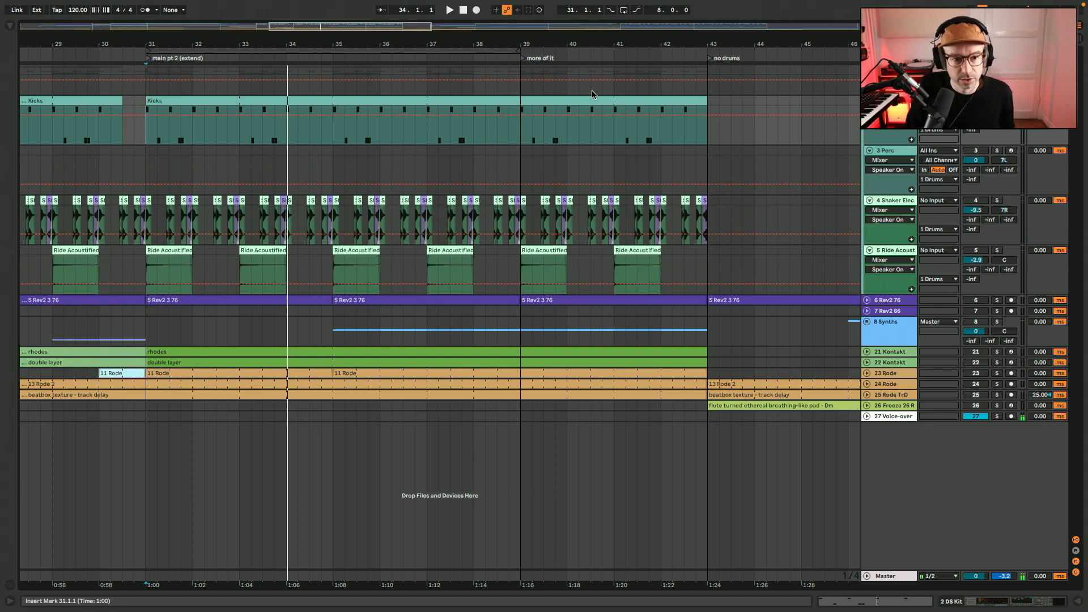
left_click(146, 135)
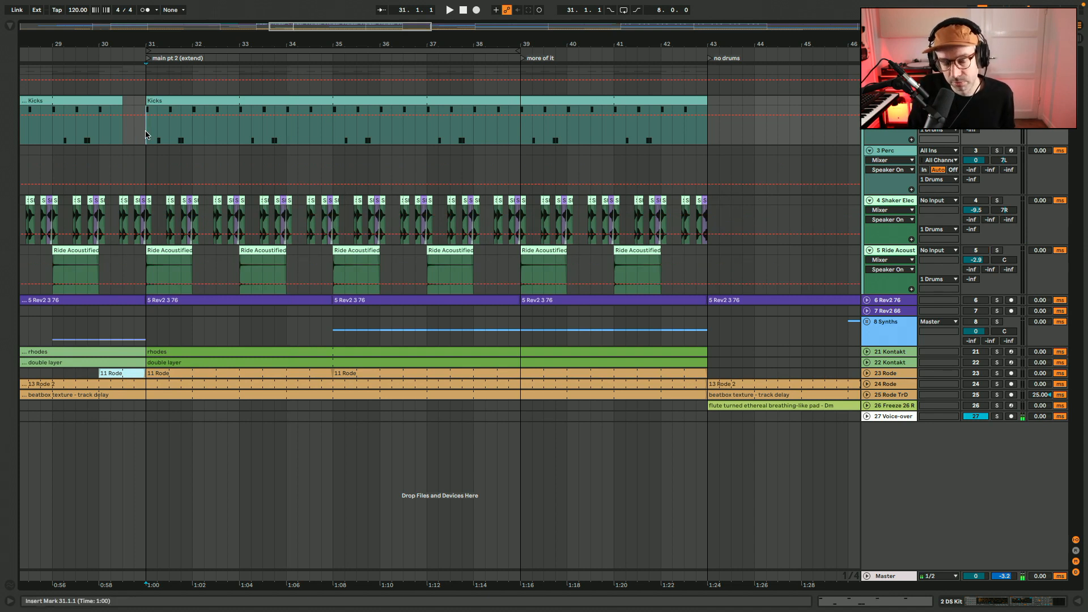
key("space")
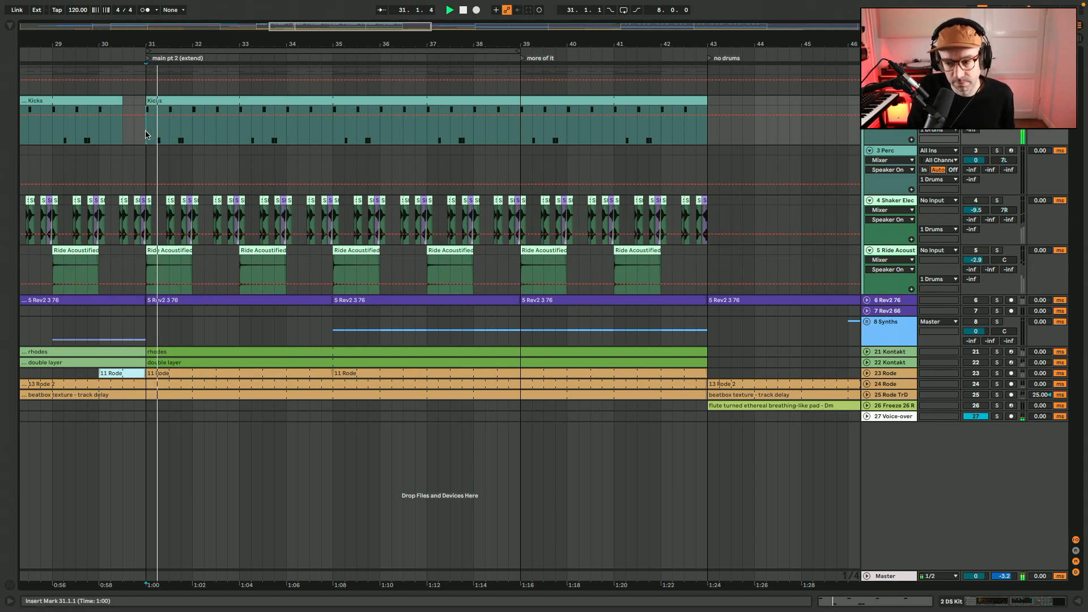
Show the 2 DS Kit track's devices, bypass its Channel strip rack and play the dry kicks from bar 31
key("ctrl+alt+l")
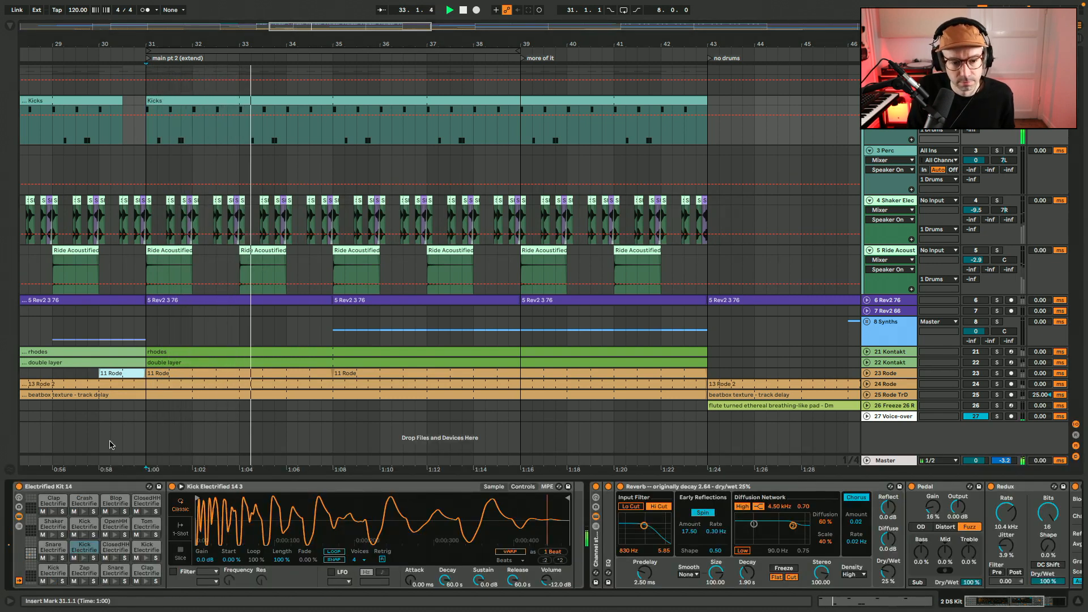
key("space")
left_click(595, 487)
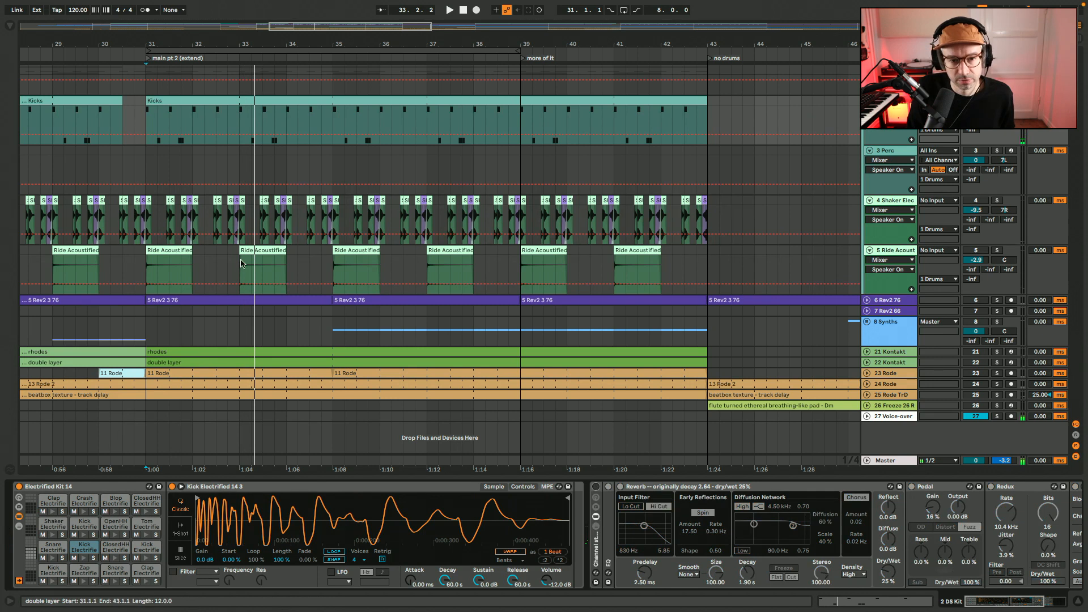
left_click(145, 116)
key("space")
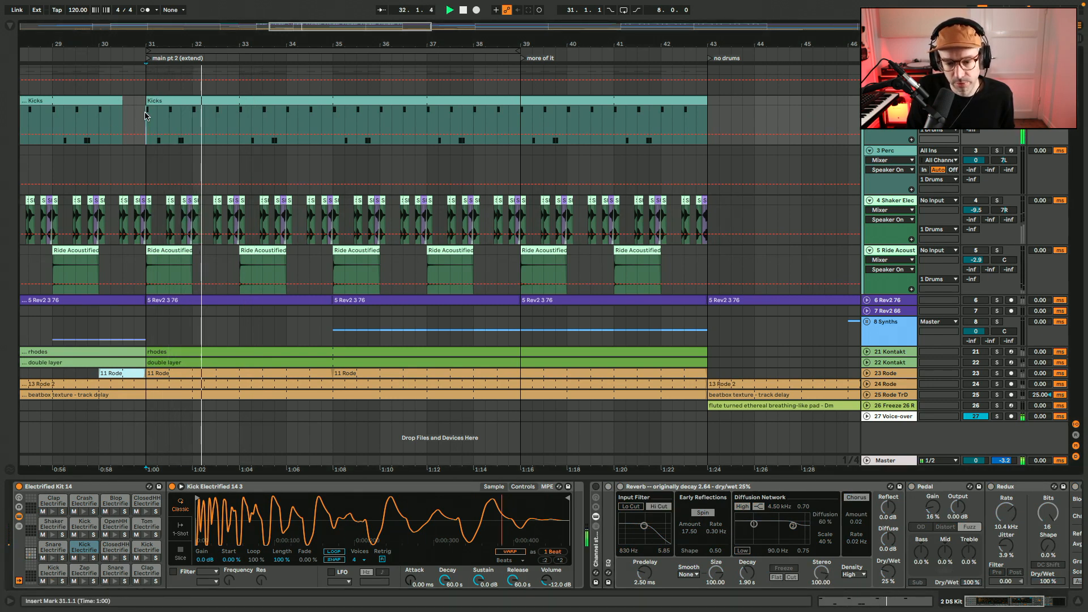
Audition the kicks through the re-enabled Channel strip rack with Pedal and Redux off, adding back first Pedal and then Redux
left_click(594, 488)
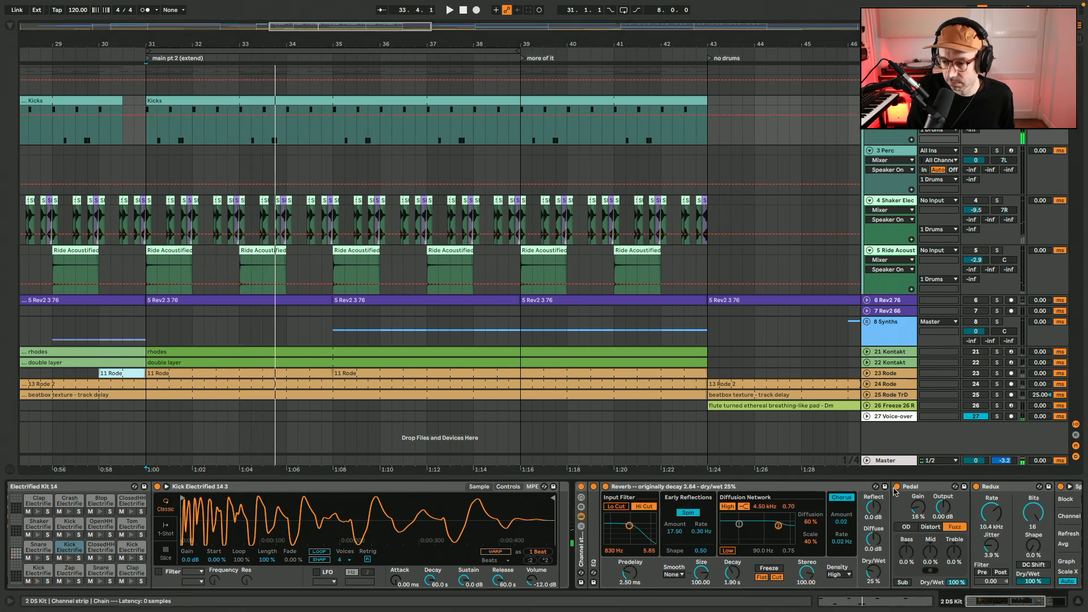
left_click(975, 487)
left_click(637, 488)
key("space")
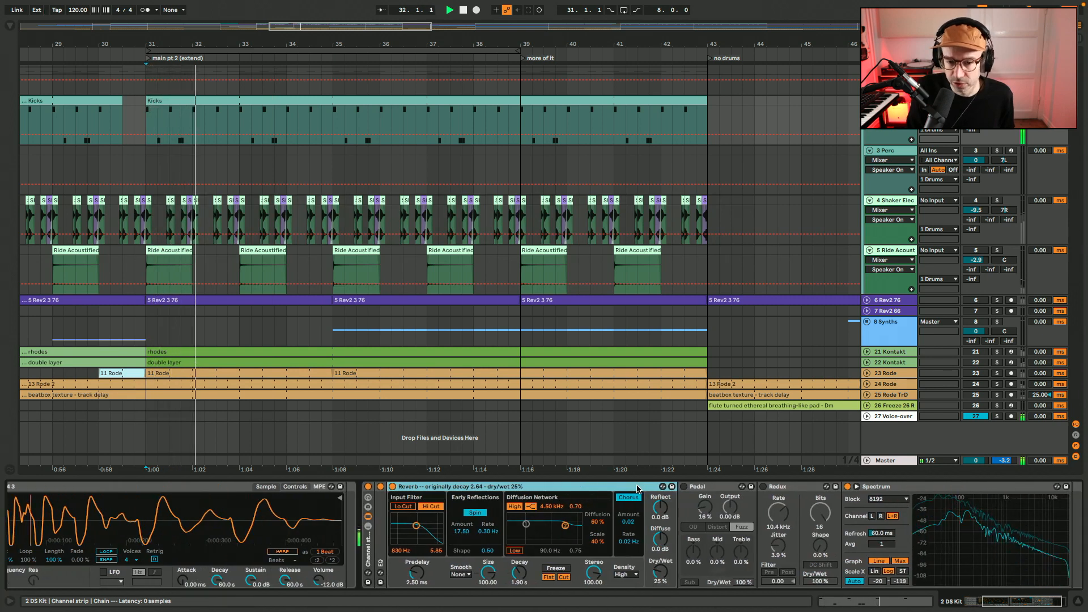
left_click(683, 487)
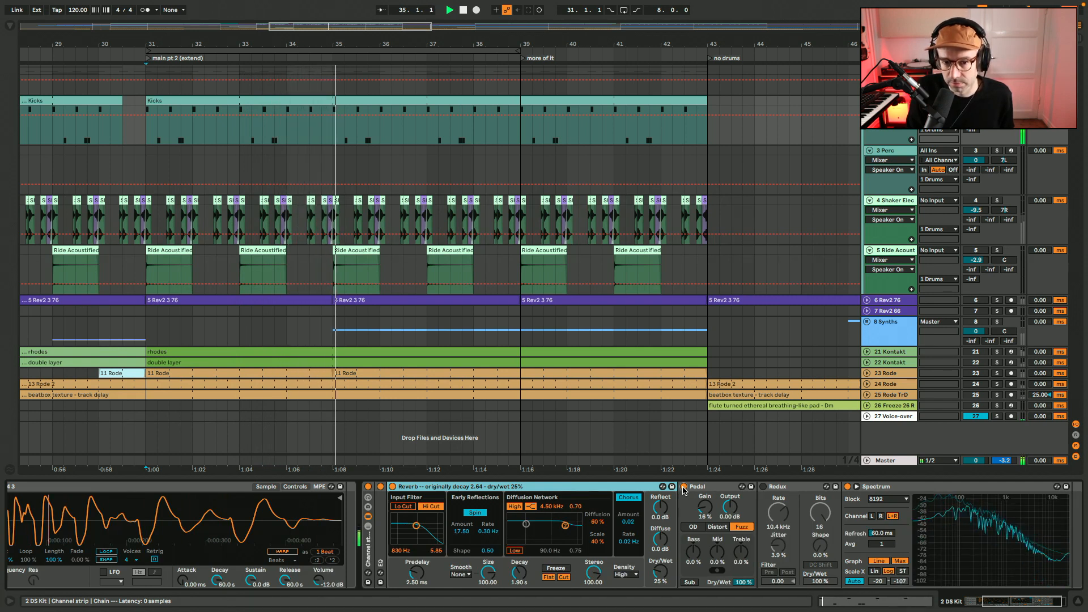
left_click(763, 487)
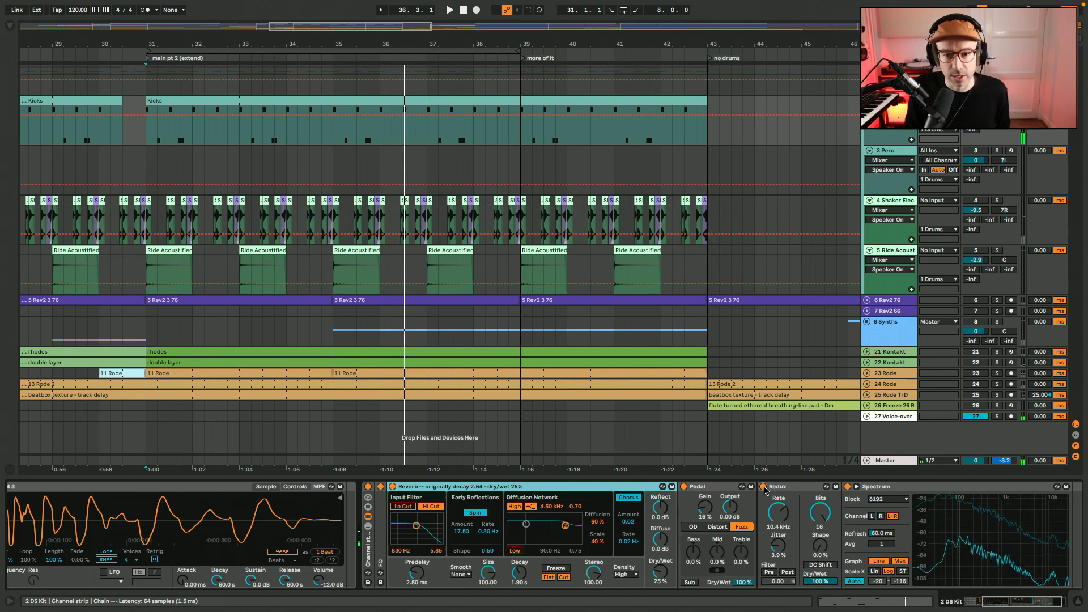
Return to the whole arrangement without the devices and unfold the Synths group to examine its tracks, folding it again
key("w")
key("ctrl+alt+l")
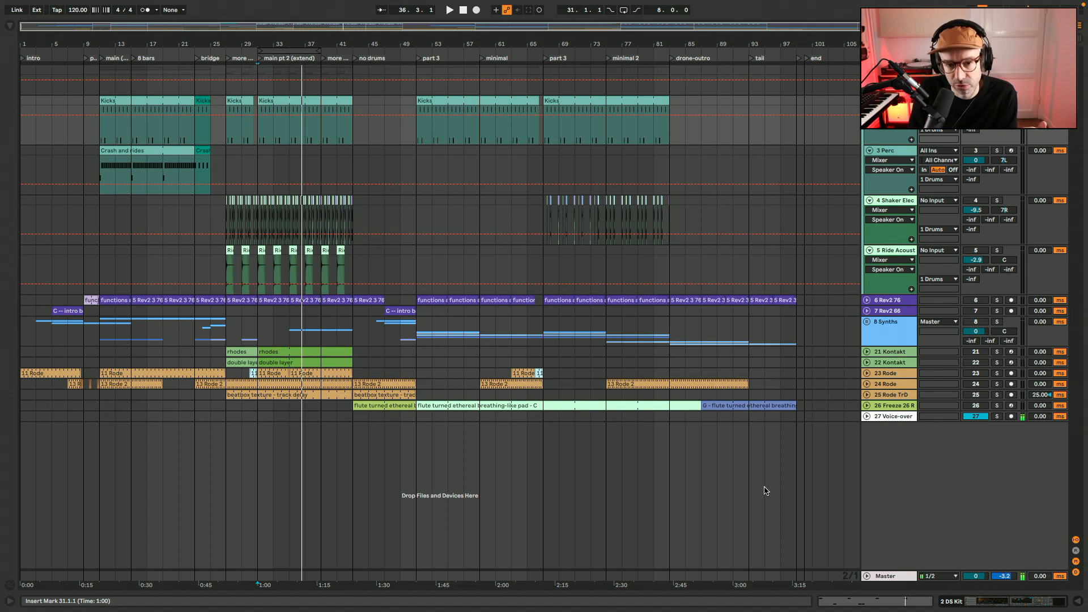
left_click(866, 321)
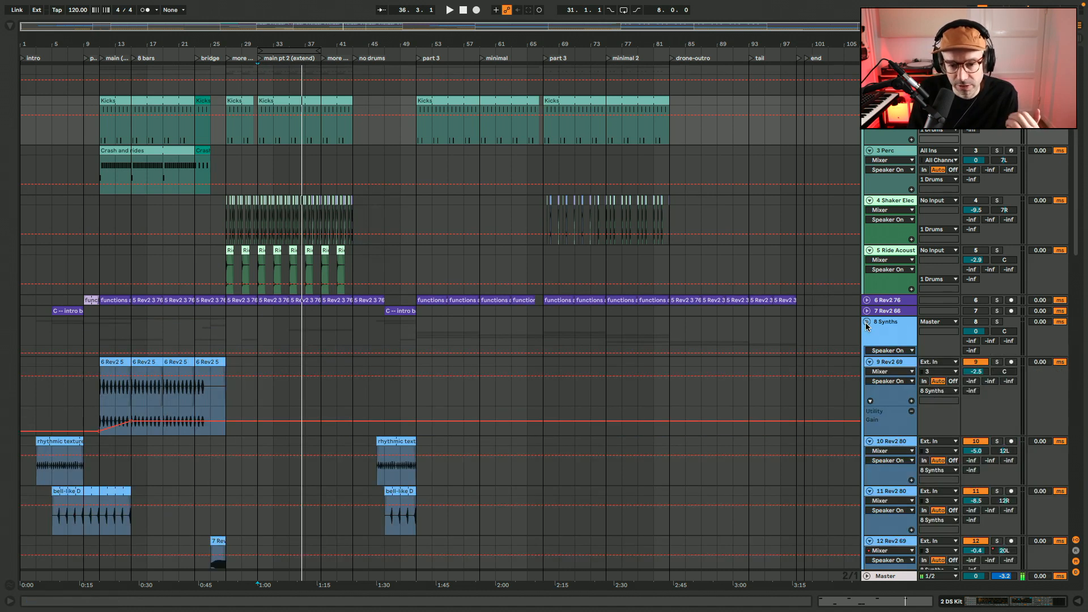
scroll(865, 323, "down", 10)
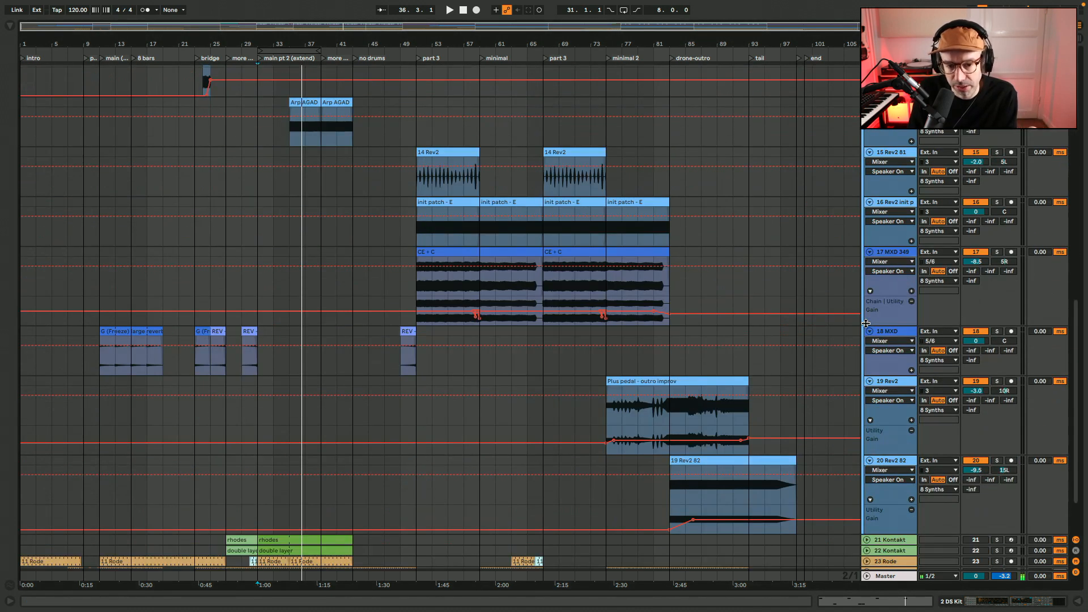
scroll(865, 323, "up", 10)
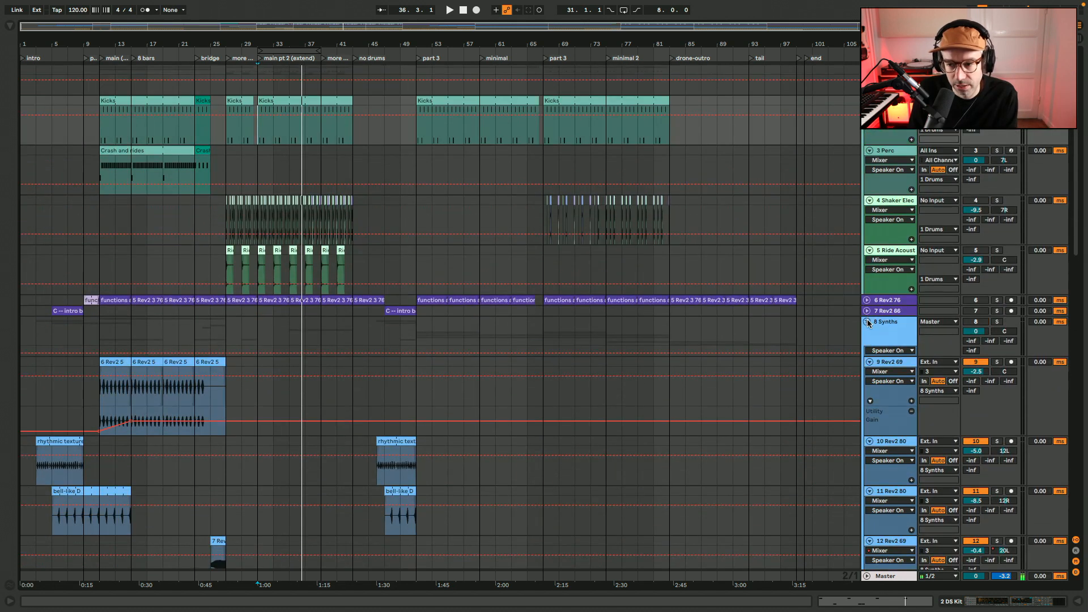
left_click(867, 322)
Set the insert position to bar 31 and zoom in on the main pt 2 (extend) section
key("space")
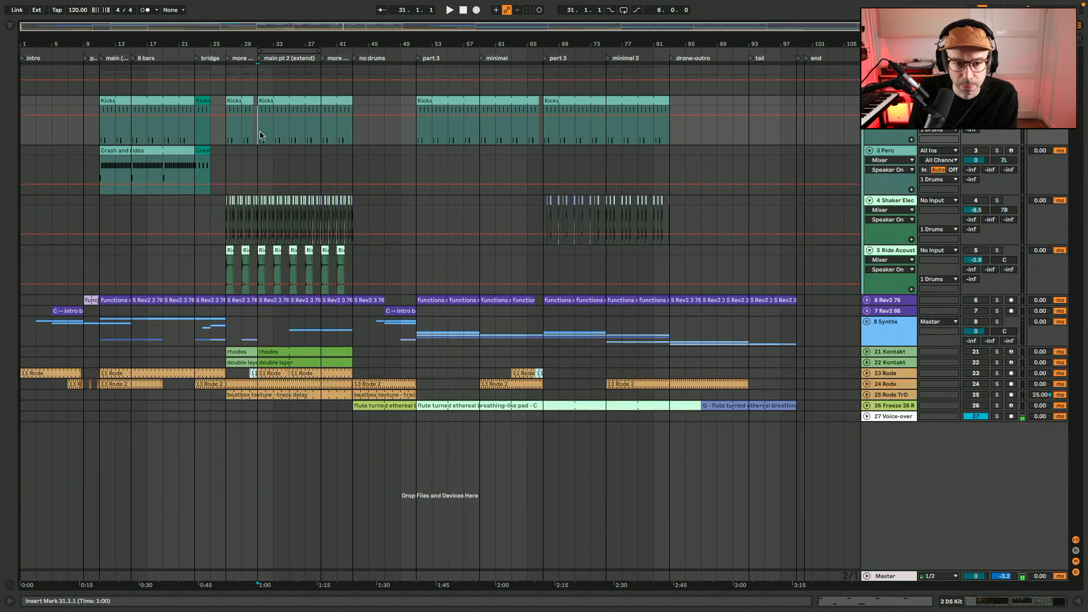
key("plus")
key("plus")
key("plus")
key("plus")
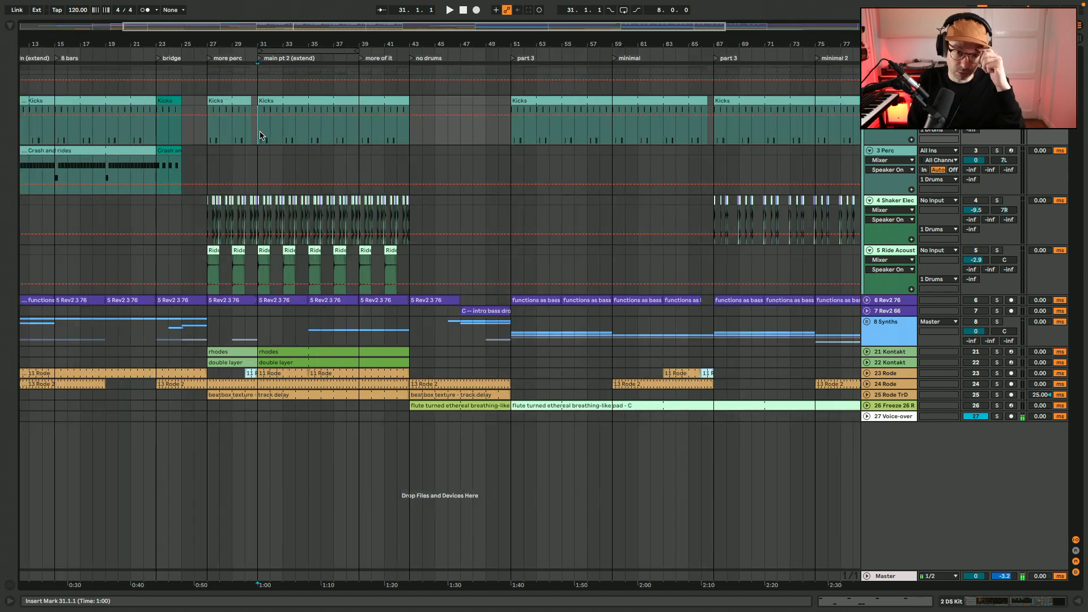
scroll(260, 136, "right", 5)
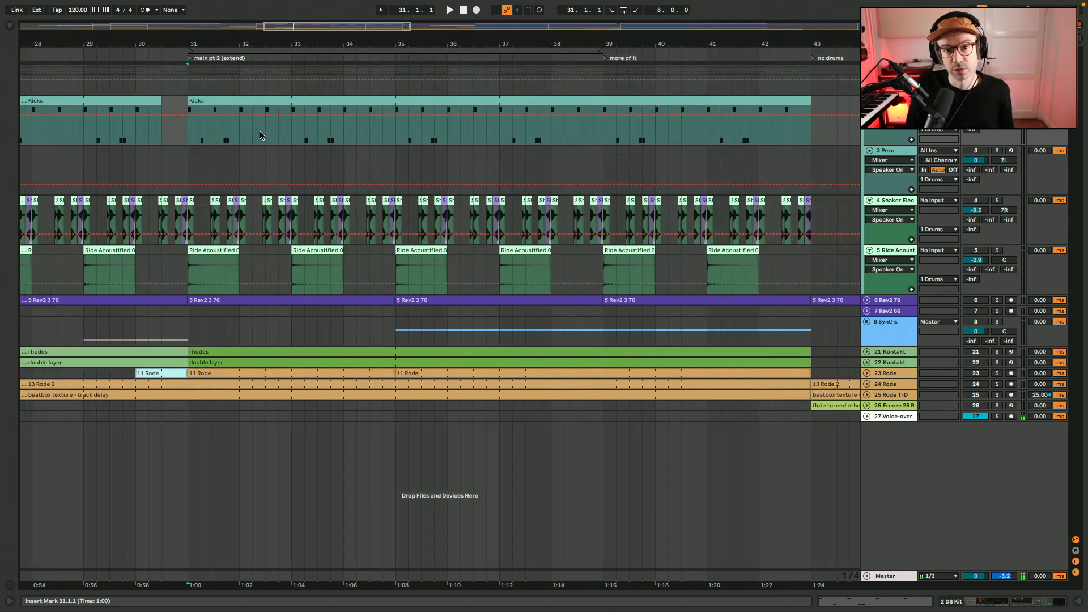
Open the bar 31 Kicks clip to examine its notes and return to the 2 DS Kit track's devices
left_click(389, 102)
double_click(390, 103)
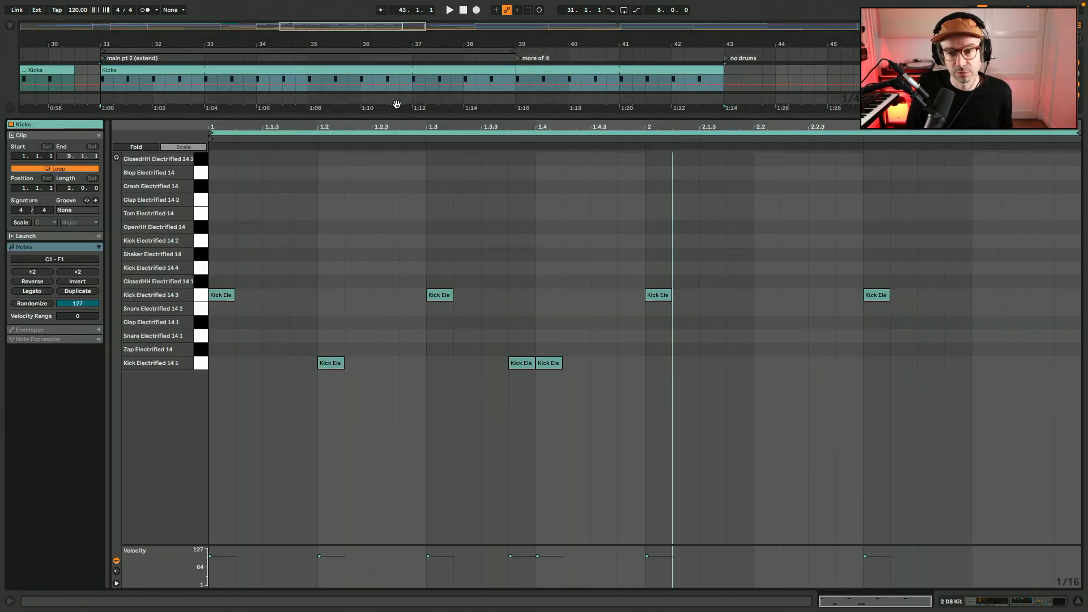
left_click(1001, 603)
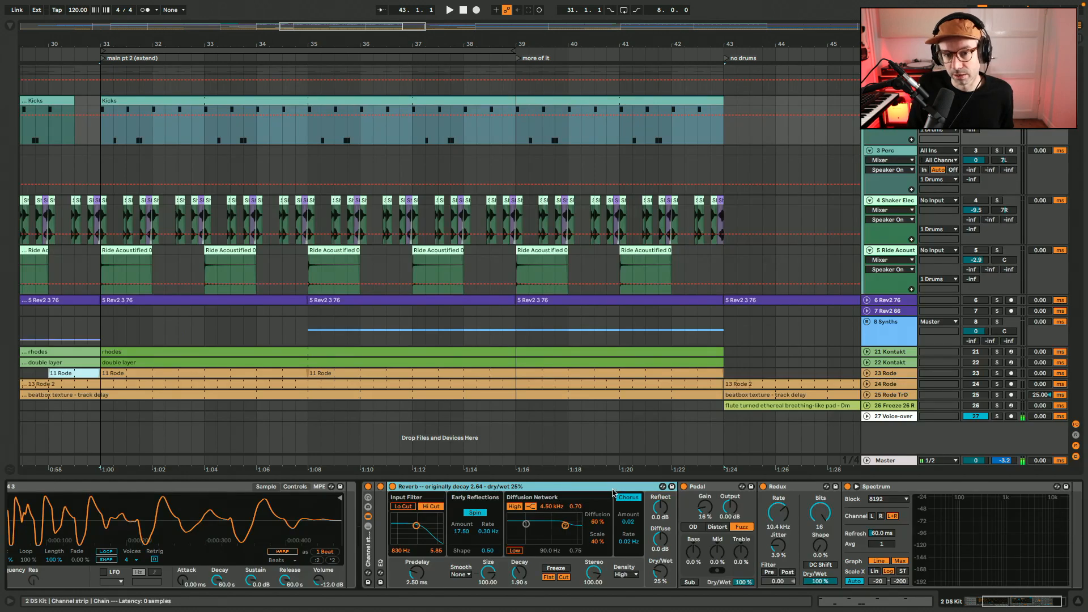
scroll(612, 492, "left", 3)
scroll(400, 246, "left", 5)
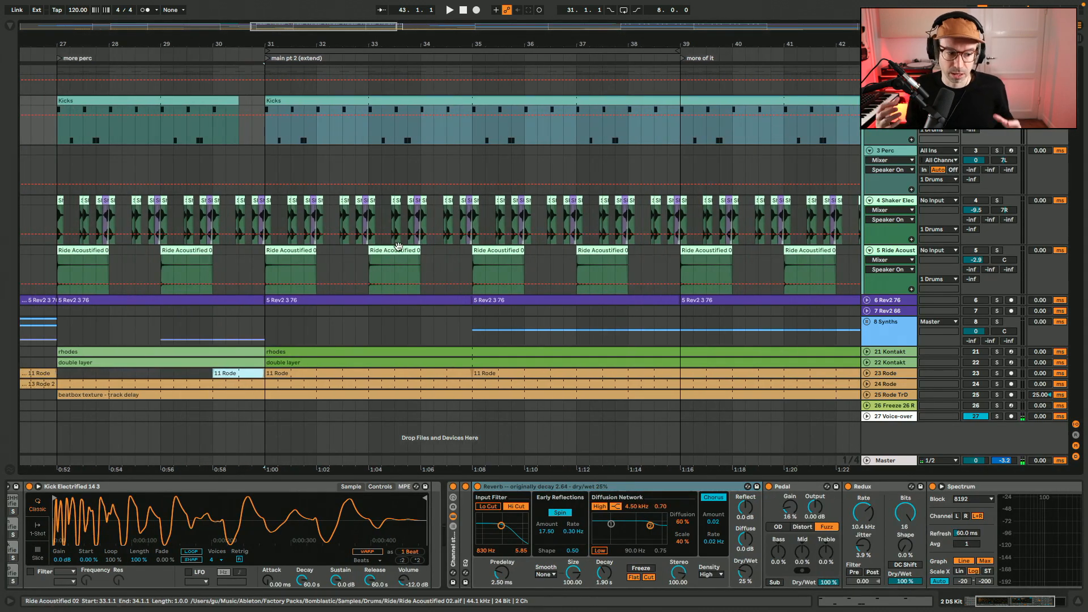
Select the Kicks clip of the main pt 2 (extend) section and play it from bar 31
left_click(471, 120)
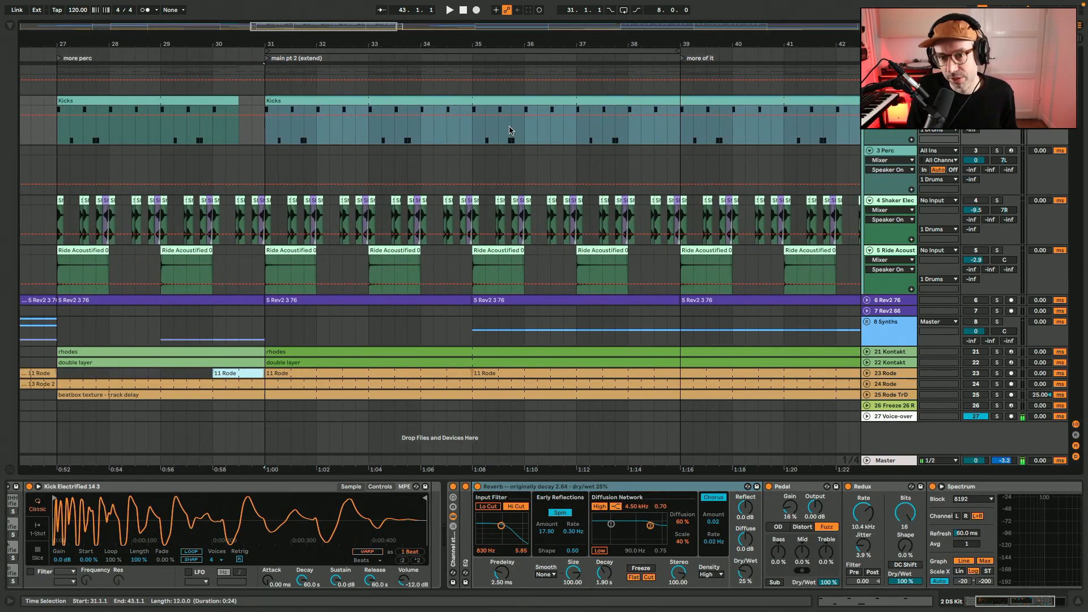
scroll(471, 120, "right", 3)
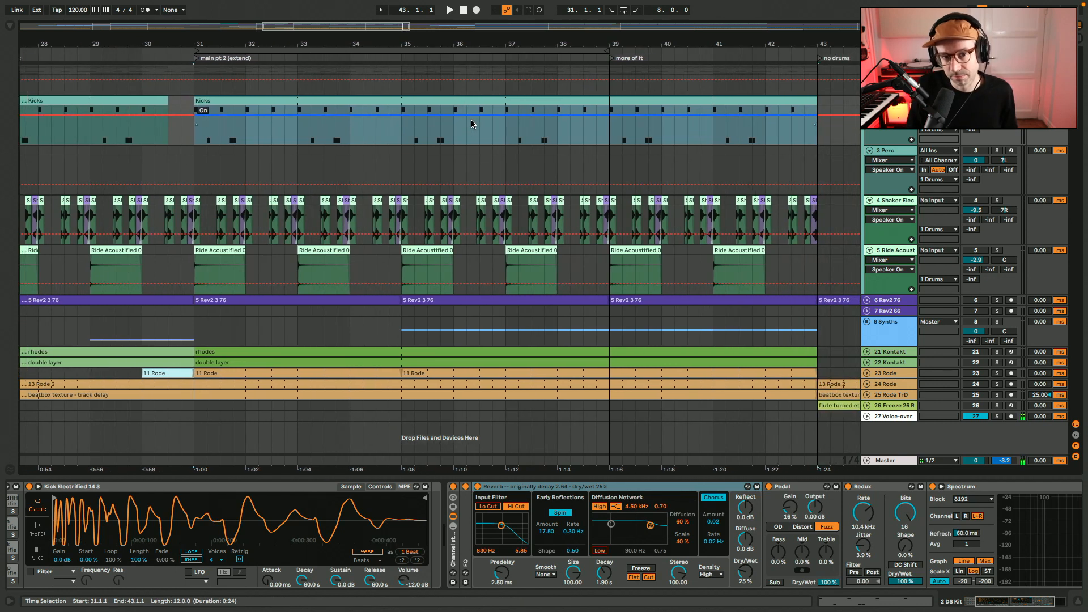
key("space")
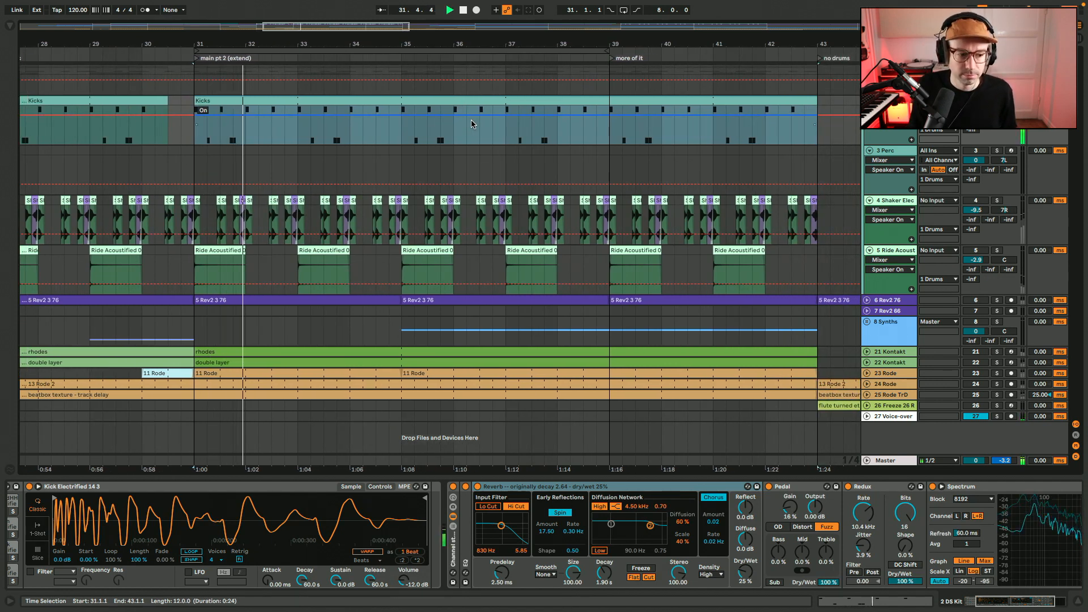
key("space")
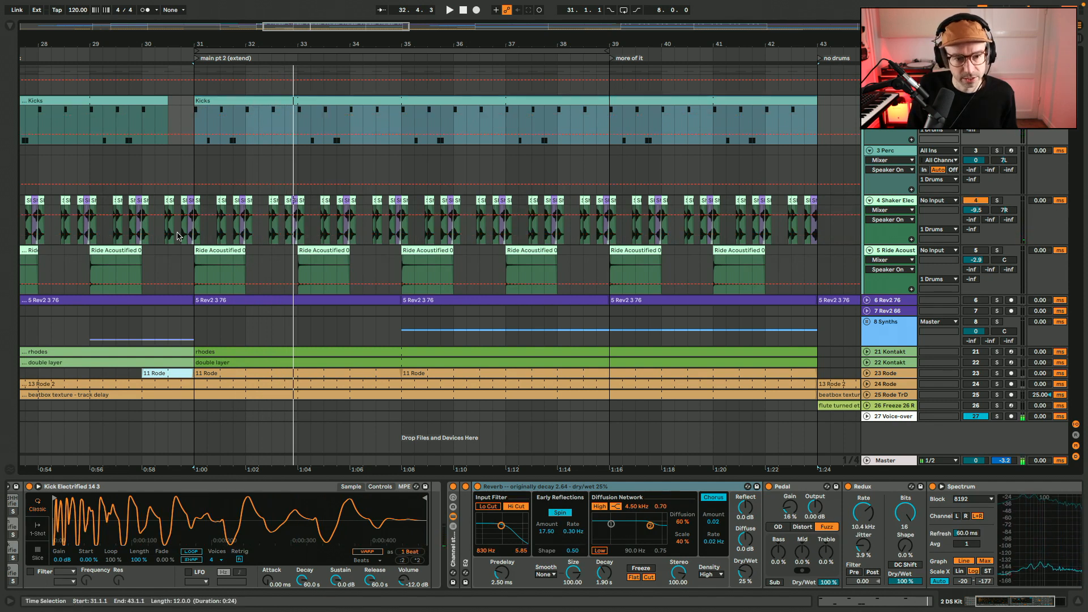
Show the 4 Shaker track's devices, play the shakers alone from bar 31 and bypass their Delay
left_click(195, 225)
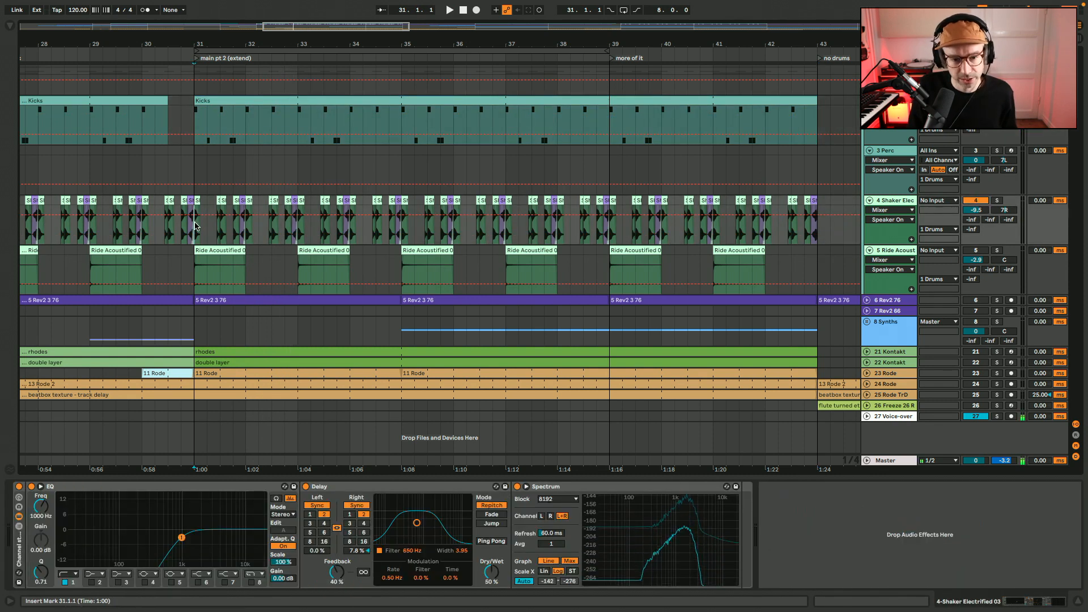
key("space")
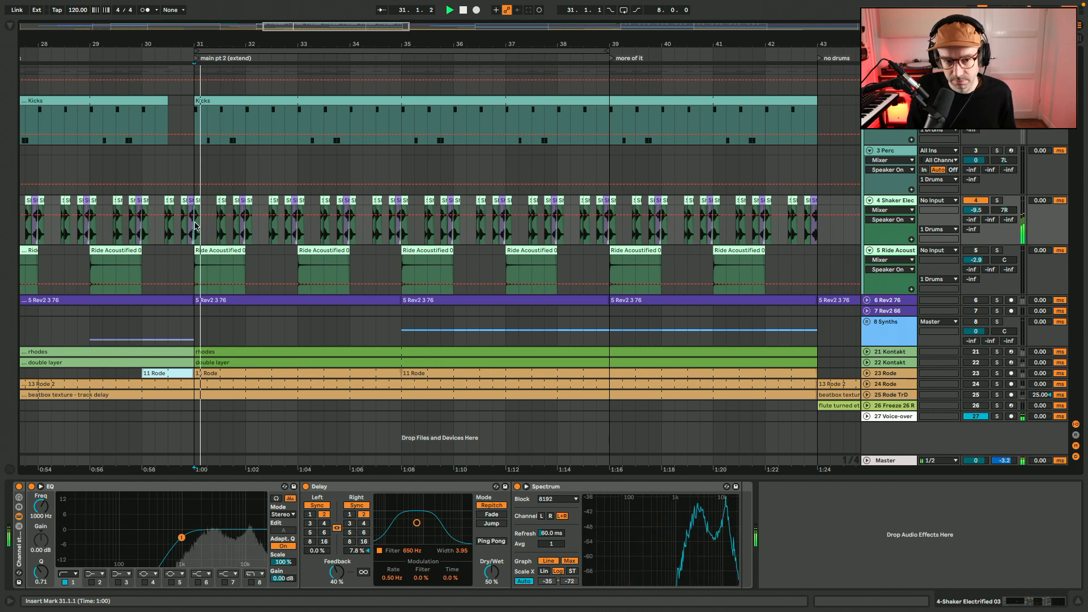
left_click(307, 486)
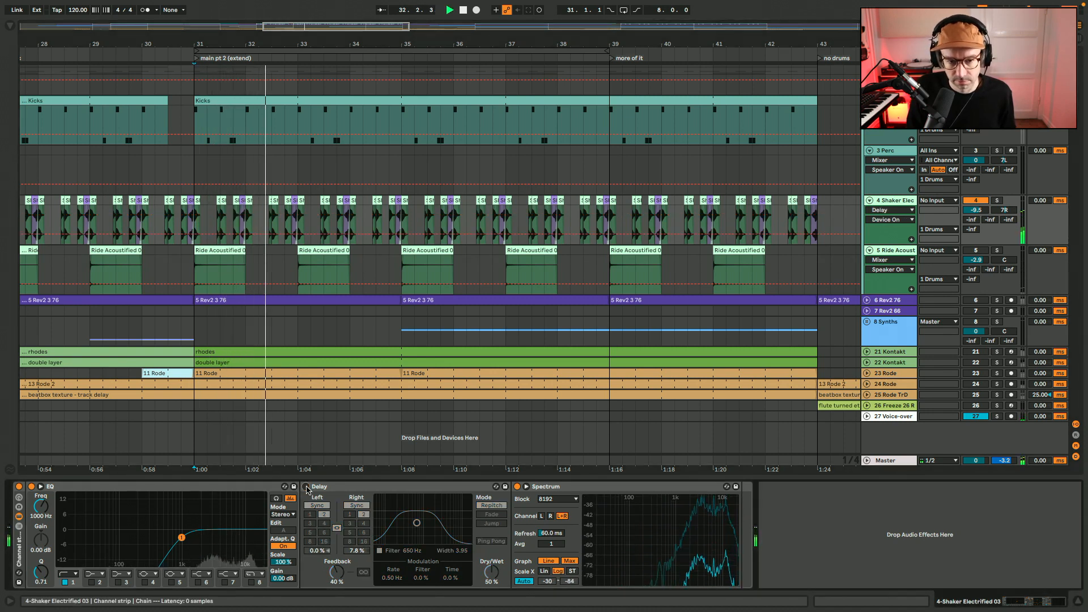
key("space")
Examine the purple and green shaker clips in bar 31 up close, selecting the one at the start of the bar
scroll(244, 215, "up", 5)
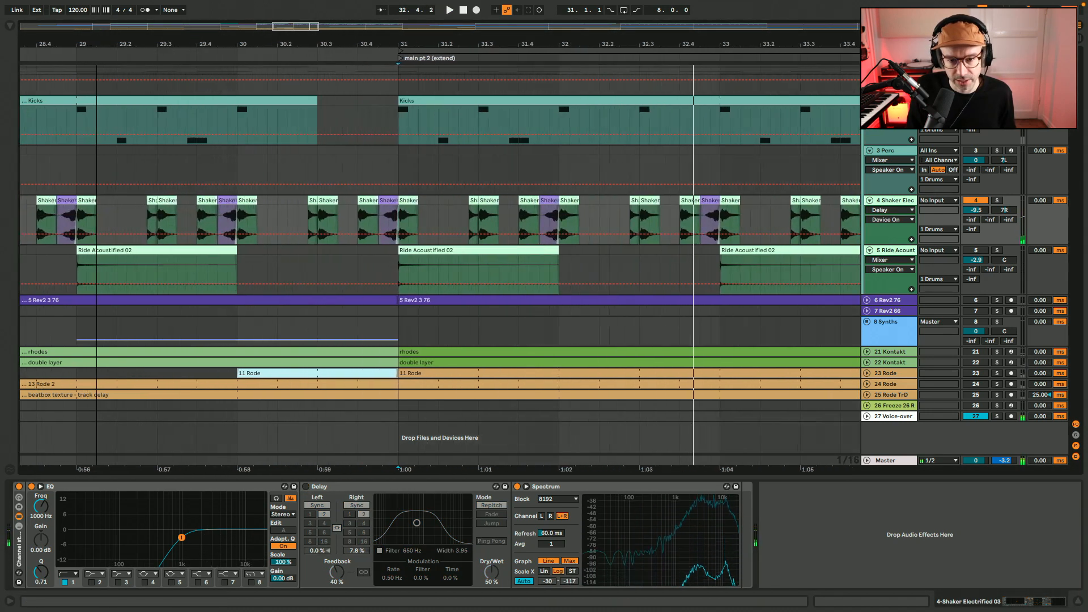
left_click(238, 221)
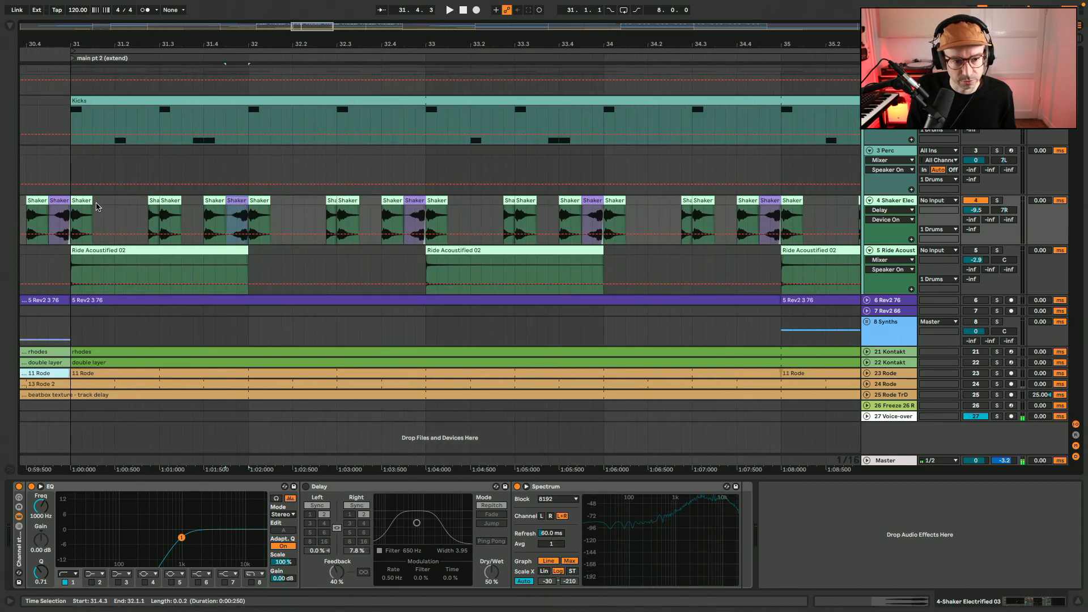
left_click(82, 214)
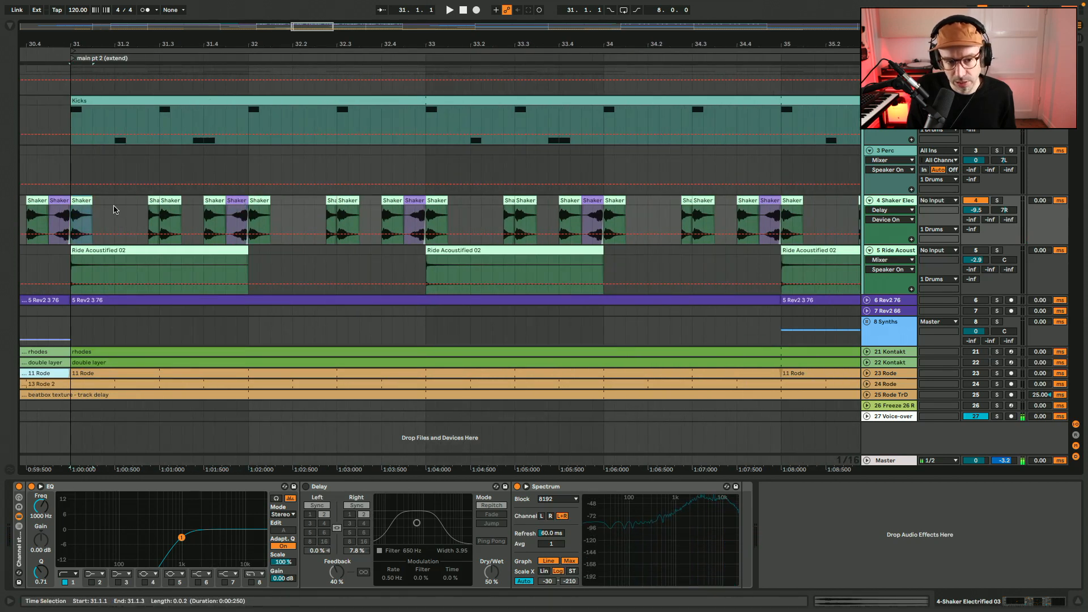
left_click(115, 211)
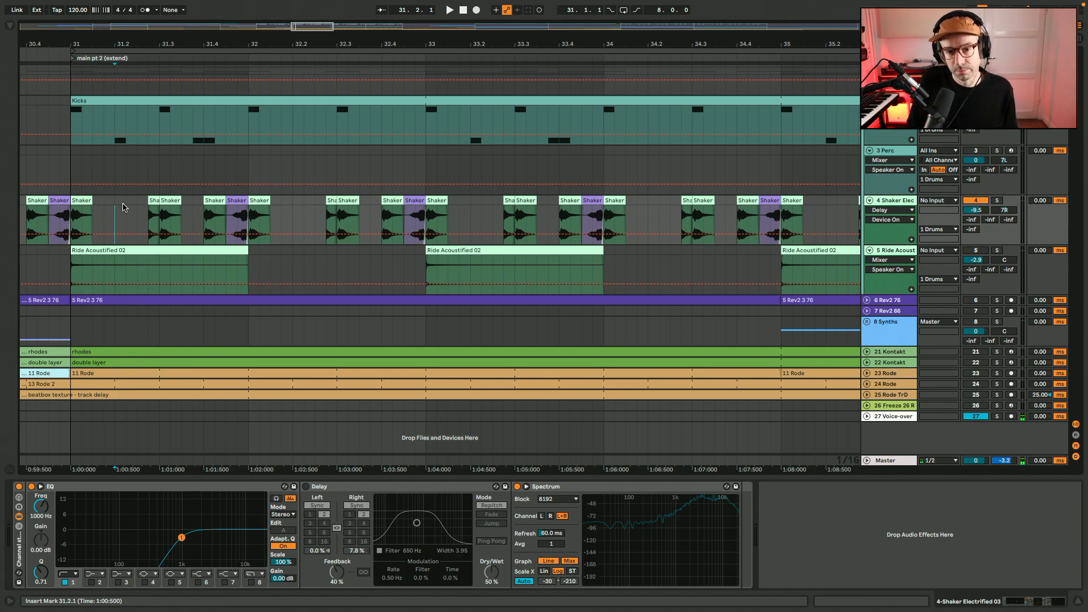
left_click(80, 199)
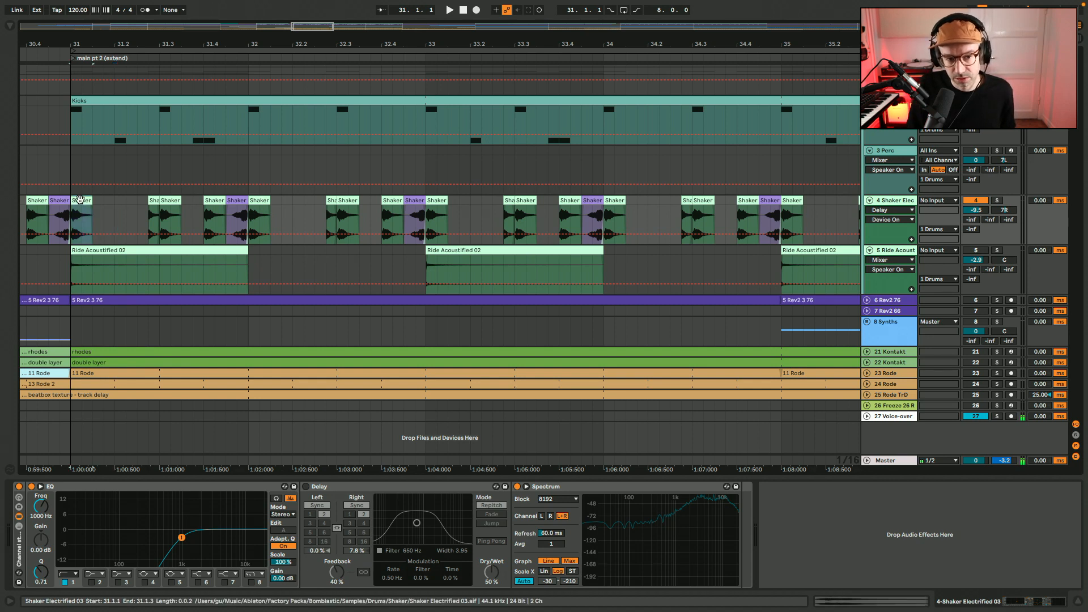
Audition the shakers from bar 31 without Delay and compare them with the Delay switched back on
key("space")
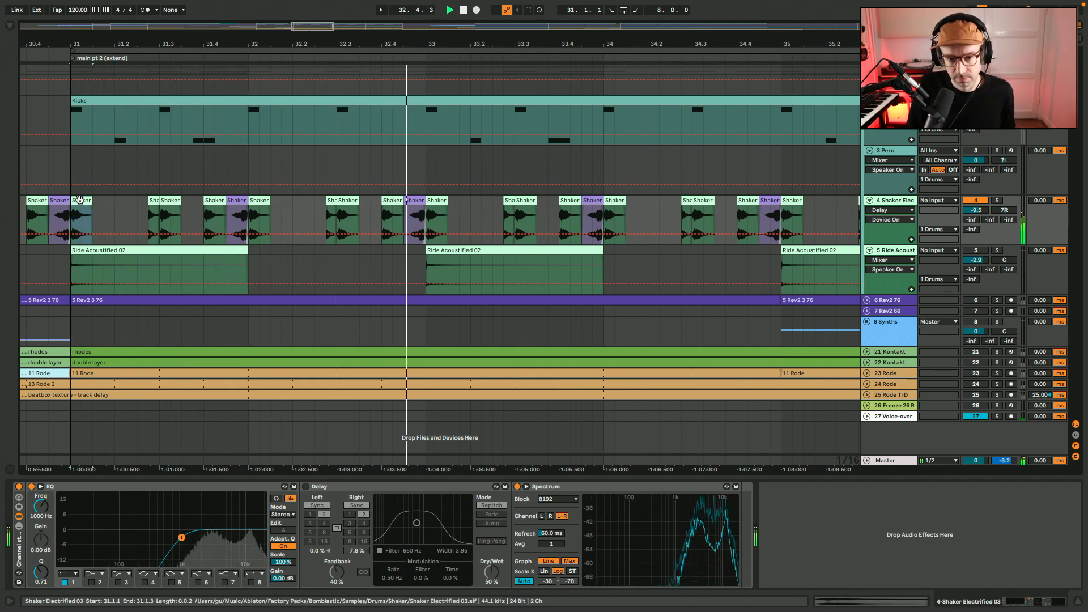
left_click(306, 486)
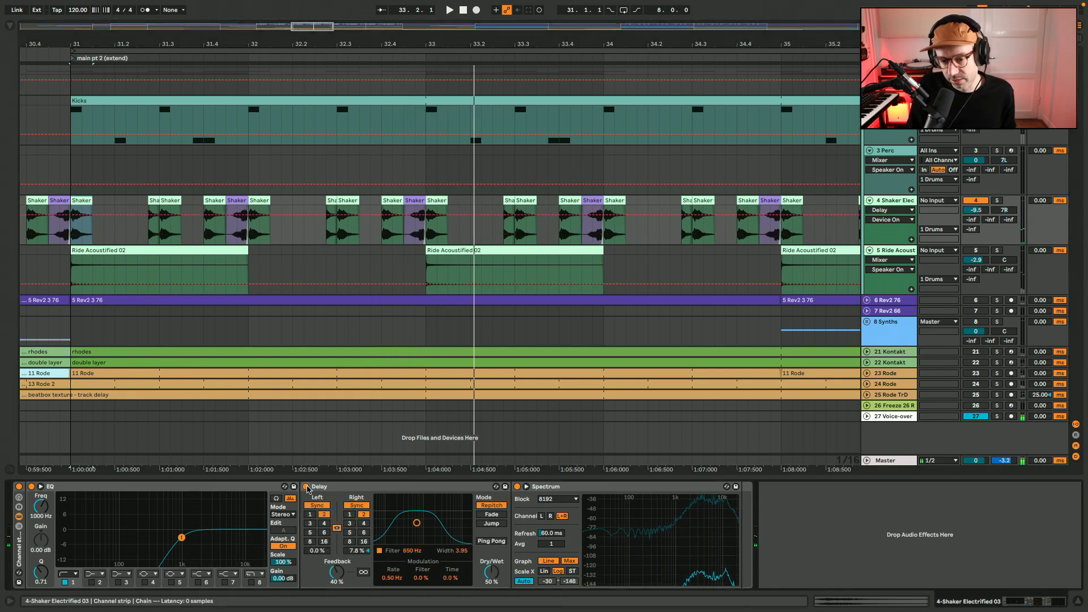
key("space")
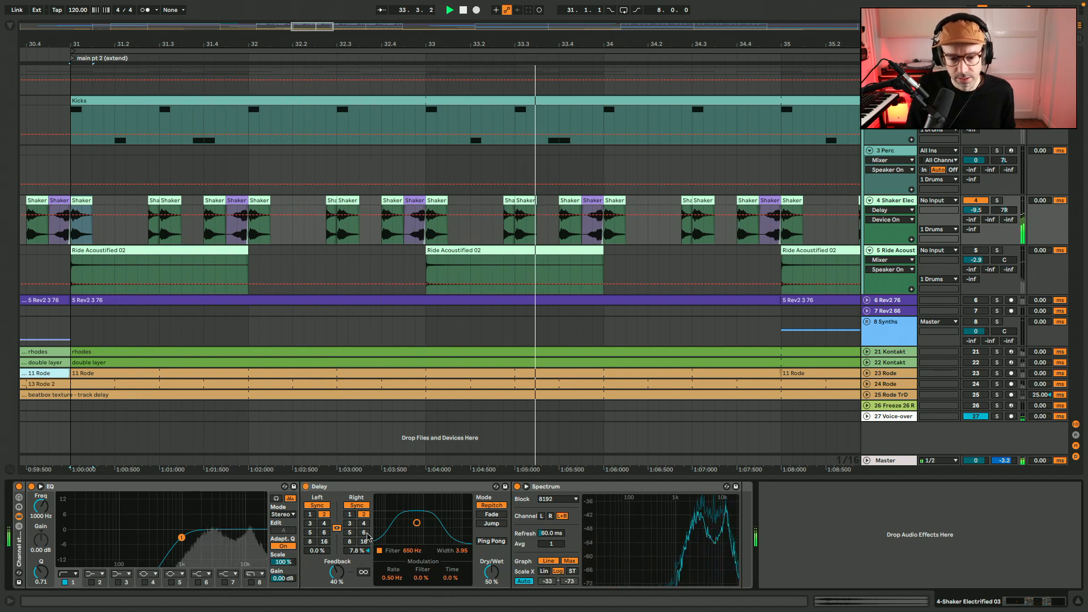
key("space")
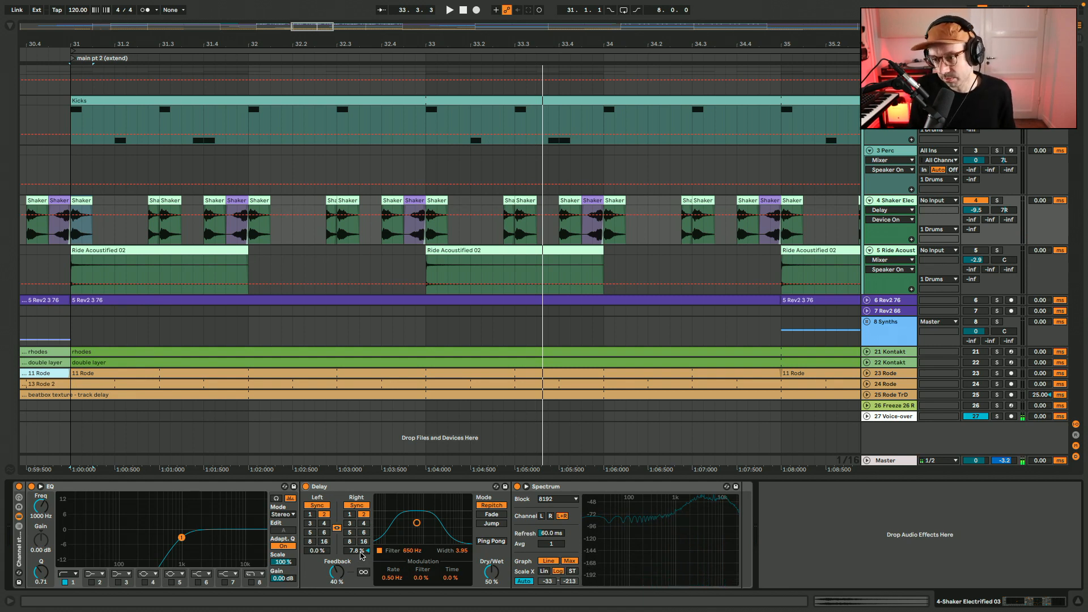
key("space")
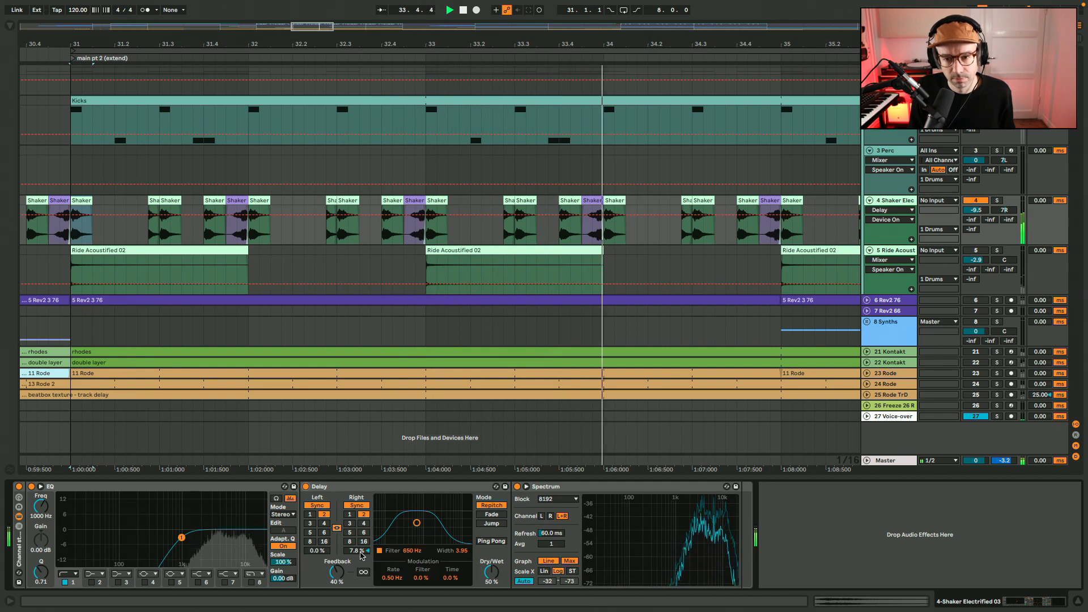
key("space")
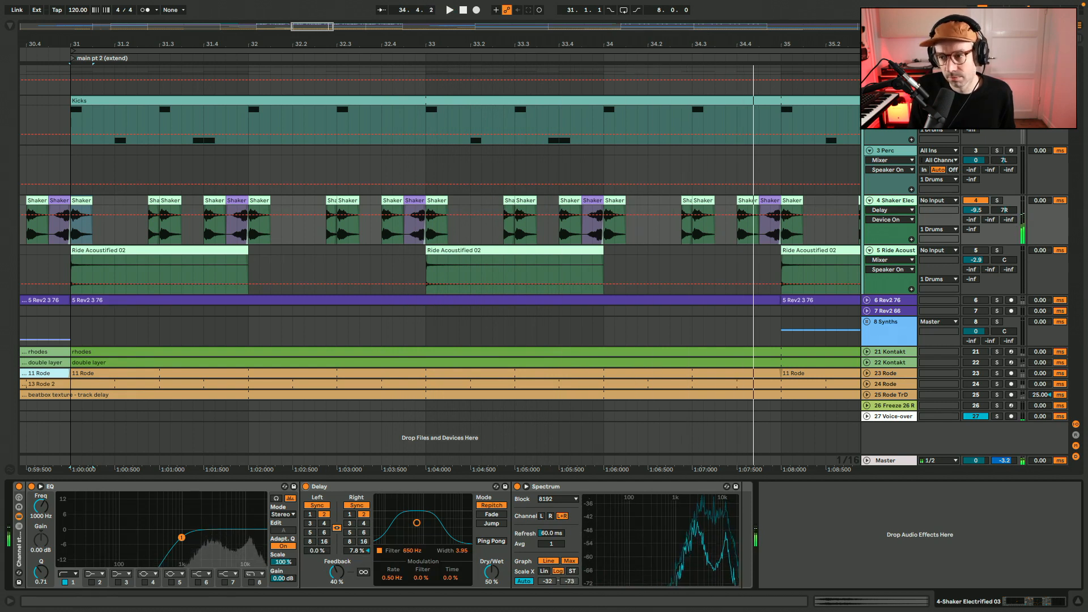
Play the kicks and shakers together from bar 31, then the 5 Ride track alone with its devices shown
key("space")
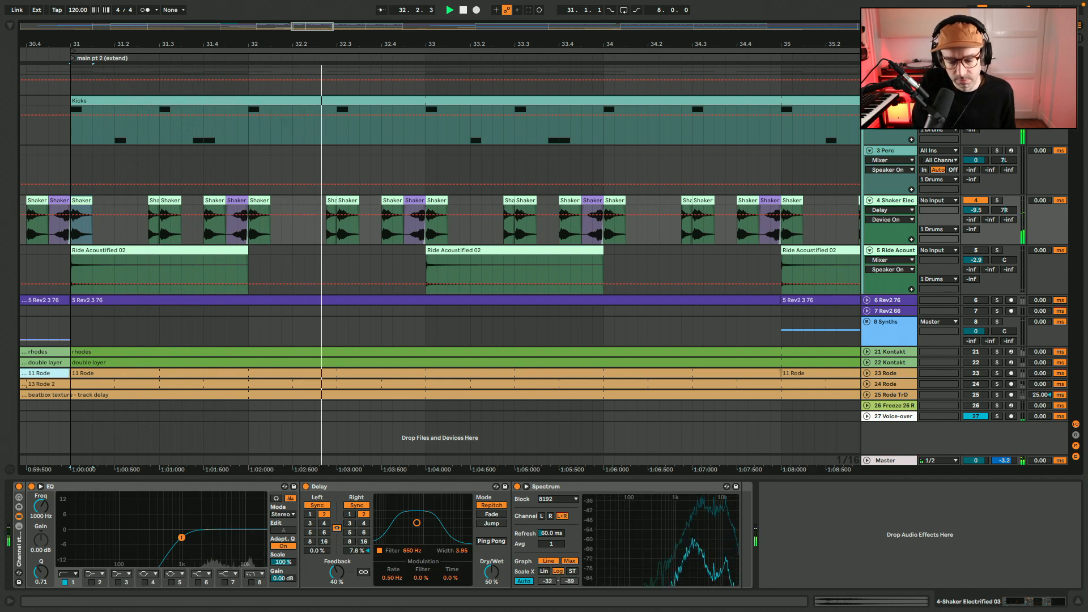
key("space")
key("F5")
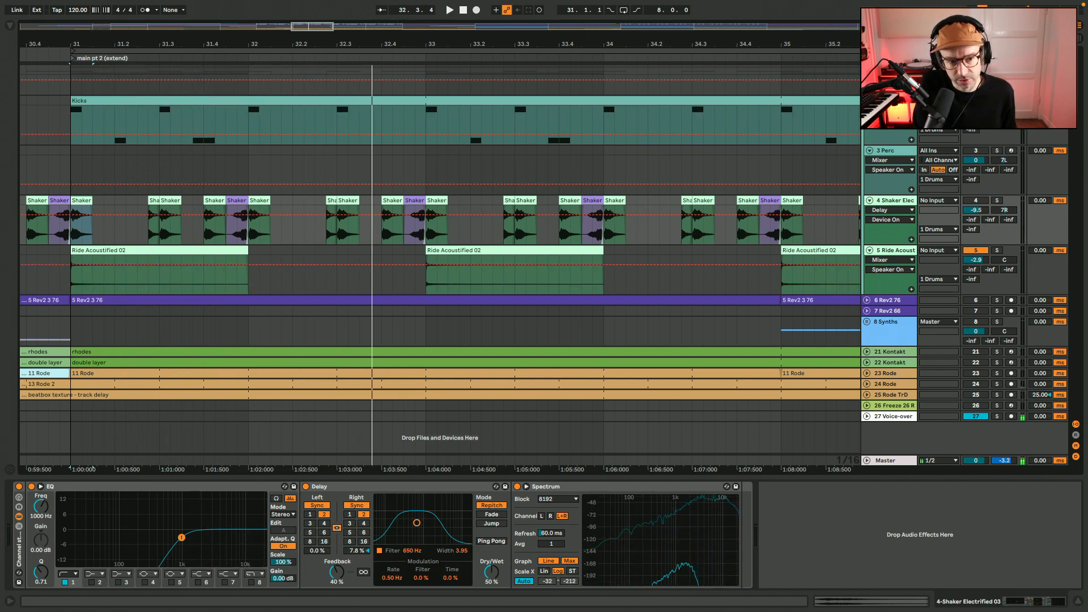
key("space")
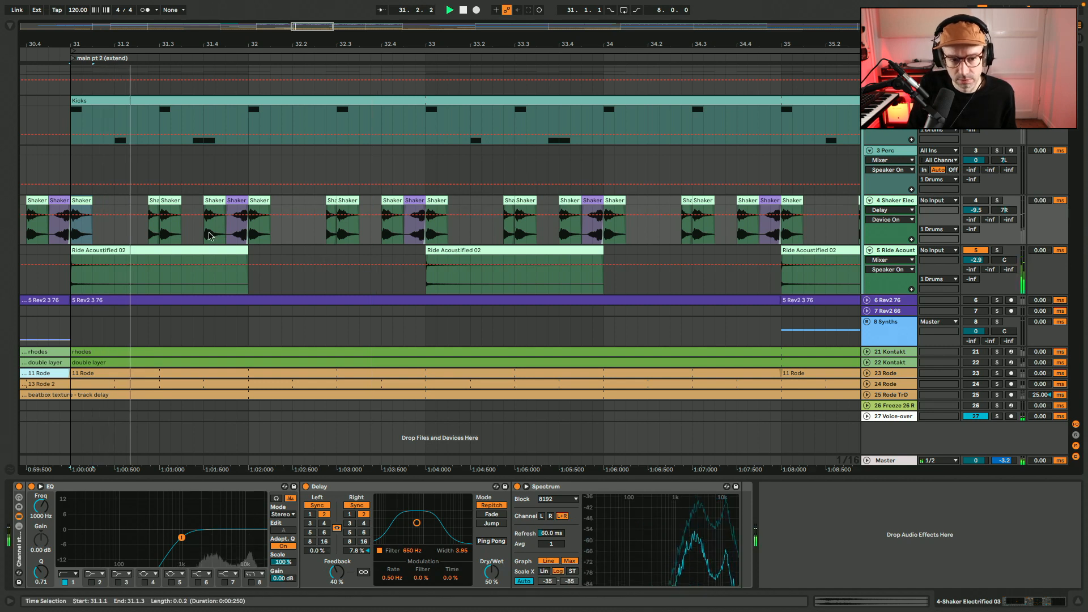
left_click(195, 252)
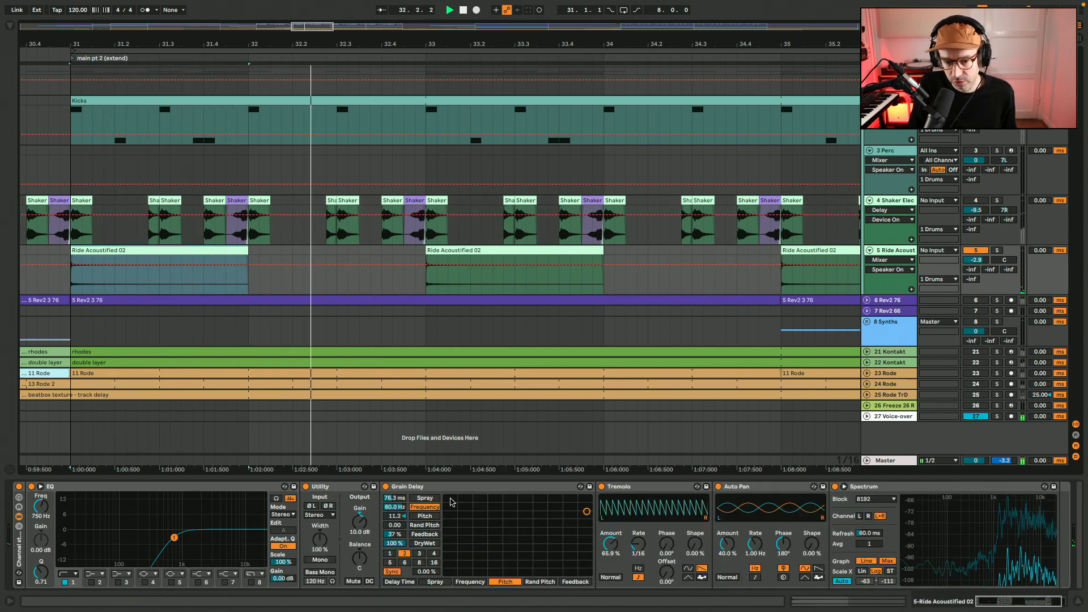
Bypass the ride's Channel strip rack, play the dry ride from bar 31 and re-enable the rack
left_click(18, 491)
left_click(19, 488)
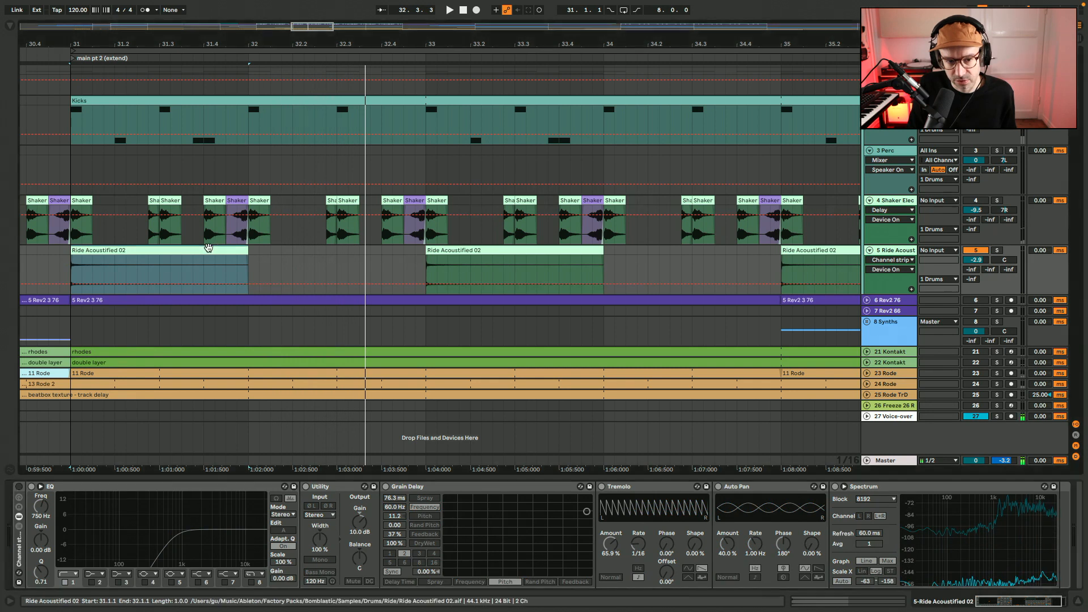
key("space")
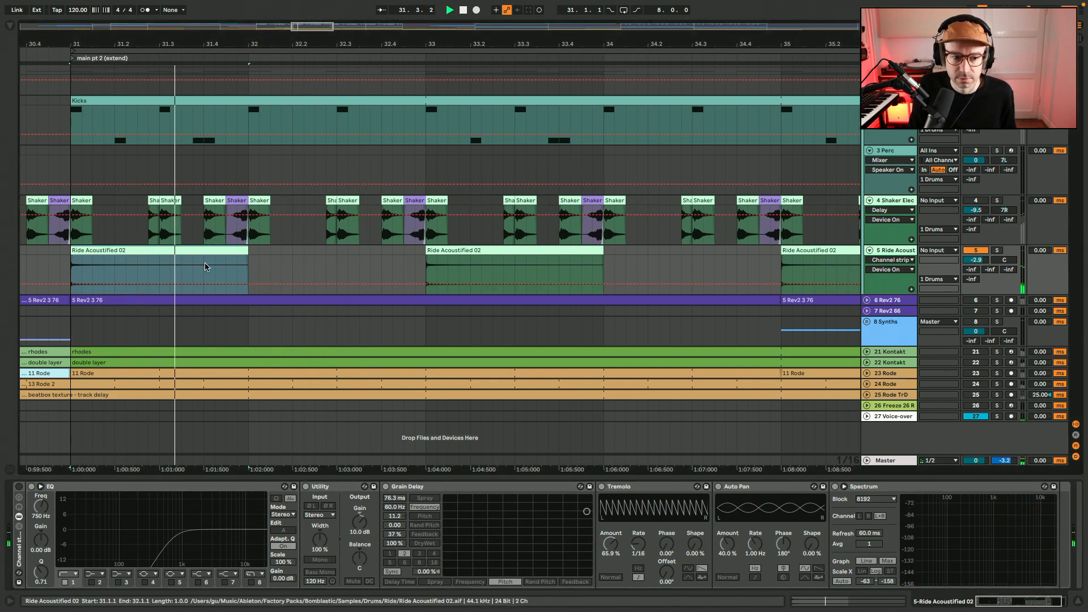
key("space")
left_click(19, 487)
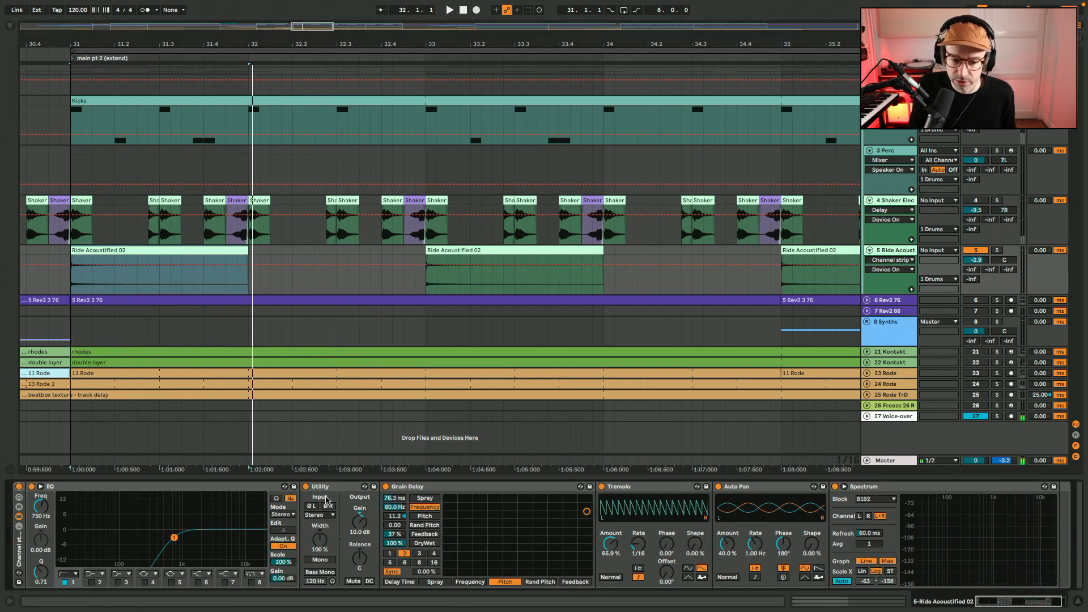
Audition the ride with Auto Pan and Tremolo off, adding back first Tremolo and then Auto Pan
left_click(407, 488)
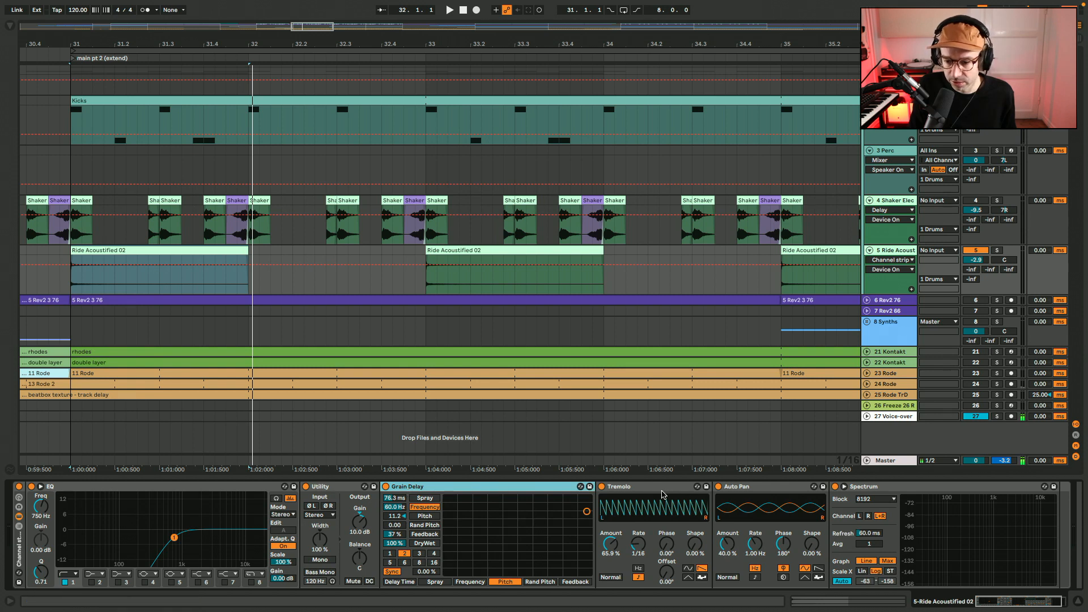
left_click(748, 488)
left_click(717, 486)
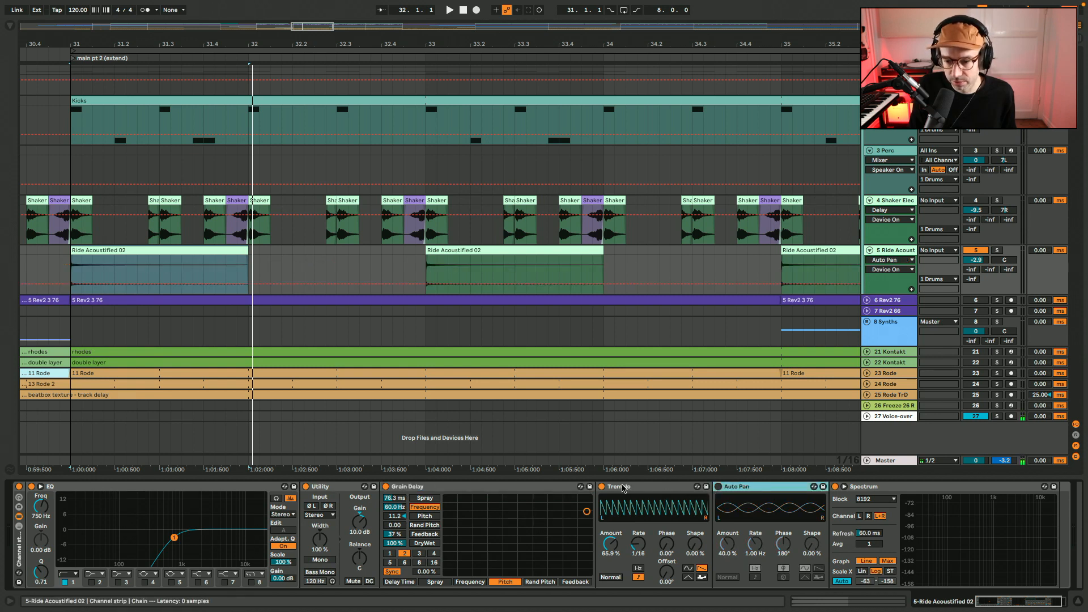
left_click(601, 487)
key("space")
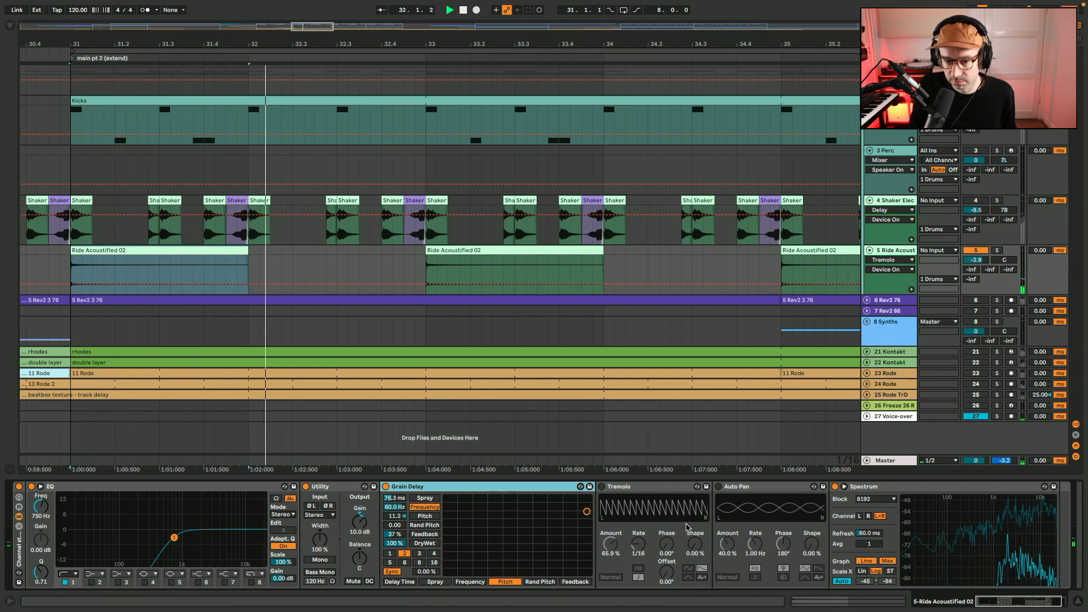
left_click(602, 486)
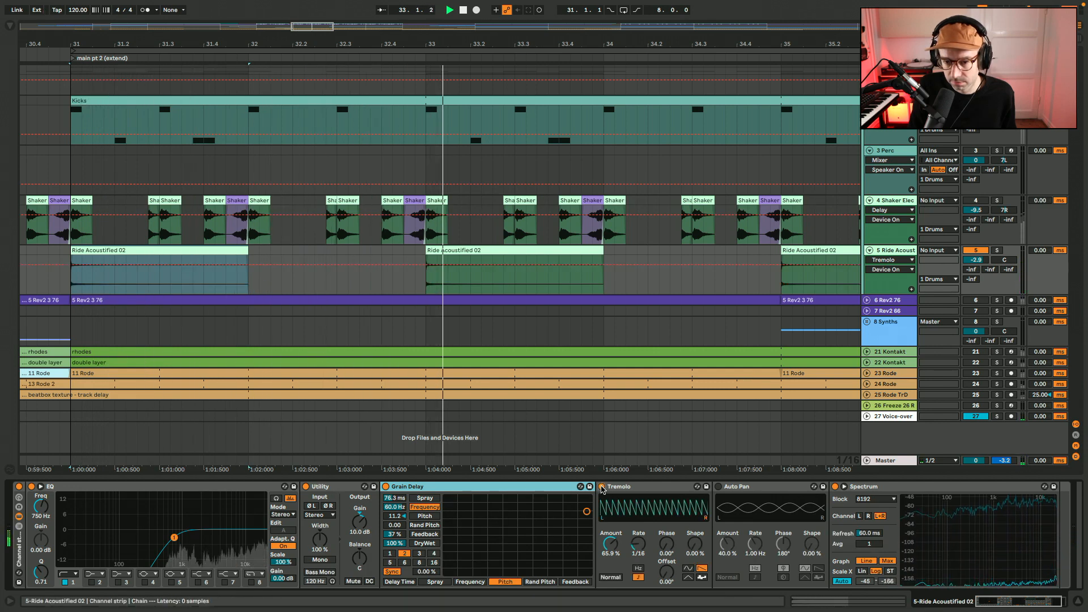
left_click(718, 487)
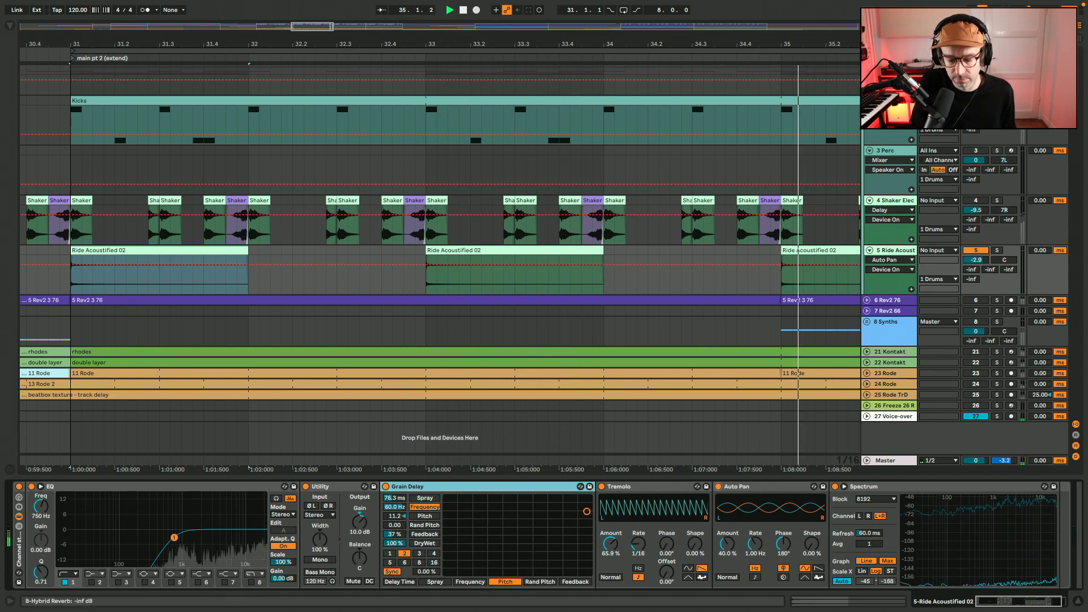
Play all the drum tracks together from bar 31 and show the 3 Perc track's devices with more of the arrangement in view
key("space")
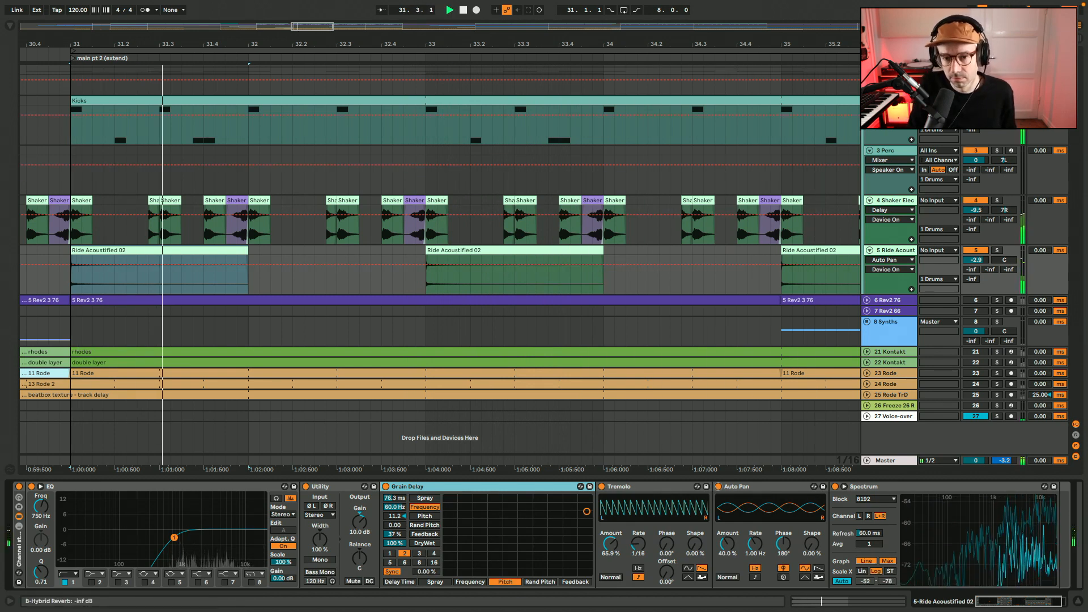
left_click(541, 174)
key("minus")
key("minus")
key("minus")
key("minus")
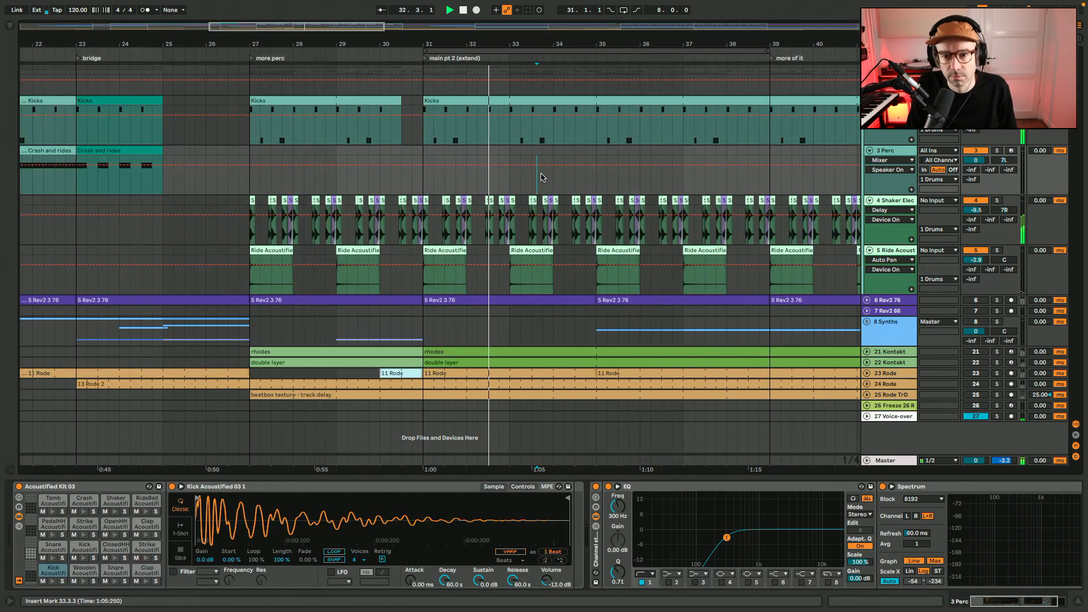
Play the Crash and rides clip of the 3 Perc track from bar 11, view its notes and return to the track's devices
key("minus")
key("space")
left_click(190, 151)
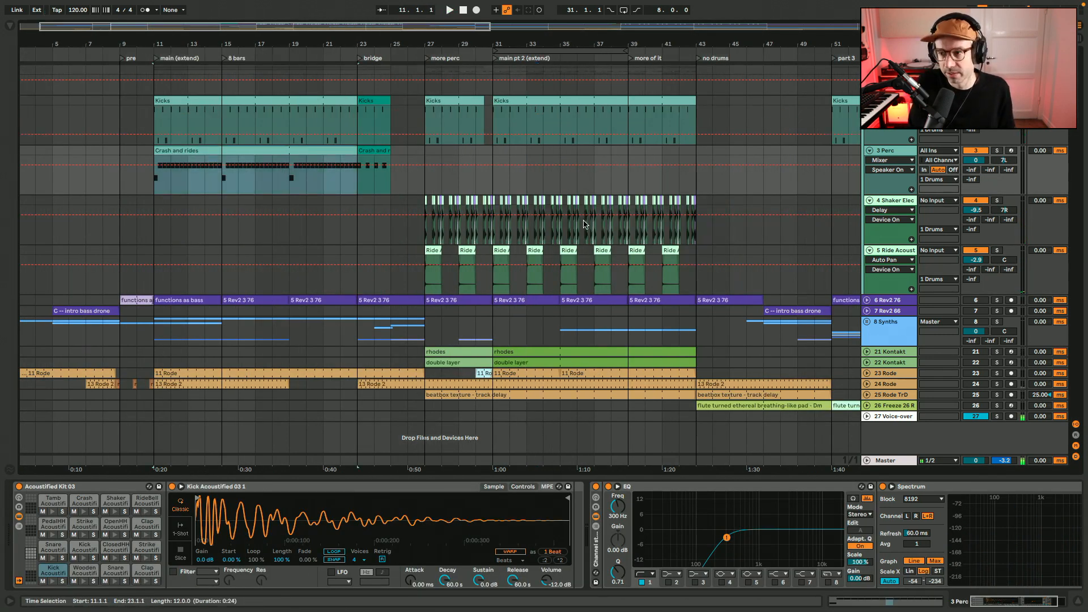
left_click_drag(106, 26, 127, 52)
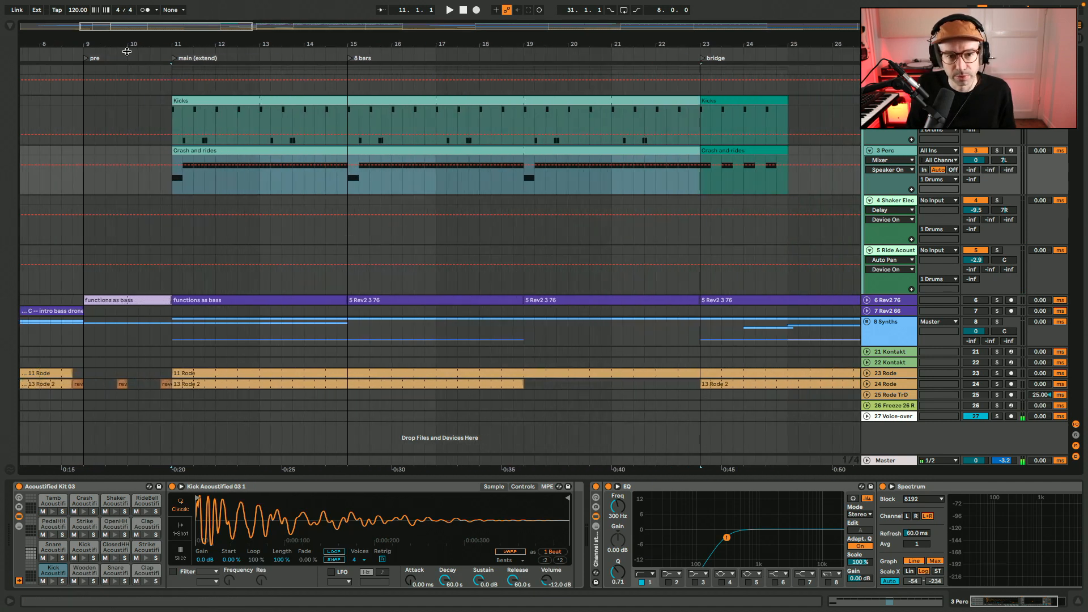
double_click(246, 151)
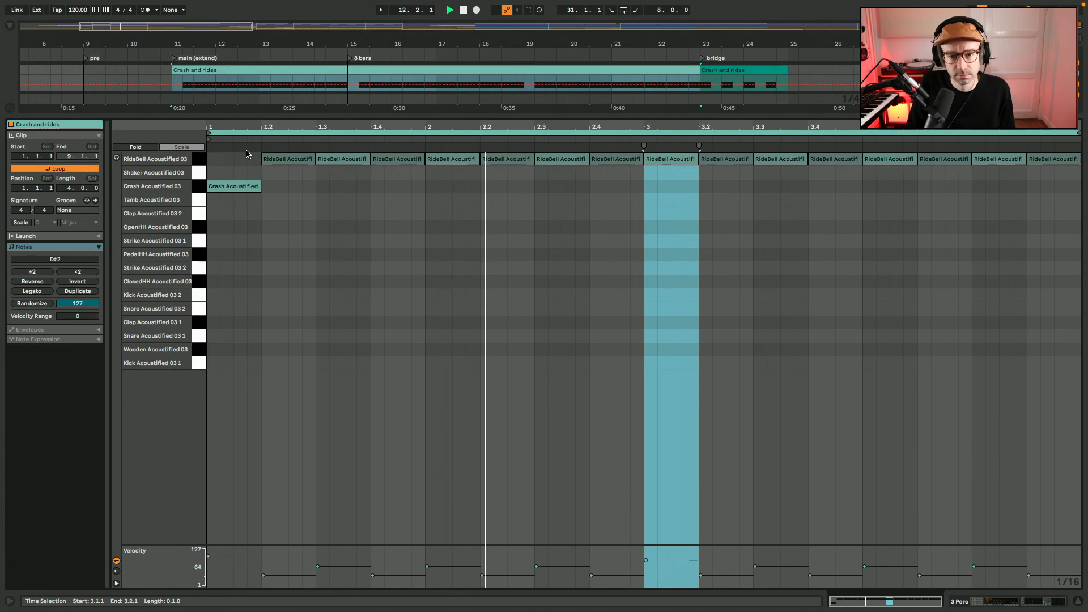
left_click(976, 601)
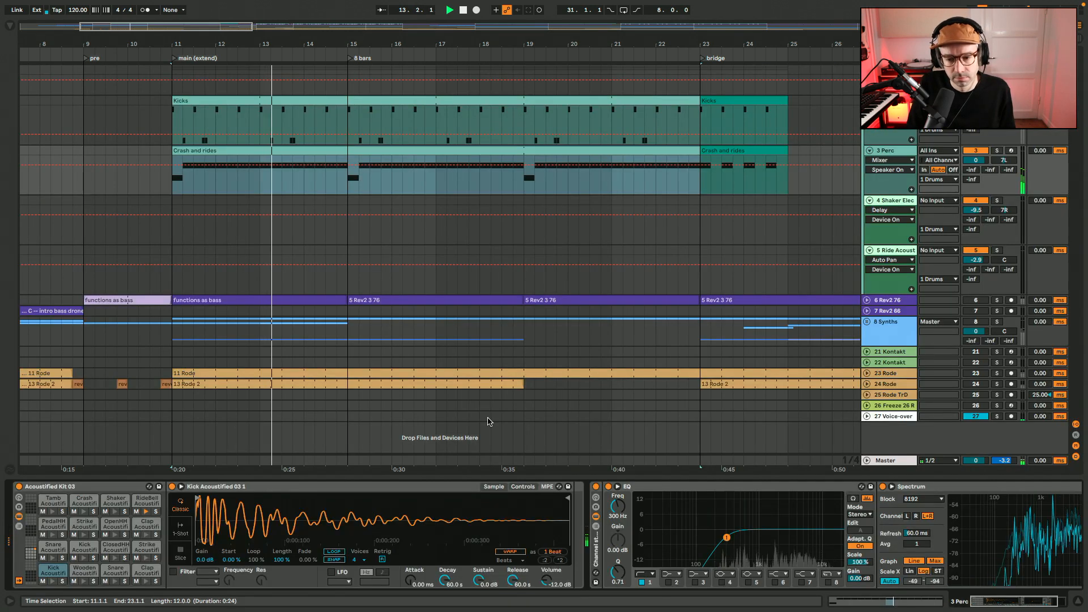
Stop playback, mark the 3 Perc track's empty stretches at bars 51 to 61 and bar 67, and show the ride track's devices from bar 27
scroll(554, 266, "right", 3)
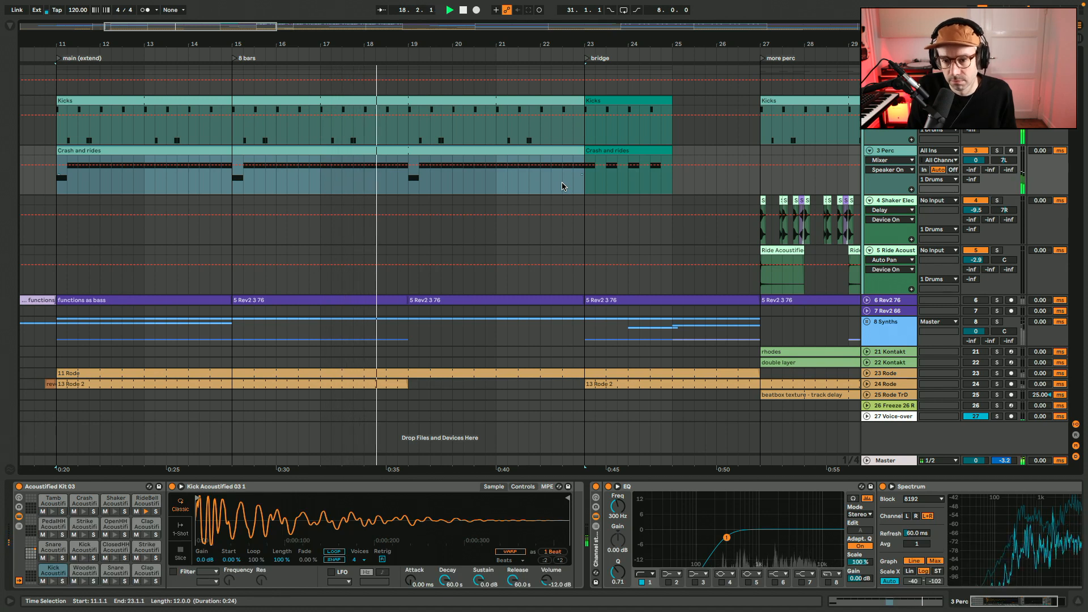
scroll(562, 186, "right", 6)
scroll(562, 186, "down", 10)
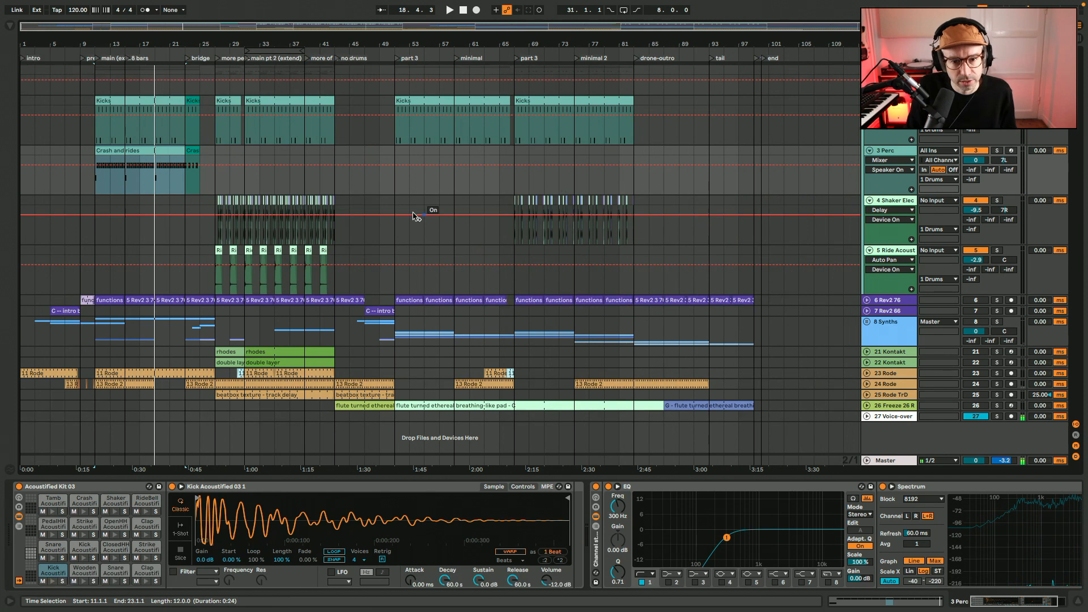
left_click(393, 184)
left_click_drag(395, 184, 474, 189)
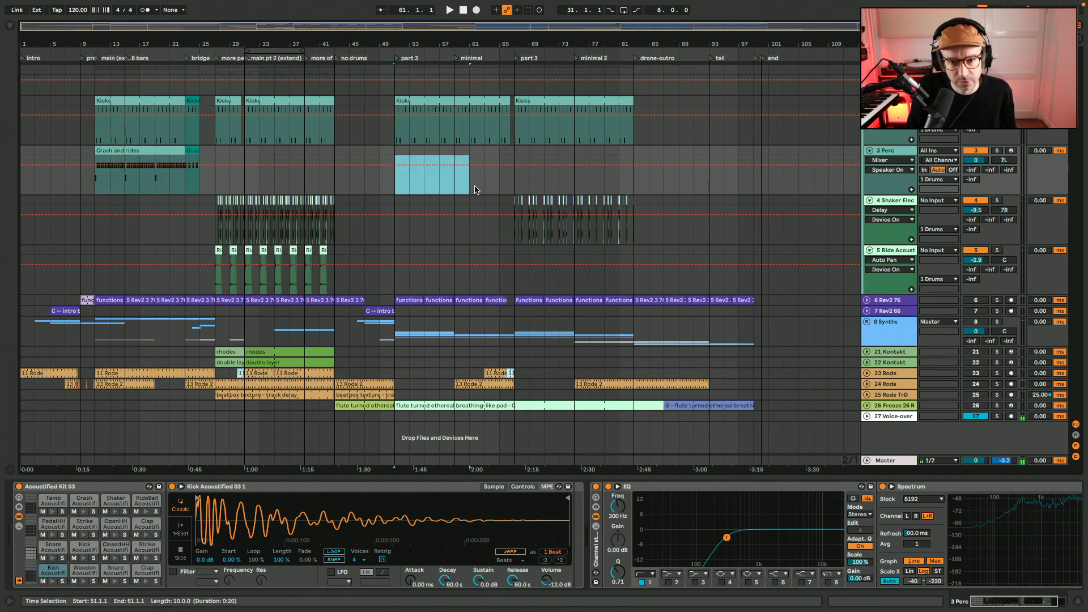
left_click(514, 187)
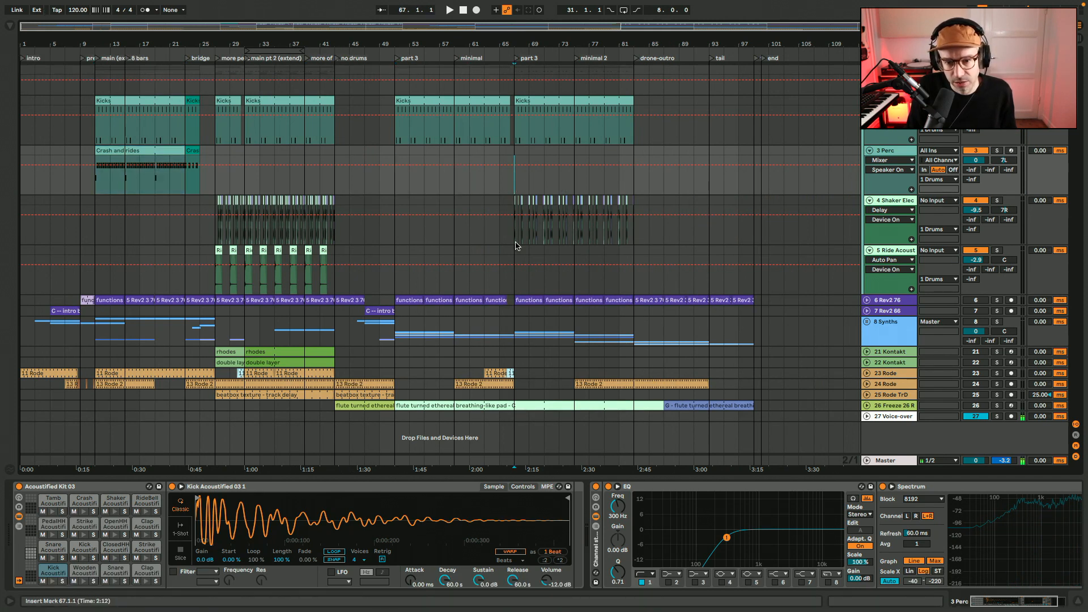
left_click(214, 287)
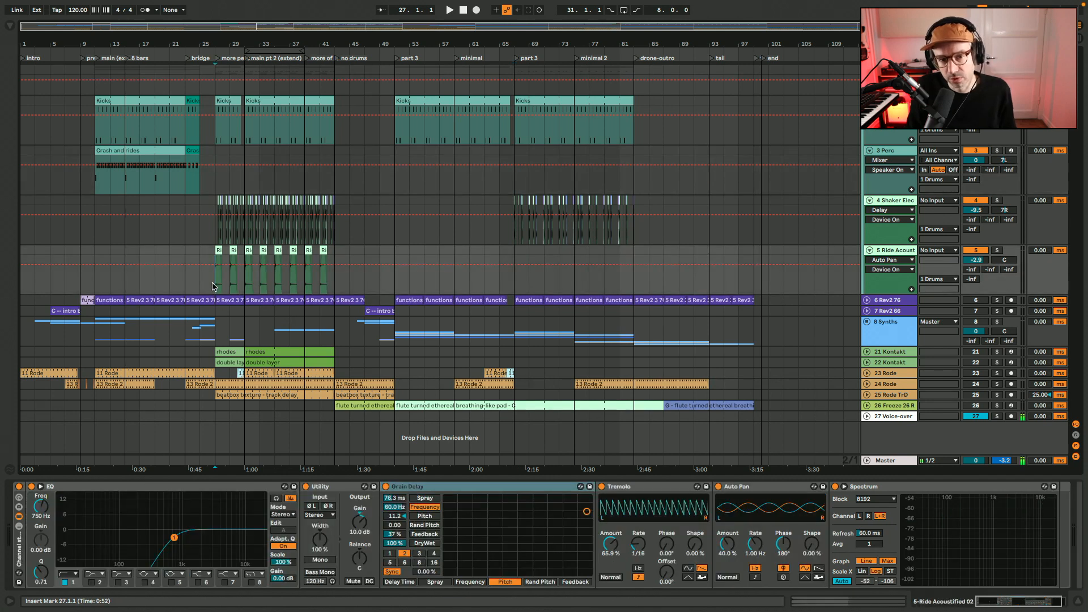
Fold the 1 Drums group and unfold the bass tracks 6 Rev2 76 and 7 Rev2 66
left_click_drag(49, 26, 48, 26)
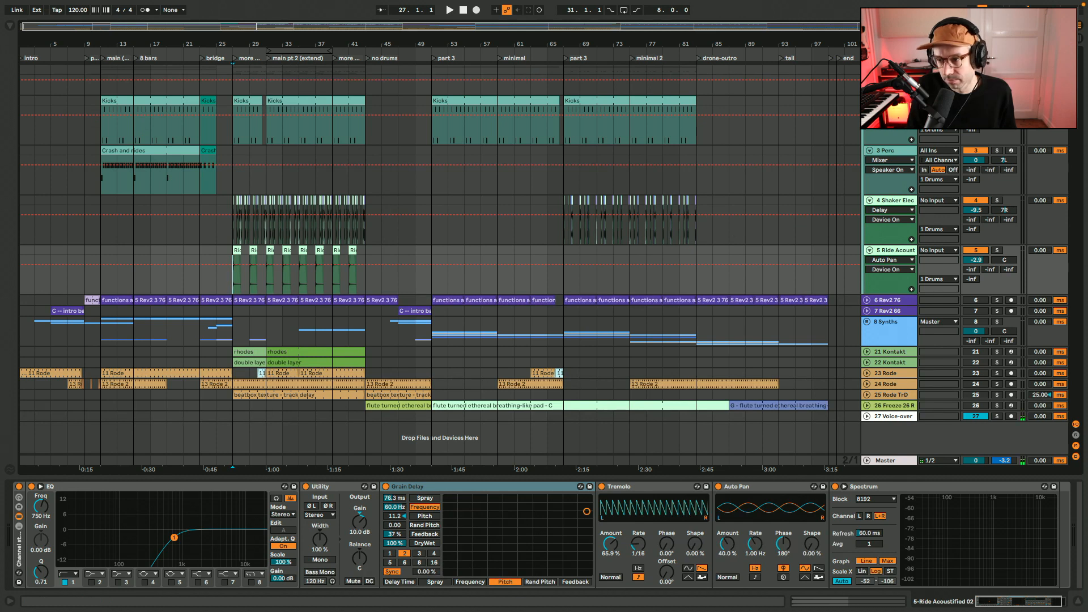
left_click(866, 70)
left_click(867, 91)
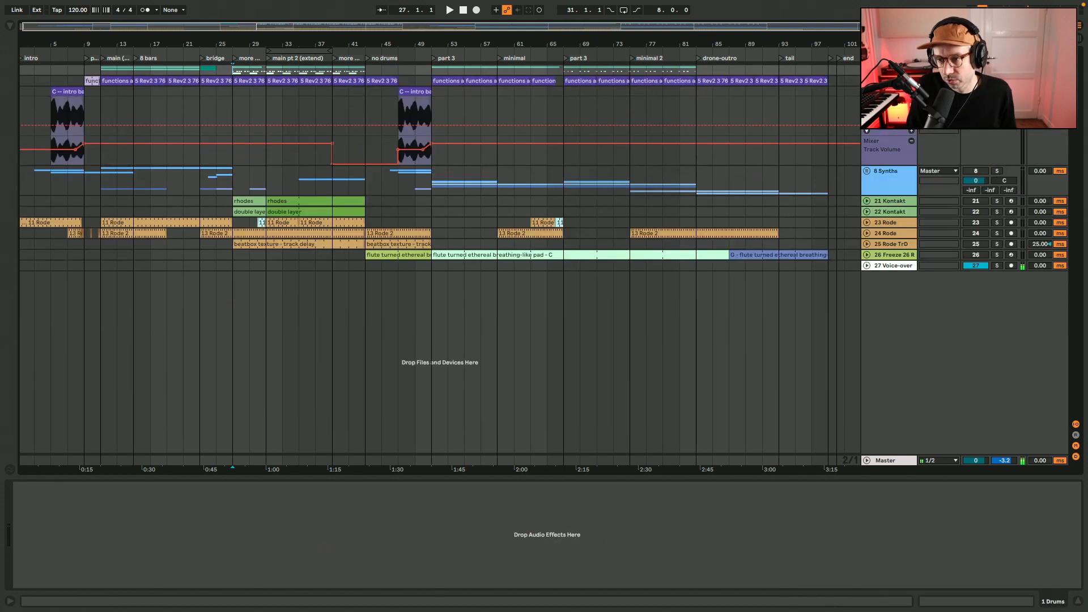
left_click(867, 80)
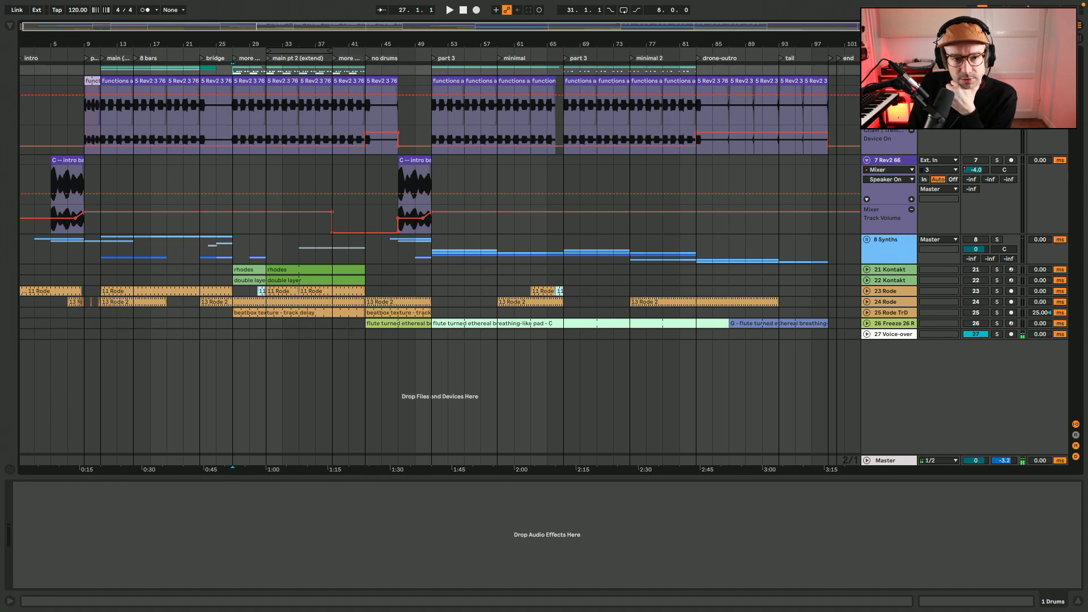
Play main pt 2 (extend) from bar 31 with the 6 Rev2 76 bass track's devices shown
left_click_drag(312, 25, 312, 82)
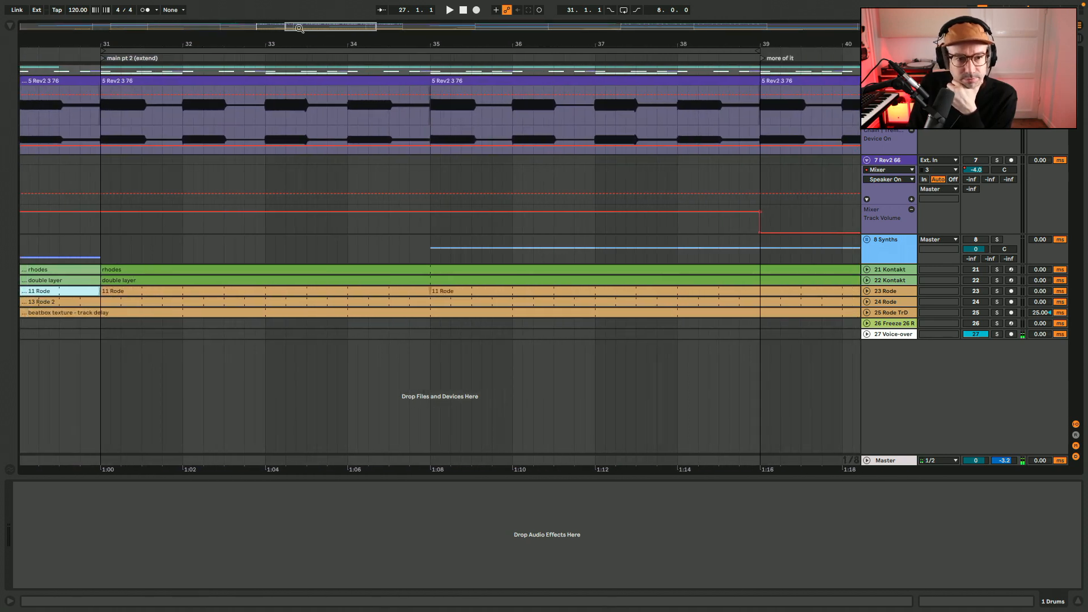
left_click(99, 130)
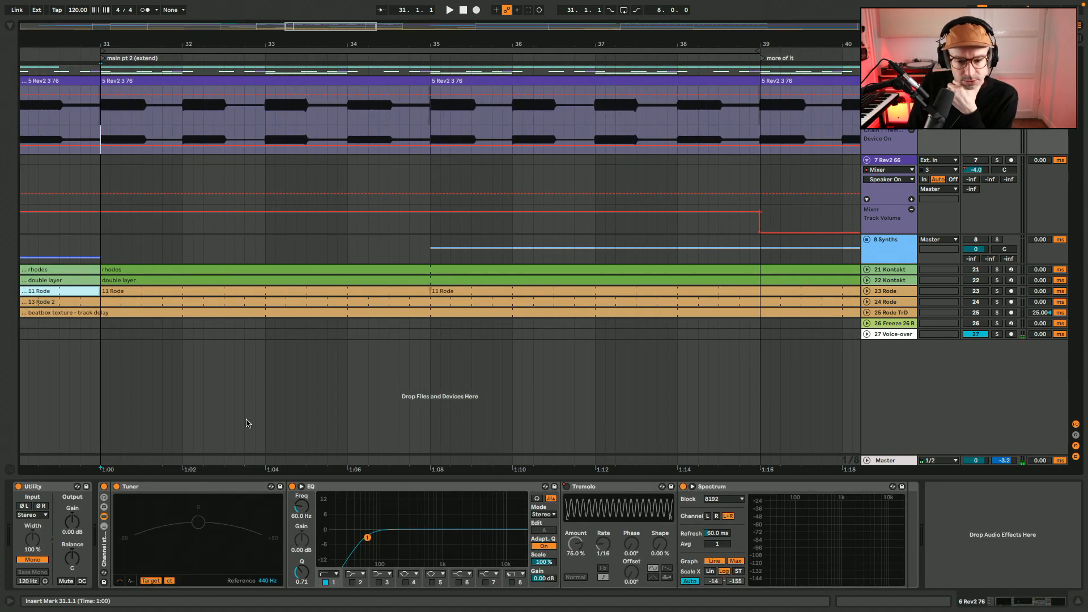
key("space")
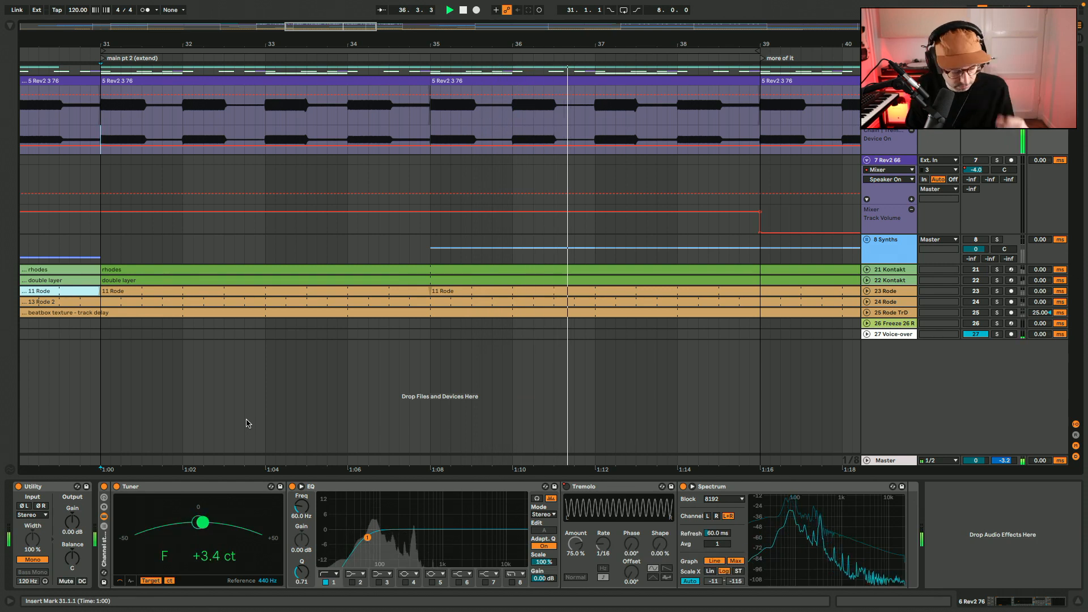
Play the 6 Rev2 76 bass through the no drums section from bar 43
key("w")
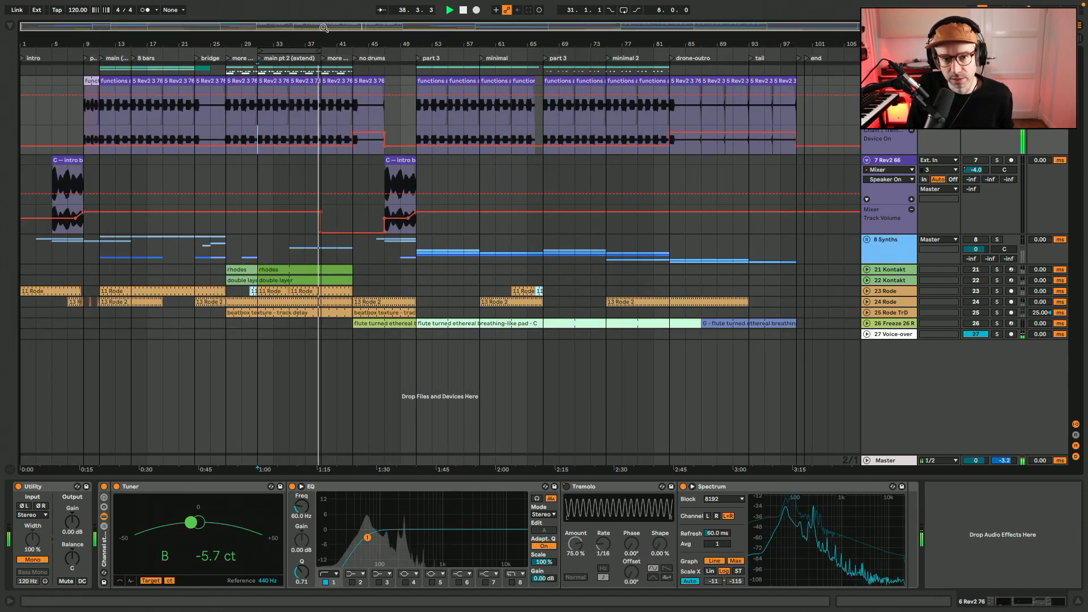
mouse_move(360, 45)
left_mouse_down()
mouse_move(482, 103)
mouse_move(378, 119)
left_mouse_up()
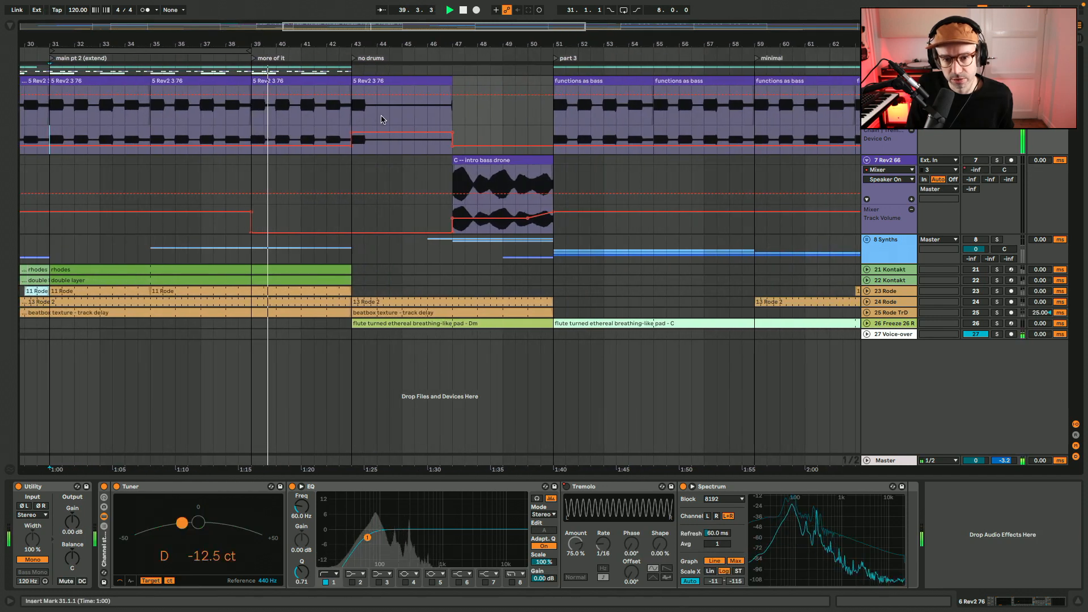
left_click(349, 119)
key("space")
key("space")
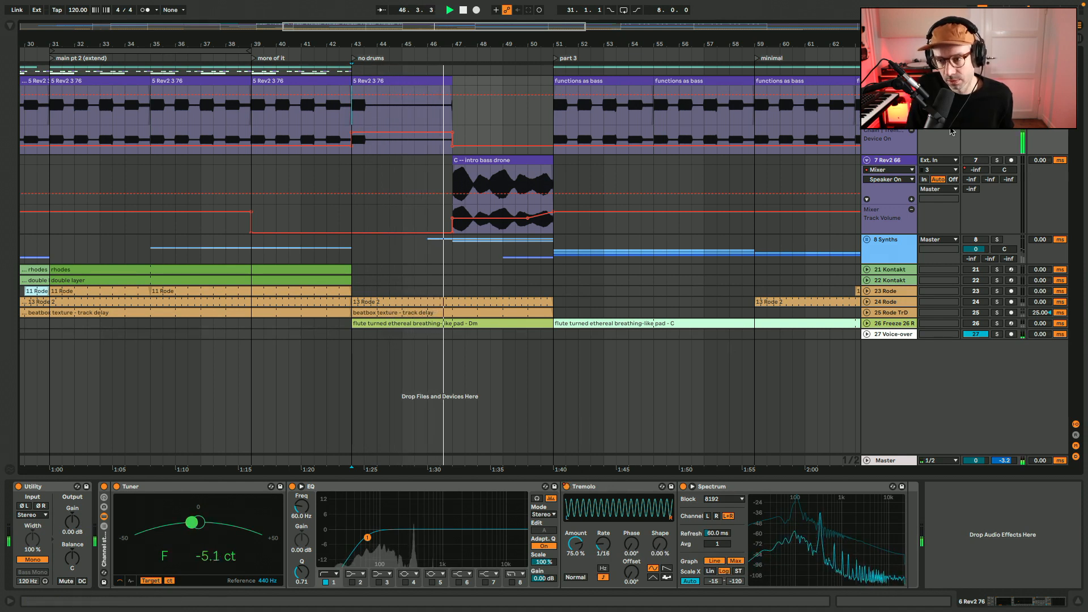
Show the 7 Rev2 66 track's devices and audition its bass drone clips at bar 47 and in the intro from bar 5
left_click(905, 161)
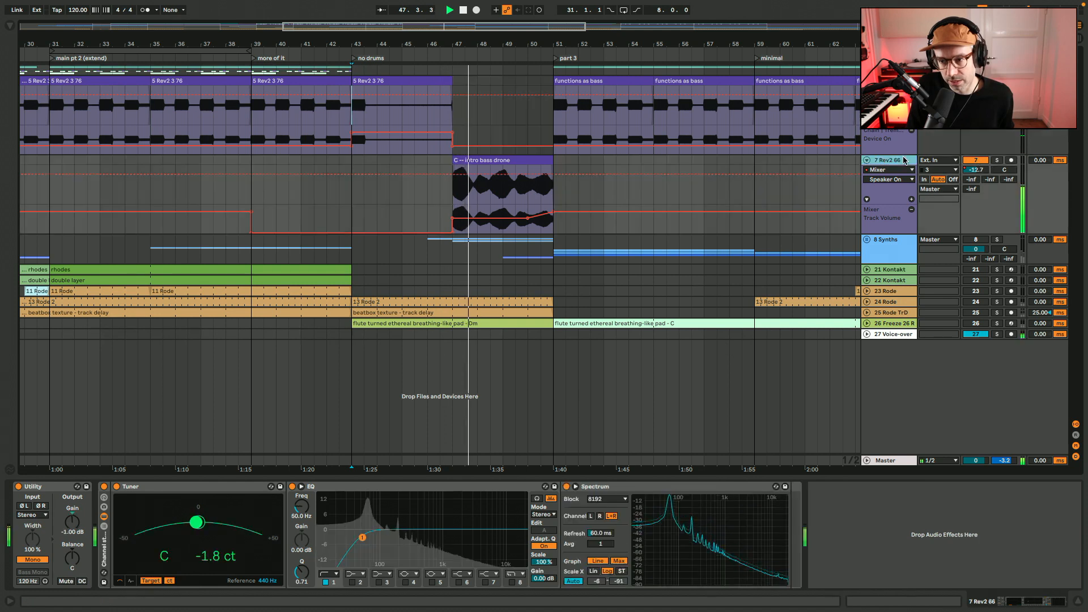
left_click(509, 161)
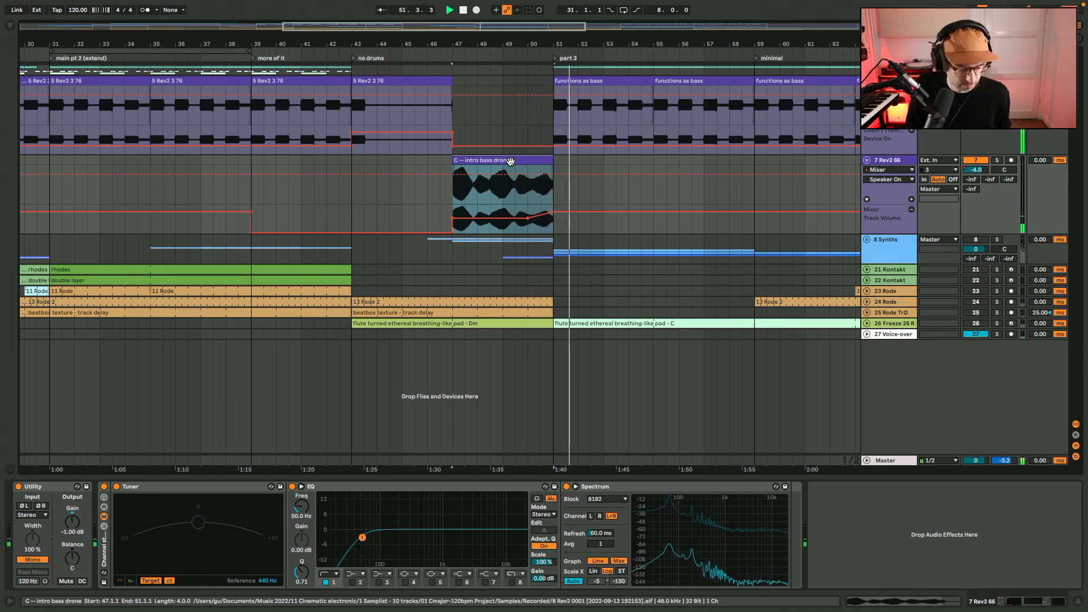
key("x")
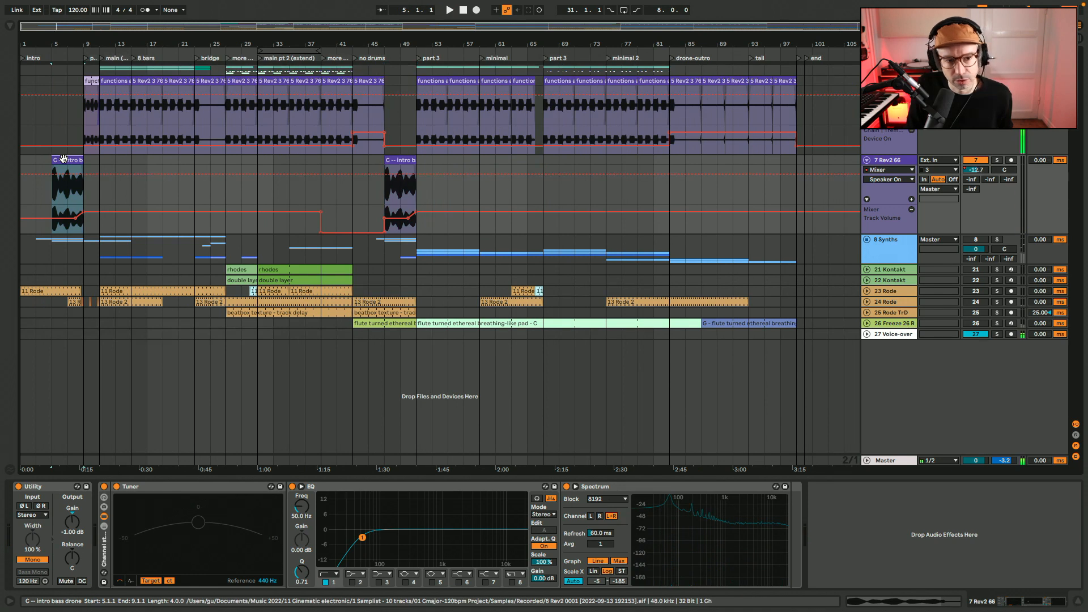
left_click(63, 159)
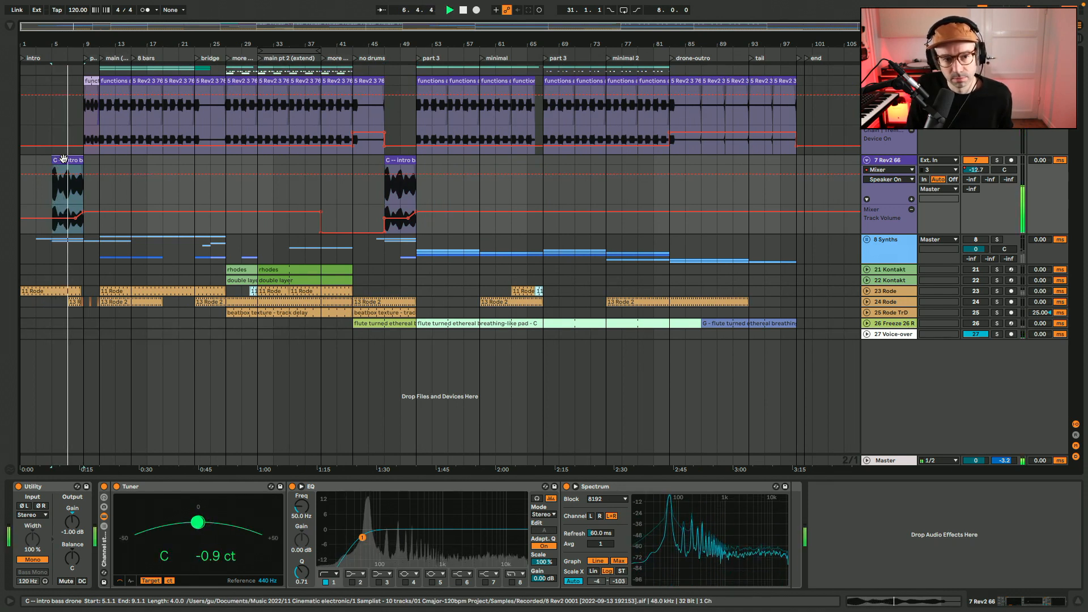
View the waveform of the functions as bass clip at bar 9 and return to the 6 Rev2 76 track's devices
left_click_drag(63, 27, 61, 91)
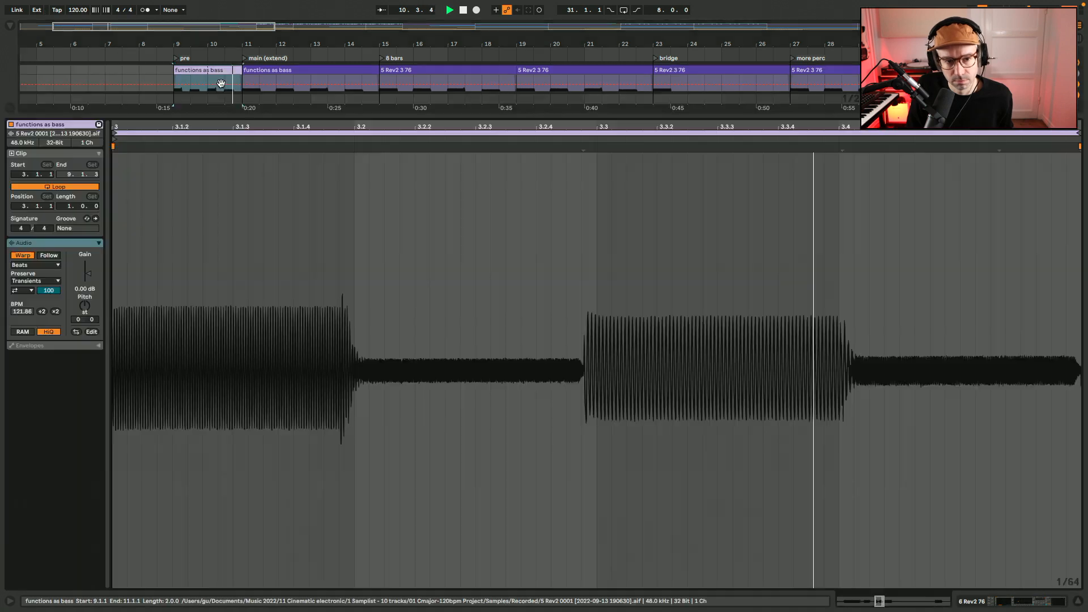
double_click(222, 85)
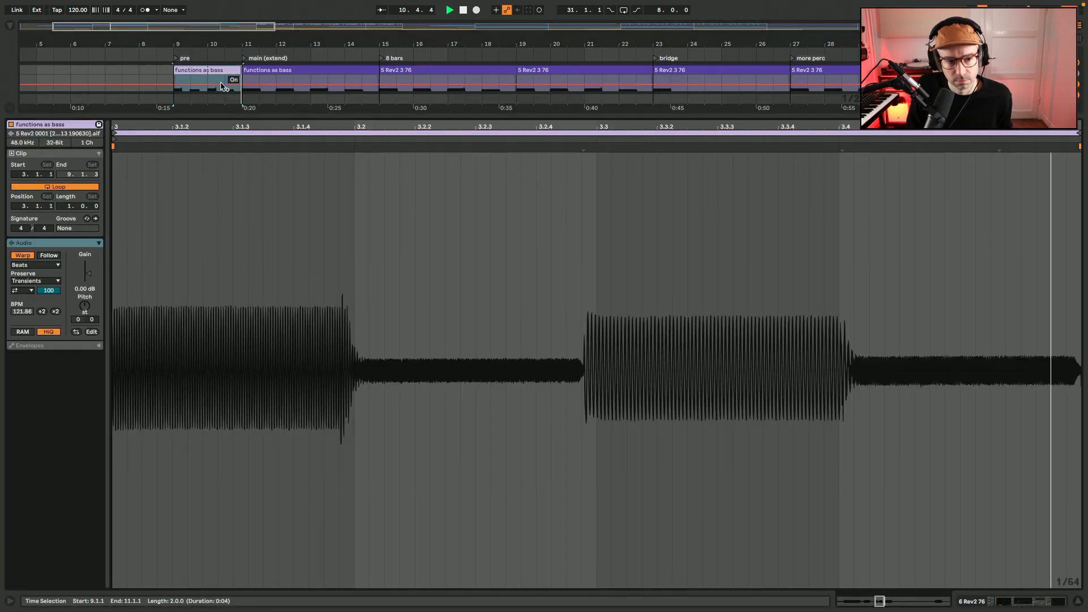
key("shift+Tab")
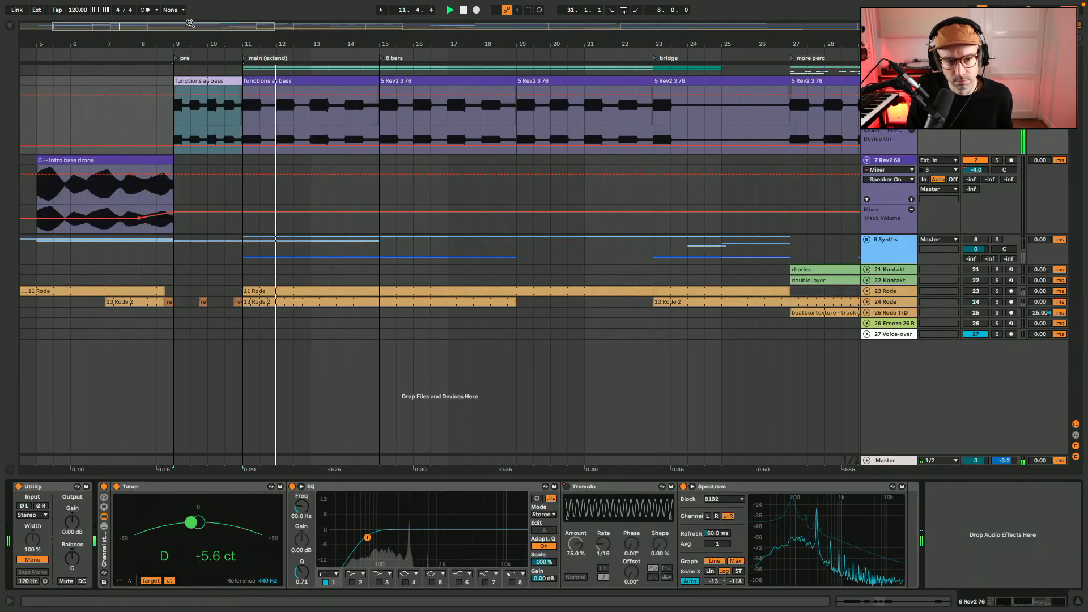
Audition the bass from the main pt 2 (extend) locator and in the drone-outro from bar 84
left_click_drag(176, 24, 493, 28)
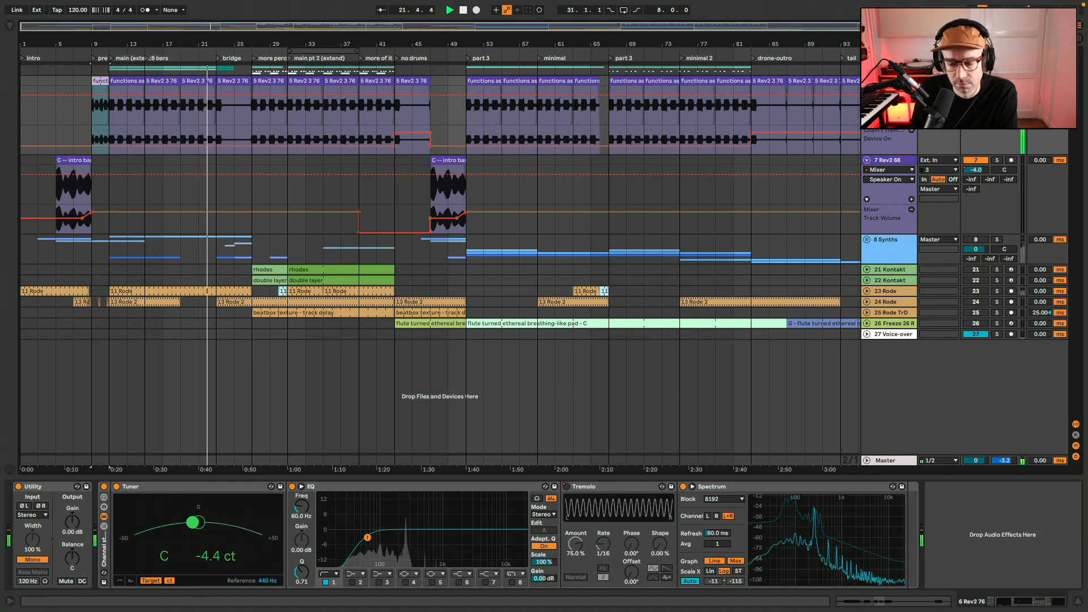
left_click(290, 59)
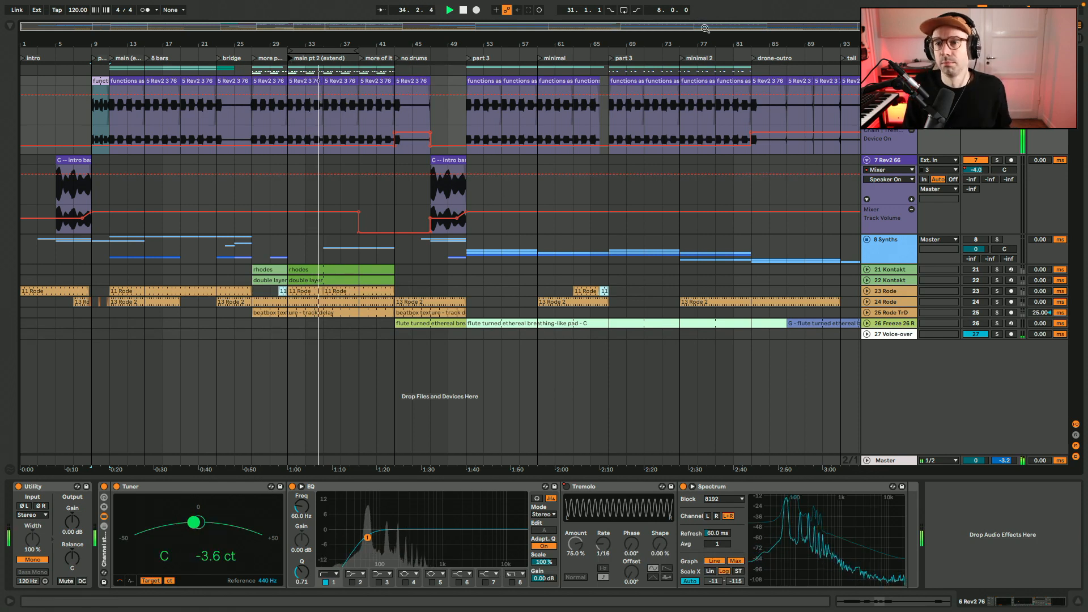
key("space")
left_click_drag(705, 28, 705, 48)
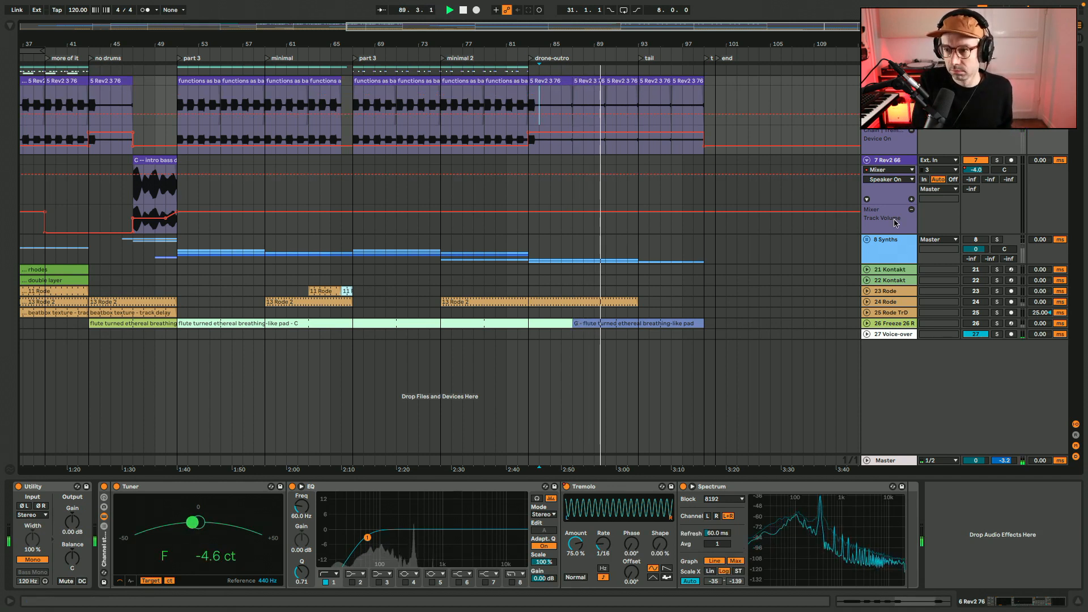
key("space")
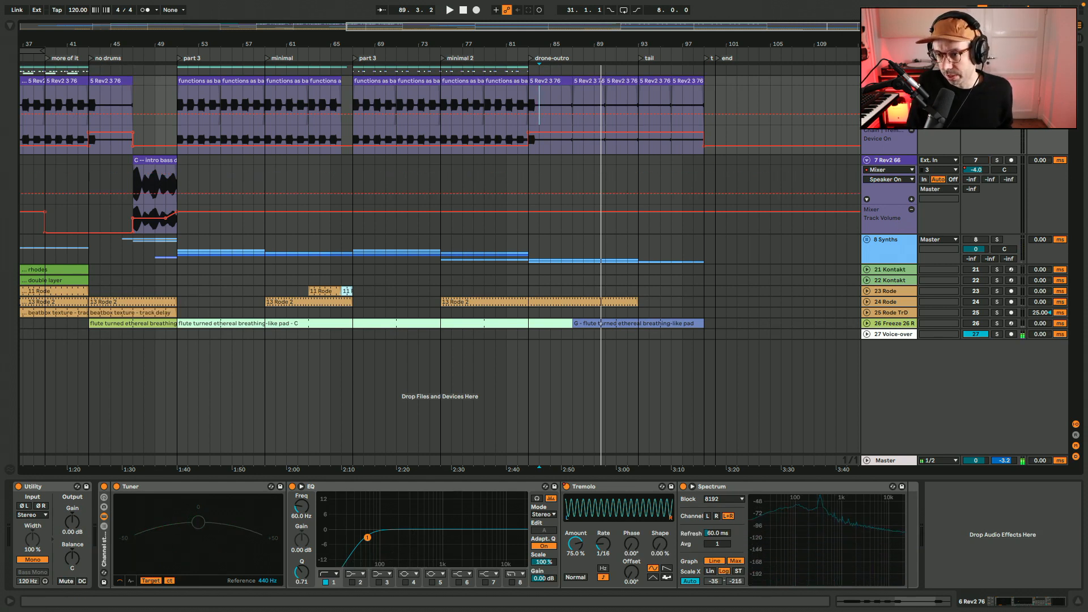
Fold the two bass tracks, unfold the 8 Synths group with the whole arrangement in view, and hide the device view
left_click(866, 80)
left_click(866, 92)
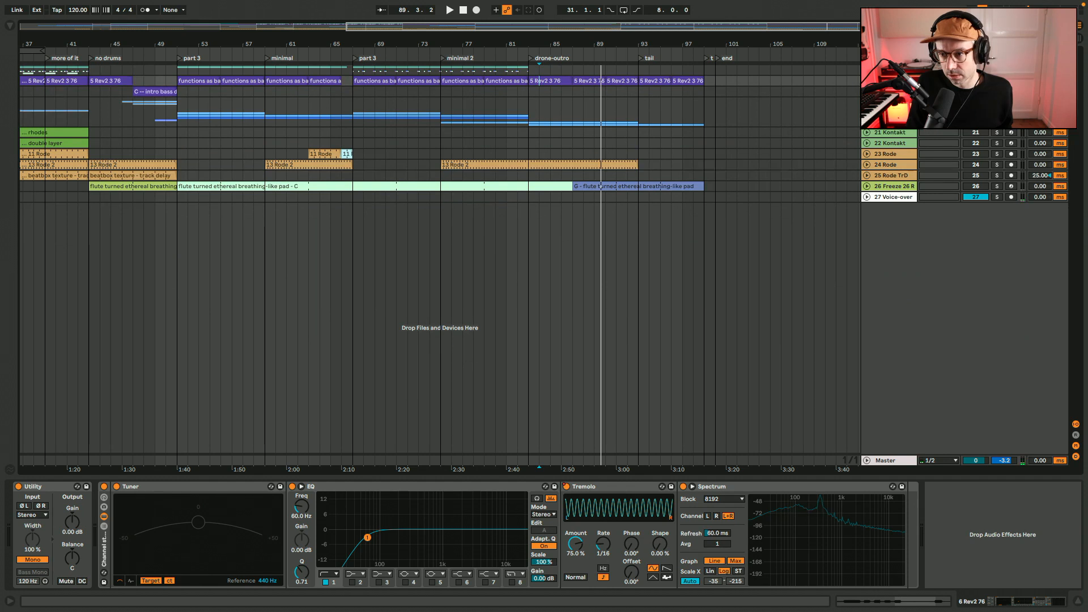
left_click(866, 102)
scroll(162, 196, "left", 5)
left_click_drag(256, 27, 65, 25)
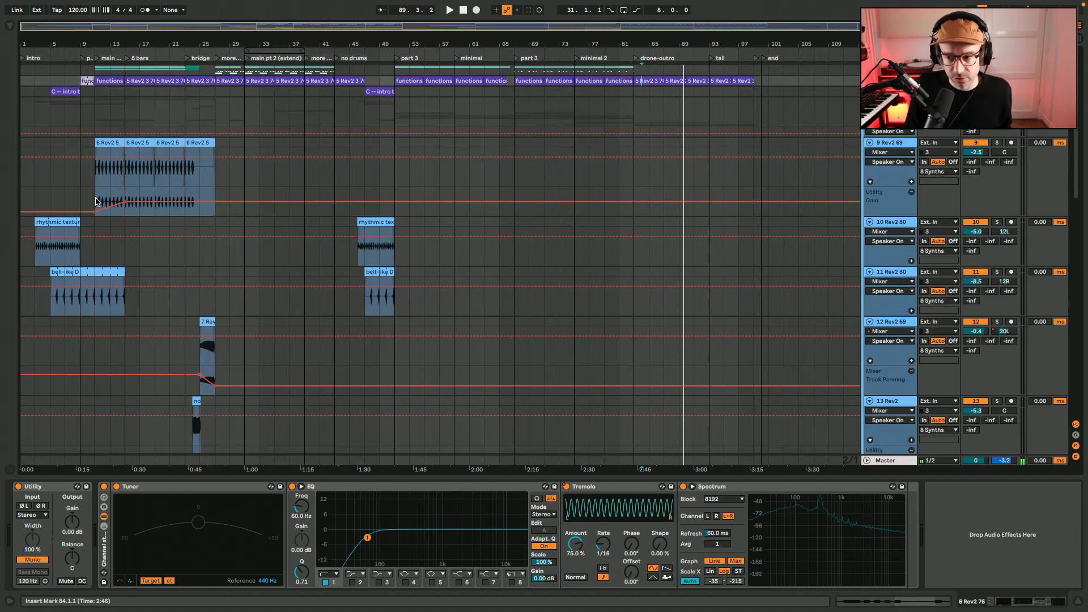
key("super+alt+l")
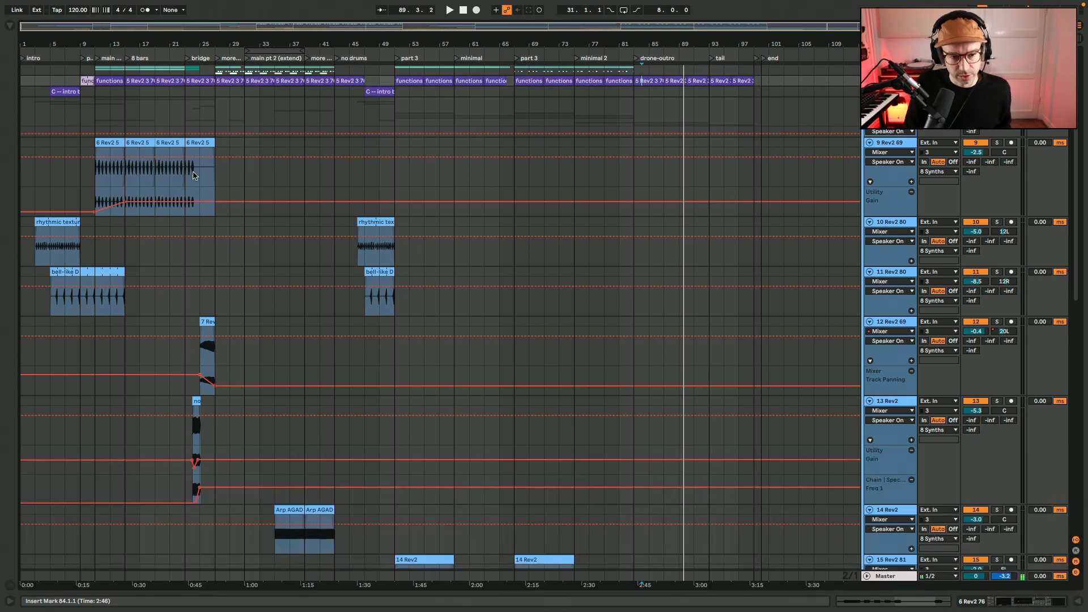
Look through the 8 Synths group's tracks down to 20 Rev2 82 and return to the group's first tracks
scroll(193, 433, "down", 10)
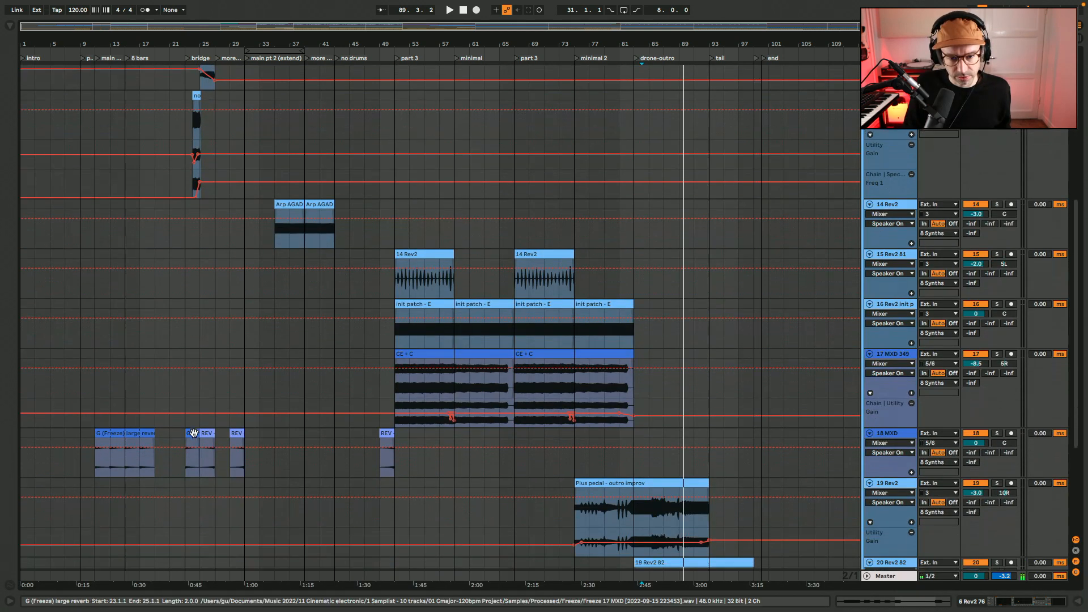
scroll(193, 433, "down", 1)
scroll(395, 414, "down", 3)
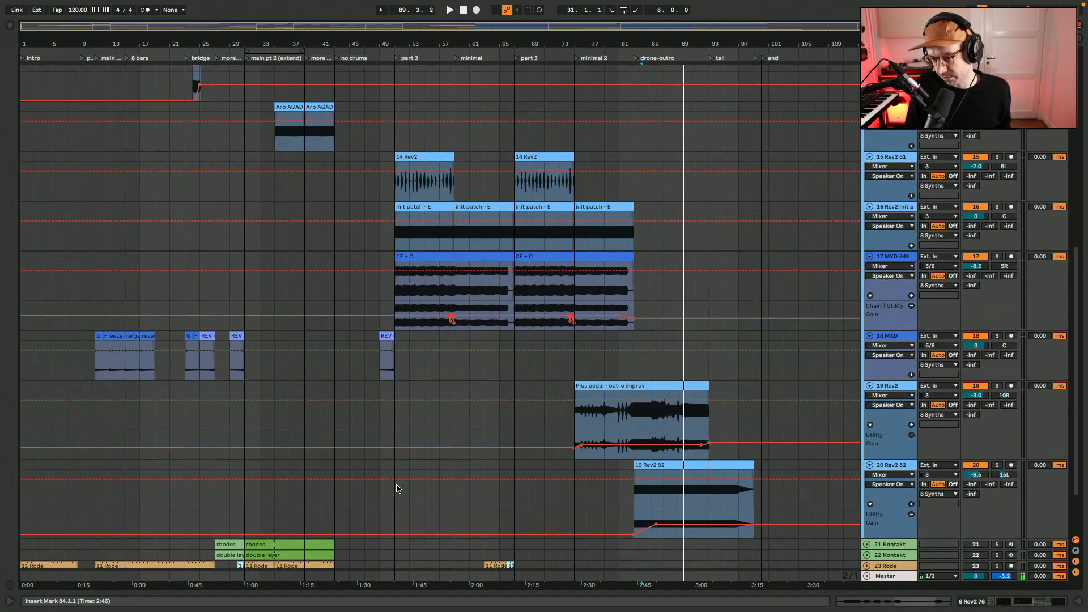
scroll(397, 488, "up", 14)
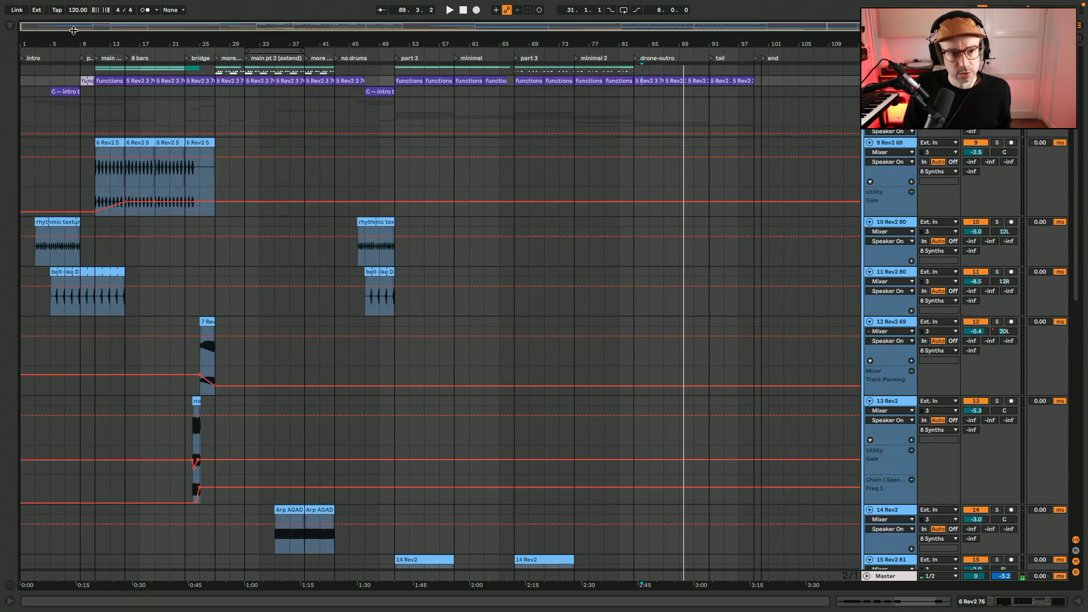
Audition the 6 Rev2 5 clip on the 9 Rev2 69 track from bar 11, with tracks 10 to 12 muted
left_click_drag(59, 27, 59, 42)
left_click_drag(58, 44, 59, 97)
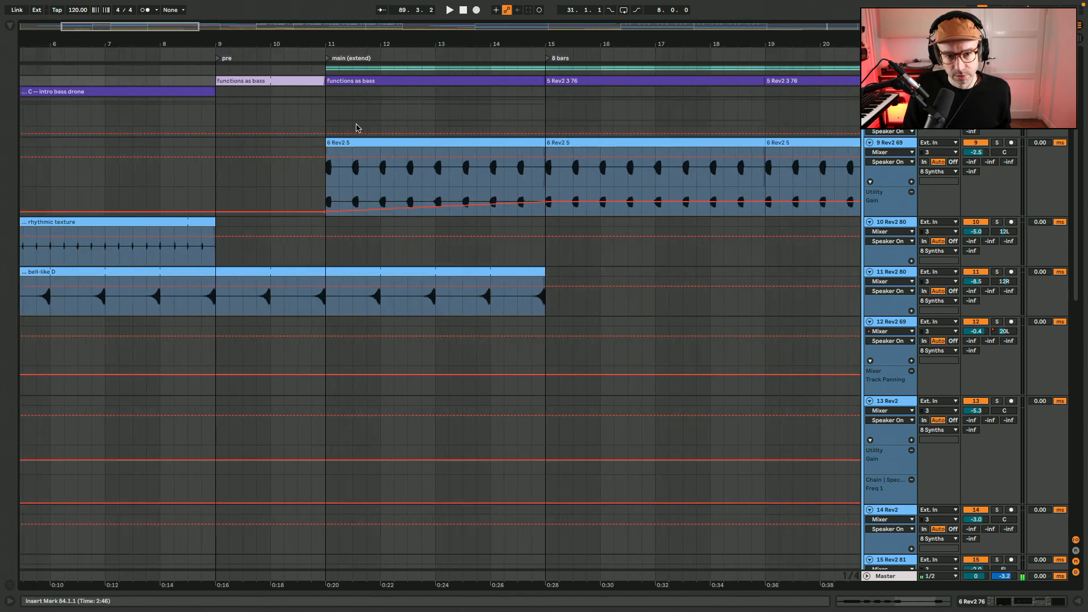
left_click(457, 148)
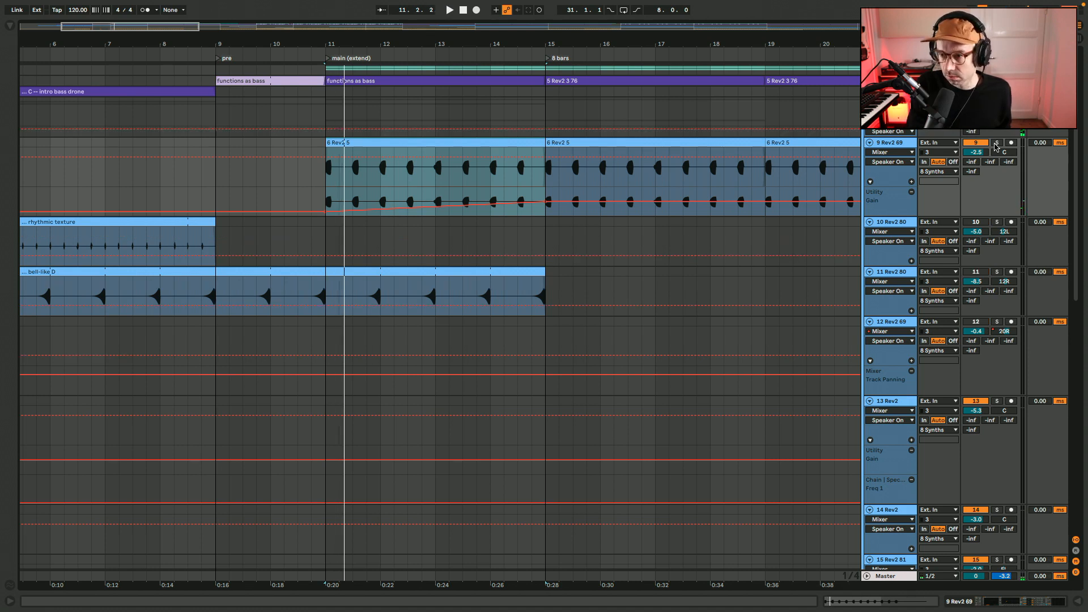
scroll(960, 272, "down", 10)
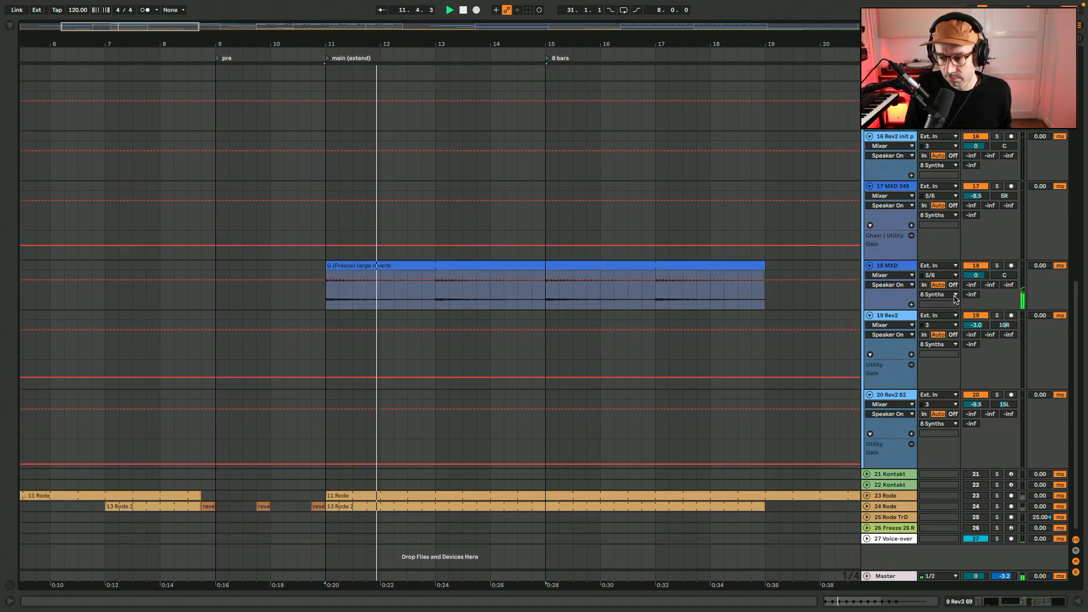
scroll(955, 299, "up", 10)
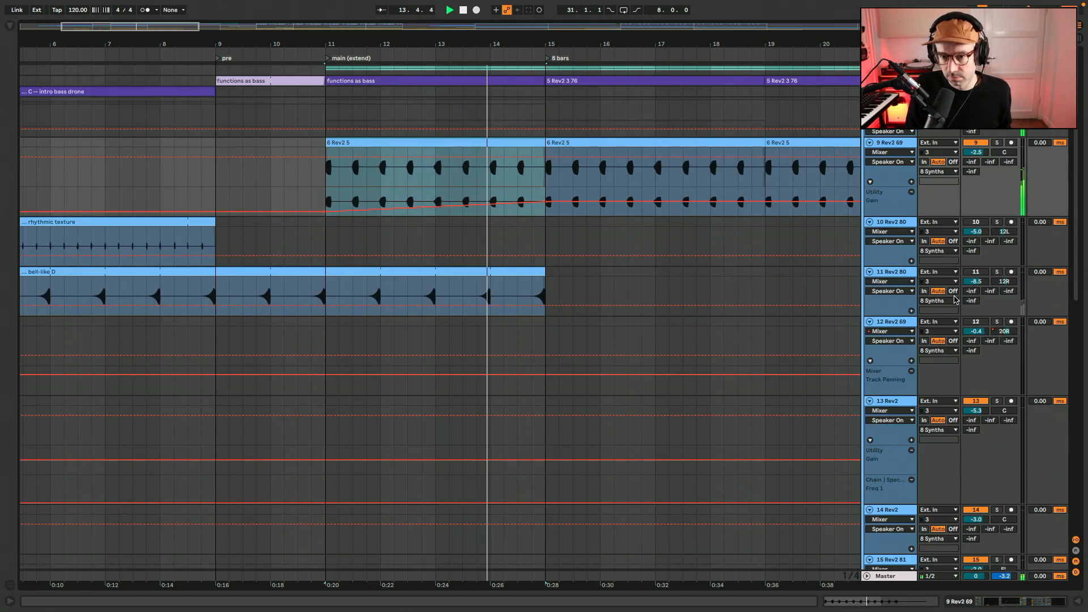
Mute the 18 MXD track and replay the 9 Rev2 69 part from bar 11
scroll(719, 352, "down", 10)
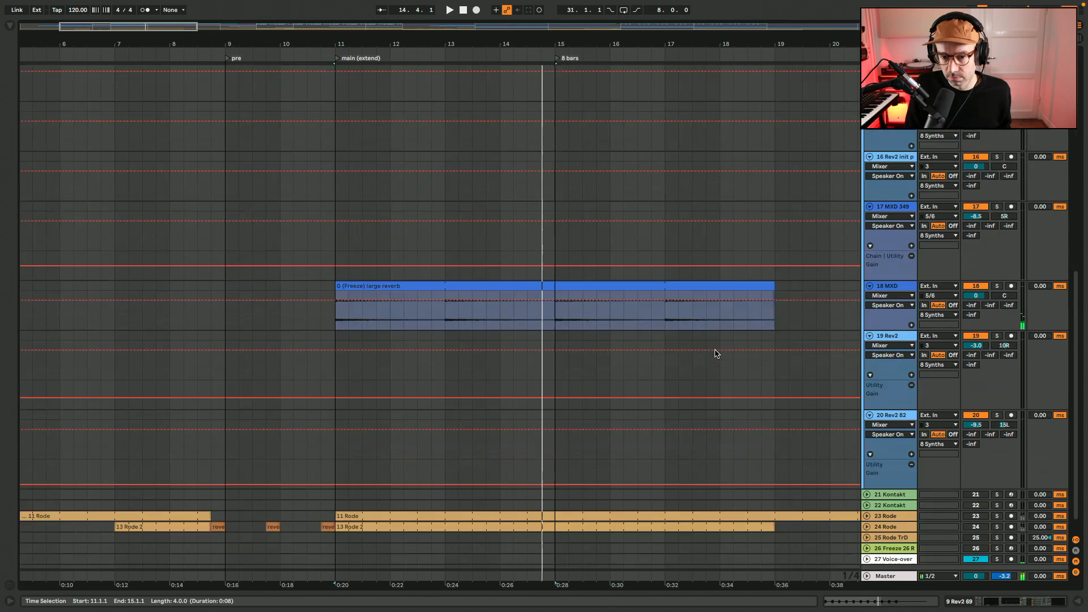
left_click(974, 265)
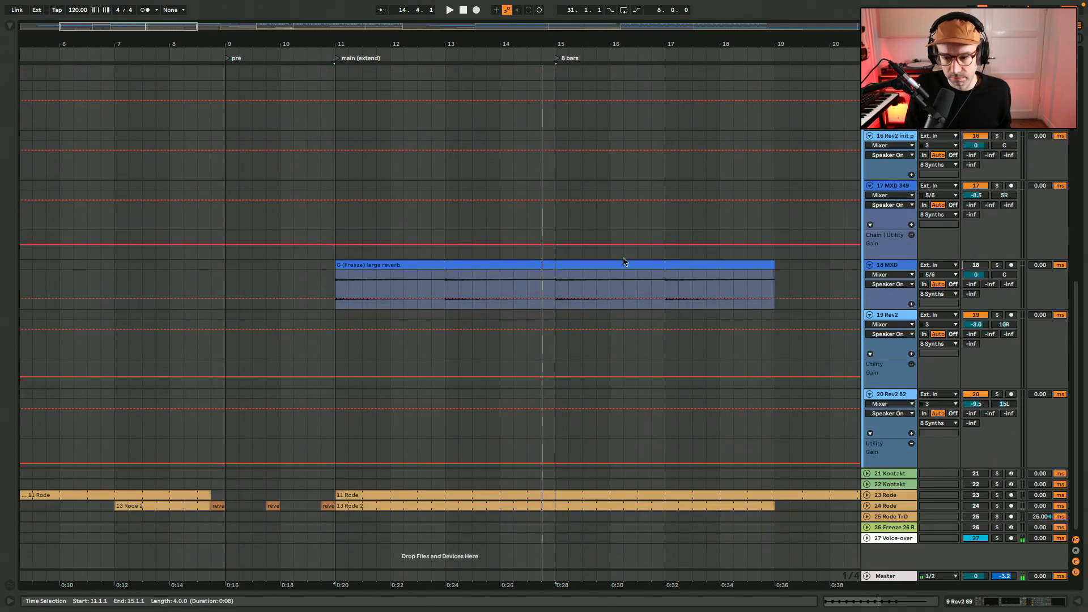
scroll(697, 306, "up", 10)
key("space")
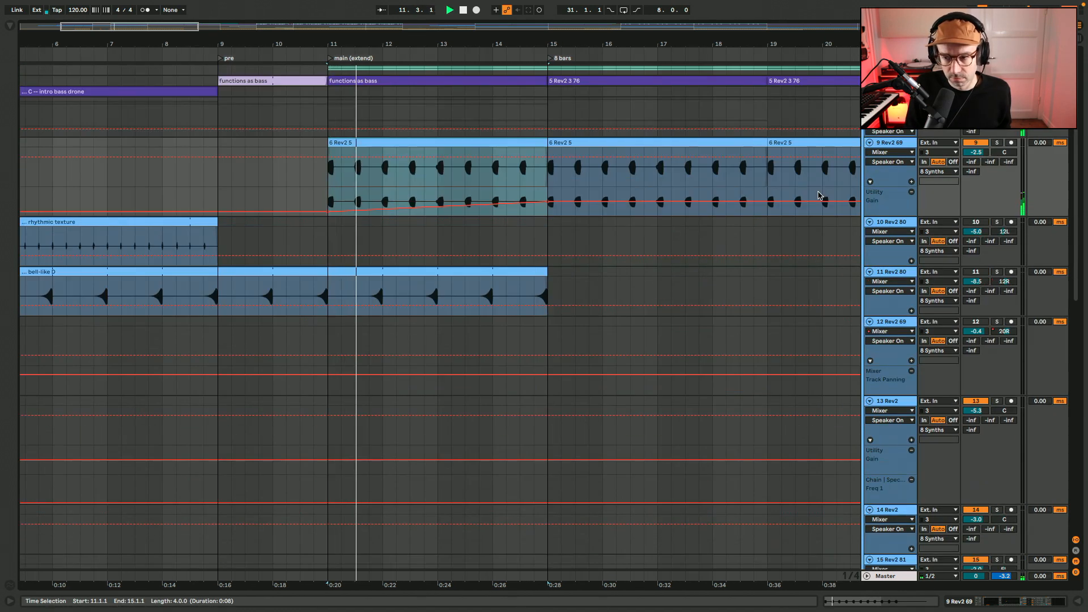
View the devices and the waveform of the 6 Rev2 5 clip at bar 15, ending back on the 9 Rev2 69 track's devices
left_click(732, 142)
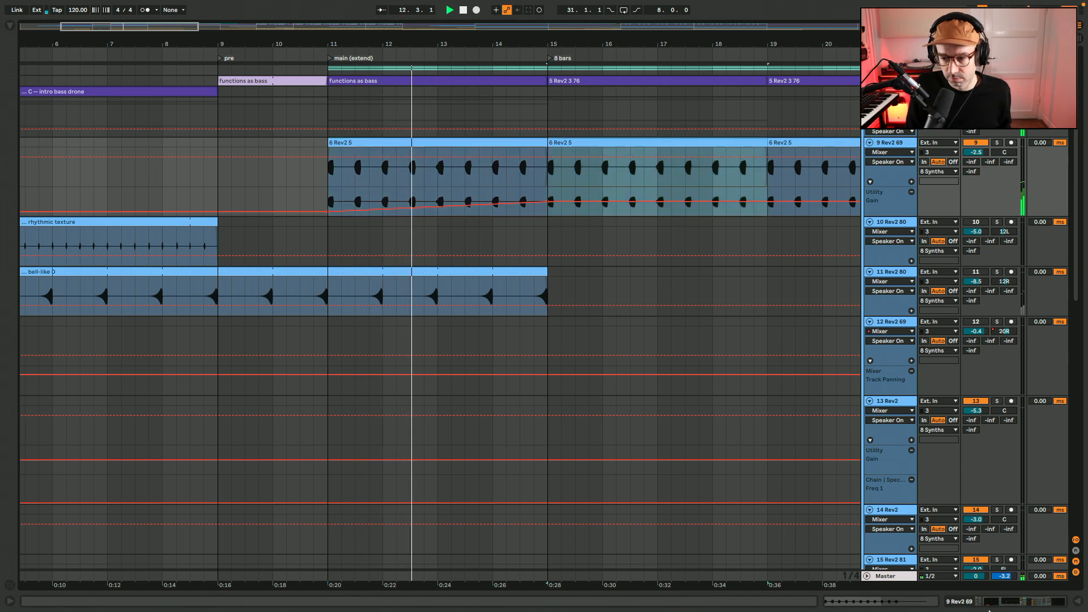
key("shift+Tab")
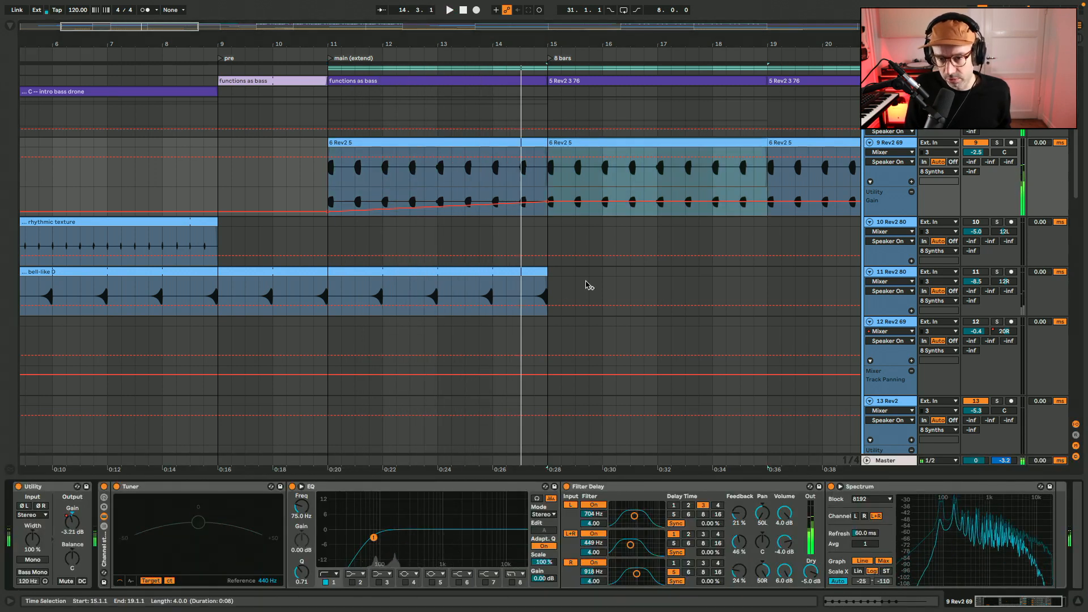
double_click(588, 142)
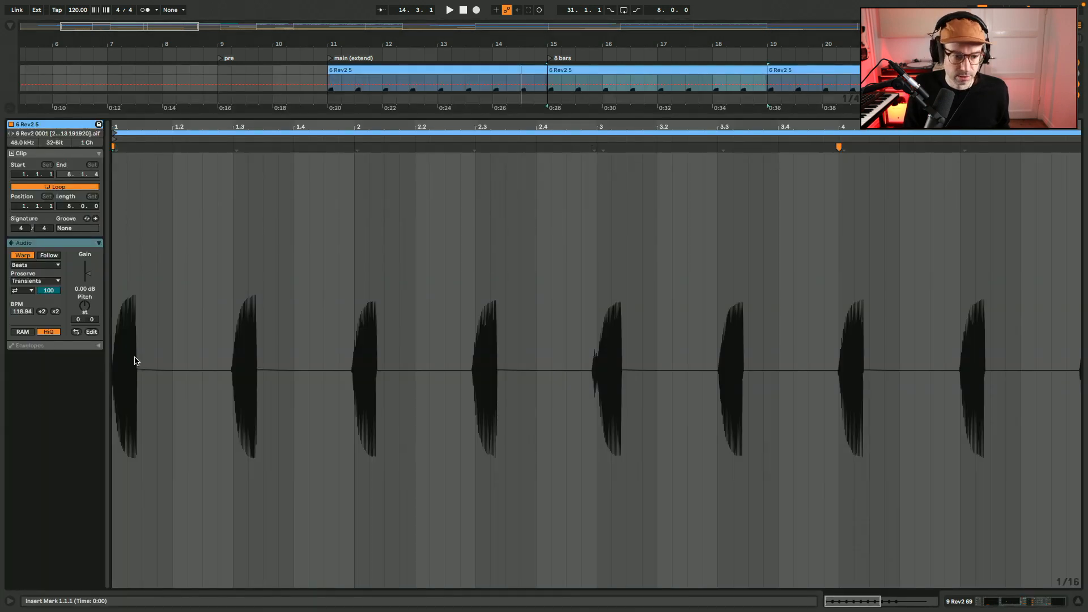
key("shift+Tab")
scroll(612, 148, "right", 5)
scroll(612, 148, "up", 3)
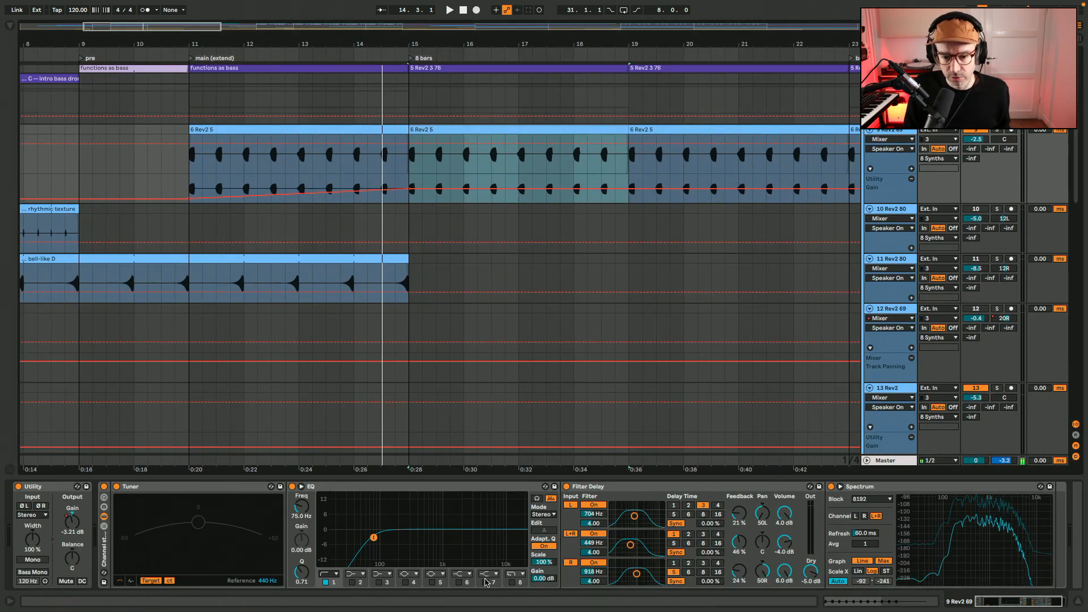
Compare the 9 Rev2 69 part from bar 15 with its Filter Delay bypassed and with it re-enabled
left_click(567, 487)
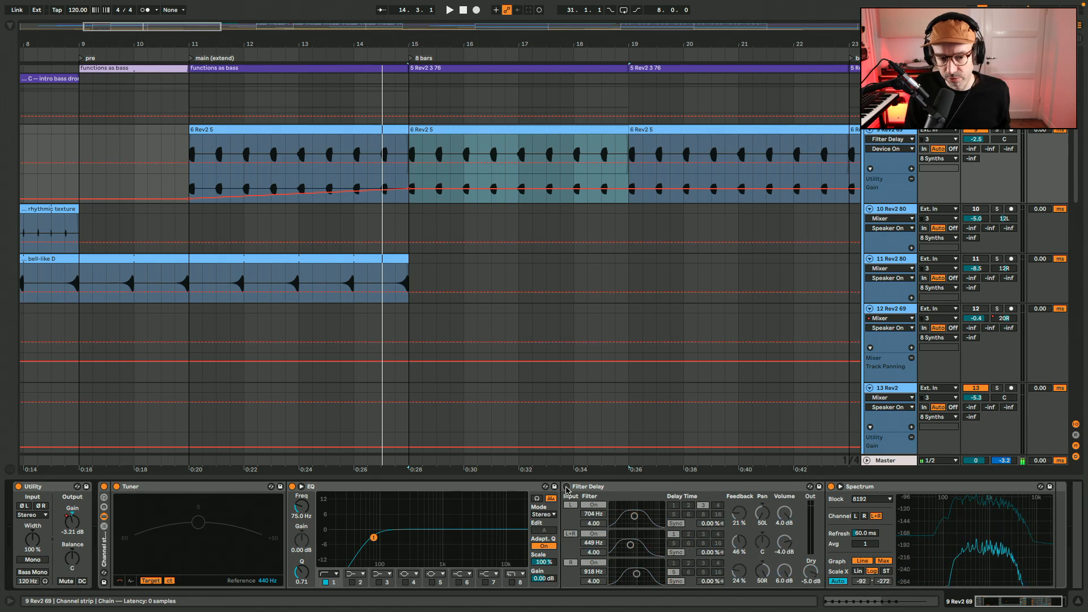
left_click(594, 127)
key("space")
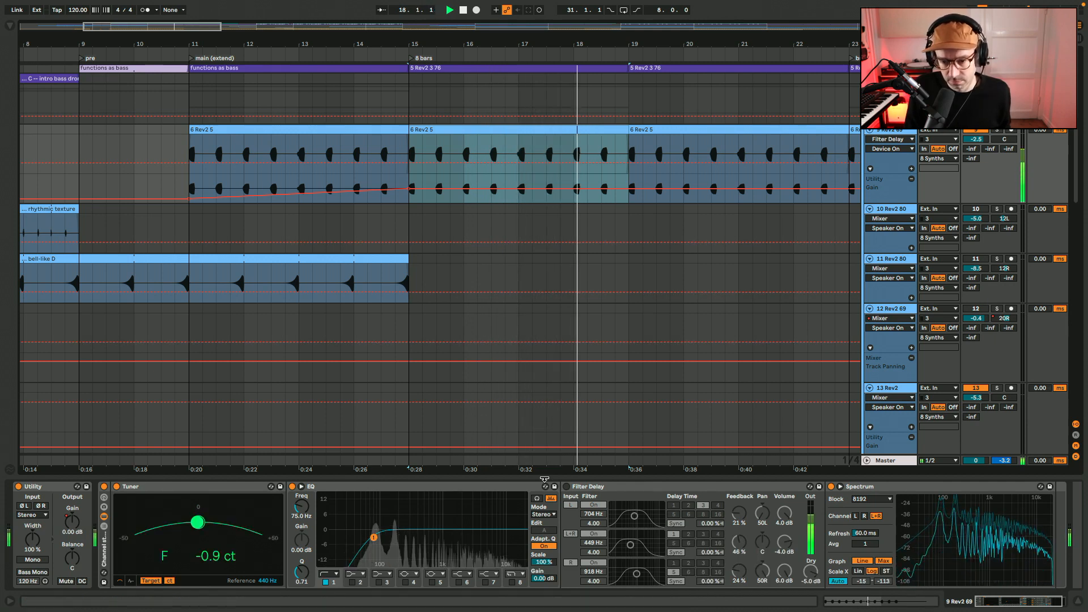
key("space")
left_click(408, 168)
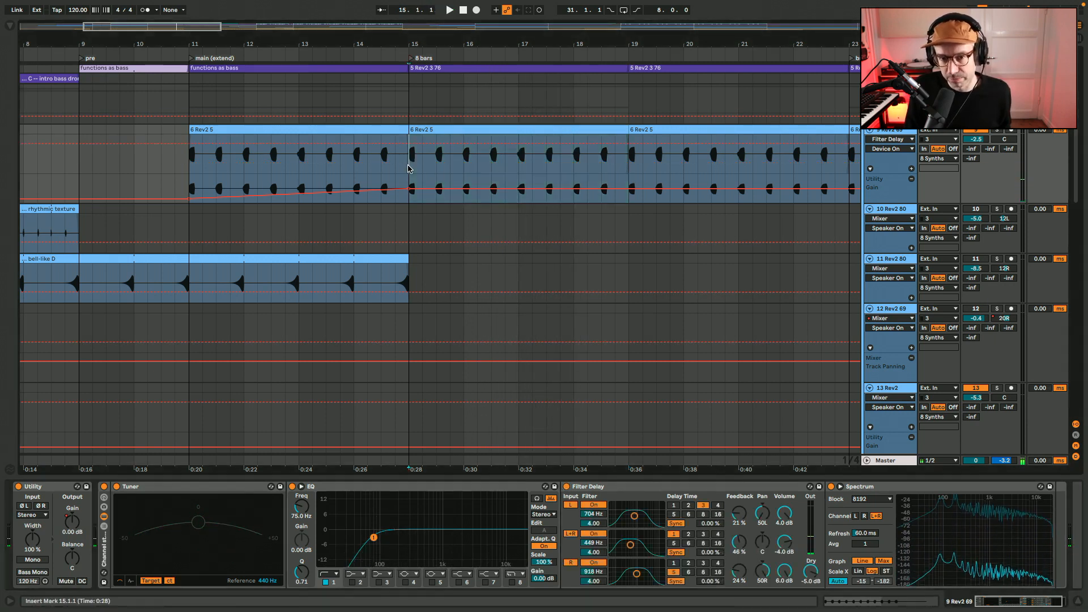
key("space")
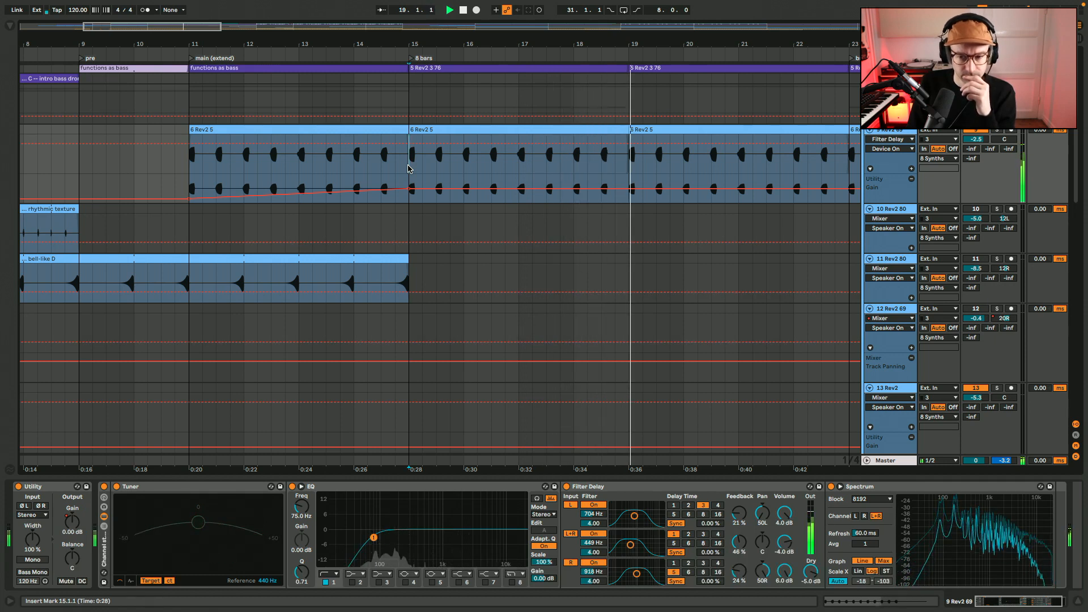
Unmute 10 Rev2 80 with track 9 muted and audition its rhythmic texture clip from bar 3
scroll(408, 168, "left", 1)
scroll(408, 168, "left", 6)
scroll(408, 168, "down", 1)
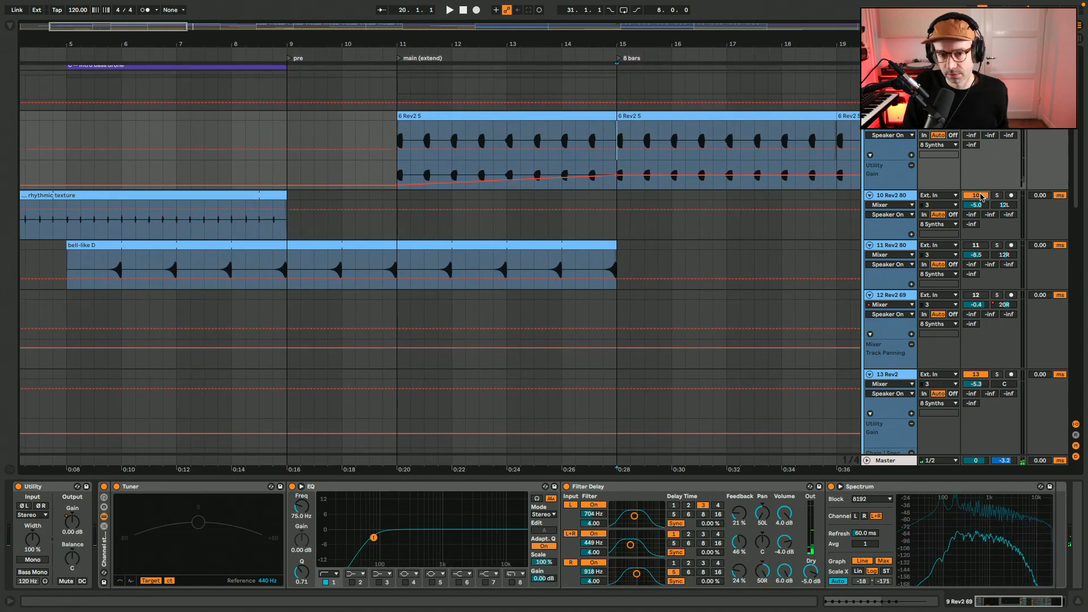
scroll(418, 200, "left", 4)
left_click(314, 196)
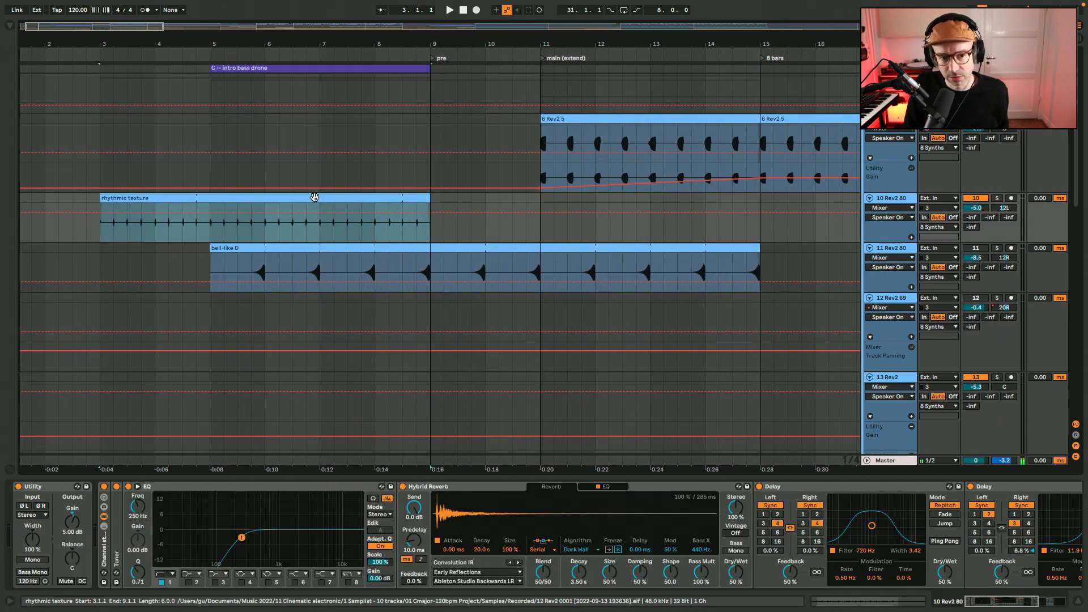
key("space")
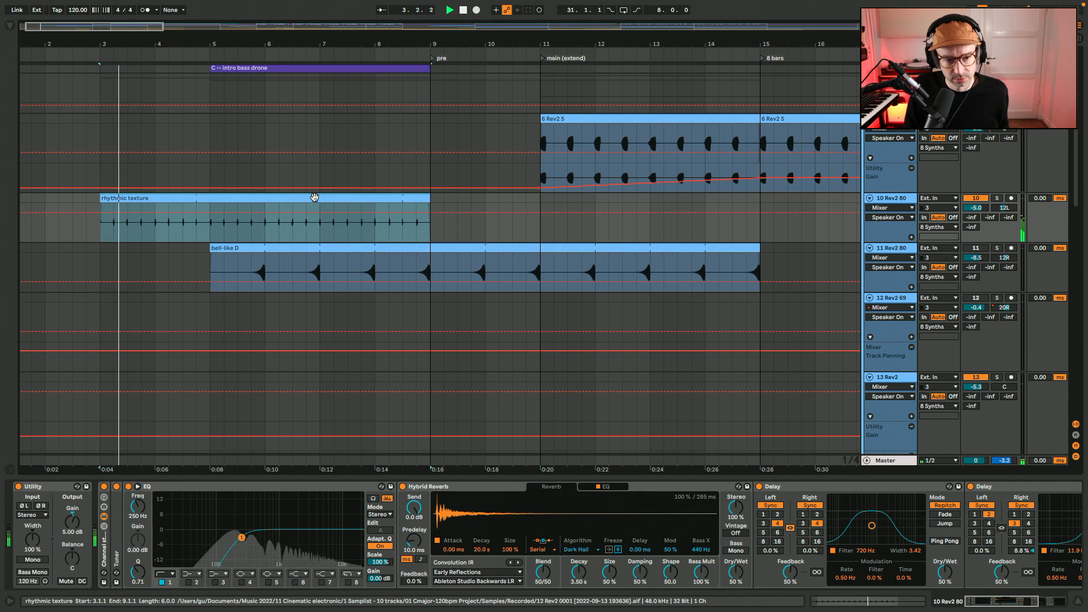
key("space")
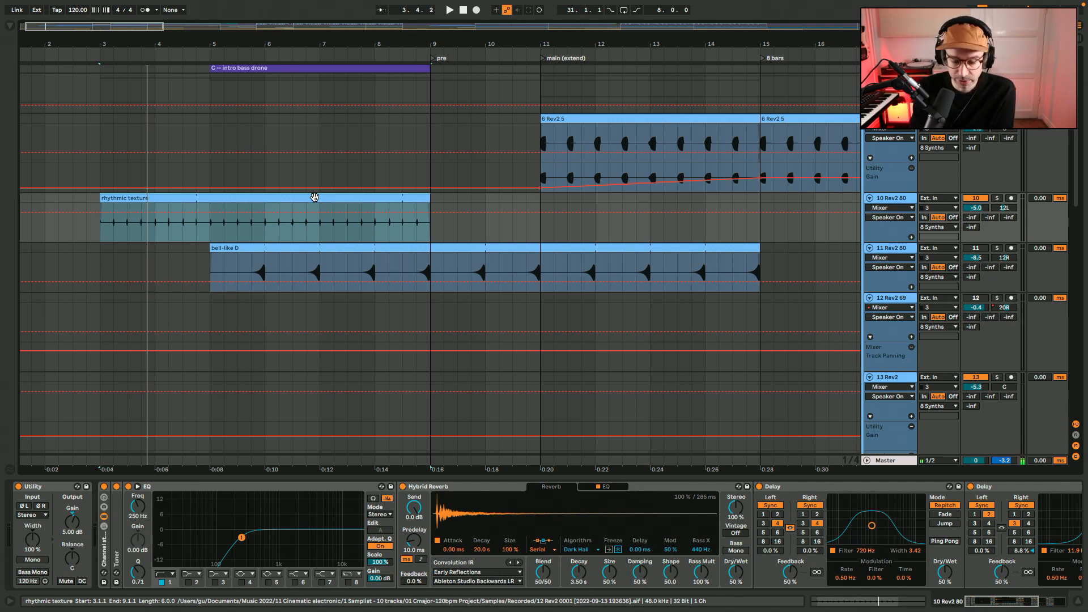
Compare the rhythmic texture with its channel strip bypassed and enabled, and look through the rest of the device chain
key("space")
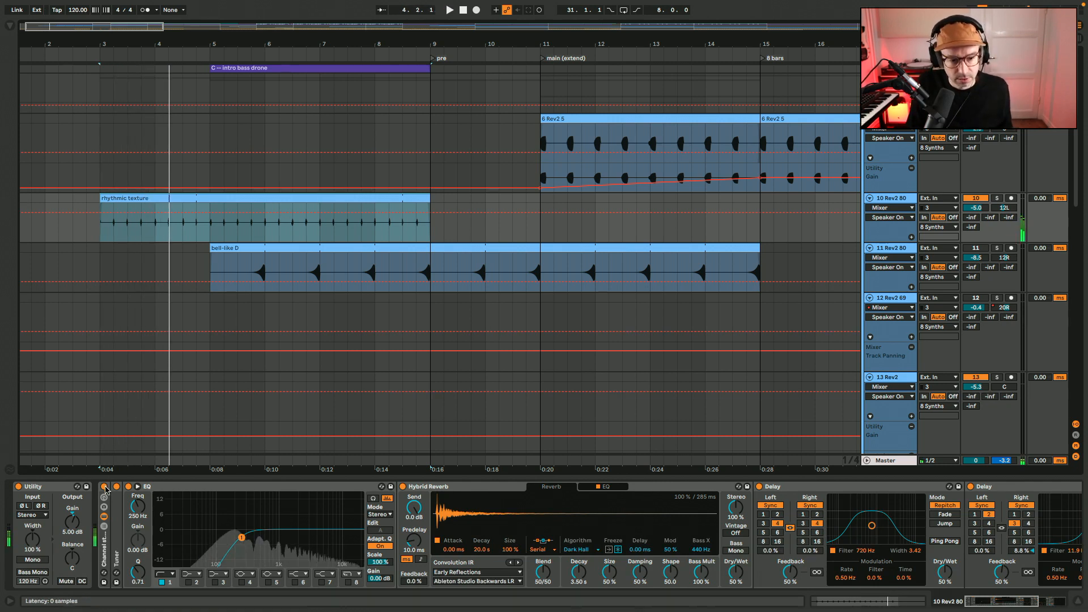
key("space")
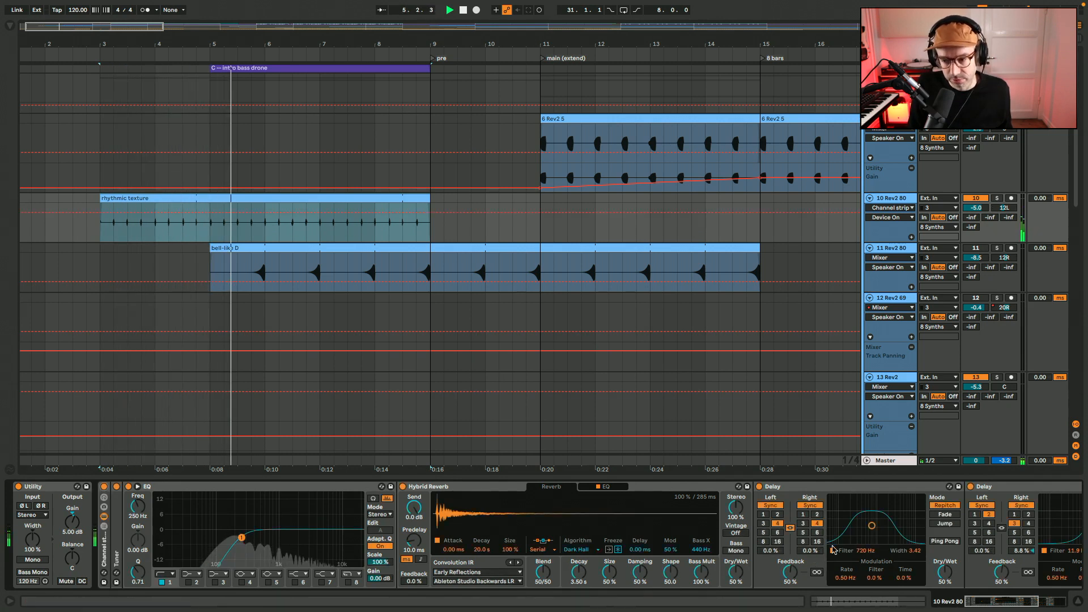
scroll(844, 534, "right", 5)
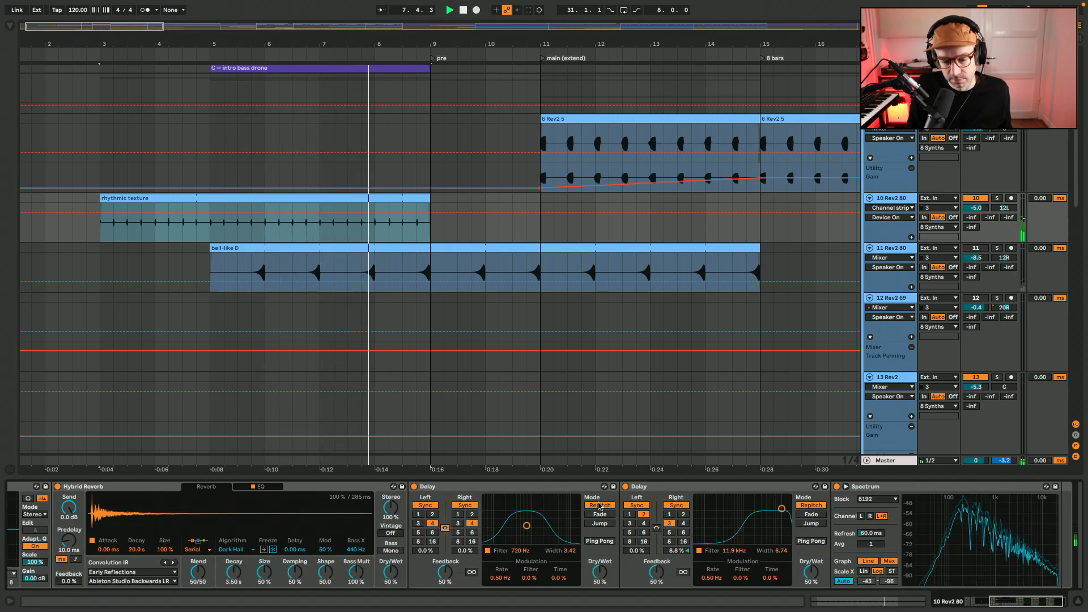
Unmute 11 Rev2 80, mute 10 Rev2 80, and audition the bell-like D clip from bar 5 with its channel strip bypassed and re-enabled
left_click(982, 249)
left_click(975, 198)
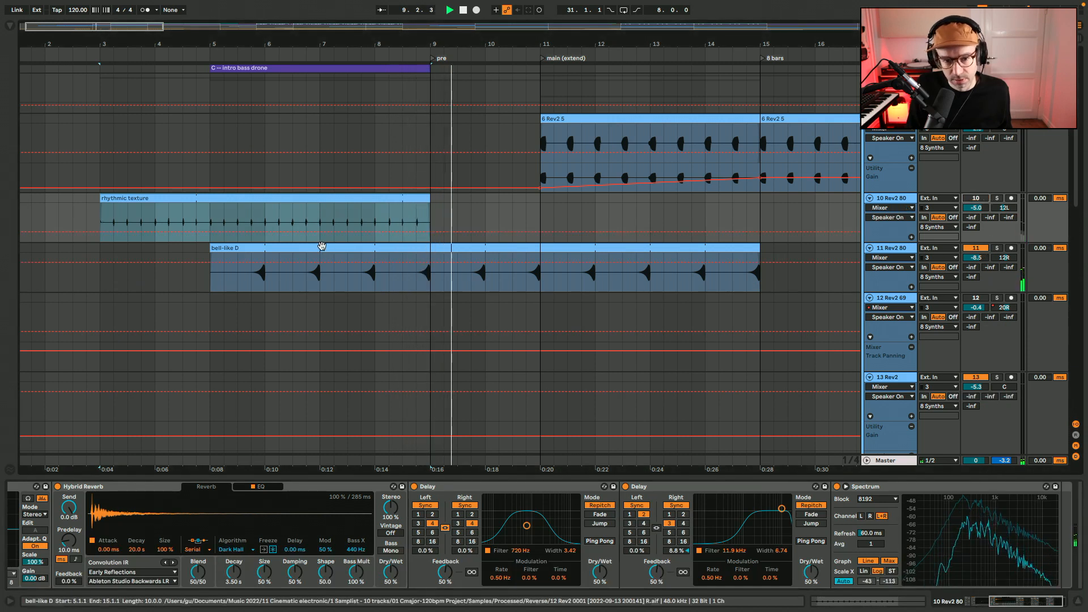
left_click(320, 247)
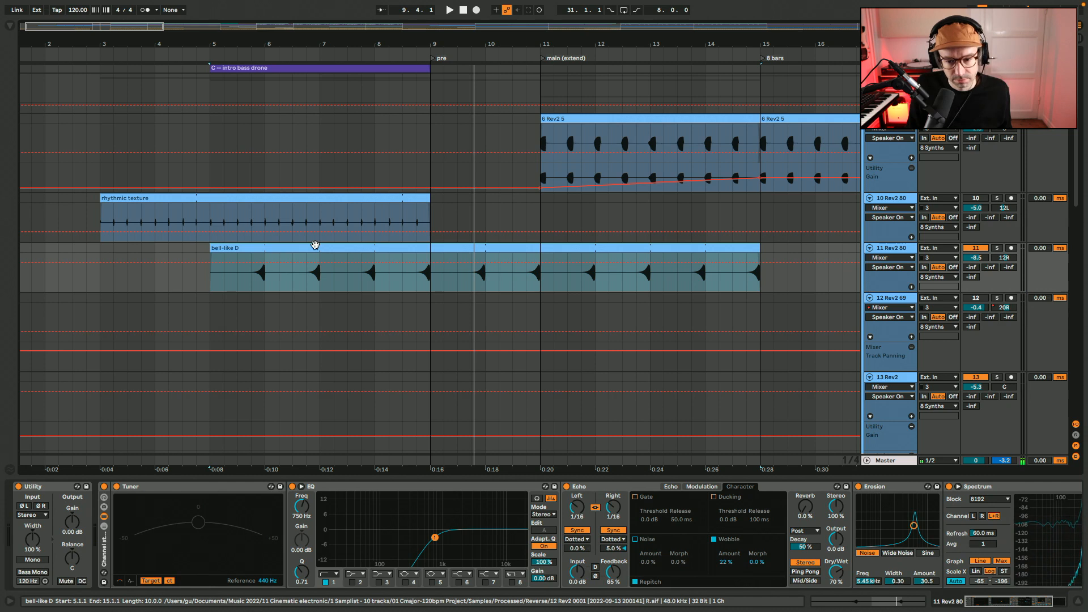
left_click(103, 488)
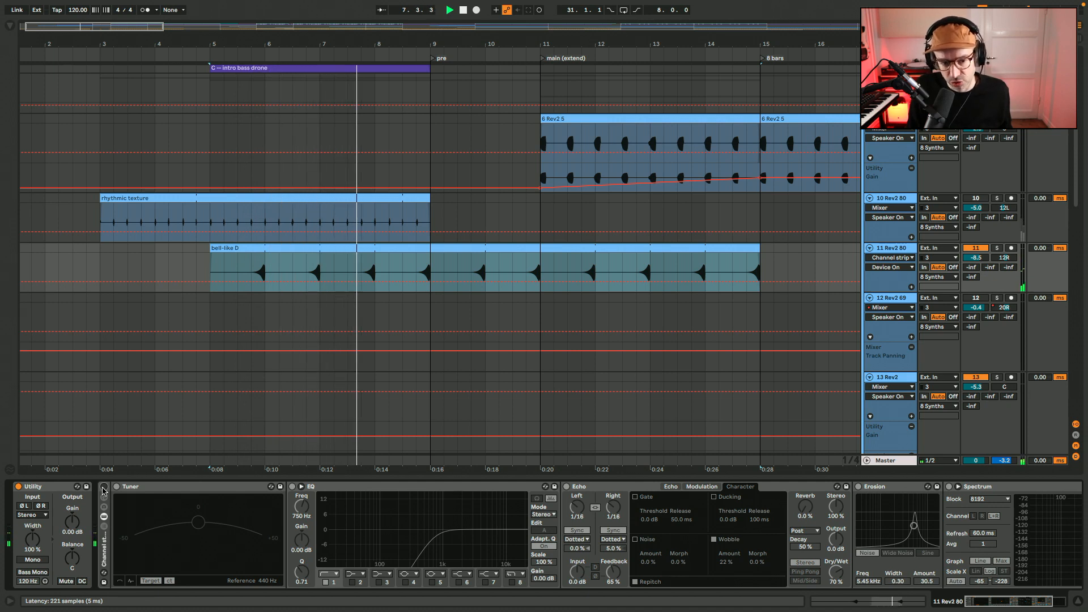
left_click(103, 489)
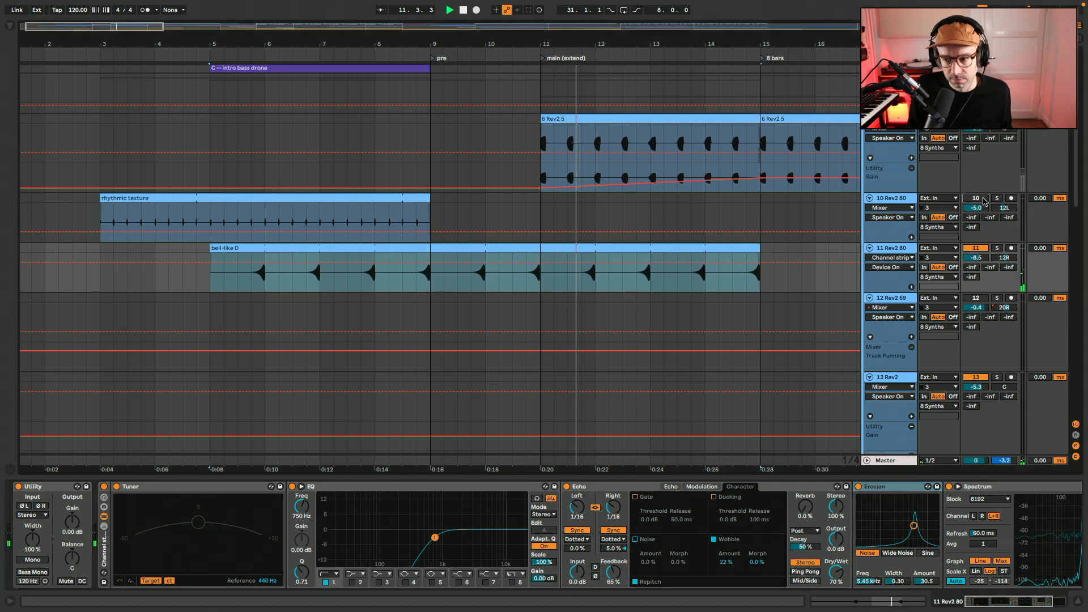
Audition tracks 9, 10 and 11 together from bar 6 and hide the device view
left_click(309, 155)
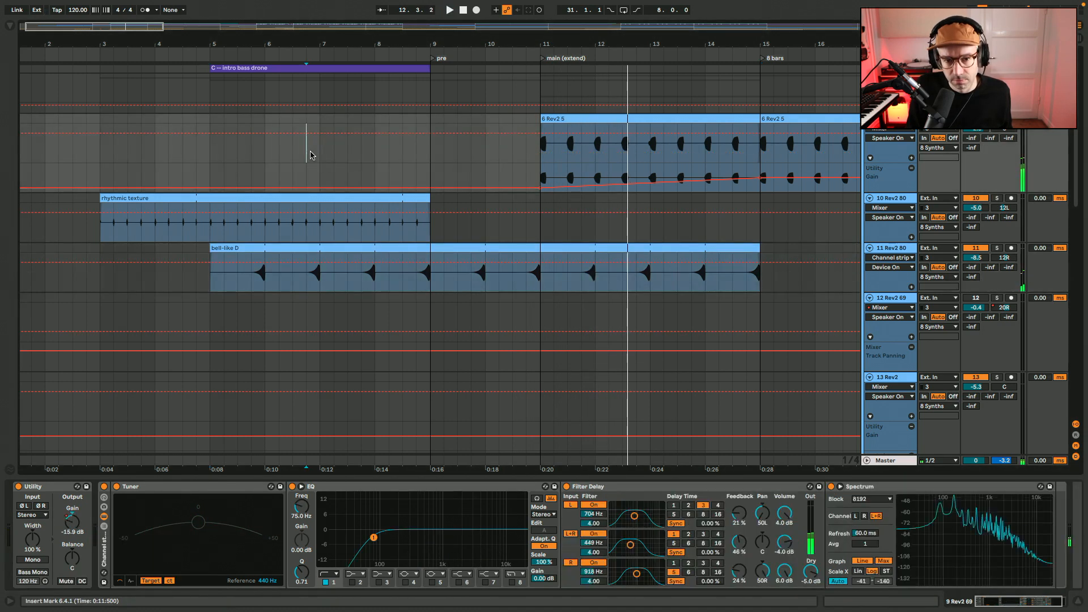
key("space")
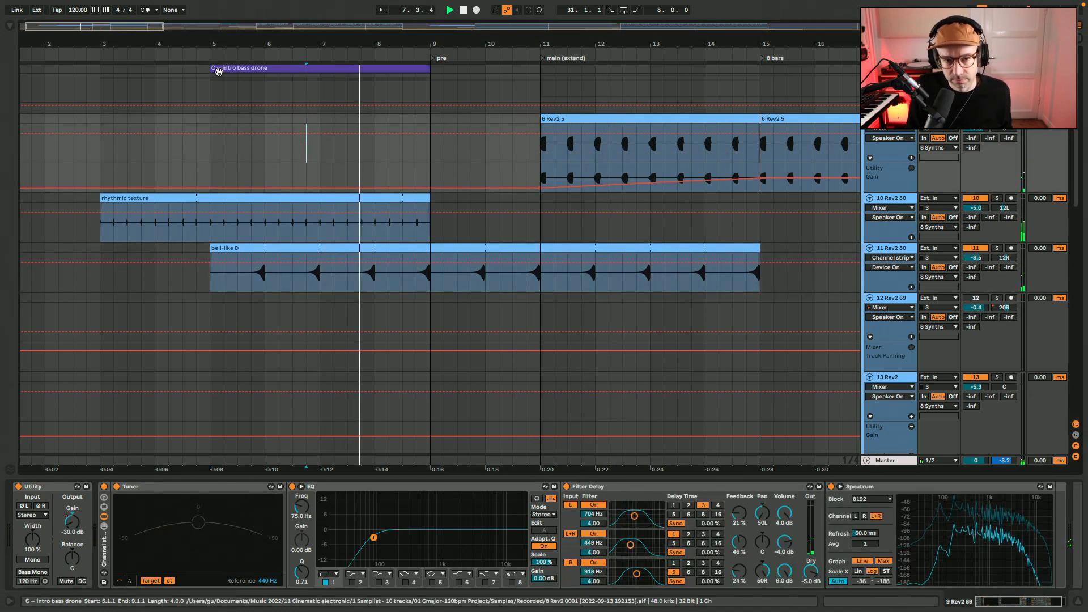
key("super+alt+l")
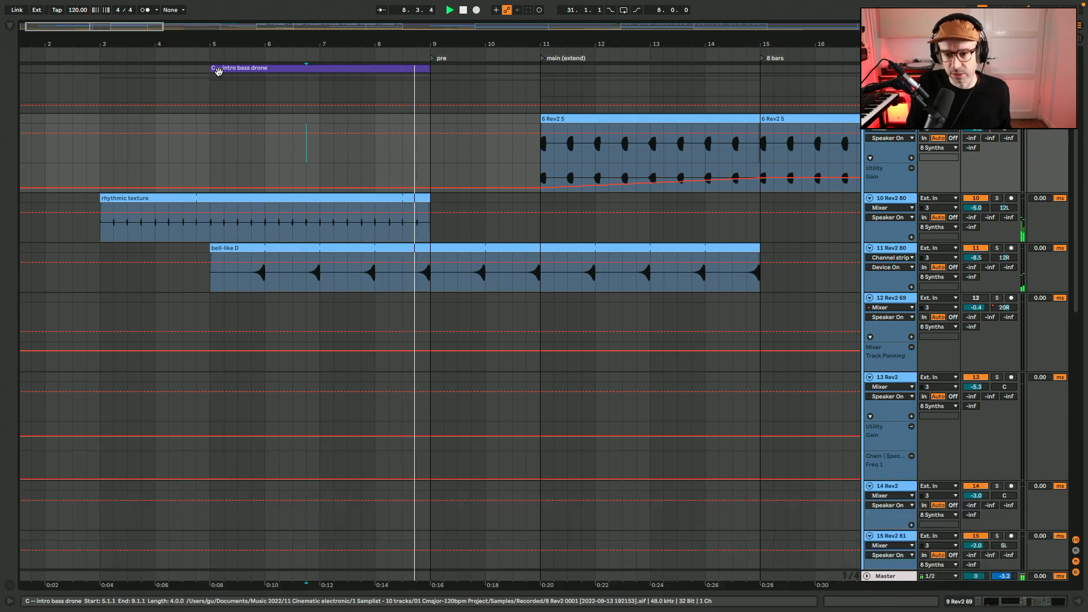
Audition the 7 Rev2 clip on 12 Rev2 69 from bar 25 and the noise clip on 13 Rev2 from bar 24, with tracks 9 to 11 muted
left_click_drag(137, 27, 136, 8)
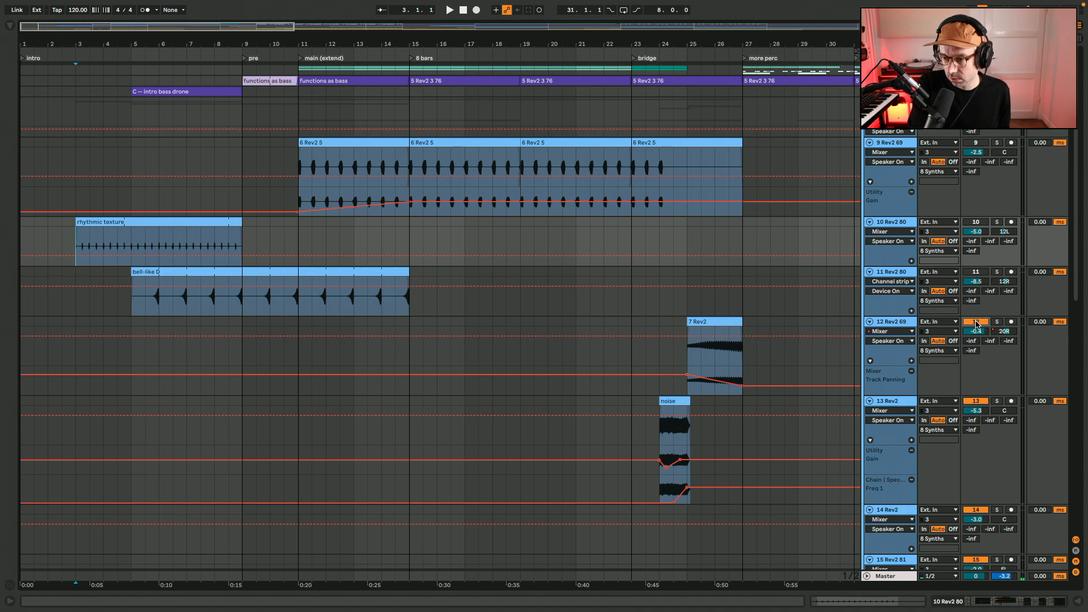
left_click(715, 357)
scroll(730, 321, "down", 2)
scroll(731, 322, "right", 2)
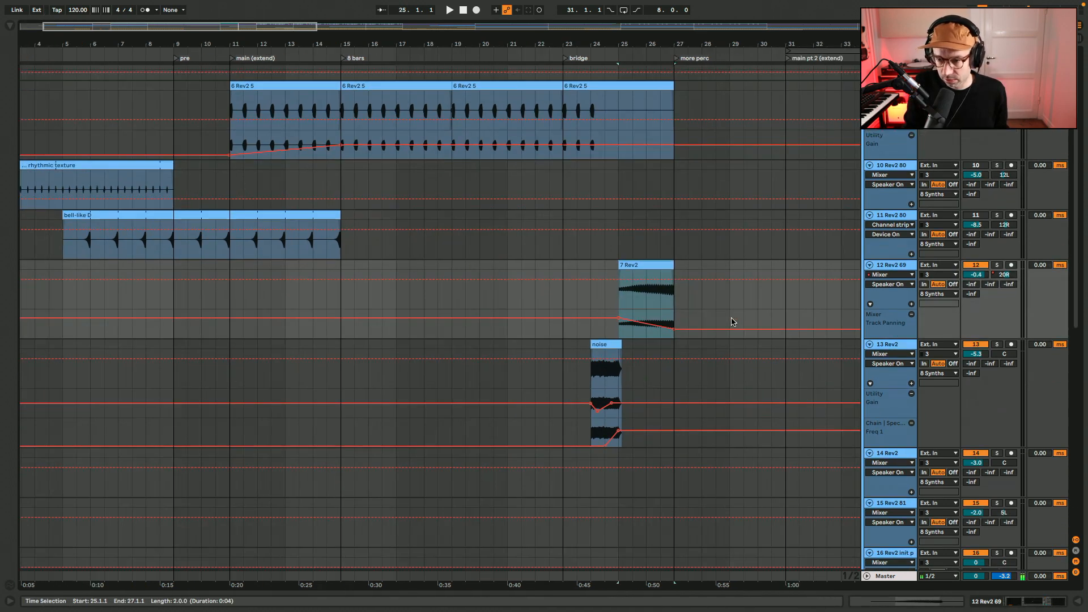
key("space")
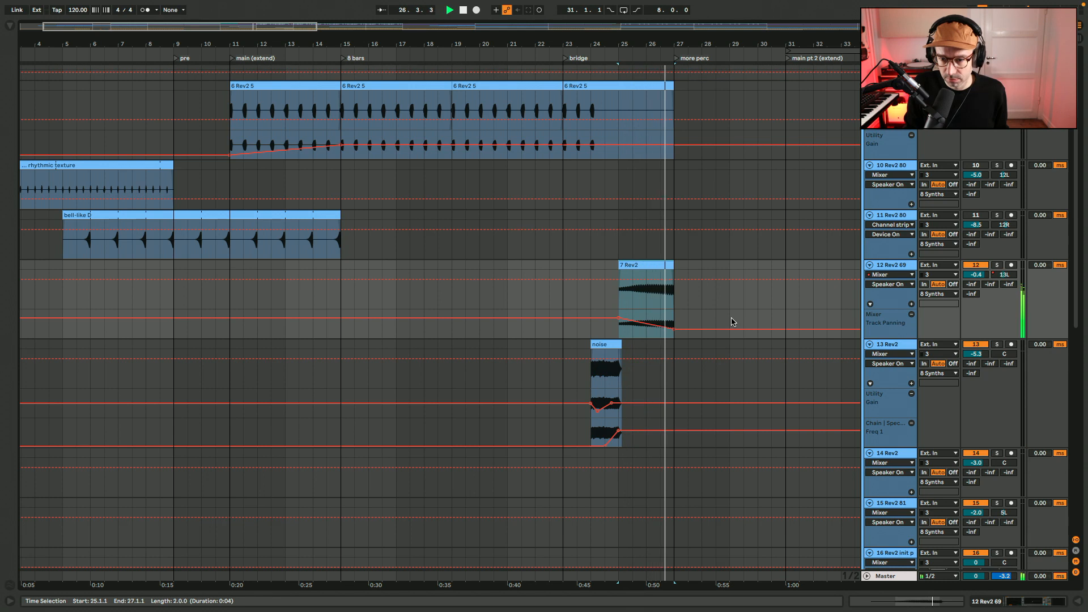
key("space")
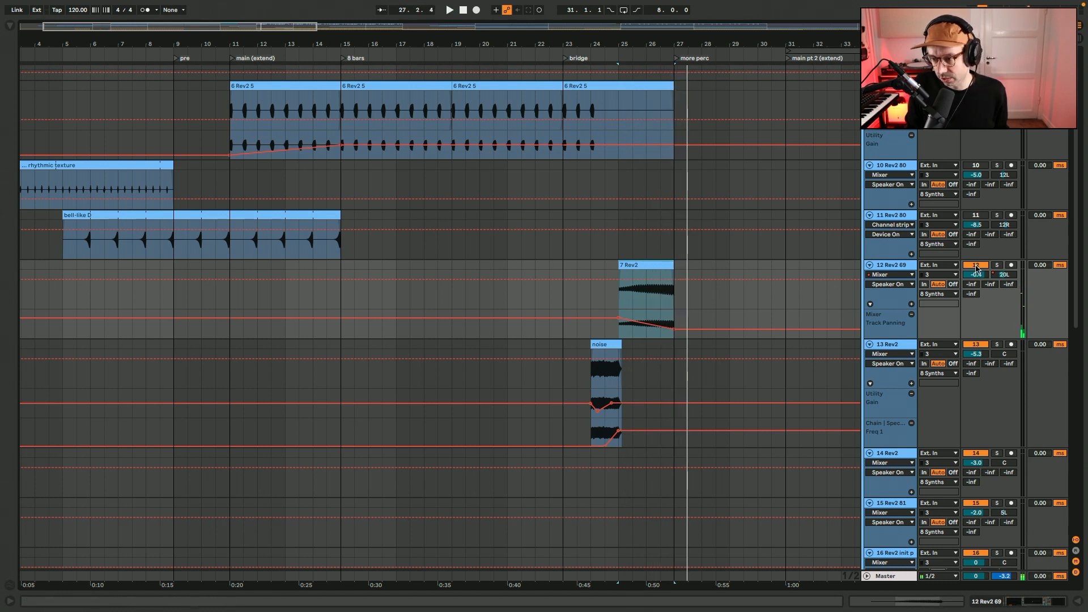
left_click(610, 344)
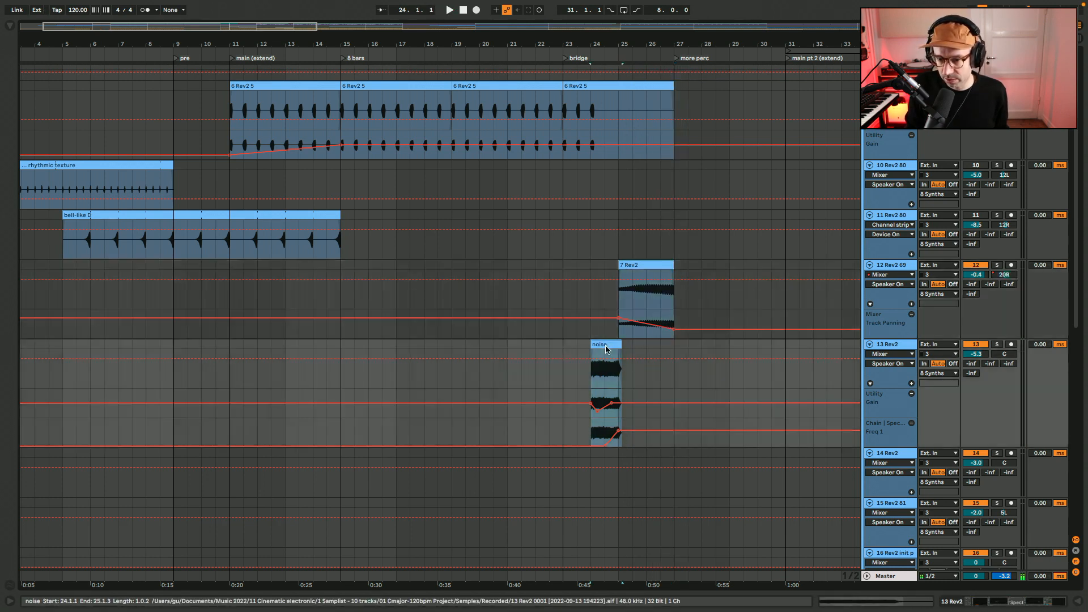
key("space")
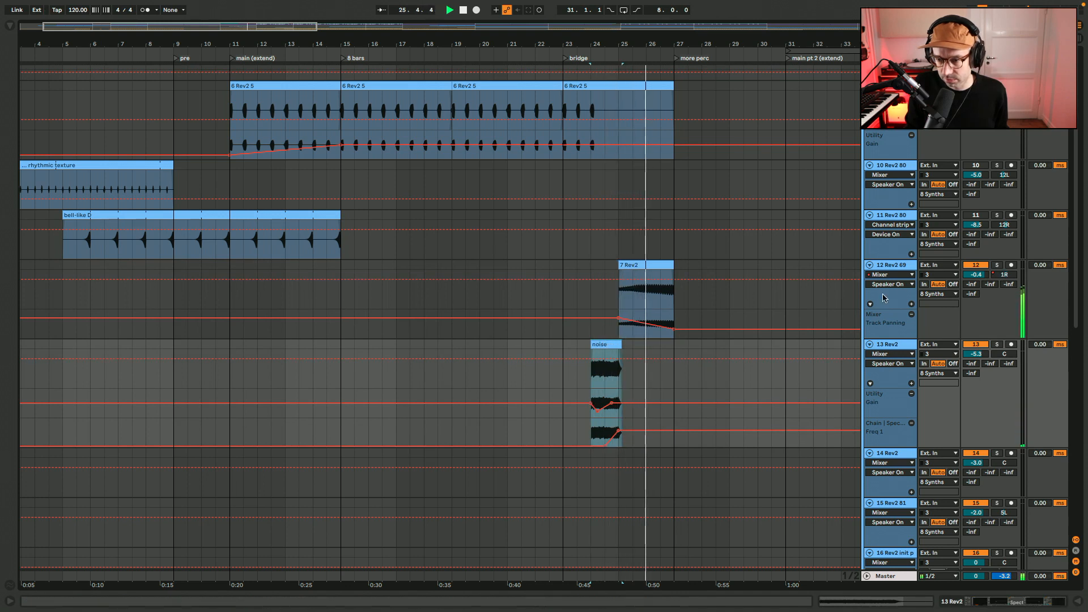
Audition the first Arp AGAD clip on track 14 Rev2 from bar 35
left_click_drag(466, 43, 465, 28)
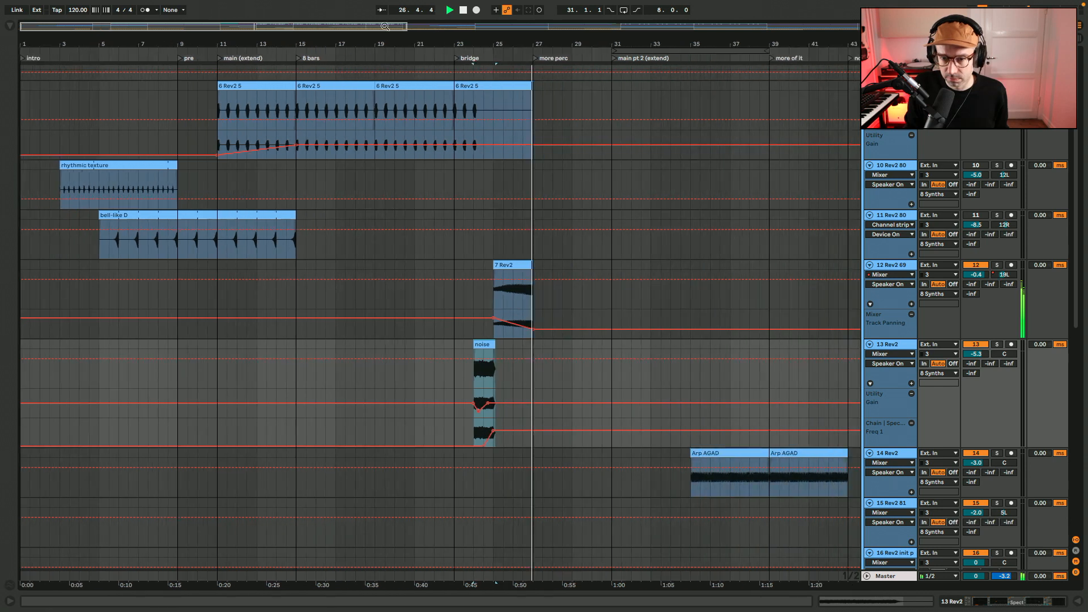
scroll(522, 238, "down", 8)
scroll(522, 241, "up", 5)
scroll(522, 241, "right", 5)
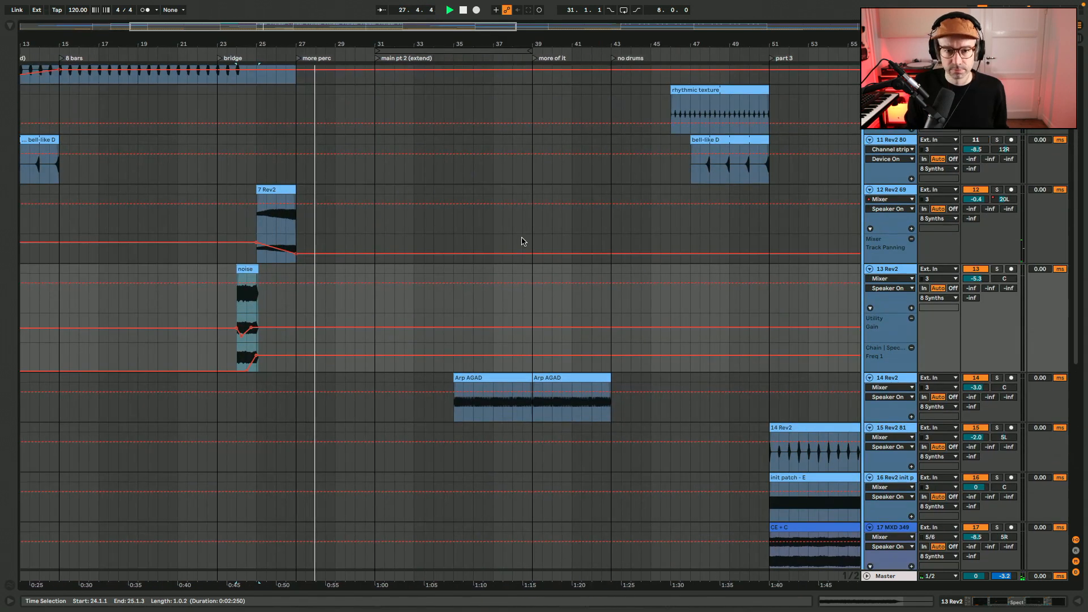
left_click(496, 392)
key("space")
left_click(501, 377)
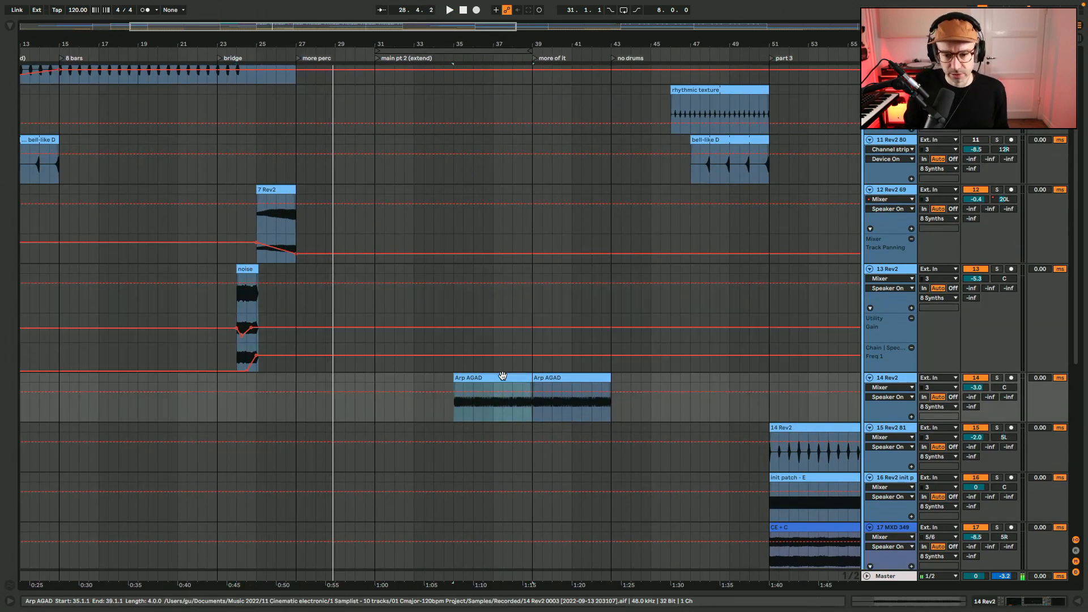
key("space")
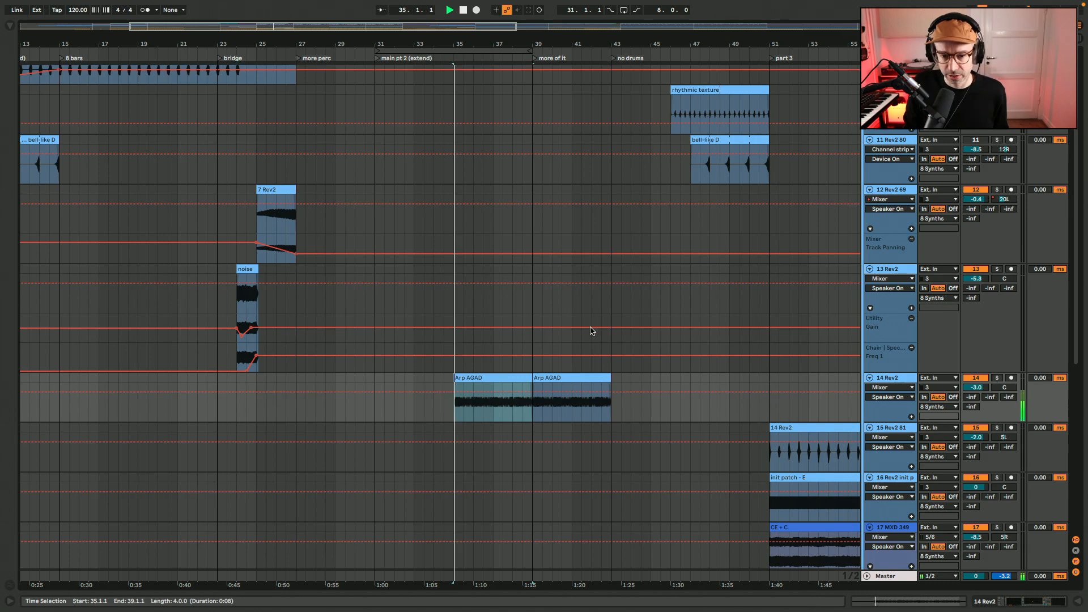
Examine the Arp AGAD clip's waveform and its track's device chain during playback
double_click(509, 377)
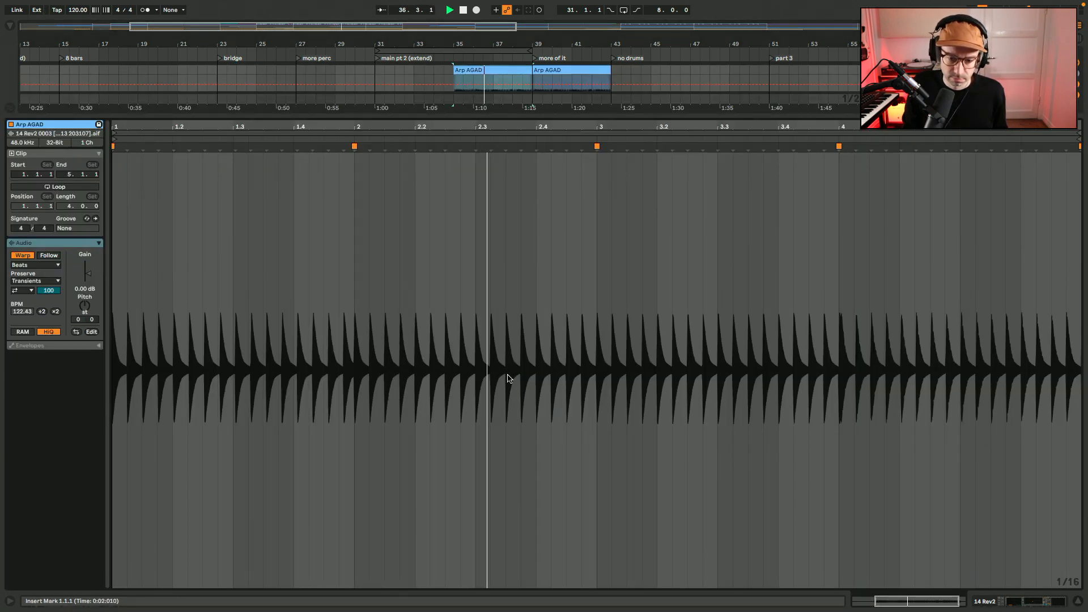
key("shift+Tab")
scroll(581, 248, "up", 4)
scroll(581, 247, "right", 3)
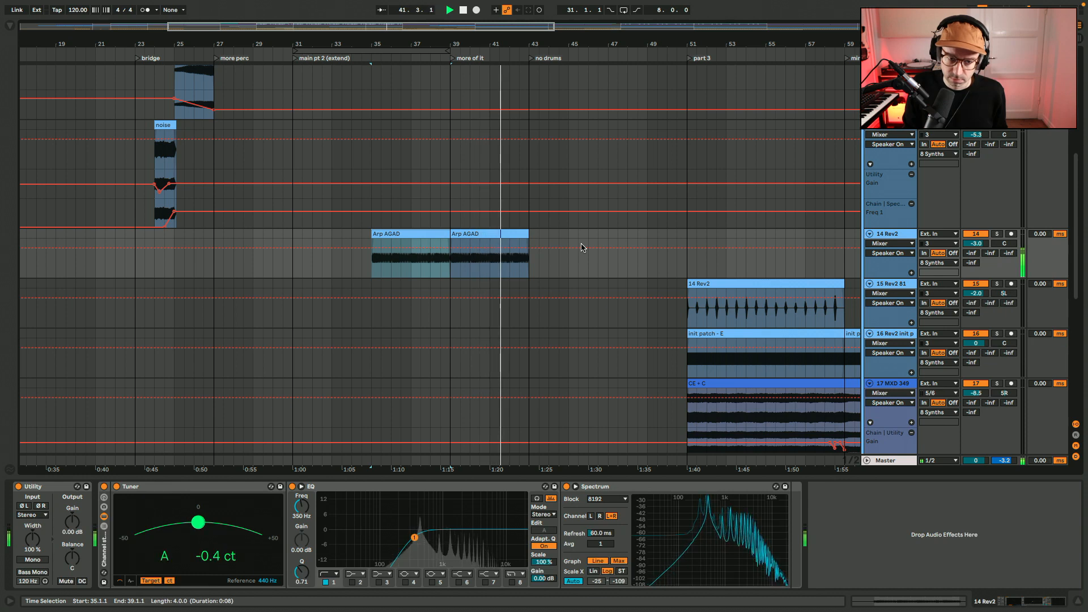
Replay the noise clip on 13 Rev2 from bar 24 with its Spectral Blur device selected
scroll(214, 143, "up", 3)
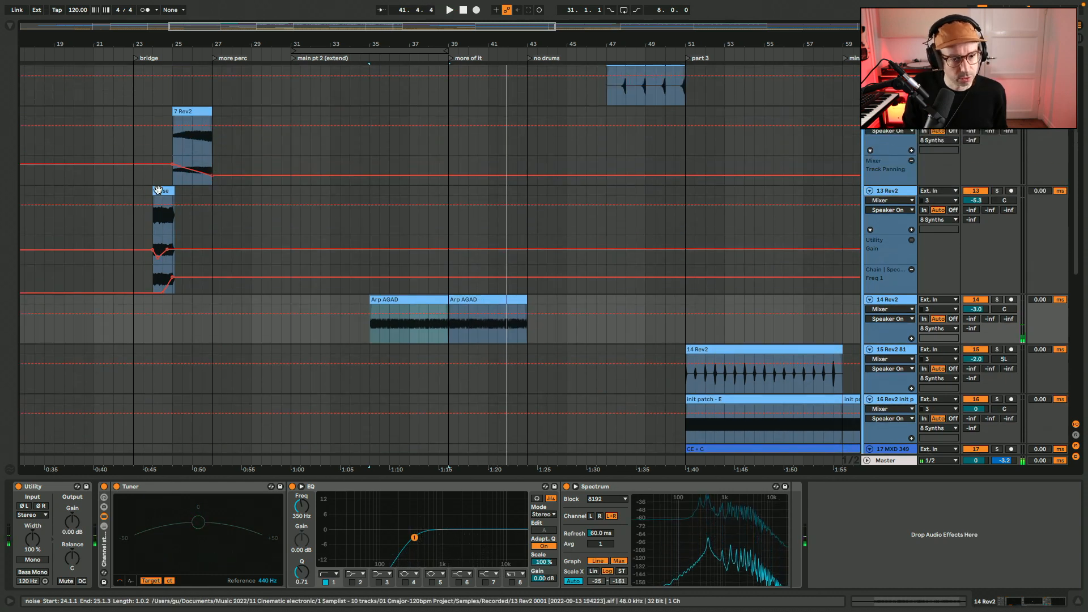
left_click(160, 125)
key("space")
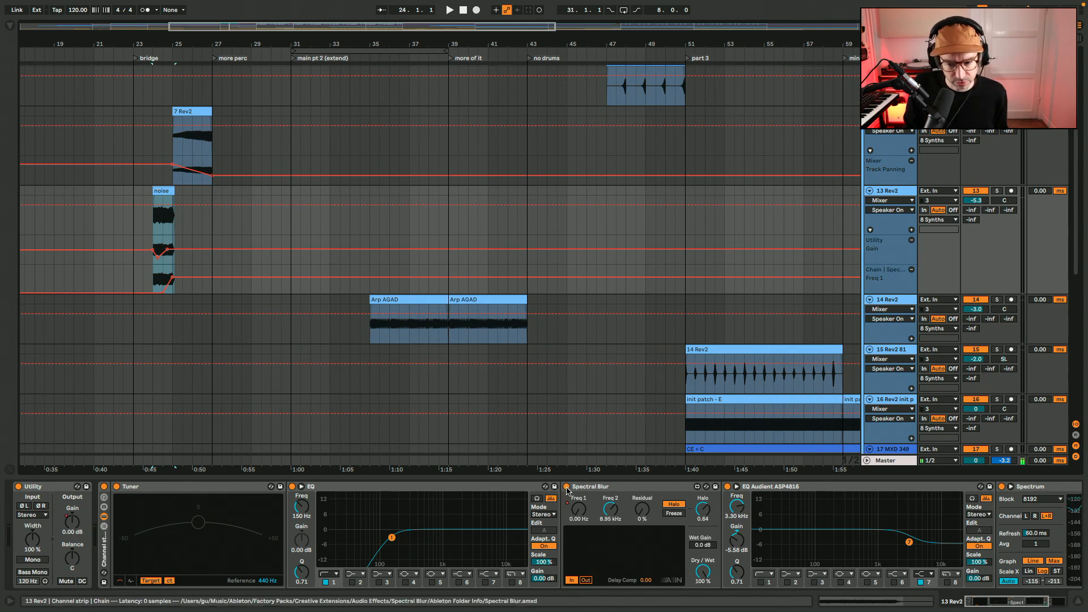
left_click(589, 489)
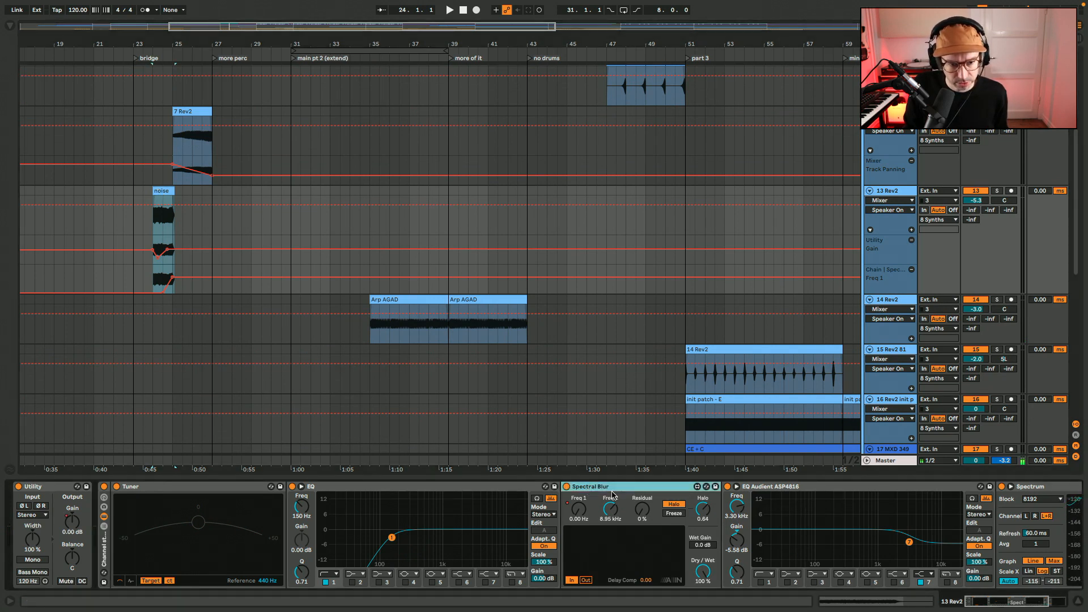
key("space")
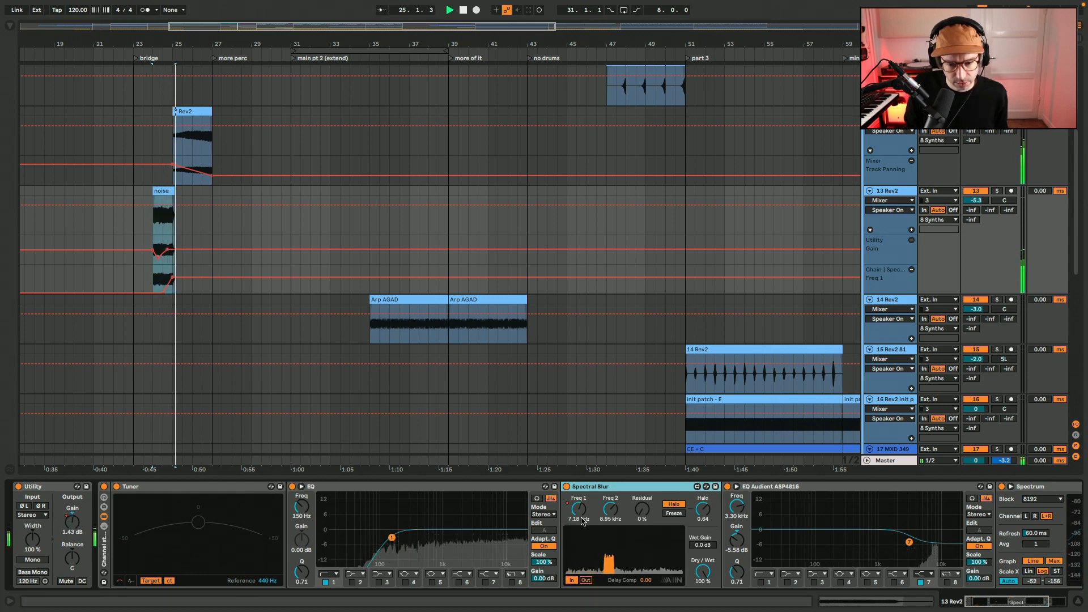
Check the device chain behind the 7 Rev2 clip on 12 Rev2 69, stop playback and hide the device view
left_click(194, 111)
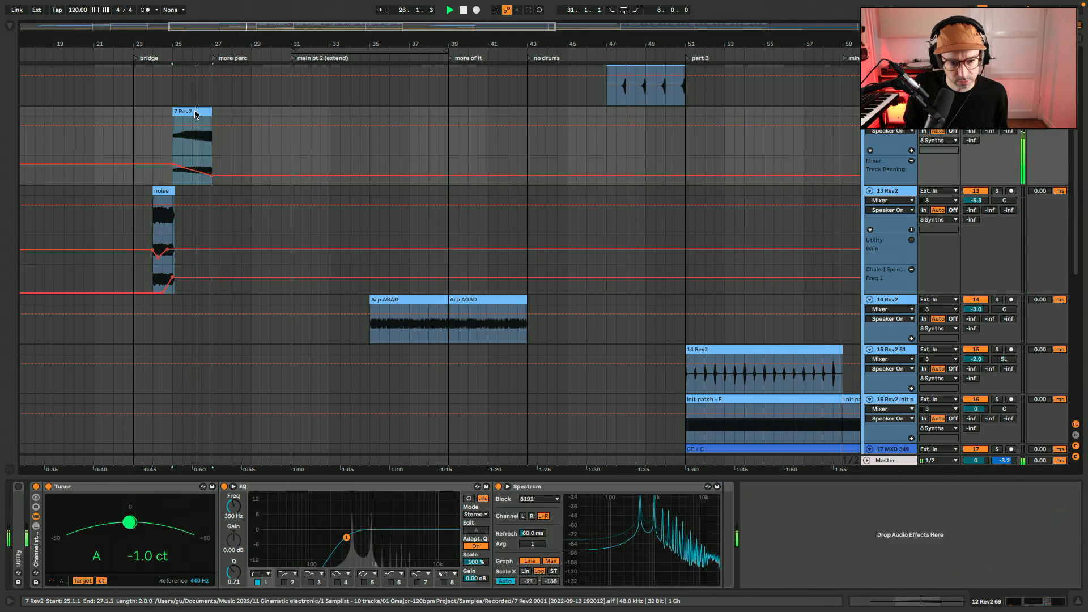
key("space")
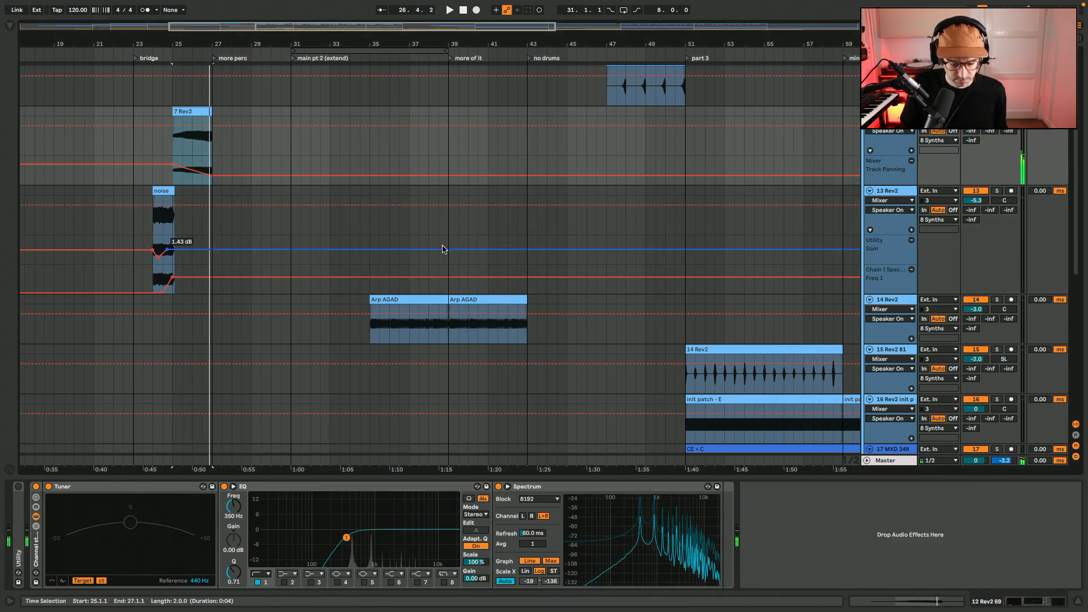
key("super+alt+l")
Select the 14 Rev2 clip at bar 51 on 15 Rev2 81 and mute tracks 16 and 17
scroll(443, 250, "right", 1)
scroll(443, 249, "down", 1)
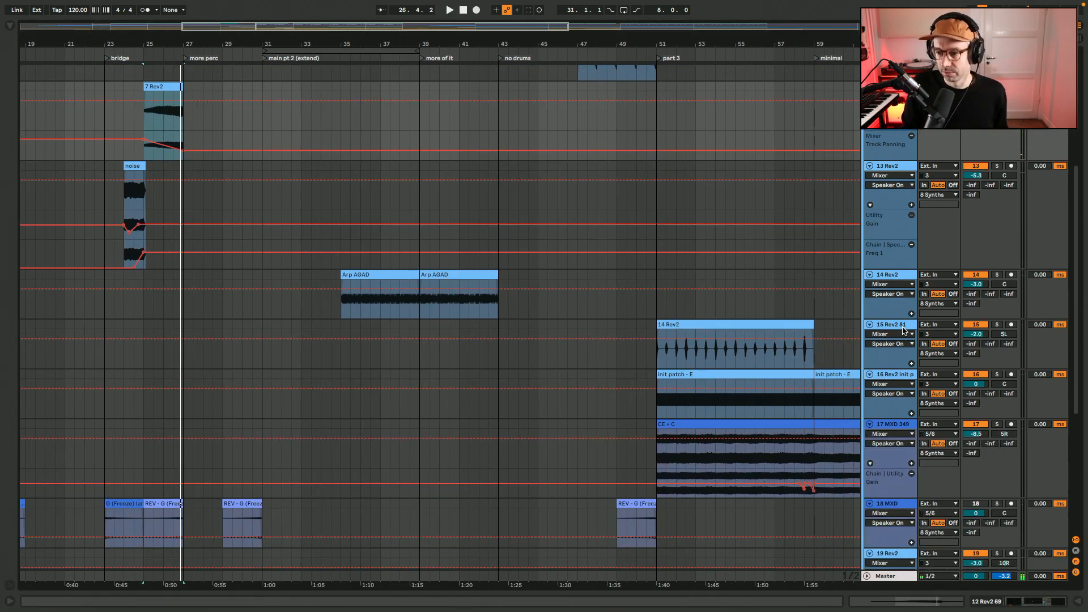
left_click(903, 331)
left_click(772, 327)
scroll(775, 327, "right", 5)
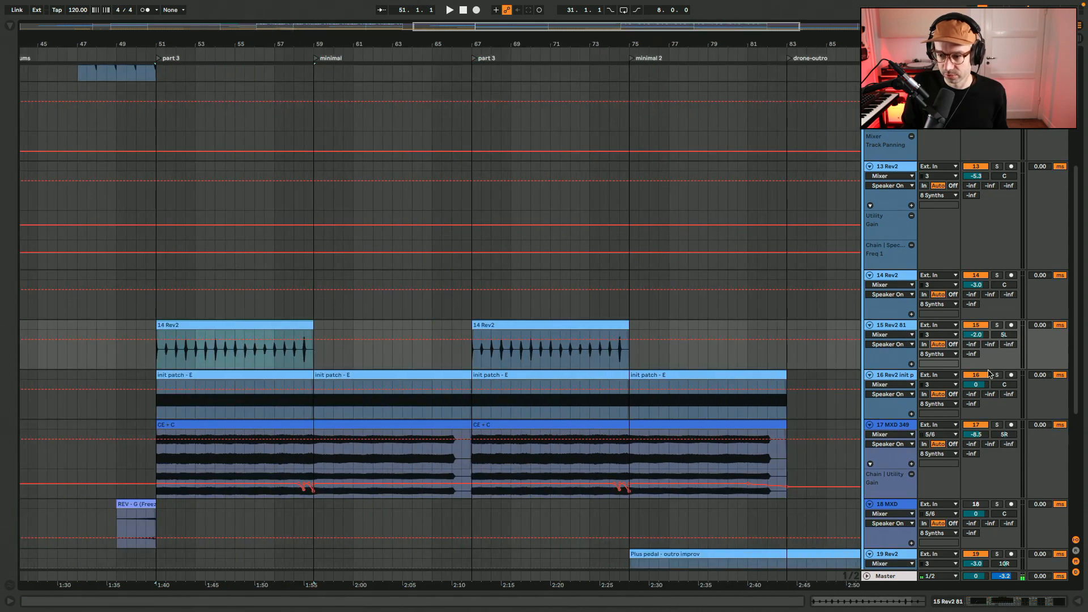
left_click(979, 426)
scroll(268, 323, "up", 5)
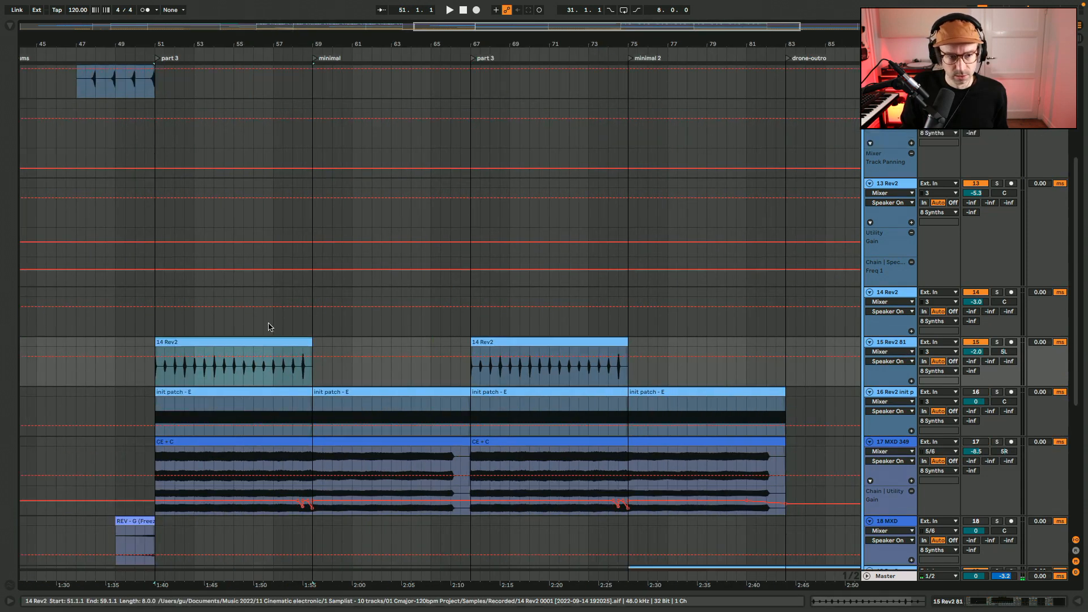
Audition the 14 Rev2 clip from bar 51 with its channel strip bypassed and re-enabled, and view its Hybrid Reverb and Delay devices
scroll(268, 327, "down", 5)
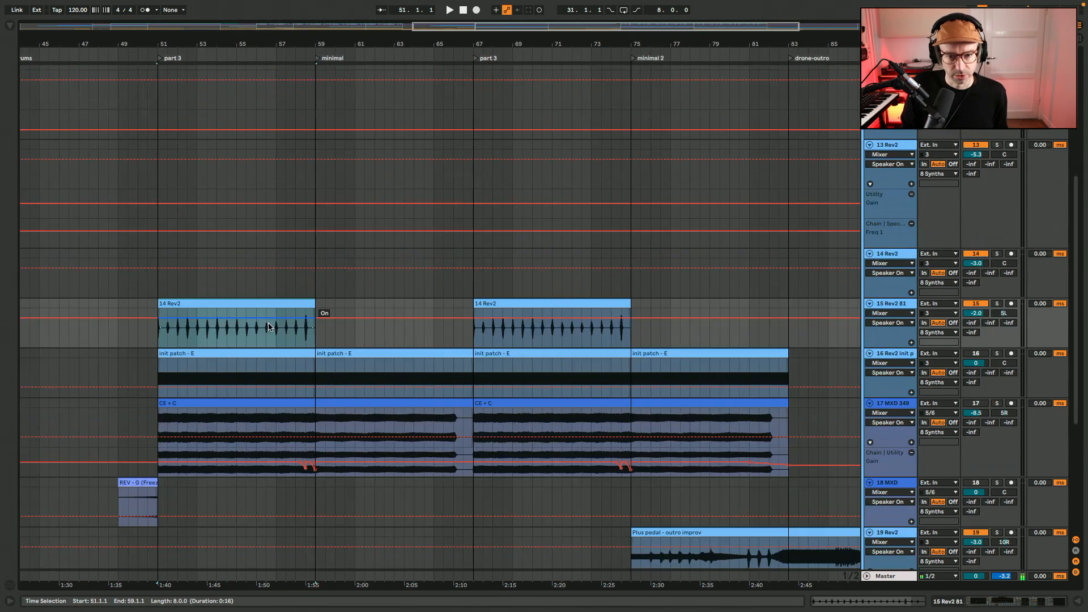
left_click(233, 301)
key("space")
key("space")
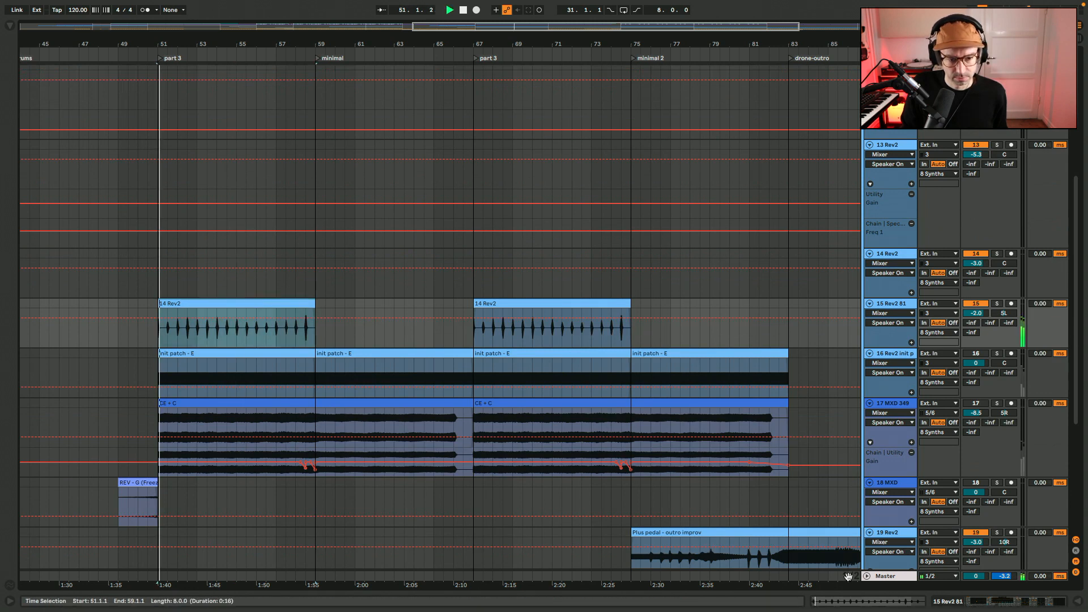
key("shift+Tab")
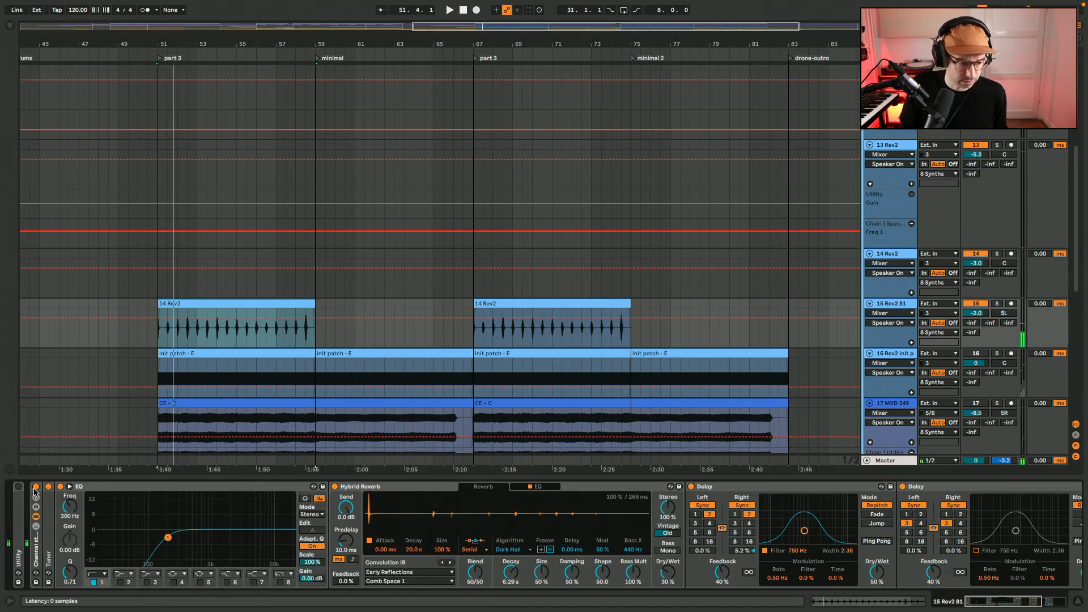
left_click(35, 487)
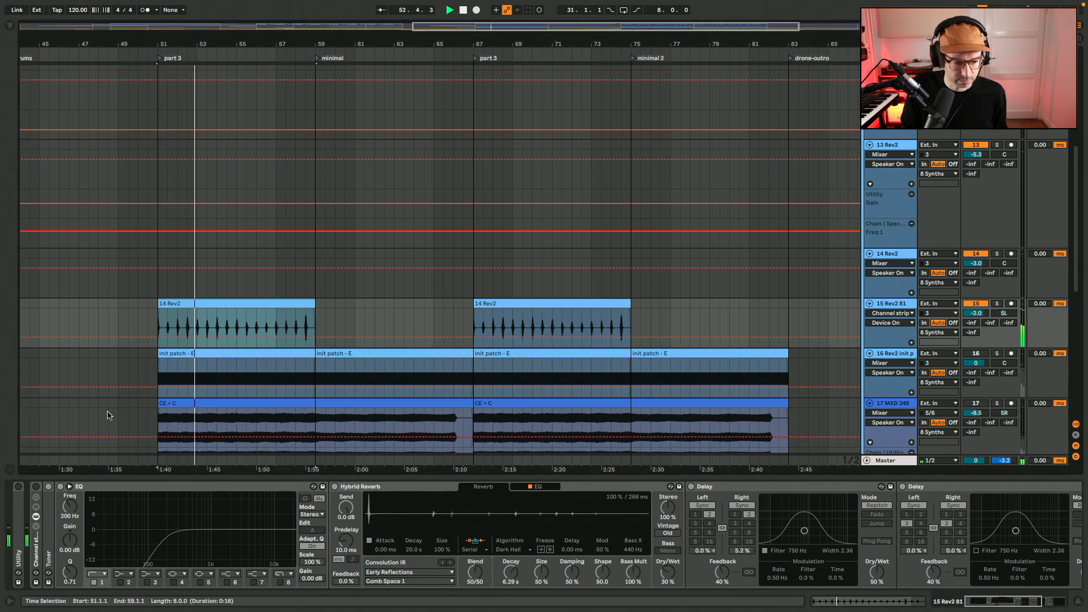
left_click(35, 488)
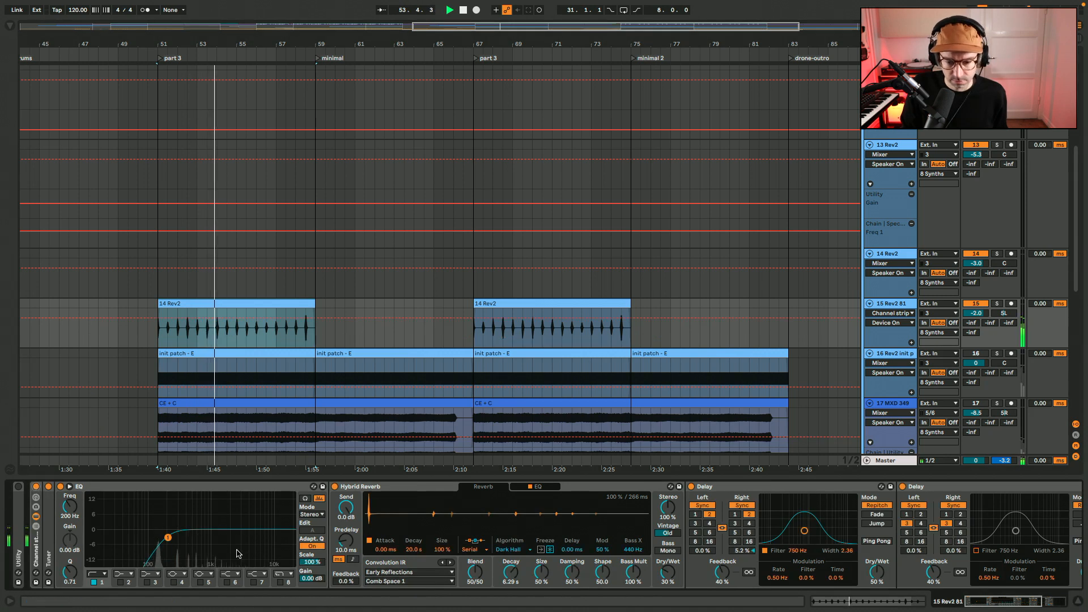
scroll(898, 508, "right", 5)
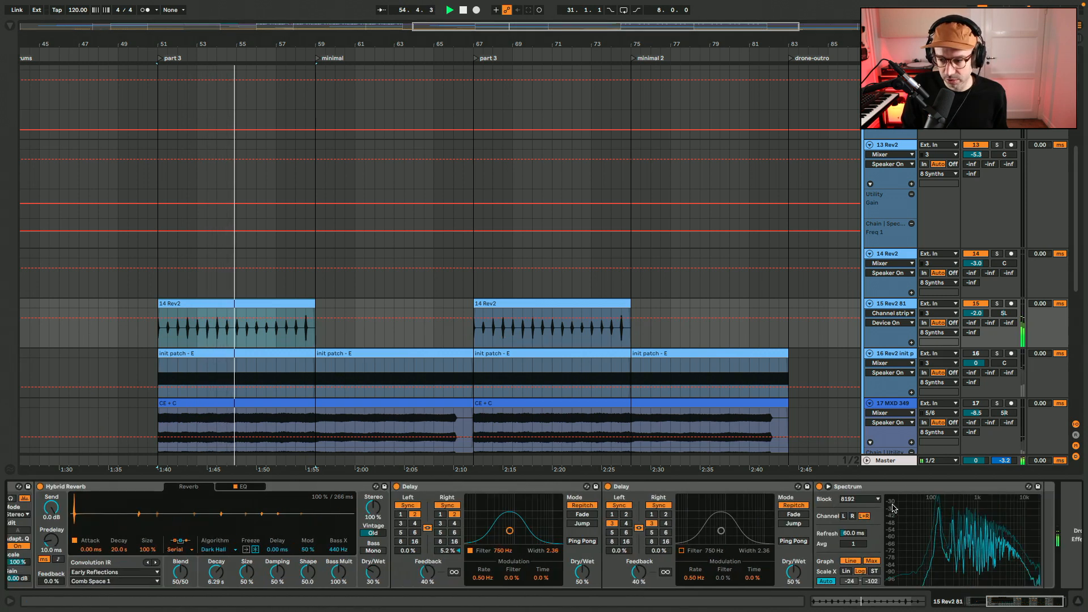
Survey the whole arrangement and inspect the device chains of the bell-like D and rhythmic texture clips
scroll(501, 280, "down", 5)
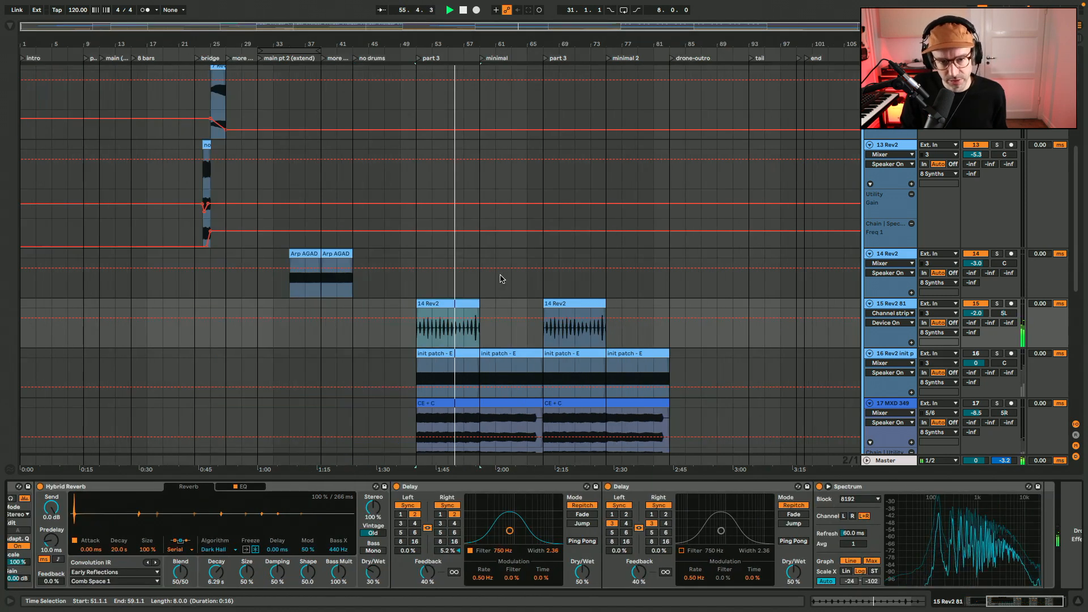
scroll(500, 281, "up", 5)
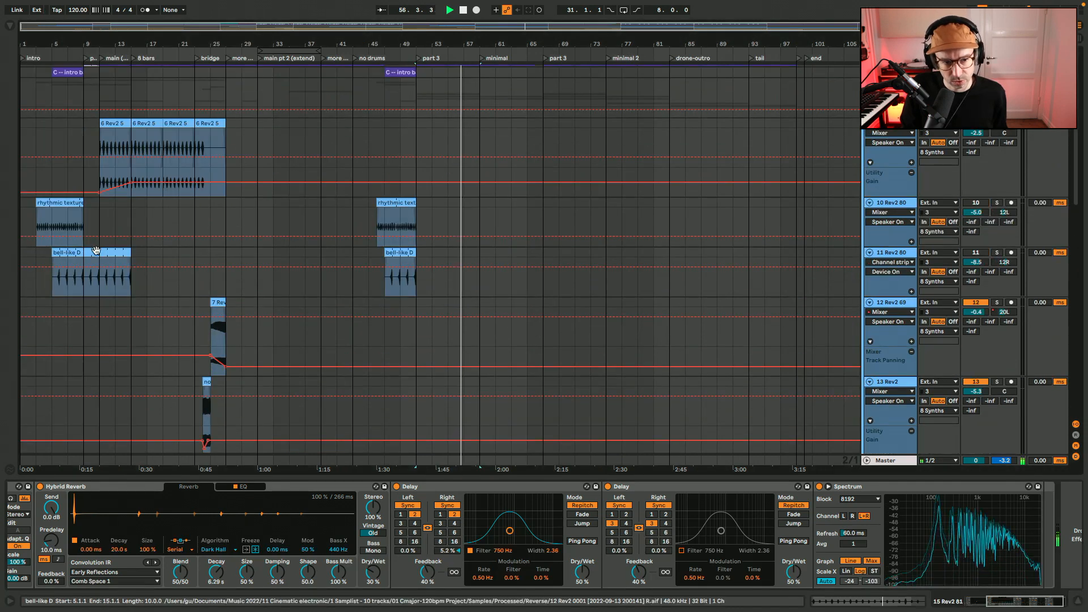
left_click(149, 124)
left_click(114, 250)
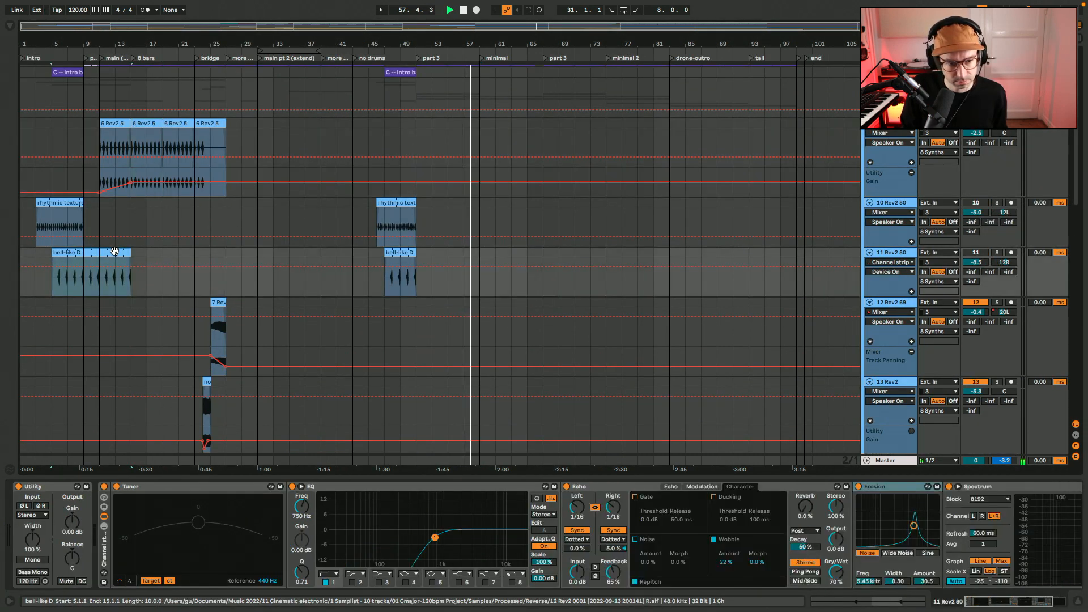
left_click(67, 202)
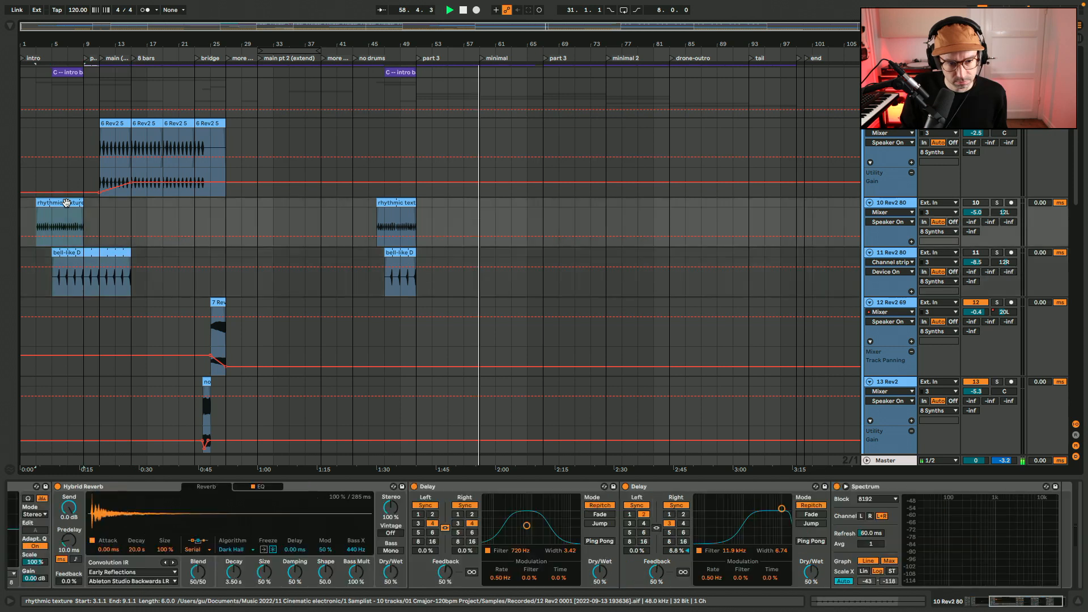
key("shift+Tab")
scroll(335, 249, "right", 1)
key("shift+Tab")
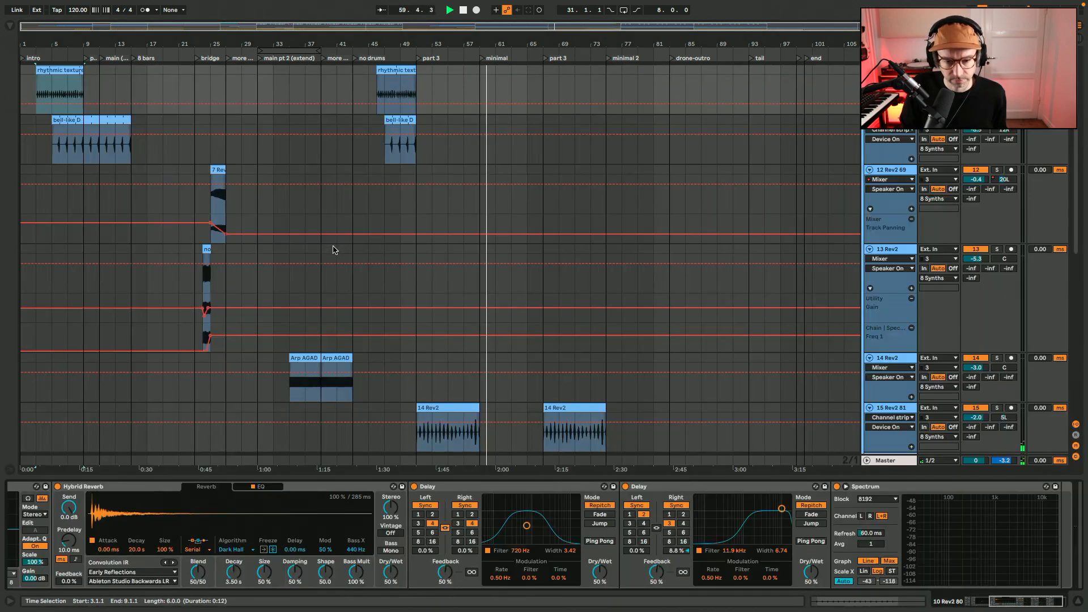
Briefly replay the 14 Rev2 clip from bar 51, mute 15 Rev2 81 and unmute track 16
scroll(335, 250, "down", 5)
left_click(431, 194)
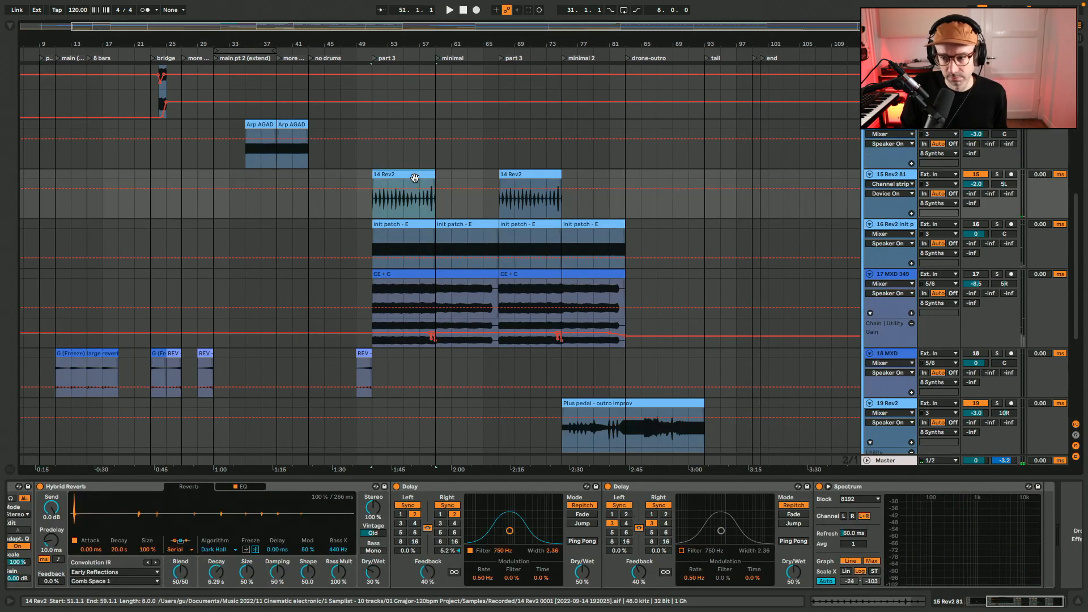
scroll(414, 180, "up", 3)
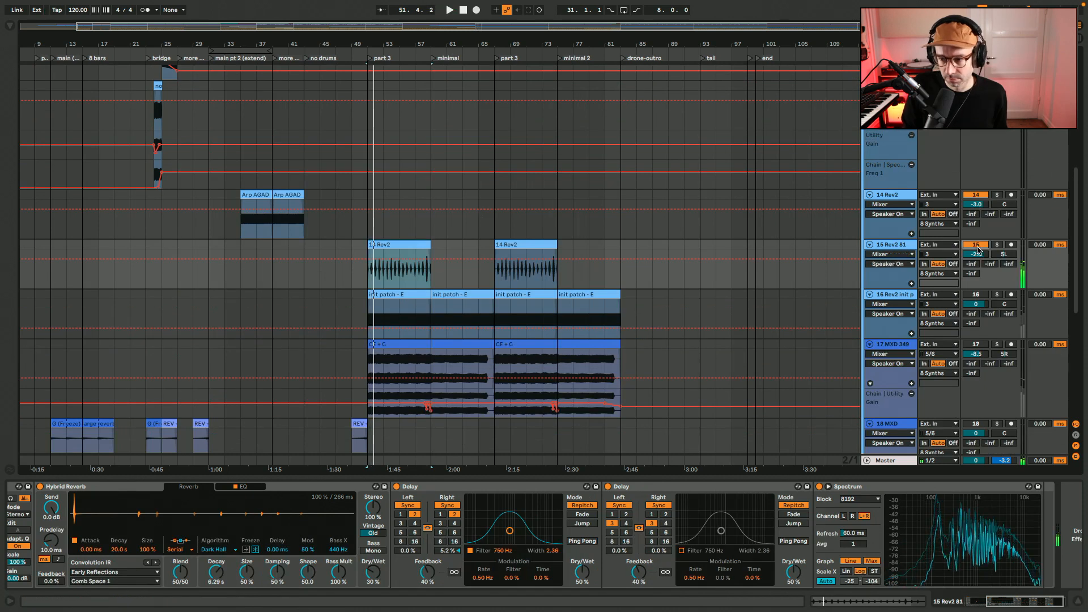
left_click(974, 294)
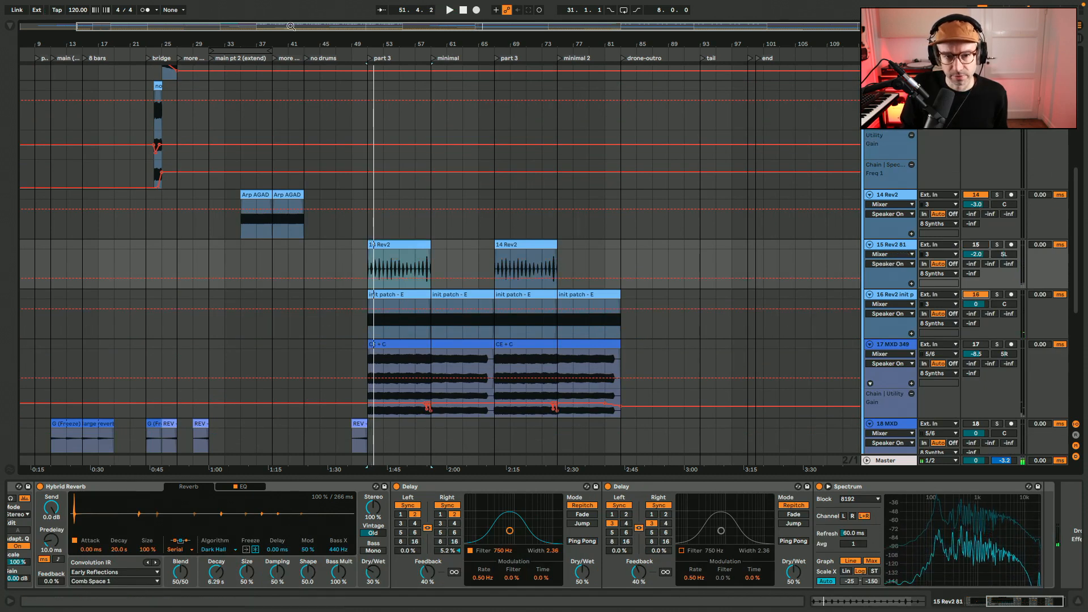
Audition the init patch - E clip on track 16 from bar 51 with its channel strip bypassed and re-enabled
left_click_drag(291, 27, 463, 102)
key("space")
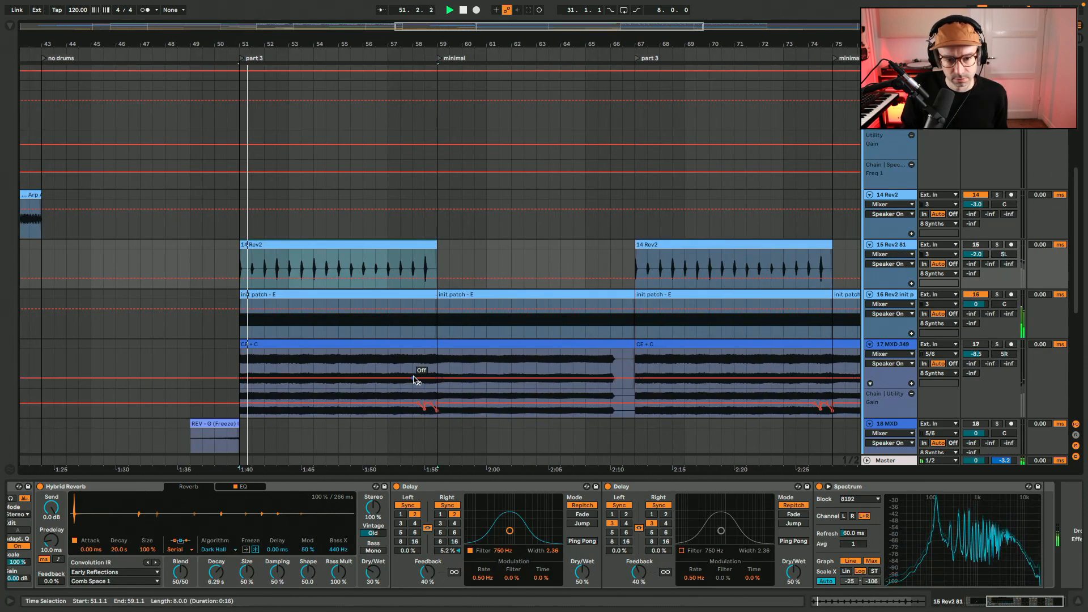
left_click(427, 296)
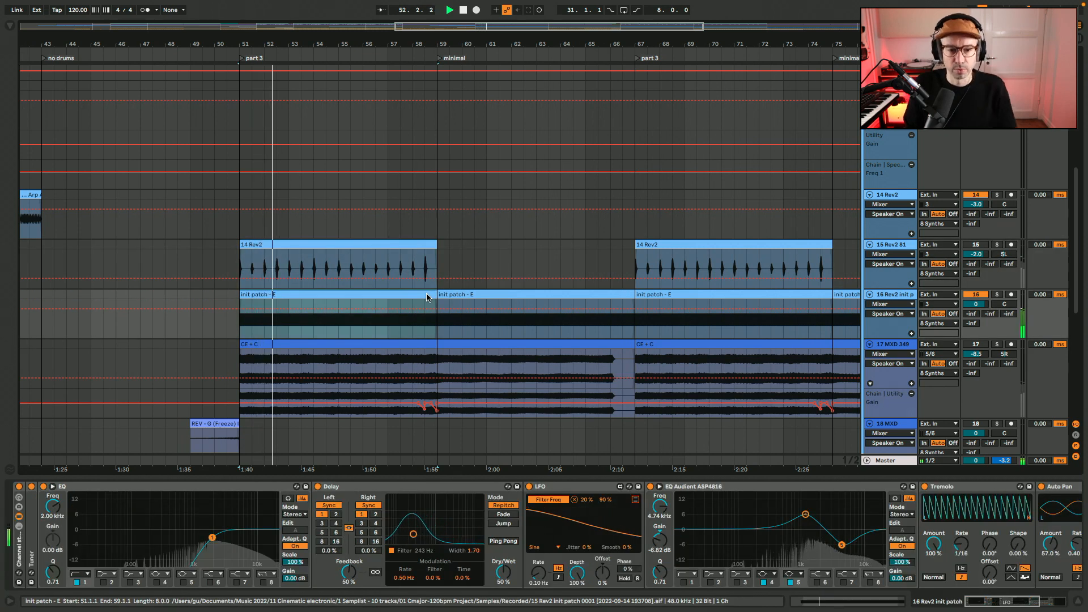
left_click(18, 489)
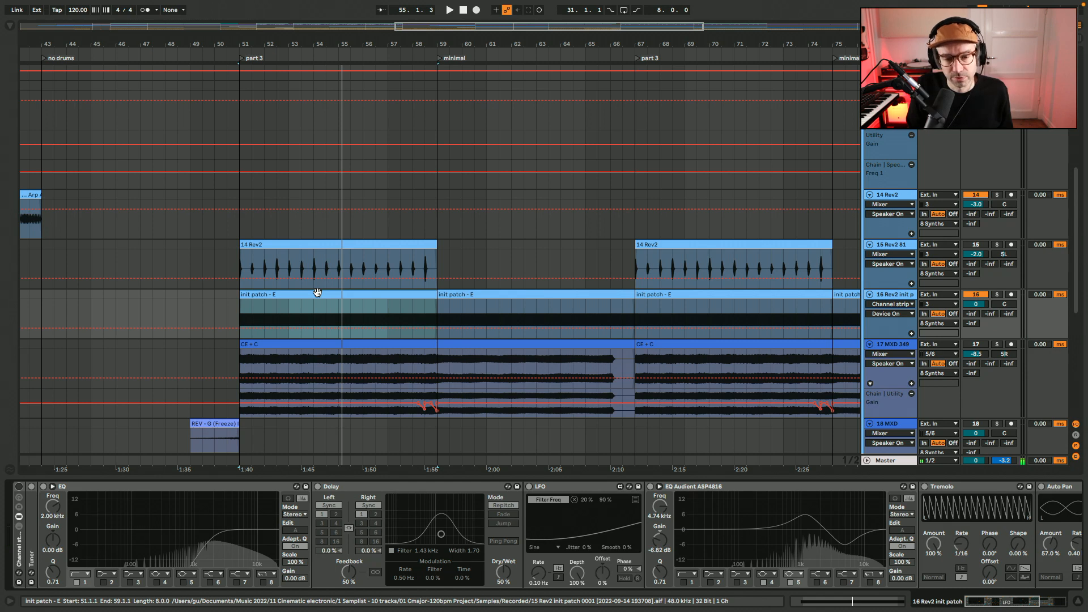
left_click(18, 488)
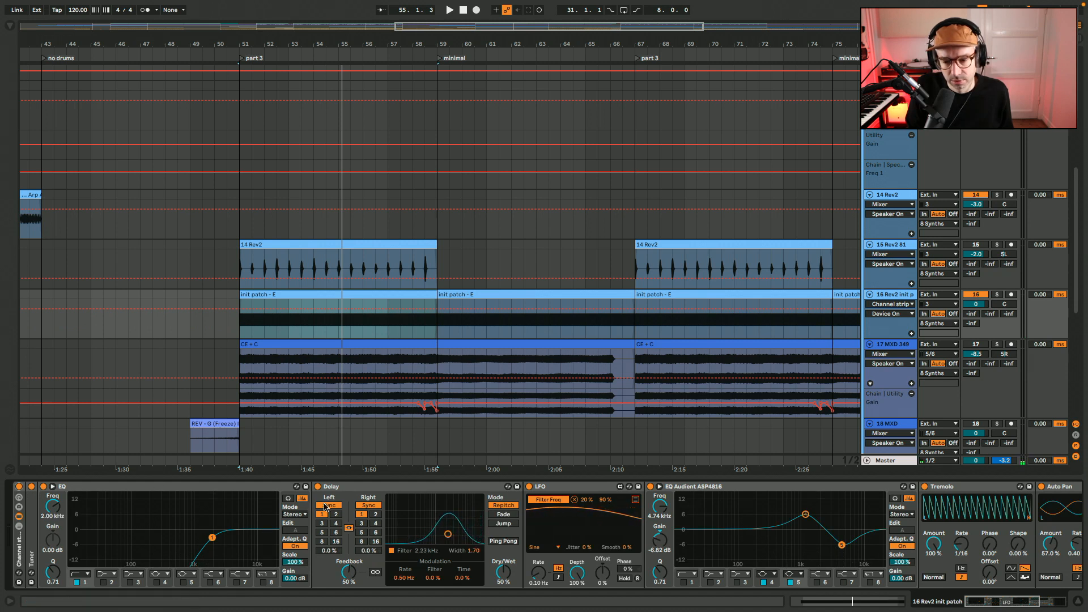
Look through the rest of the init patch track's device chain, selecting EQ Audient ASP4816 and Tremolo
scroll(448, 520, "right", 4)
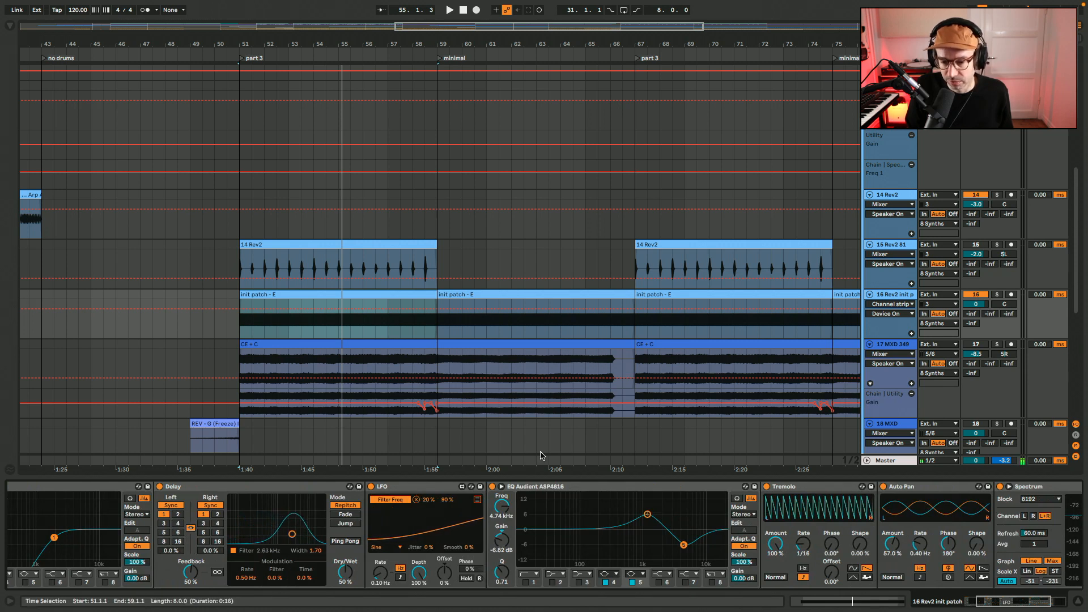
left_click(644, 487)
left_click(799, 488)
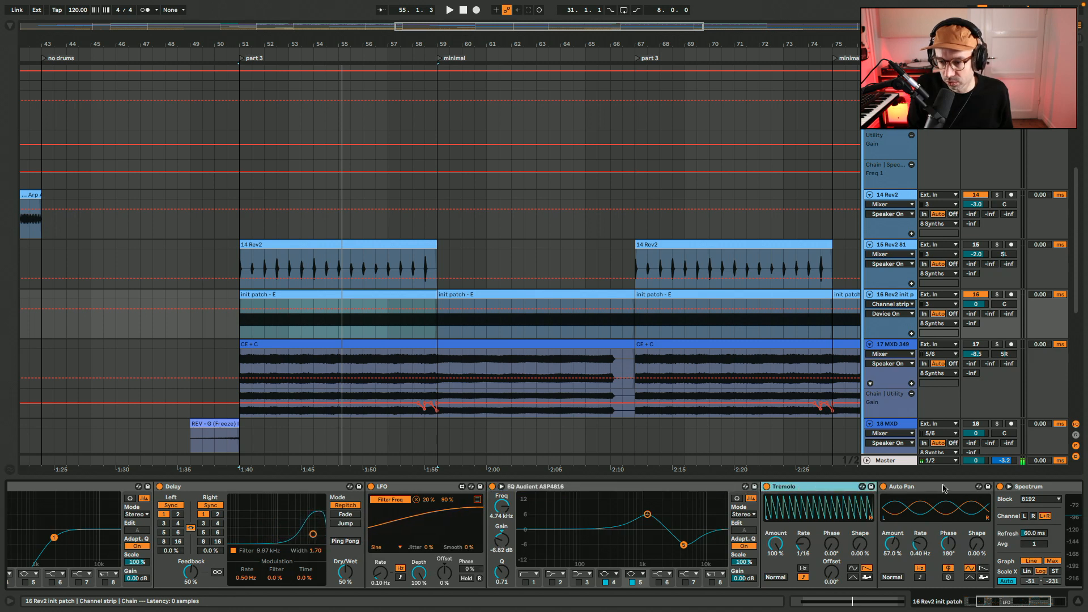
Replay the init patch - E clip on track 16 from bar 51 while viewing its device chain with Auto Pan selected
left_click(943, 488)
left_click(417, 294)
key("space")
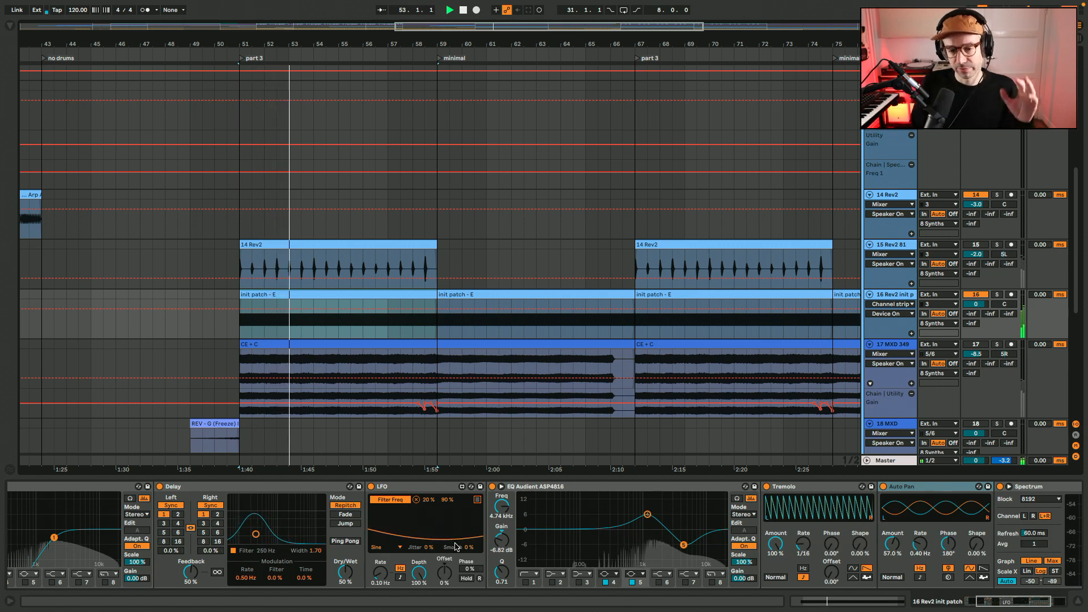
scroll(455, 546, "left", 5)
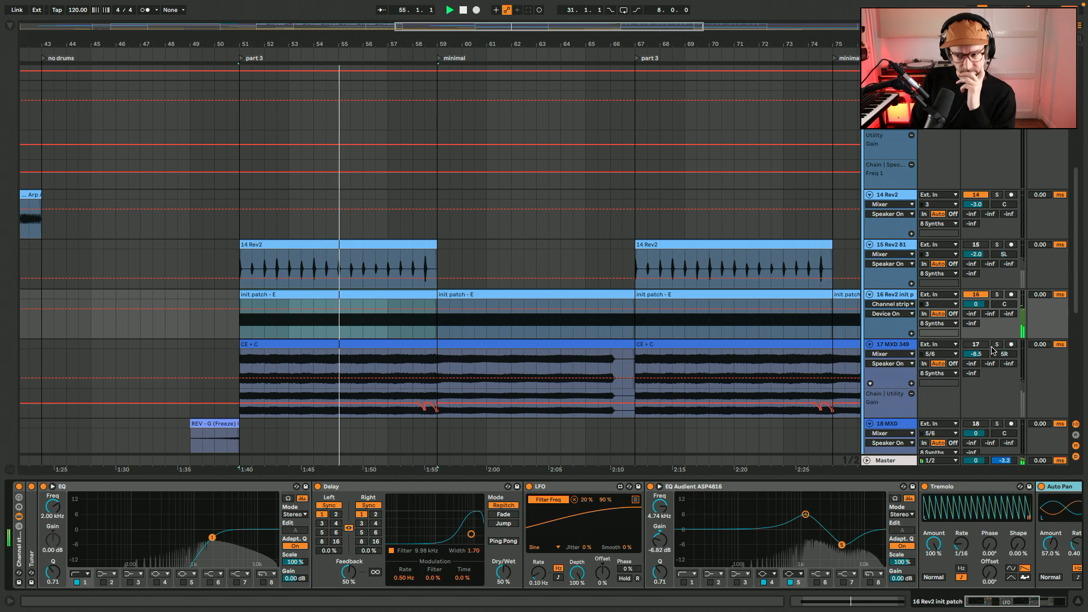
Audition 15 Rev2 81 together with the init patch track from bar 51, switching track 15 on and off
left_click(984, 245)
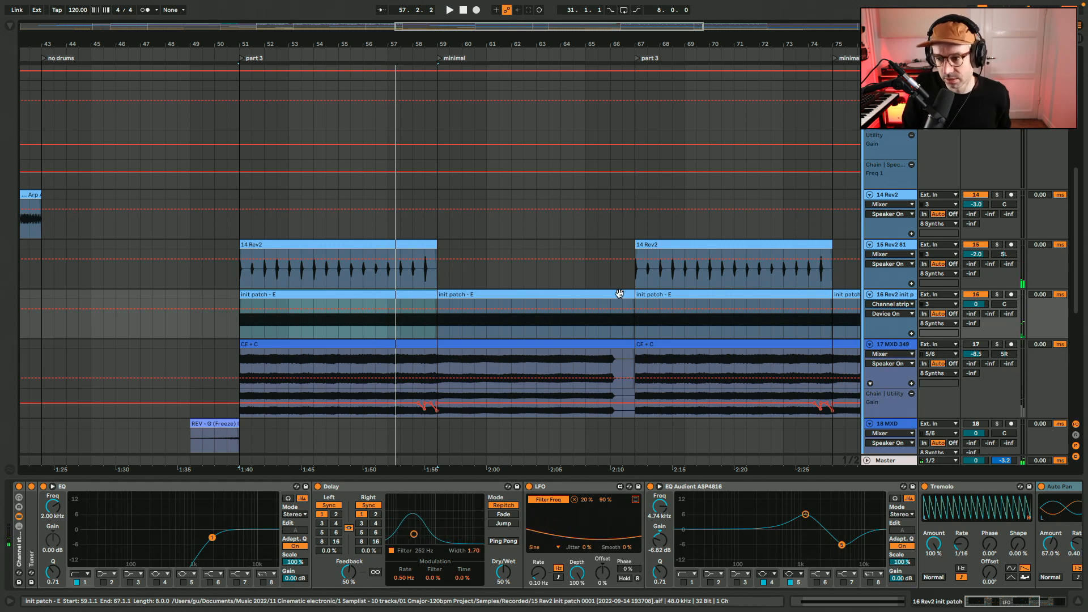
left_click(277, 294)
key("space")
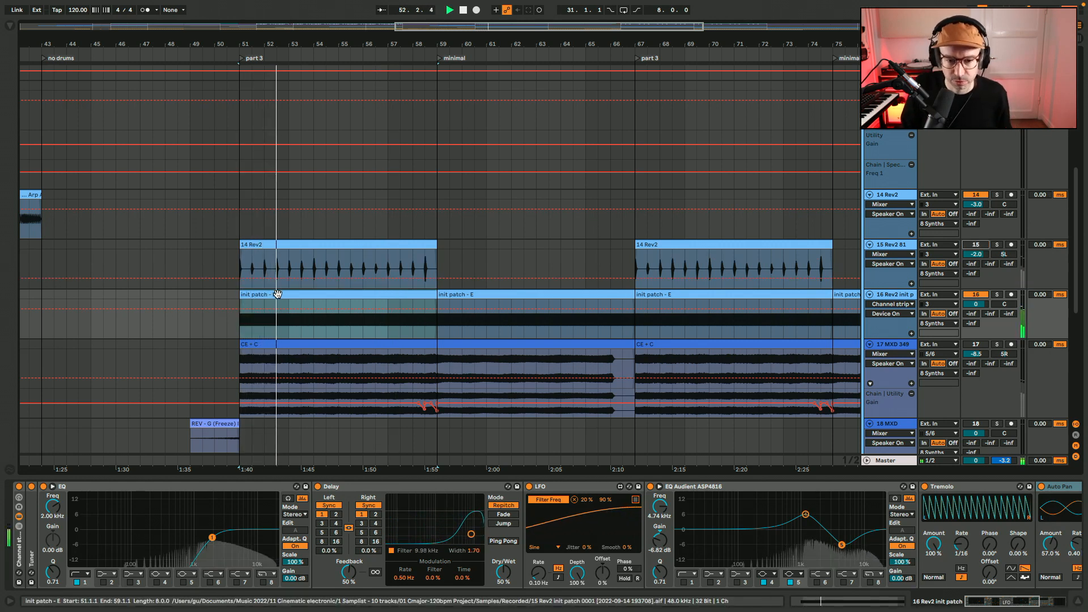
left_click(974, 246)
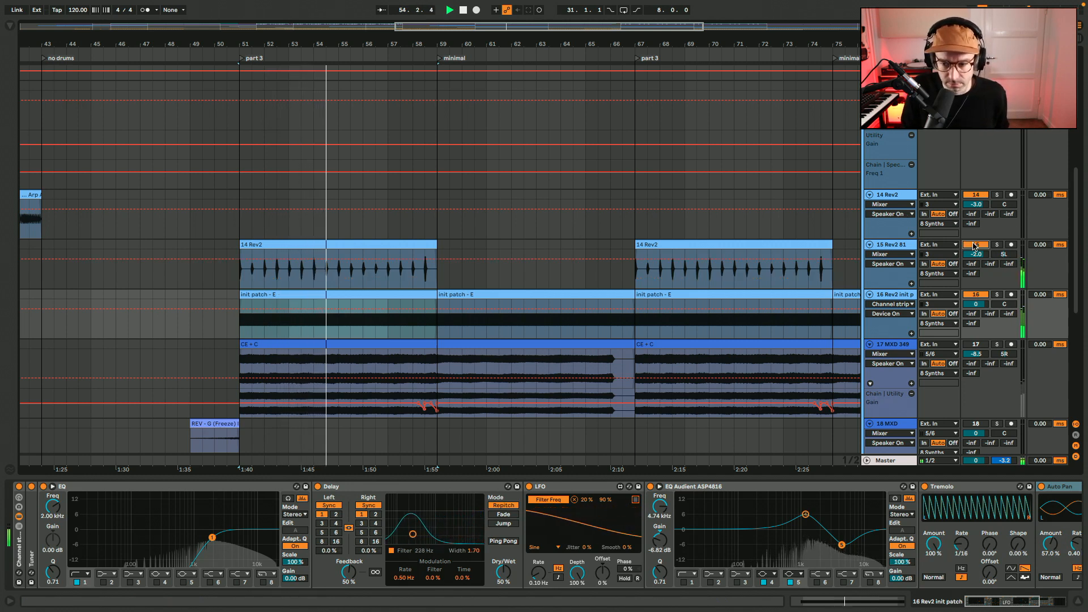
left_click(973, 245)
Activate only track 17 MXD 349, play its CE + C clip from bar 51 and open the clip's waveform
left_click(975, 344)
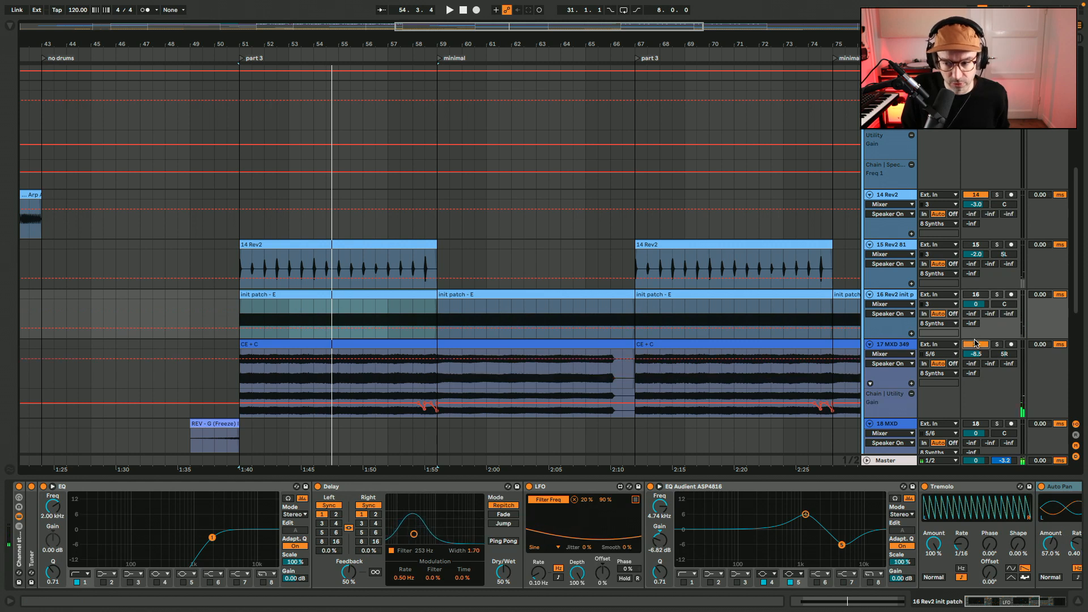
left_click(395, 343)
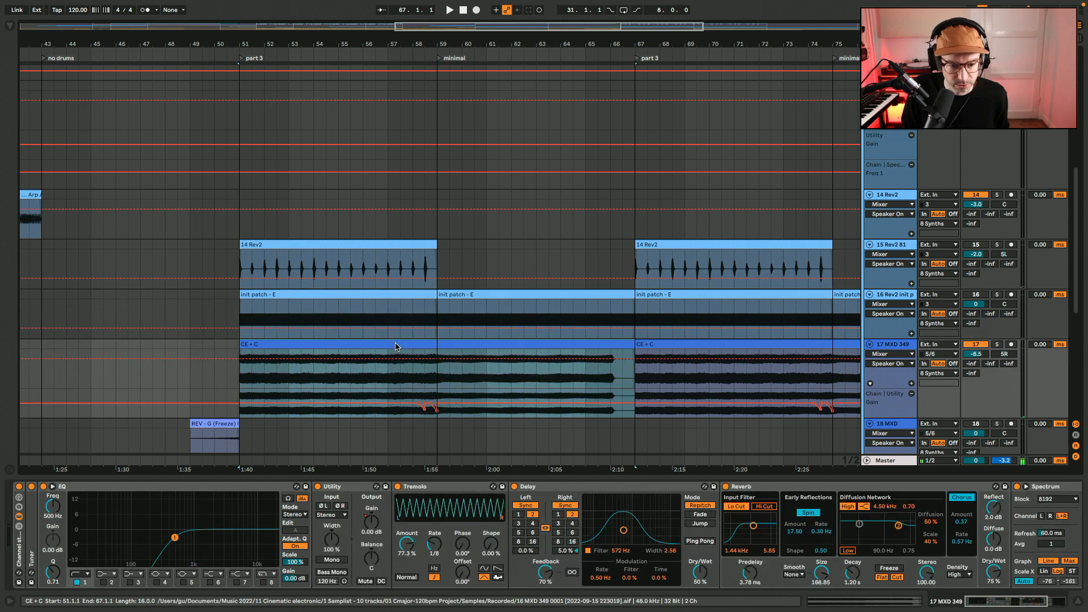
key("space")
key("space")
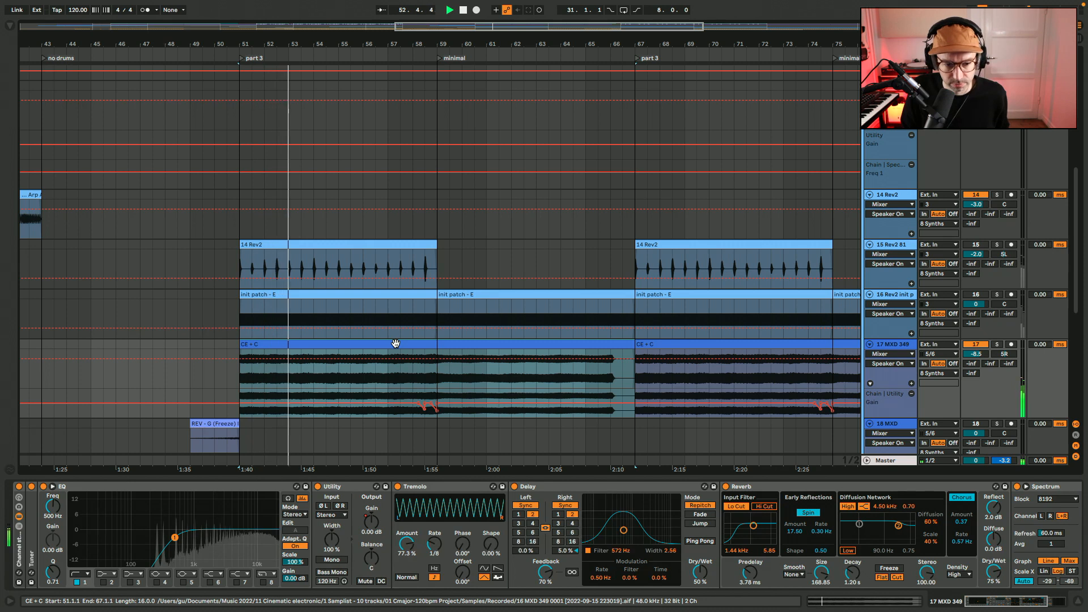
double_click(270, 345)
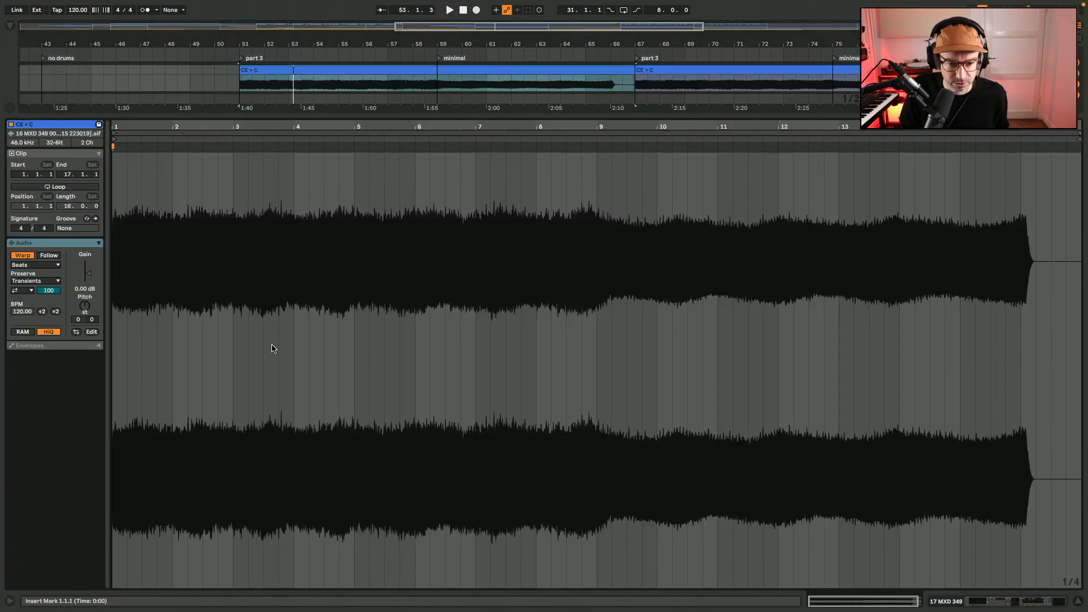
key("space")
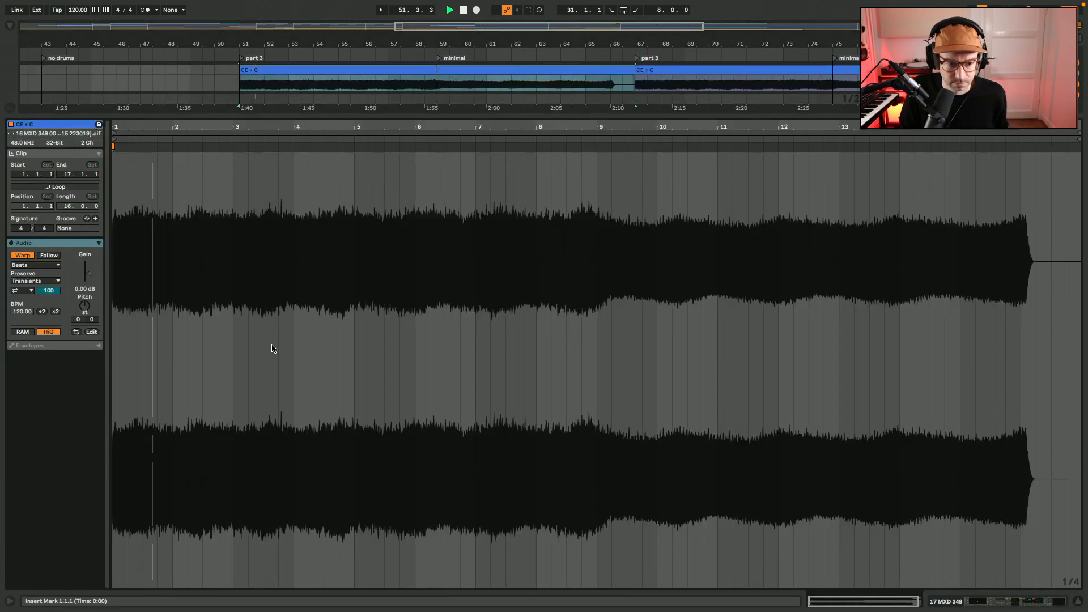
Return to the arrangement and compare the CE + C clip with track 17's channel strip bypassed and re-enabled
key("shift+Tab")
scroll(272, 345, "up", 8)
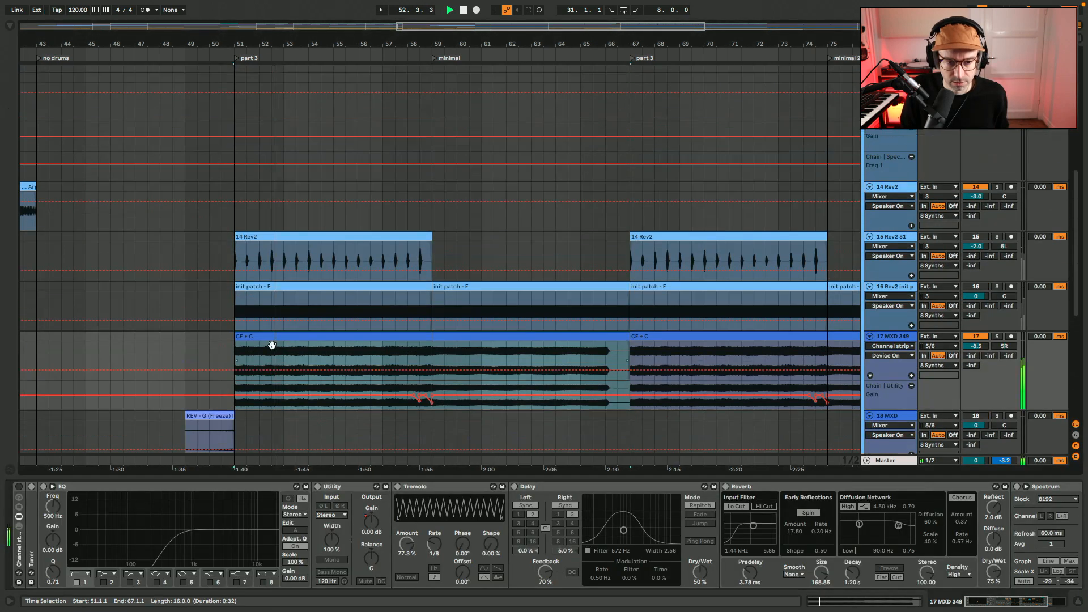
key("space")
scroll(271, 347, "down", 5)
scroll(271, 345, "up", 2)
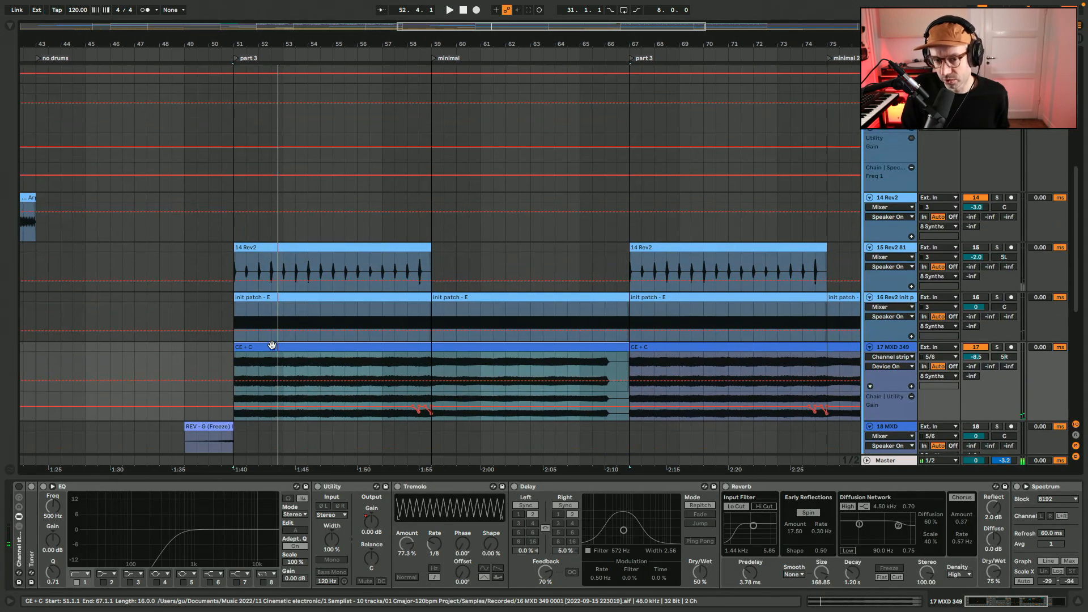
left_click(18, 487)
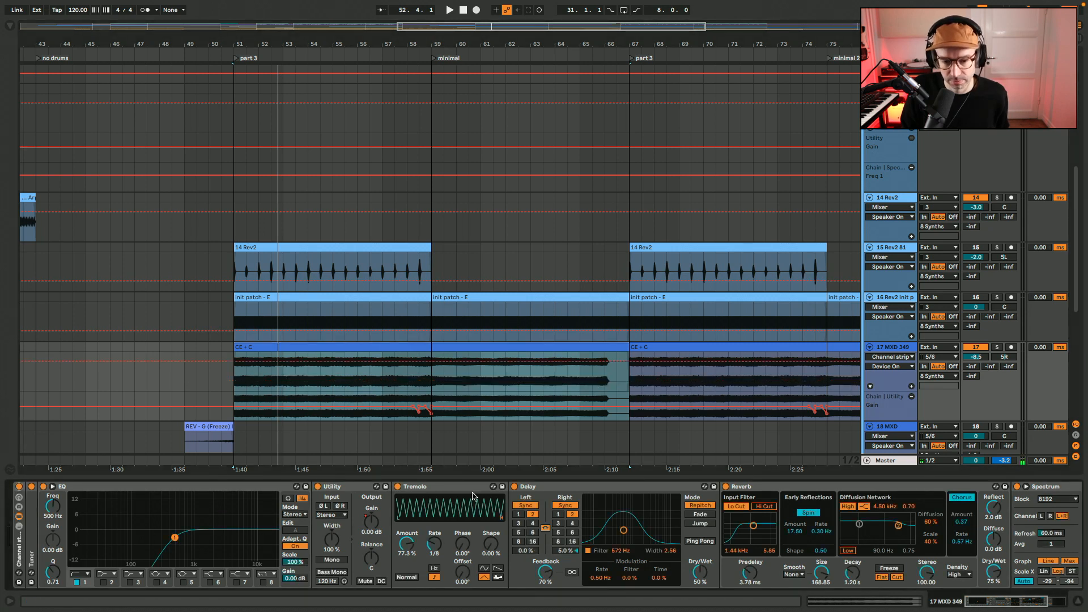
key("space")
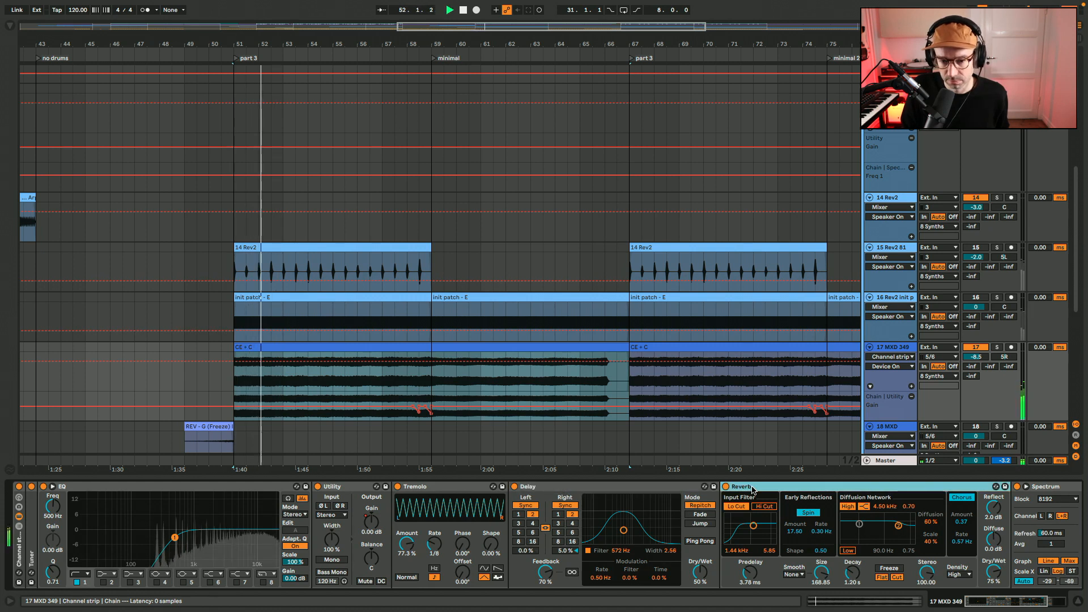
Unmute tracks 16 and 15 to hear them alongside track 17, then stop playback and hide the device view
left_click(976, 297)
left_click(977, 248)
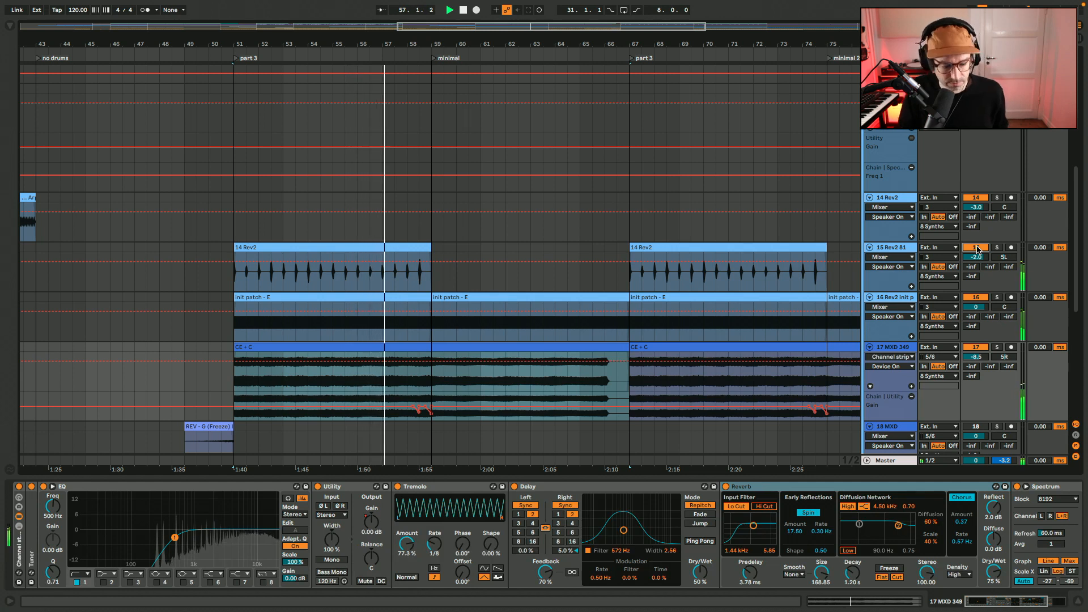
key("super+alt+l")
key("space")
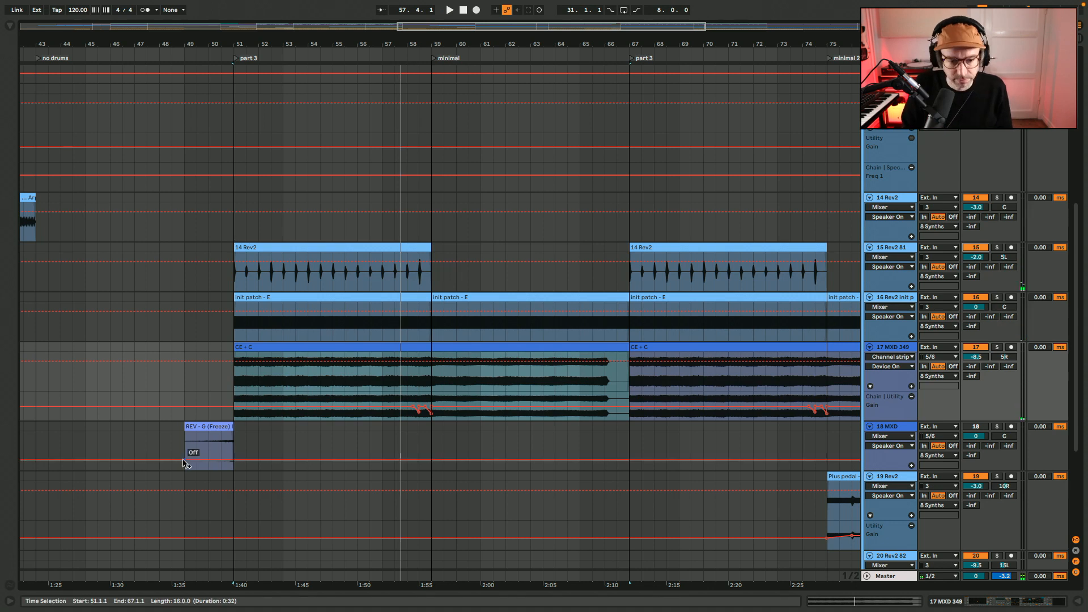
Unmute track 18 MXD and audition the REV - G (Freeze) clip from bar 49 into part 3
left_click(208, 426)
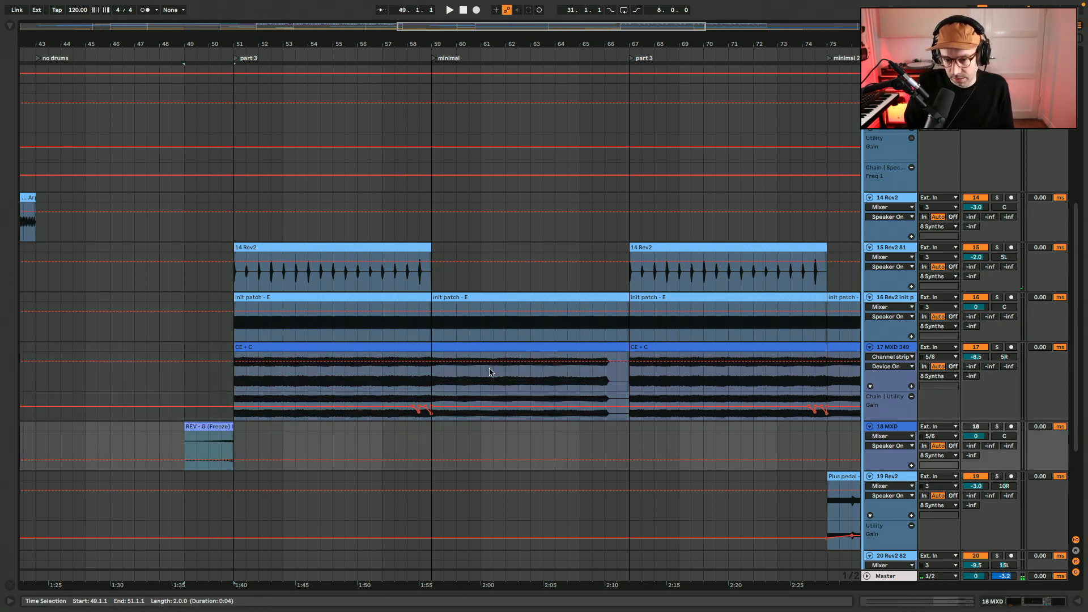
left_click(408, 349)
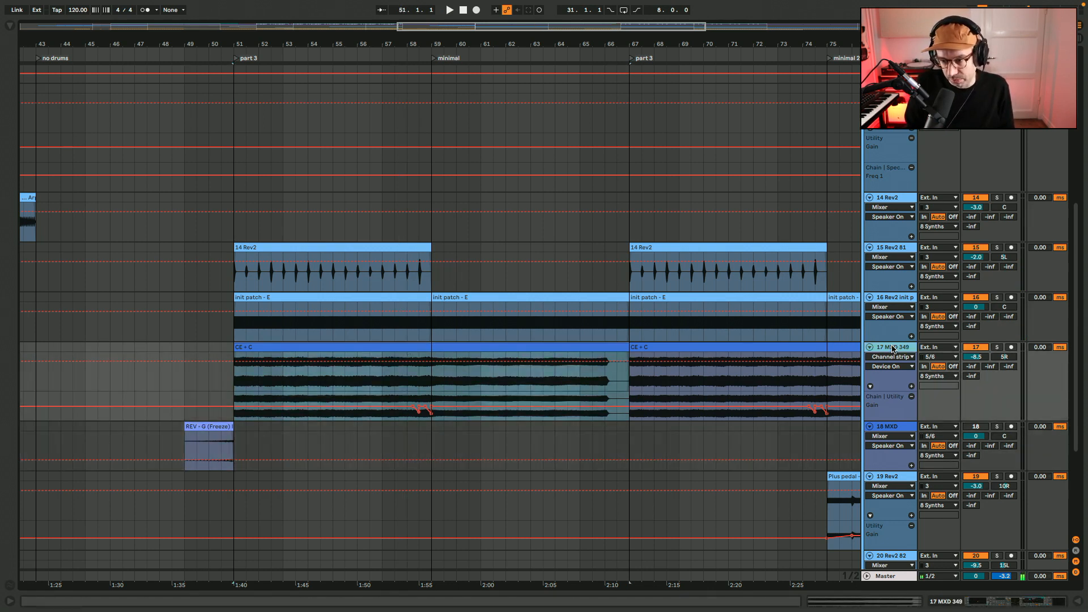
left_click(981, 425)
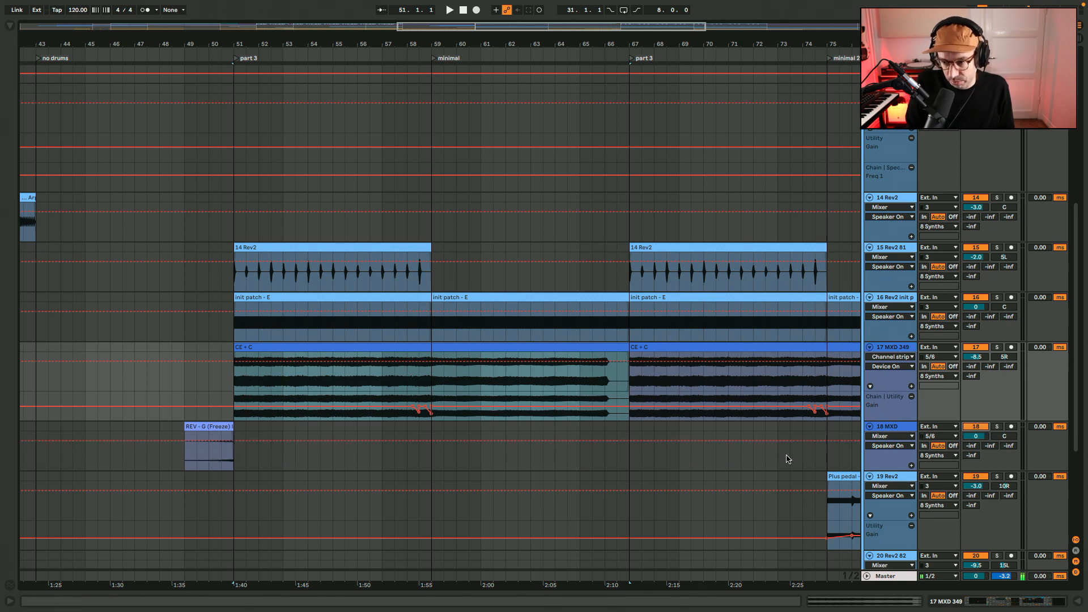
left_click(203, 426)
key("space")
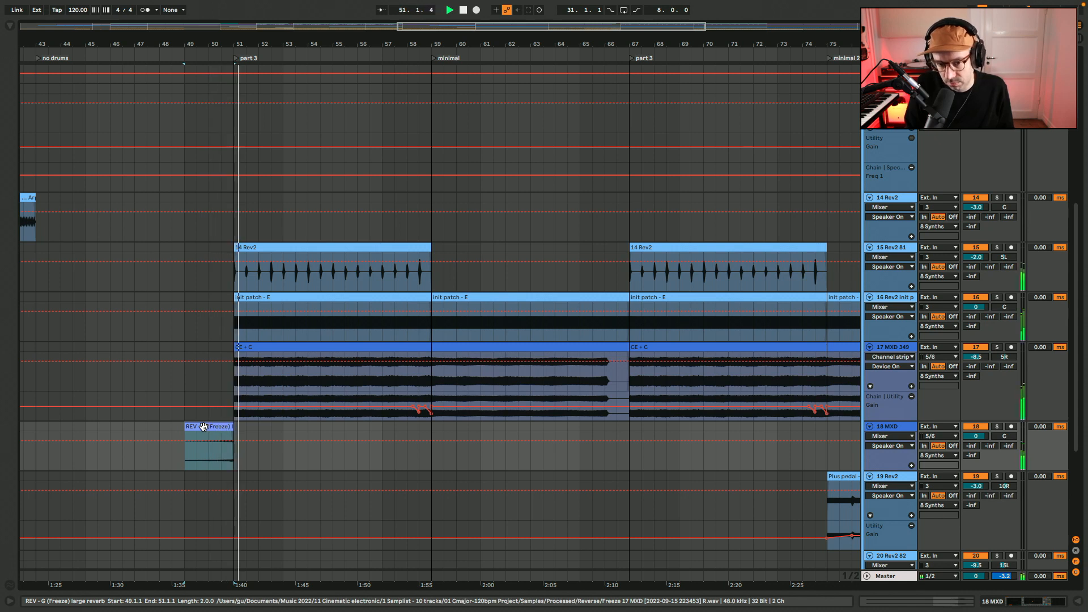
key("space")
Select the Plus pedal - outro improv clip on track 19 in the outro section, deactivate it and reactivate it
left_click(342, 429)
key("minus")
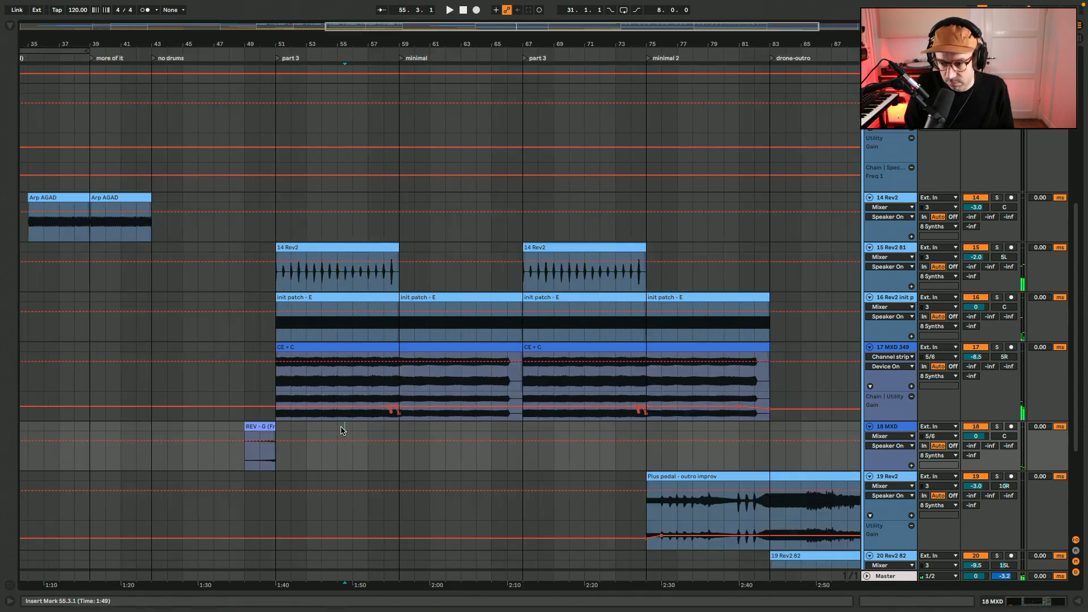
scroll(341, 429, "down", 4)
scroll(341, 429, "right", 2)
scroll(342, 430, "down", 1)
scroll(342, 431, "right", 5)
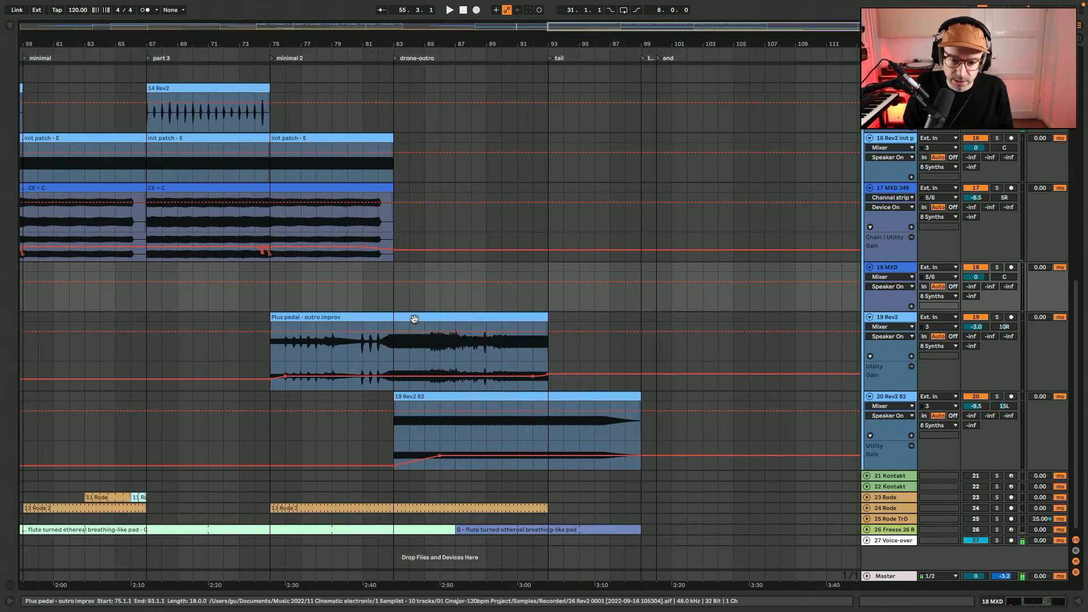
left_click(415, 315)
key("0")
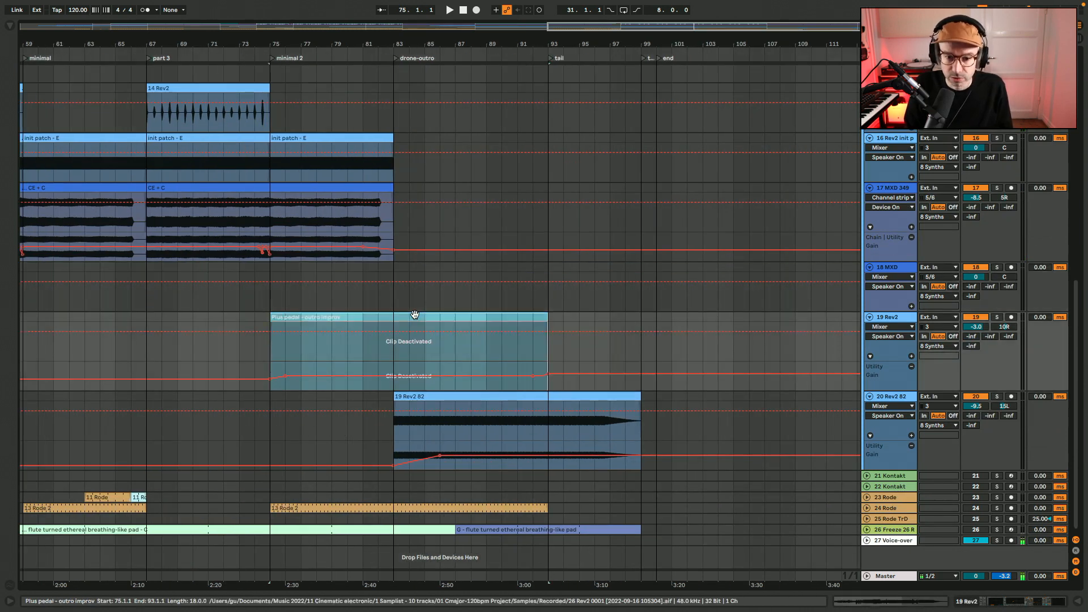
key("0")
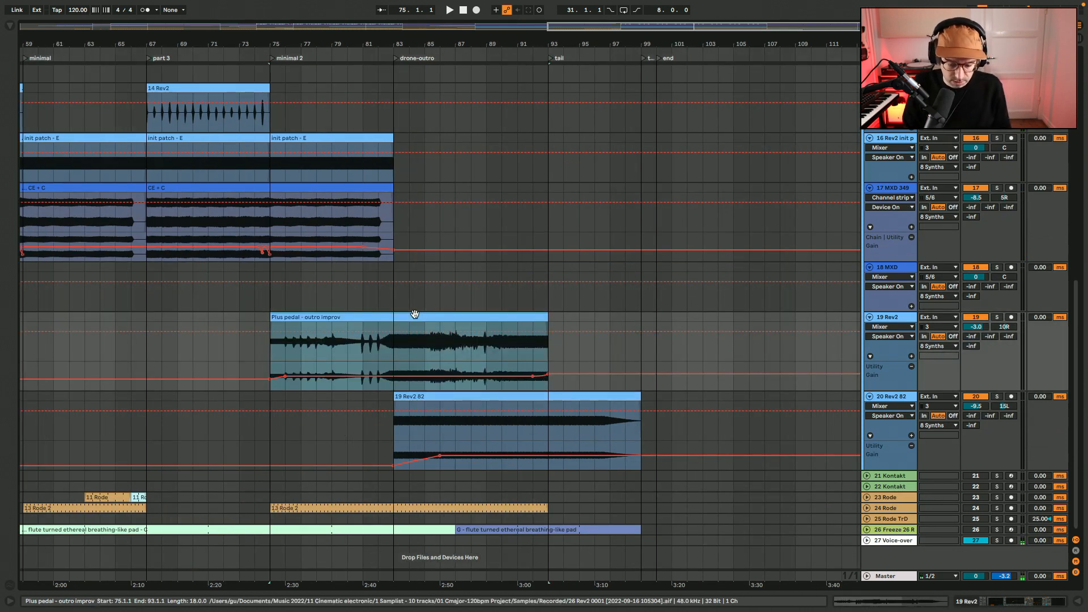
Examine the full-length waveform of the Plus pedal - outro improv clip and close the clip view
key("plus")
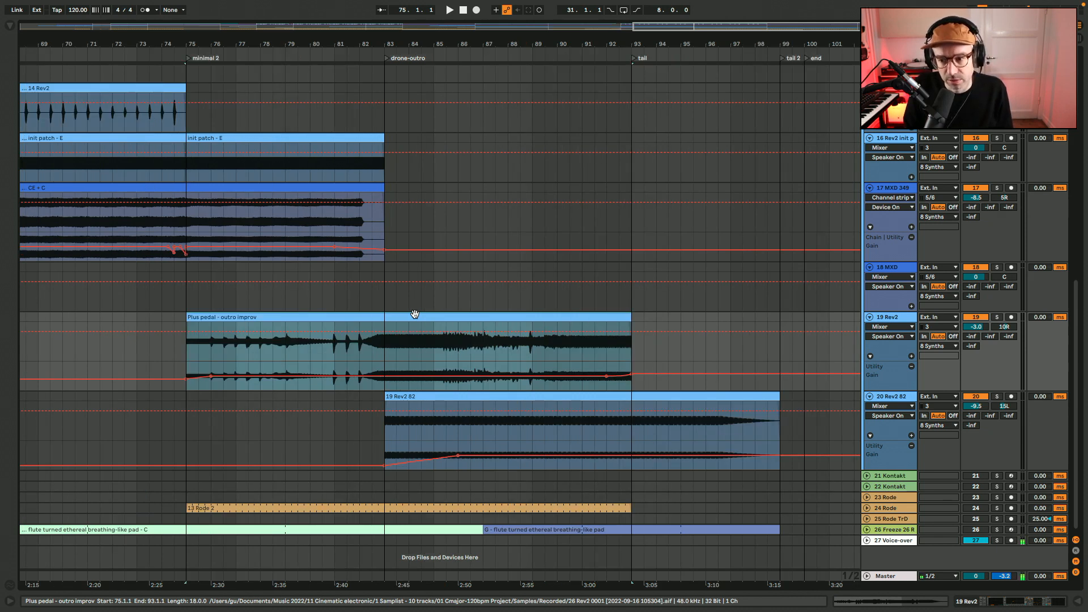
double_click(208, 320)
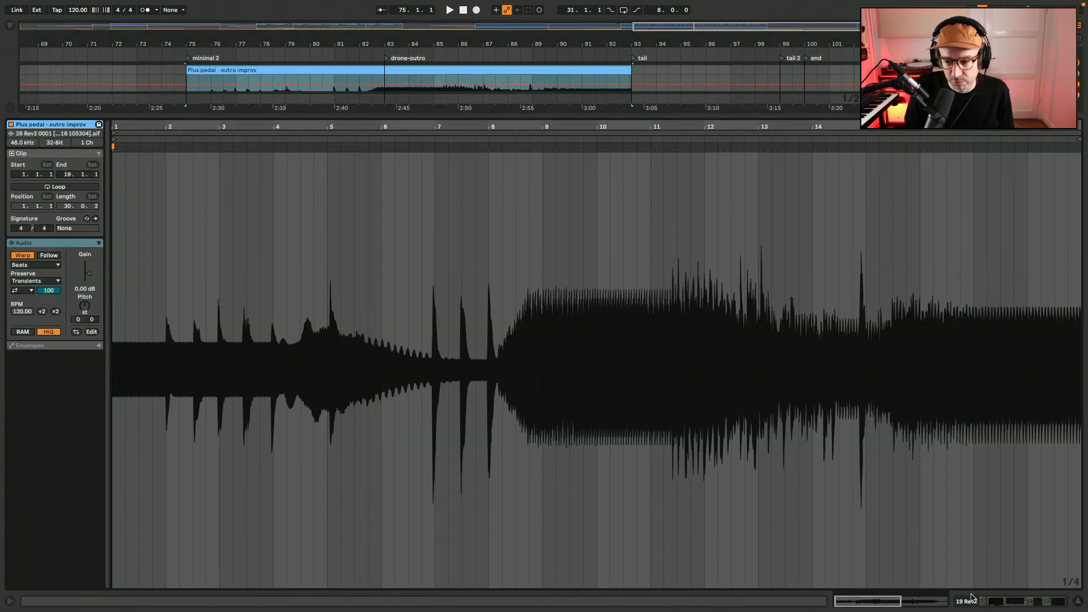
double_click(935, 604)
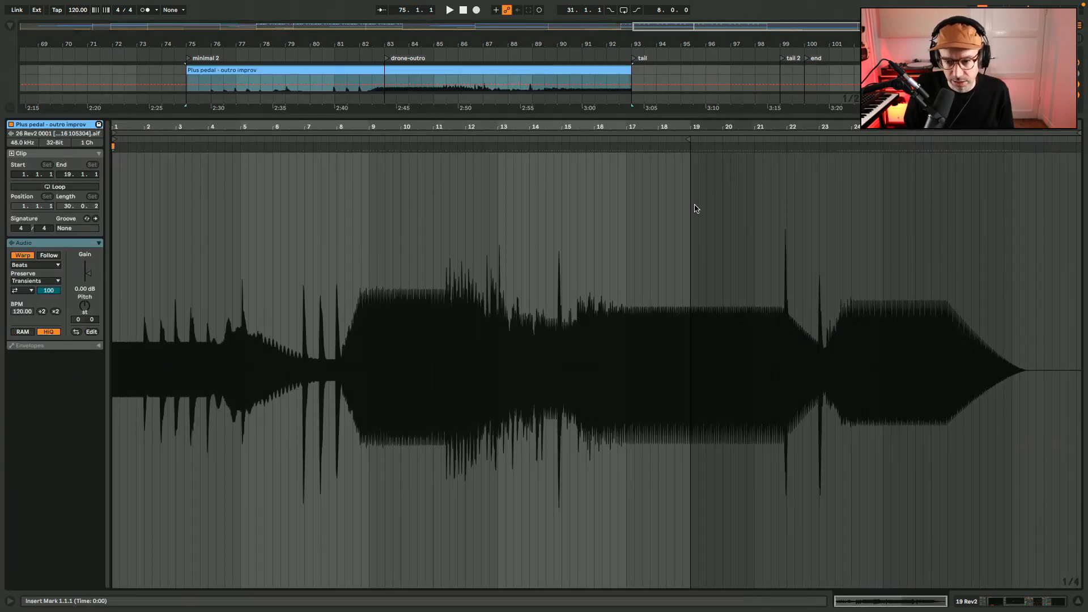
left_click(1078, 604)
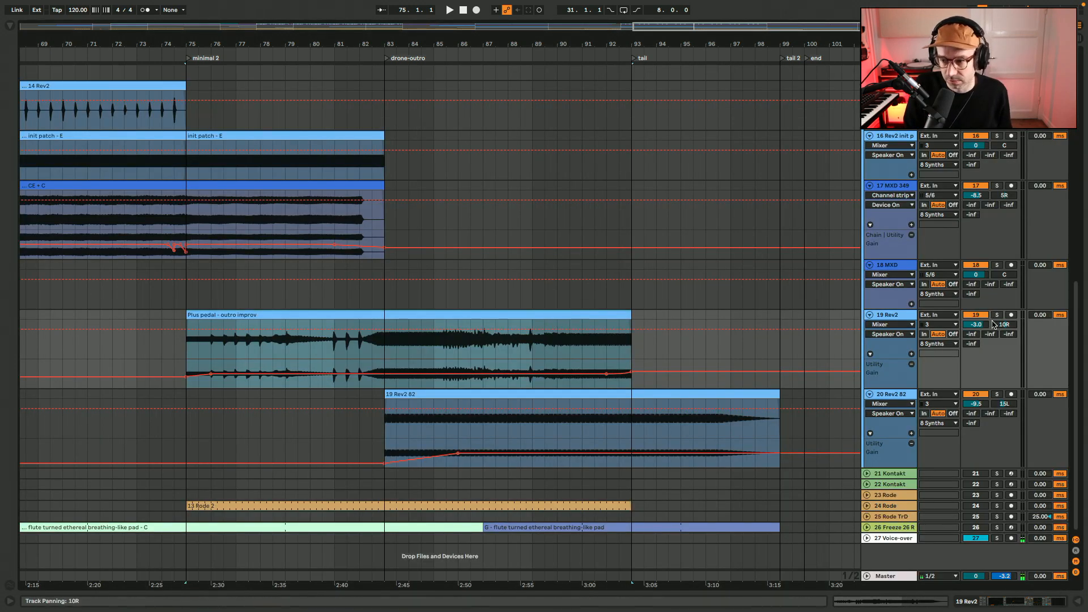
Mute track 18 and audition the 19 Rev2 82 clip from bar 83, toggling the Go Mid delay in its device chain
left_click(975, 265)
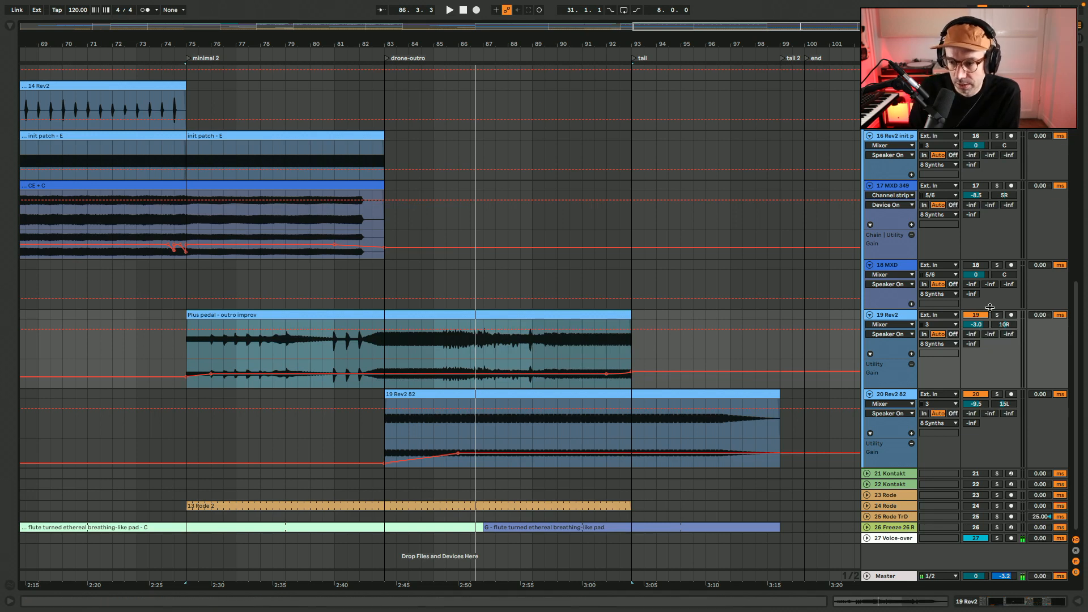
left_click(567, 394)
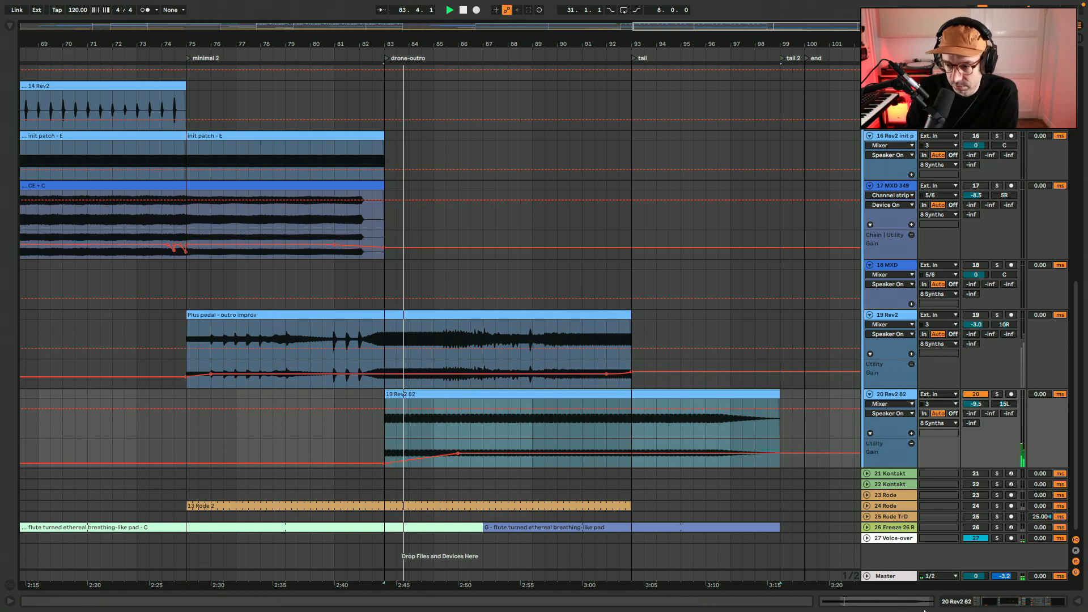
left_click(1017, 600)
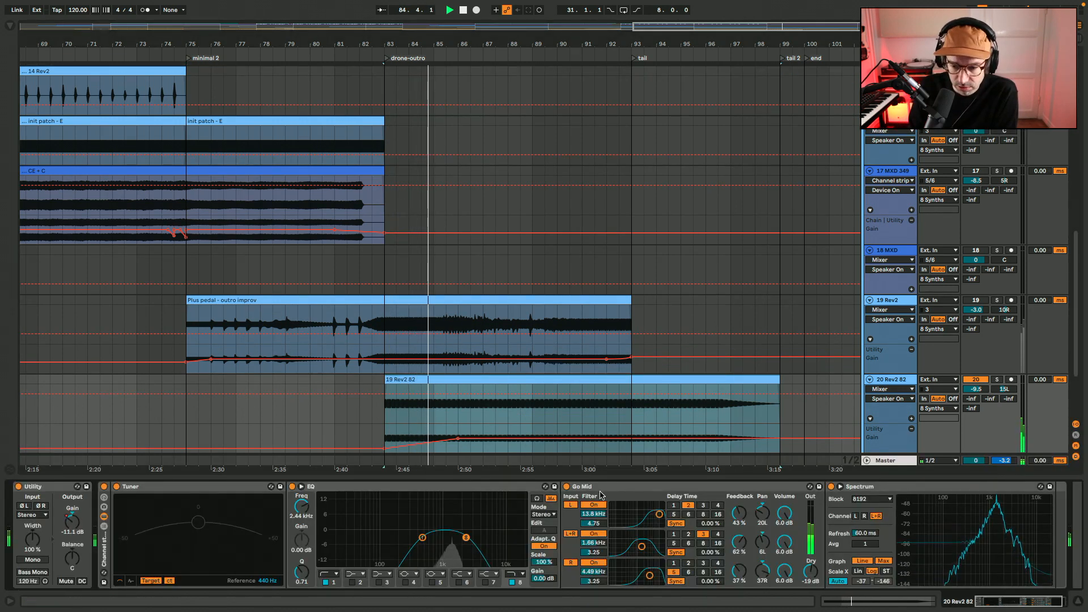
left_click(565, 491)
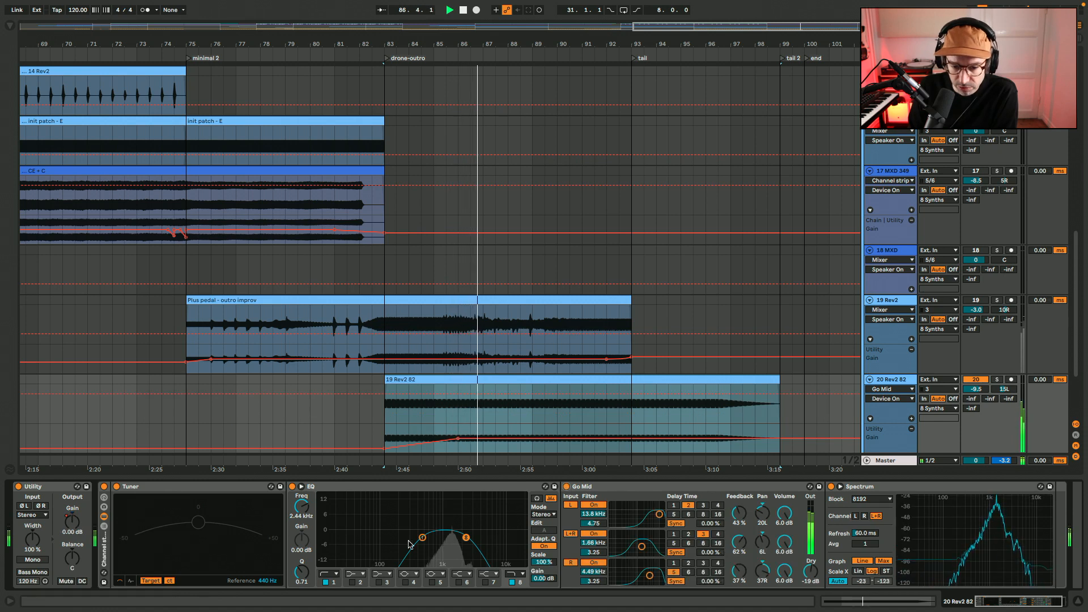
left_click(628, 484)
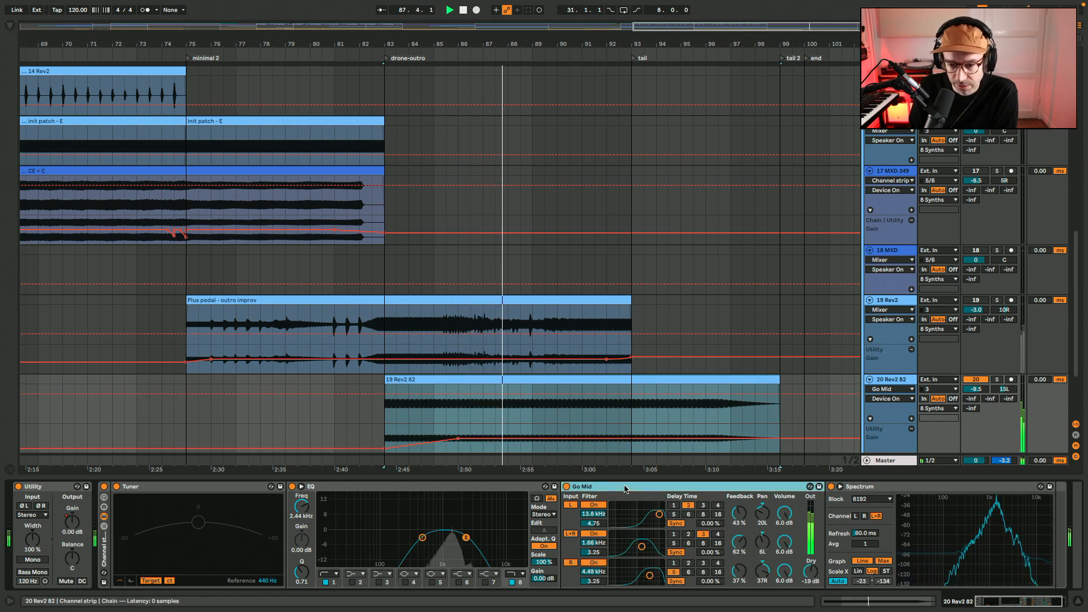
Hide the device view and unmute tracks 18 MXD and 17 MXD 349 during the drone-outro playback
left_click(1078, 605)
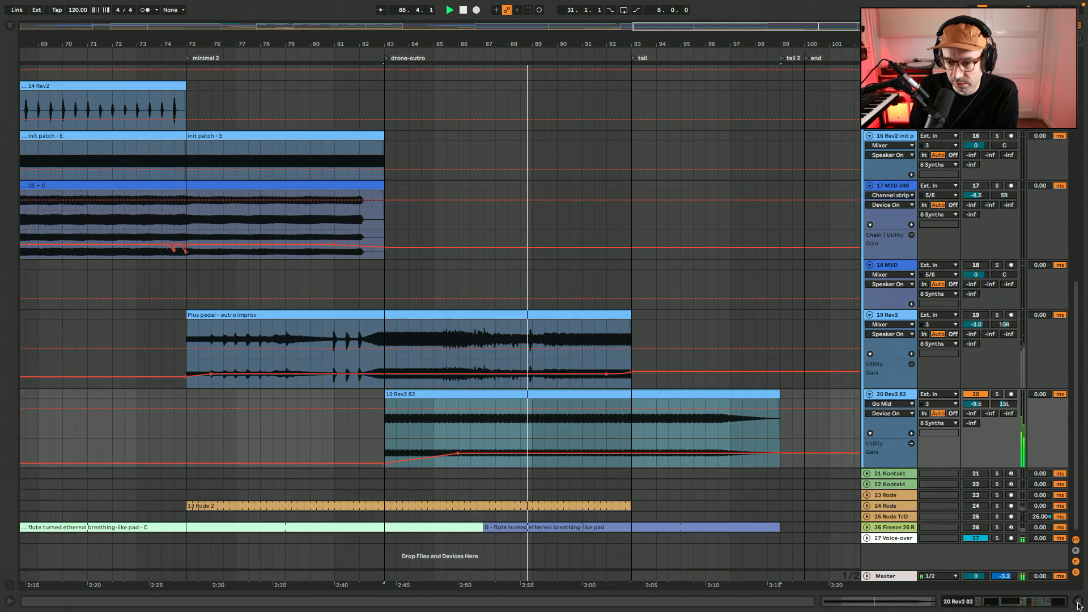
left_click(981, 266)
left_click(981, 188)
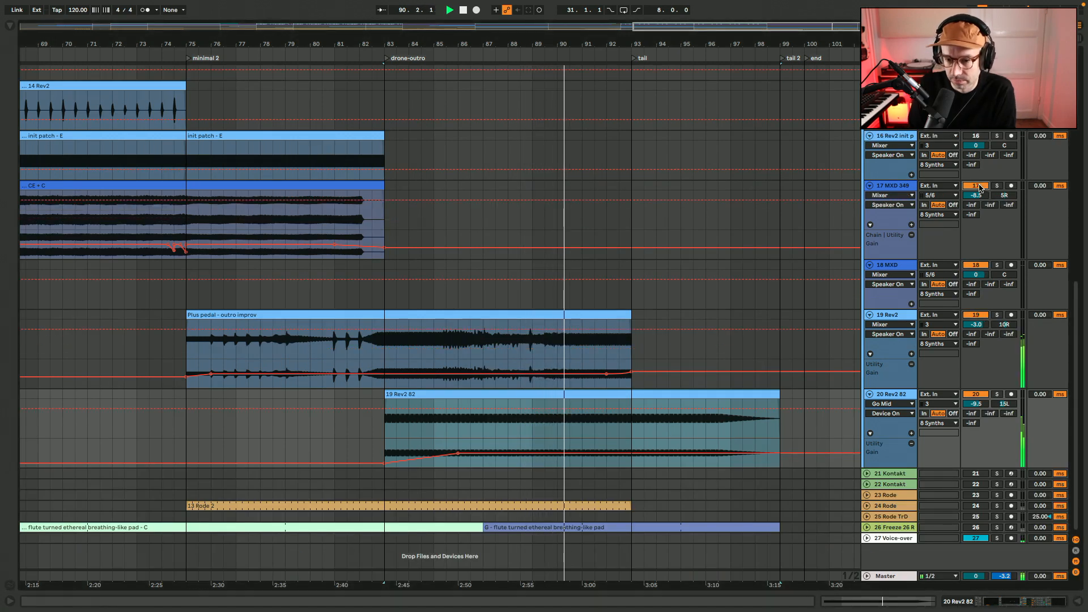
Stop playback and unmute the remaining muted synth tracks from track 16 up to track 9
left_click(534, 269)
key("minus")
key("minus")
key("minus")
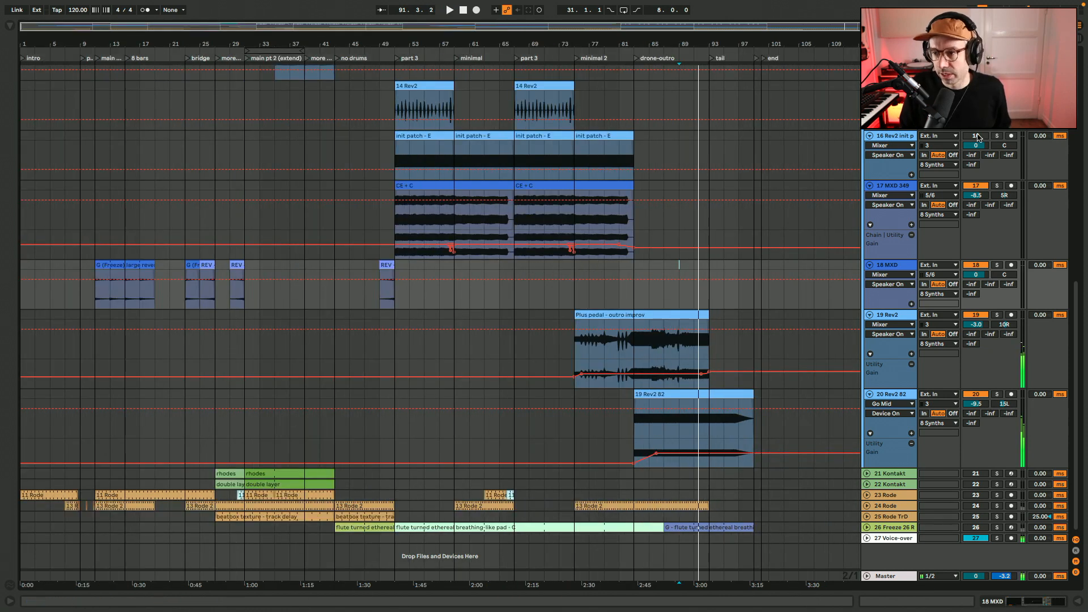
left_click(976, 136)
scroll(957, 161, "up", 6)
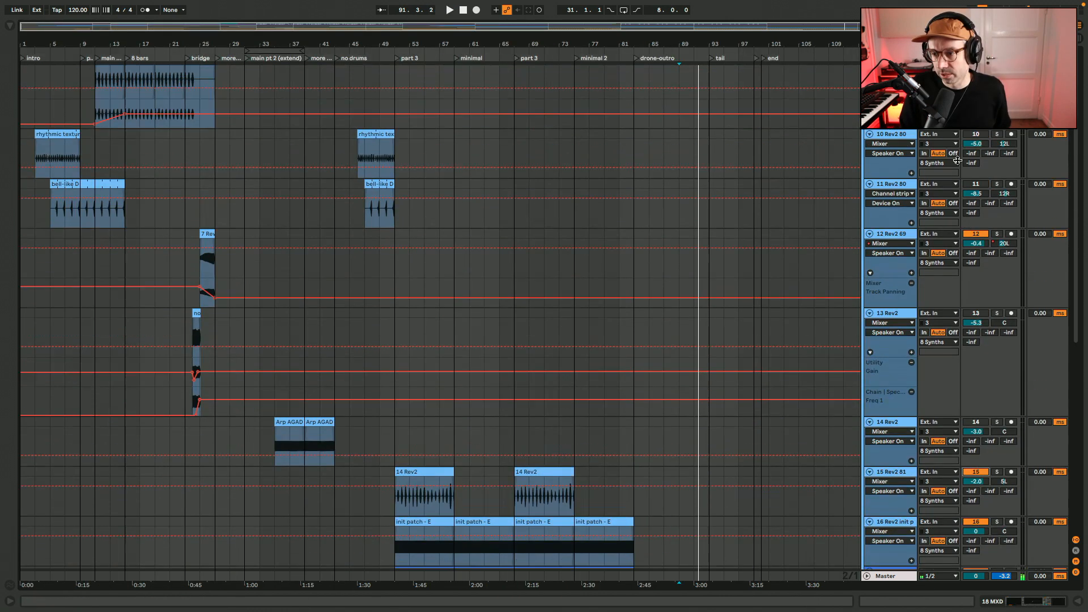
left_click(970, 423)
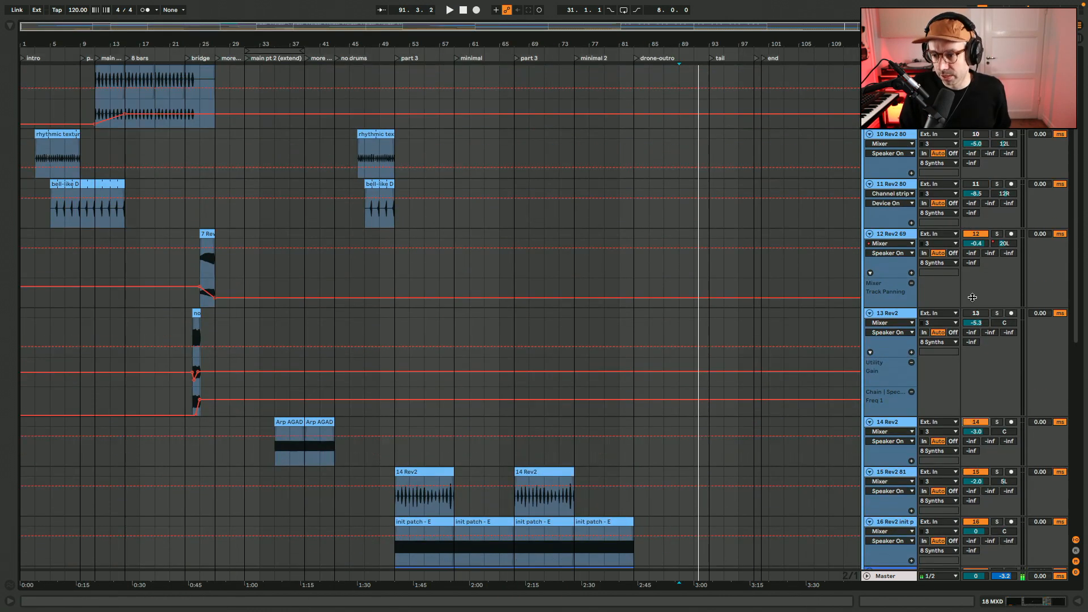
scroll(981, 138, "up", 2)
left_click(975, 143)
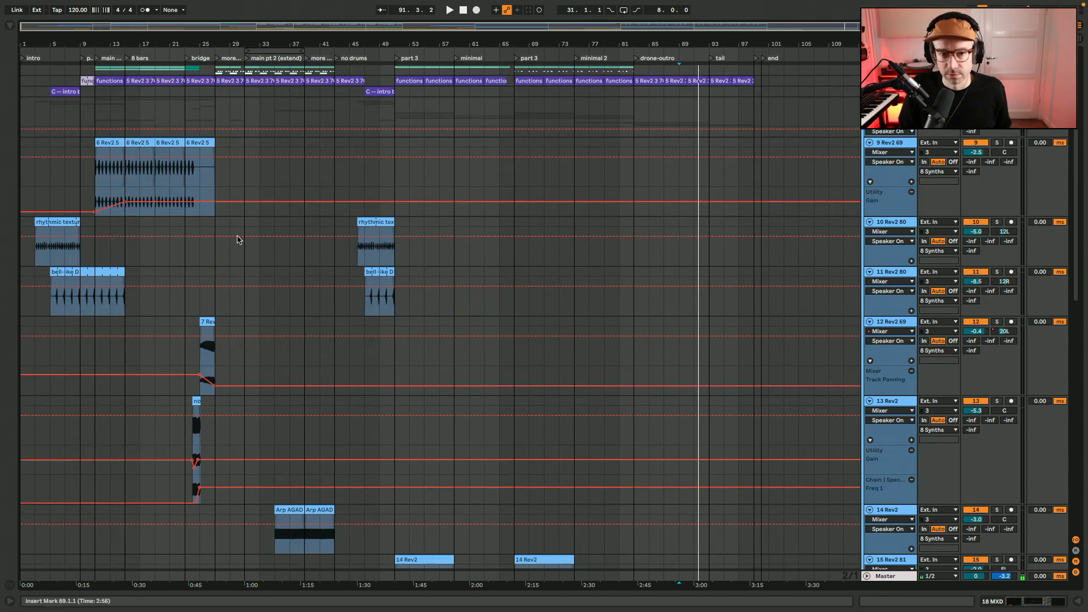
Play the synth tracks together from bar 19 into the bridge section
left_click(154, 257)
scroll(152, 260, "down", 10)
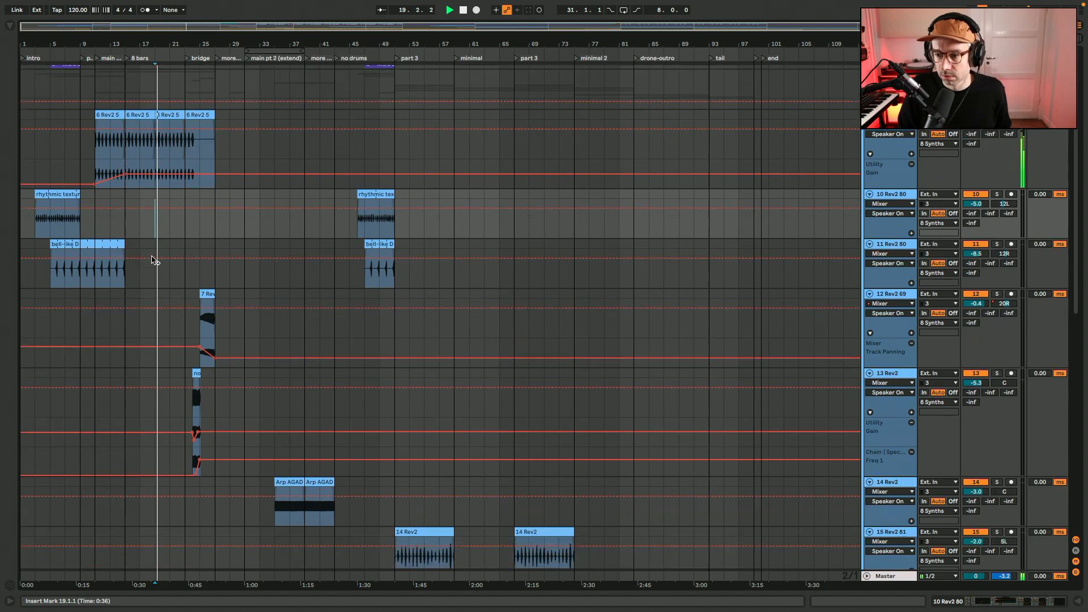
scroll(152, 260, "up", 10)
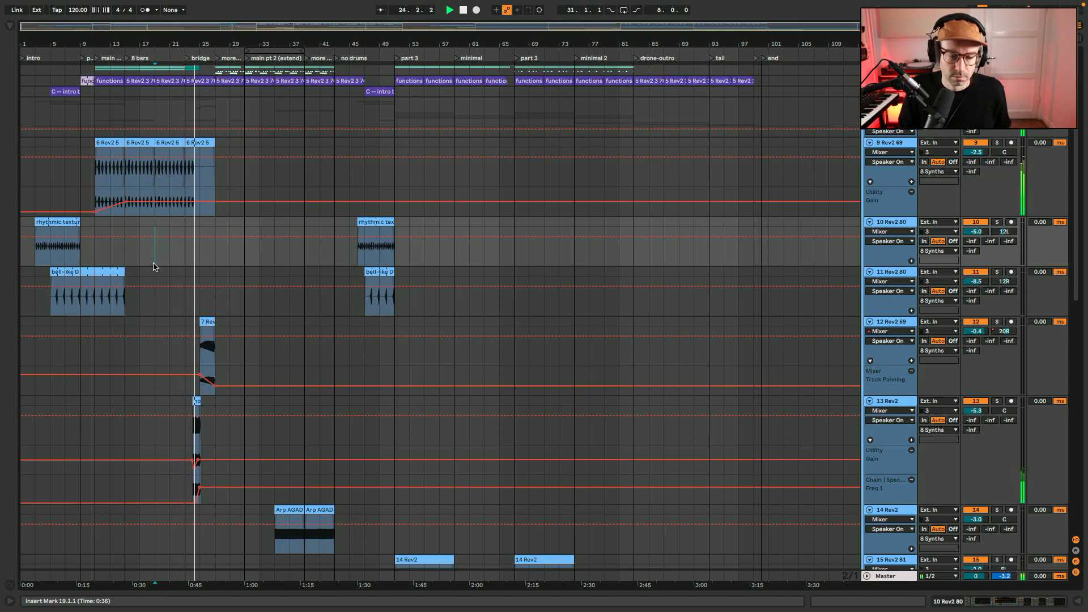
scroll(154, 264, "down", 10)
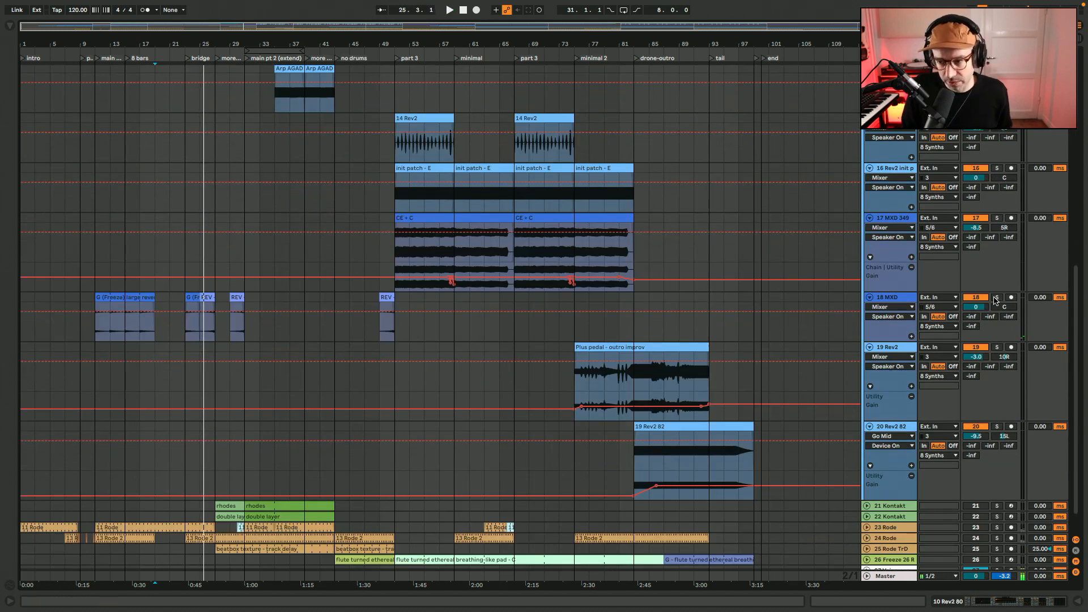
Solo track 18 MXD and audition its G (Freeze) large reverb clip from bar 11, briefly viewing the track's device chain
left_click(889, 299)
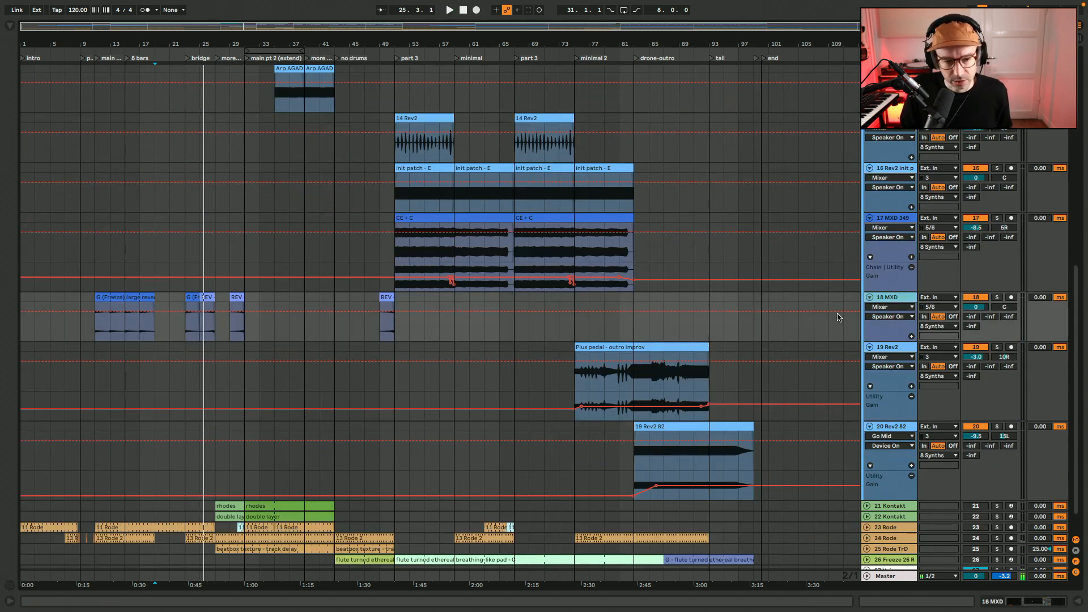
left_click(94, 335)
key("space")
key("z")
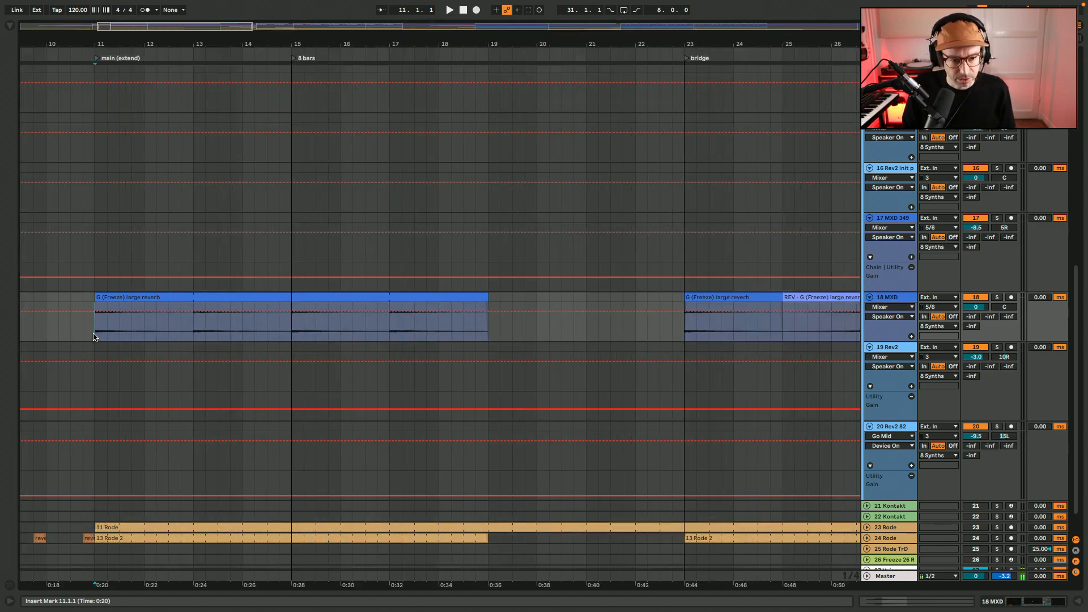
left_click(134, 299)
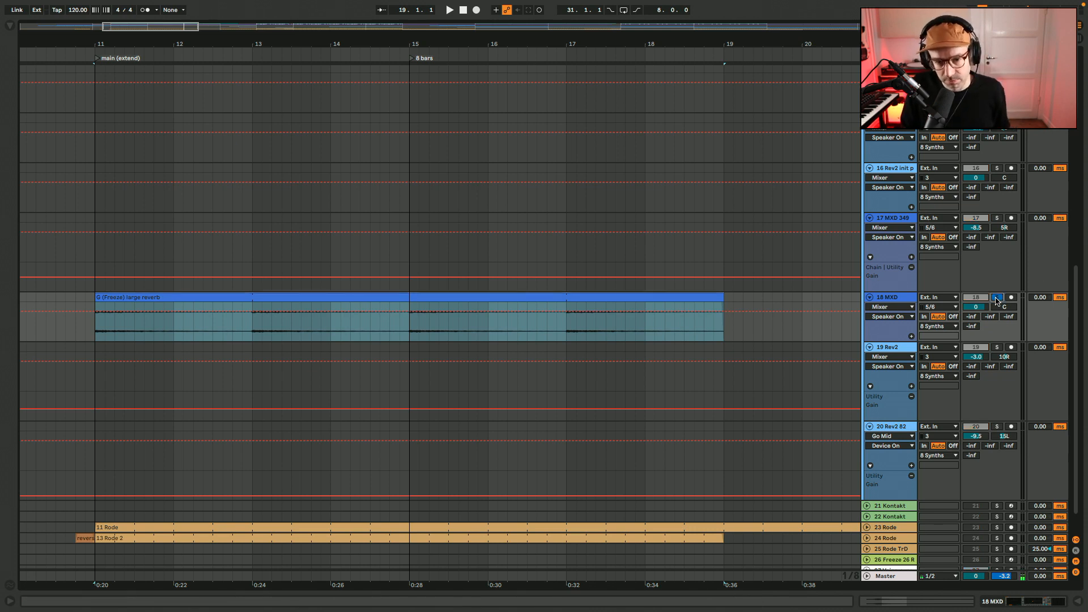
key("space")
left_click(1042, 601)
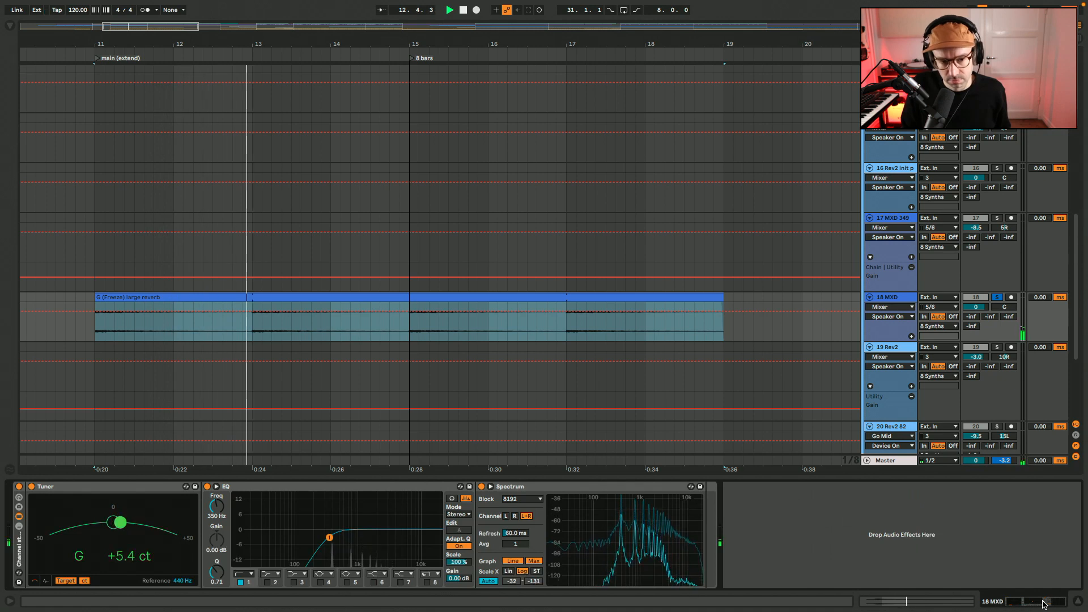
left_click(1042, 601)
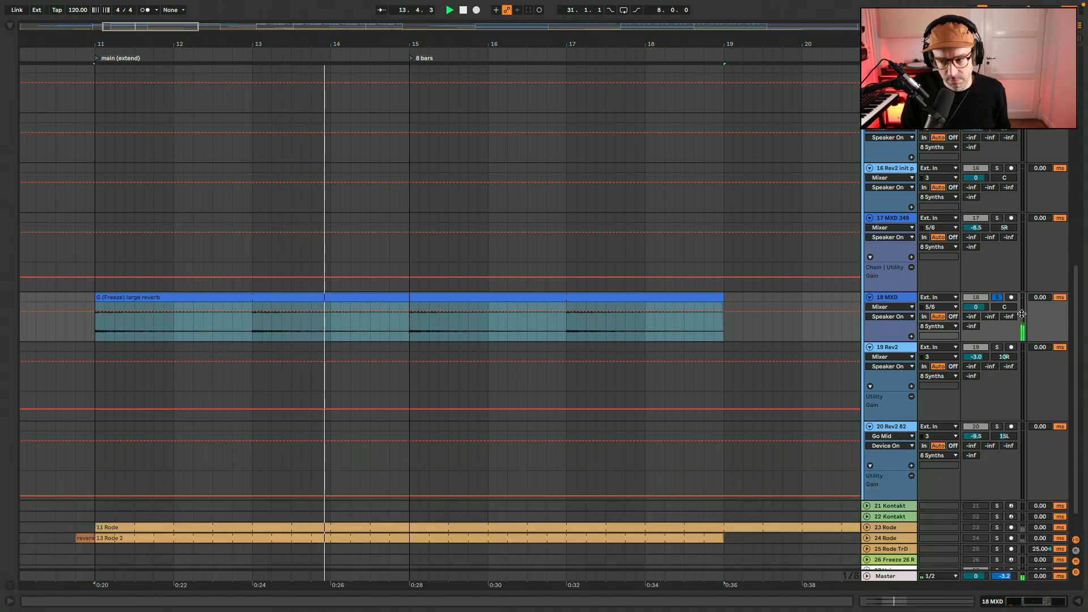
key("space")
Play all the synth tracks together from bar 11 through the main section into the 8 bars section
left_click(96, 336)
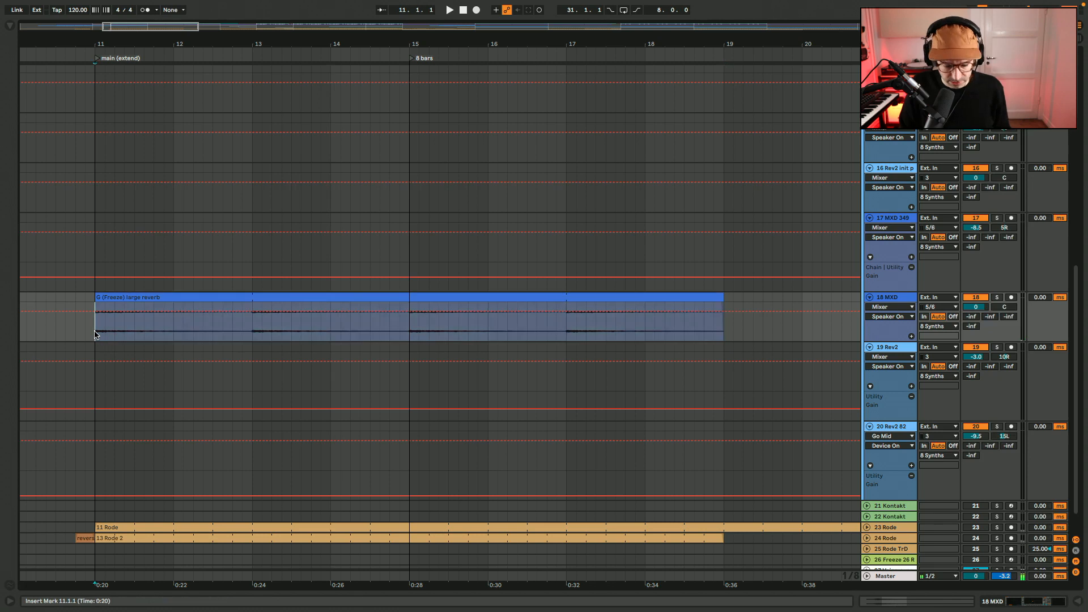
key("x")
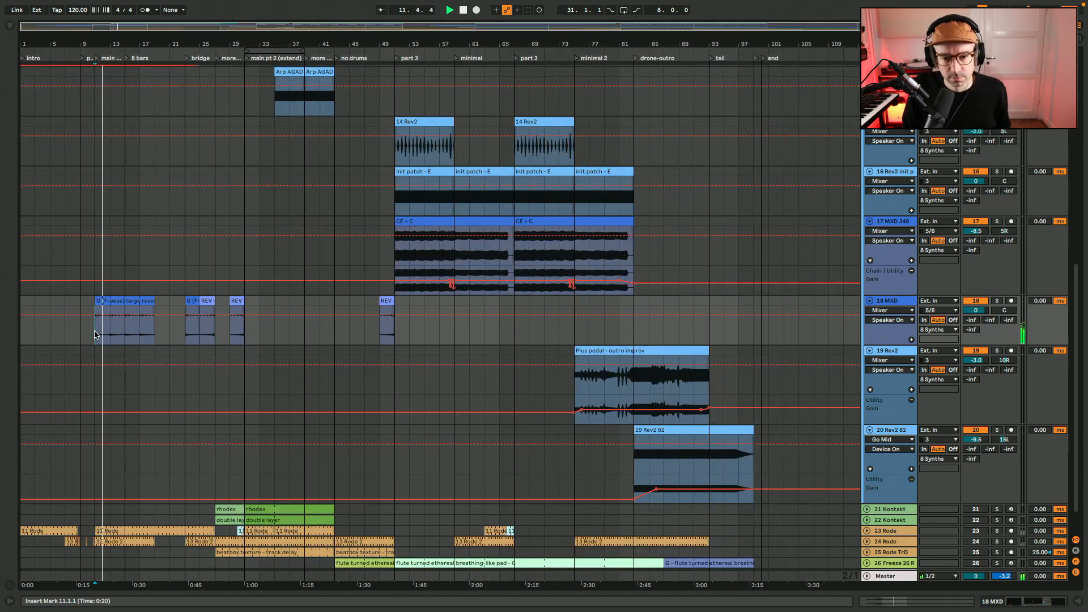
scroll(95, 334, "up", 10)
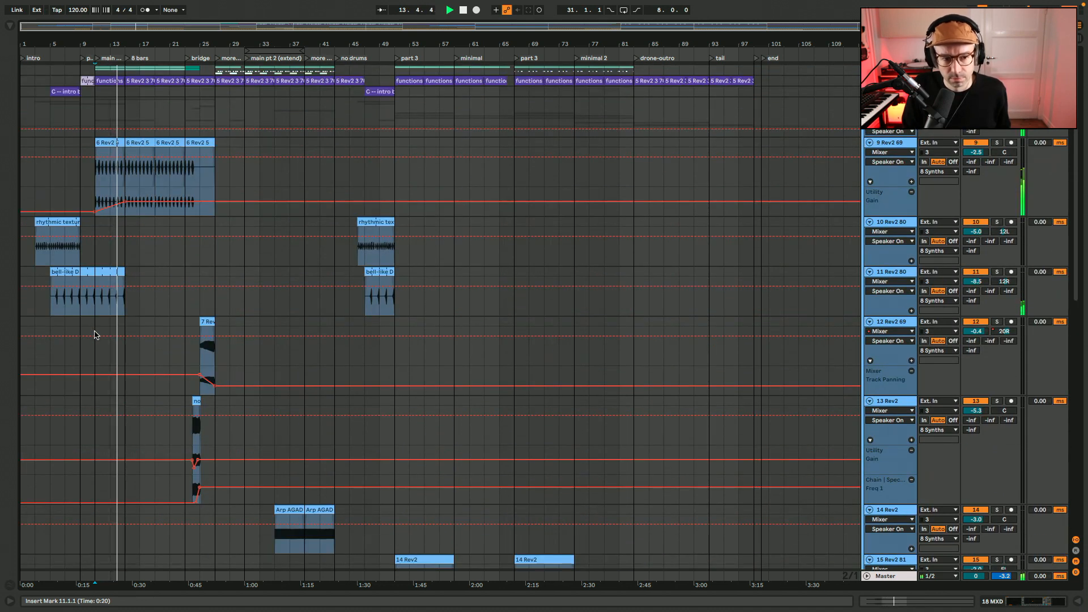
scroll(95, 335, "down", 3)
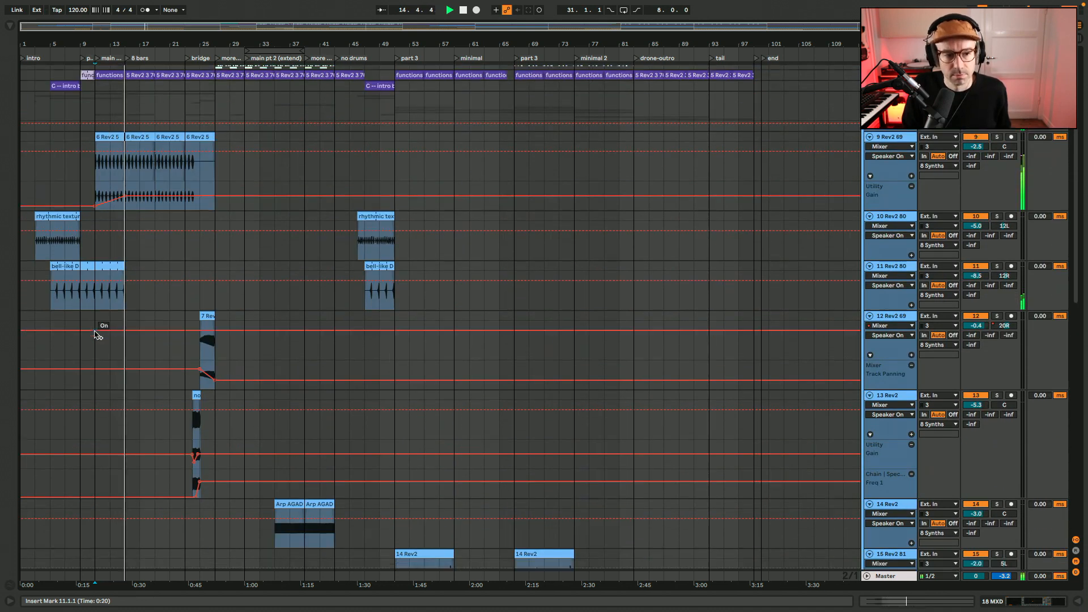
scroll(94, 335, "down", 10)
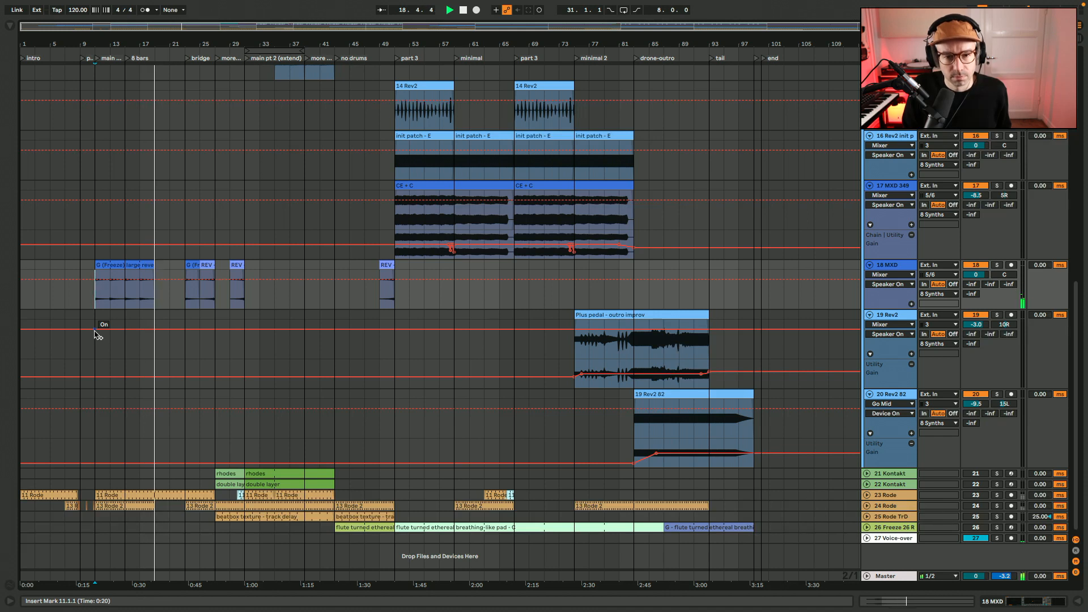
Play the synth tracks from bar 47 in the no drums section into part 3
left_click(363, 223)
scroll(363, 223, "up", 10)
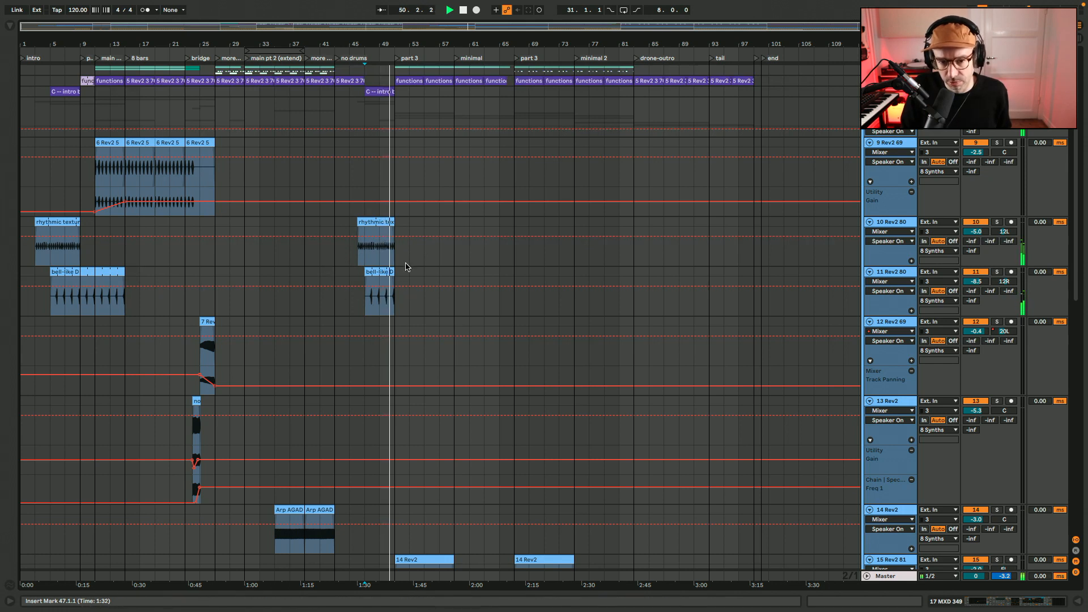
scroll(328, 310, "down", 10)
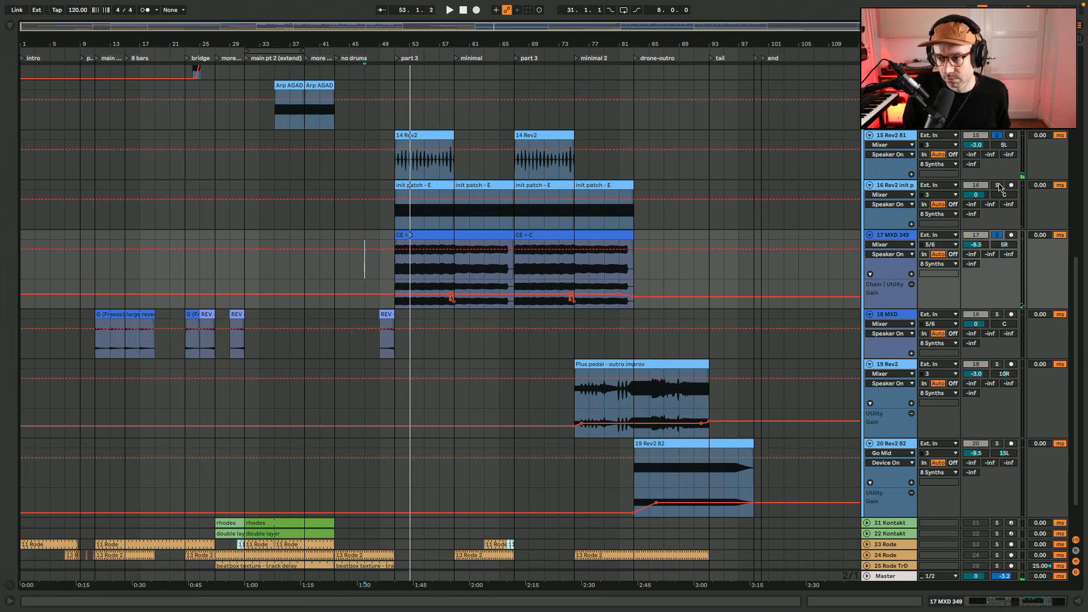
Select the first init patch - E clip on track 16 and play part 3 from bar 51
key("space")
key("space")
left_click(409, 184)
key("space")
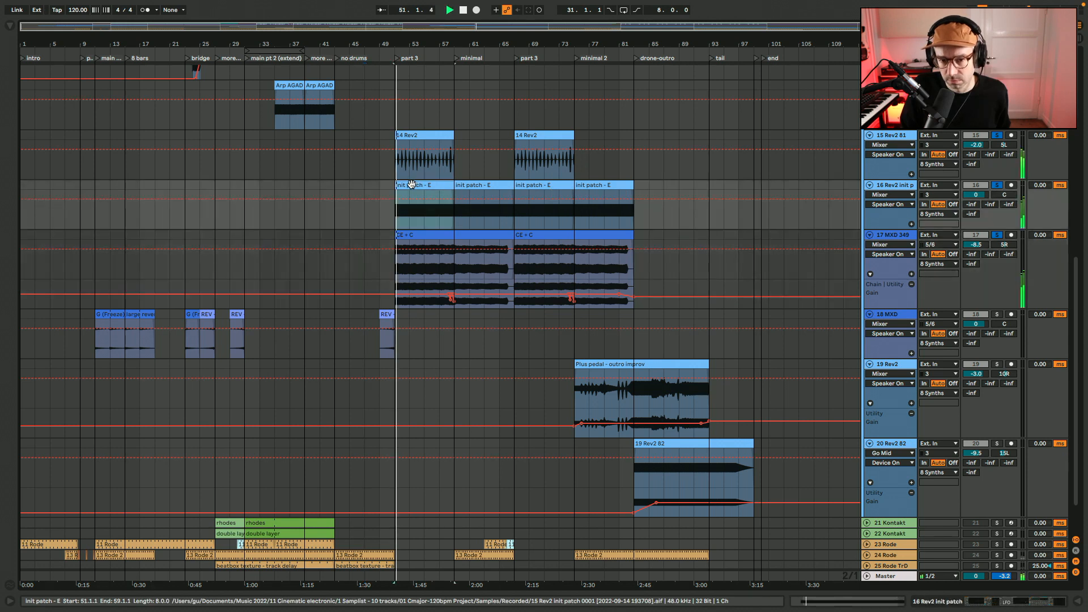
Play the synths from bar 49 through part 3 into the minimal section, selecting the first CE + C clip on track 17
key("space")
left_click(381, 188)
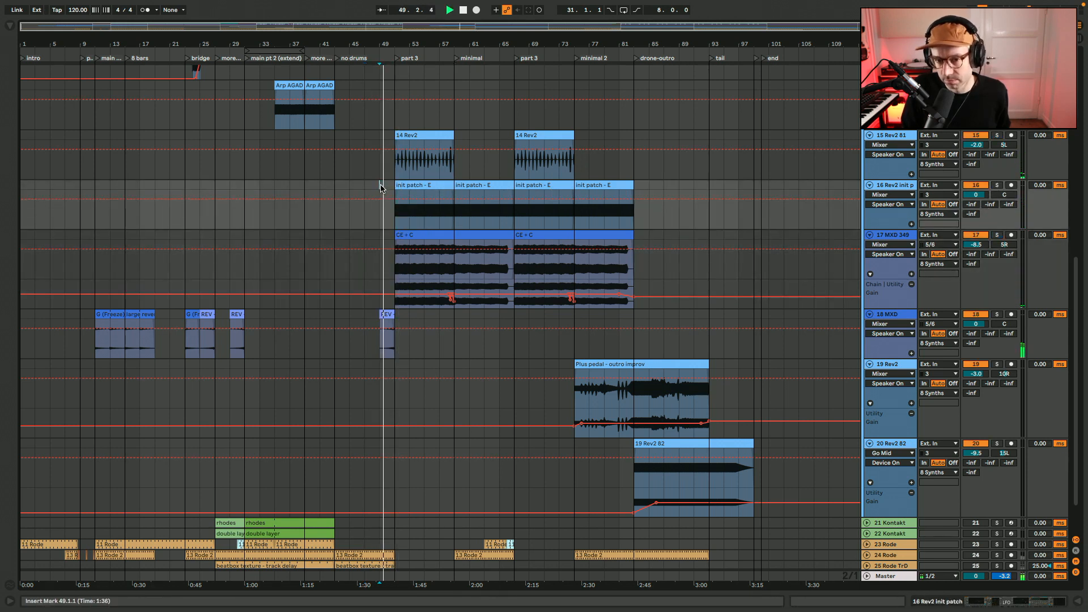
left_click(413, 234)
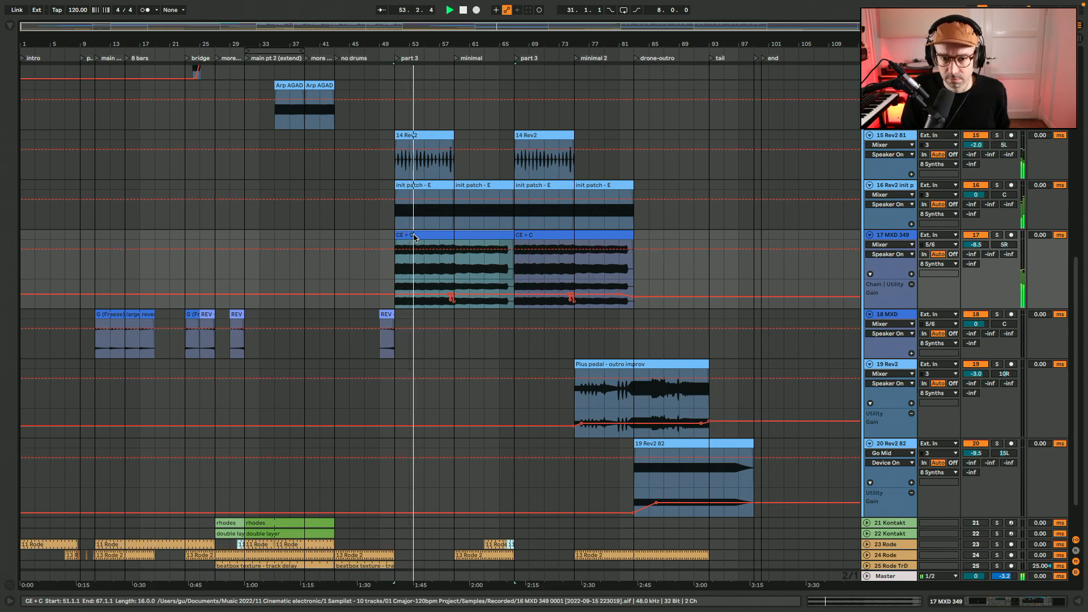
scroll(414, 237, "up", 10)
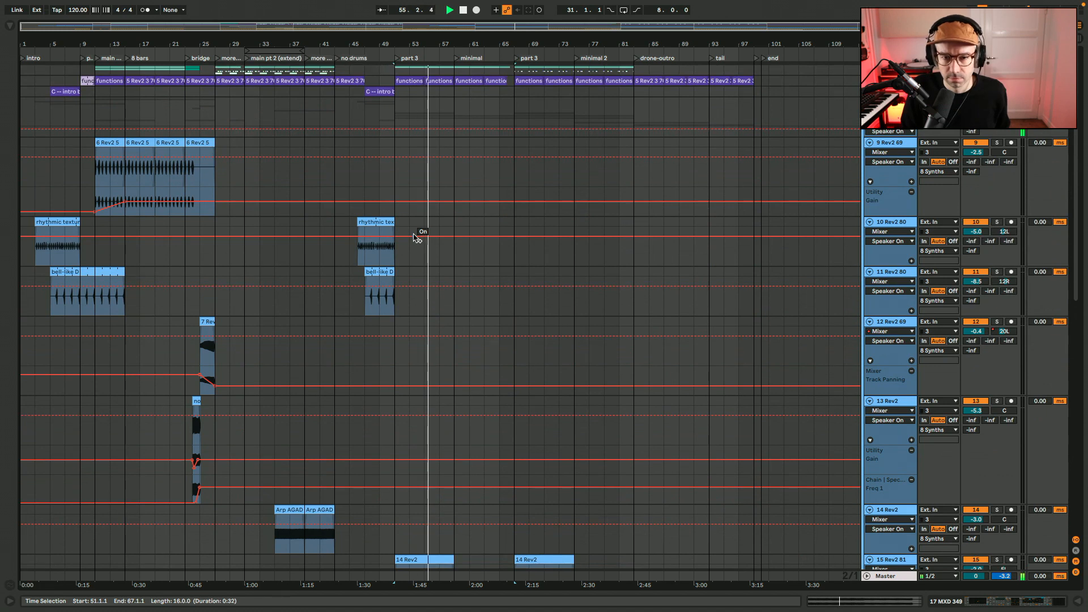
scroll(414, 237, "down", 7)
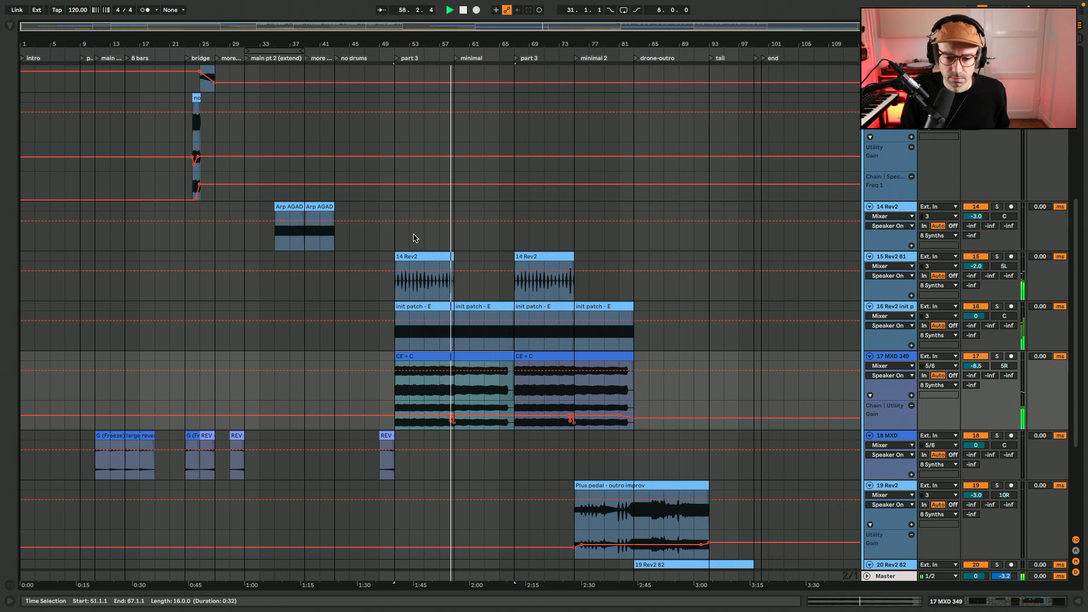
scroll(414, 238, "down", 5)
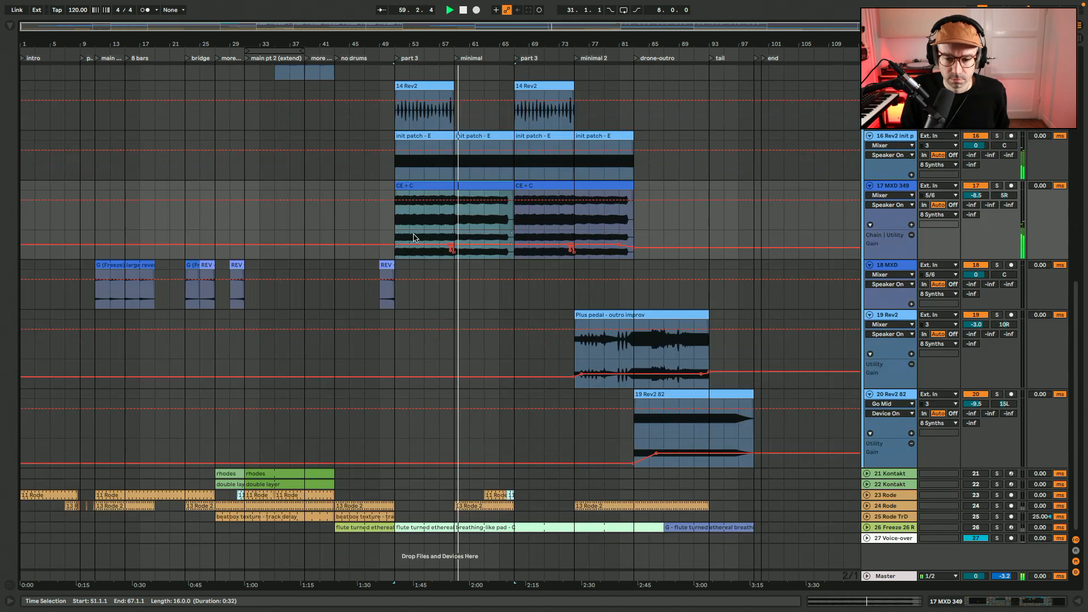
Play the synth tracks from bar 75 through minimal 2 into the drone-outro, then stop playback
left_click(559, 301)
key("space")
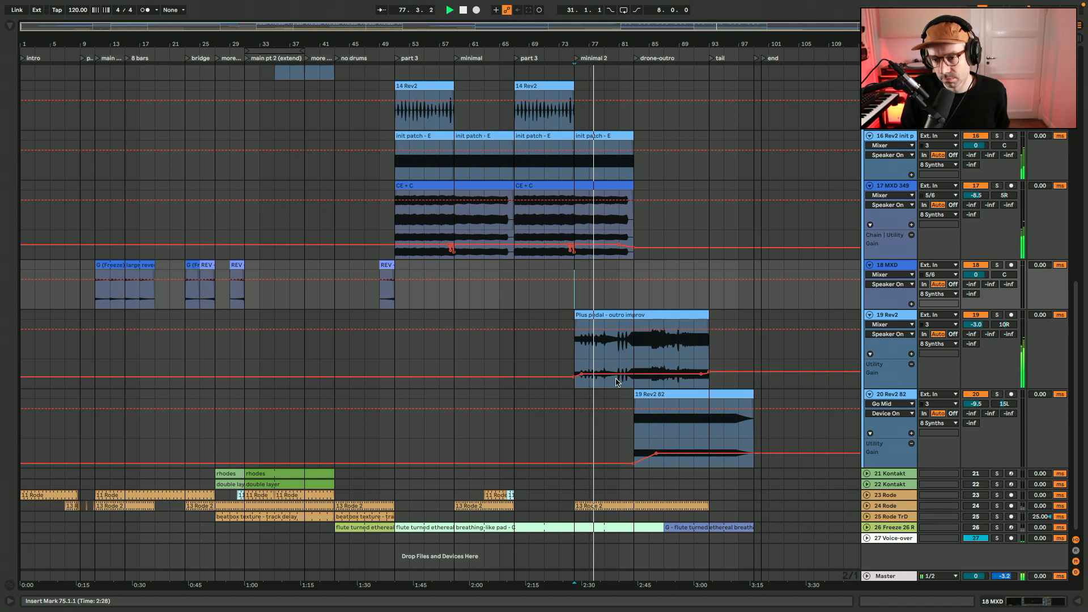
scroll(617, 382, "up", 10)
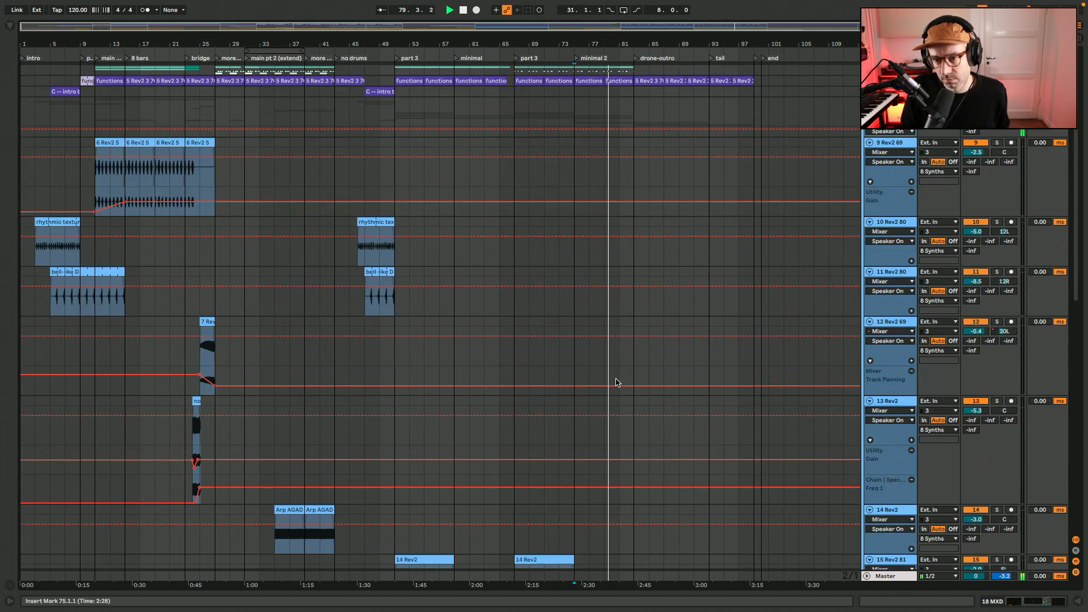
scroll(616, 382, "down", 10)
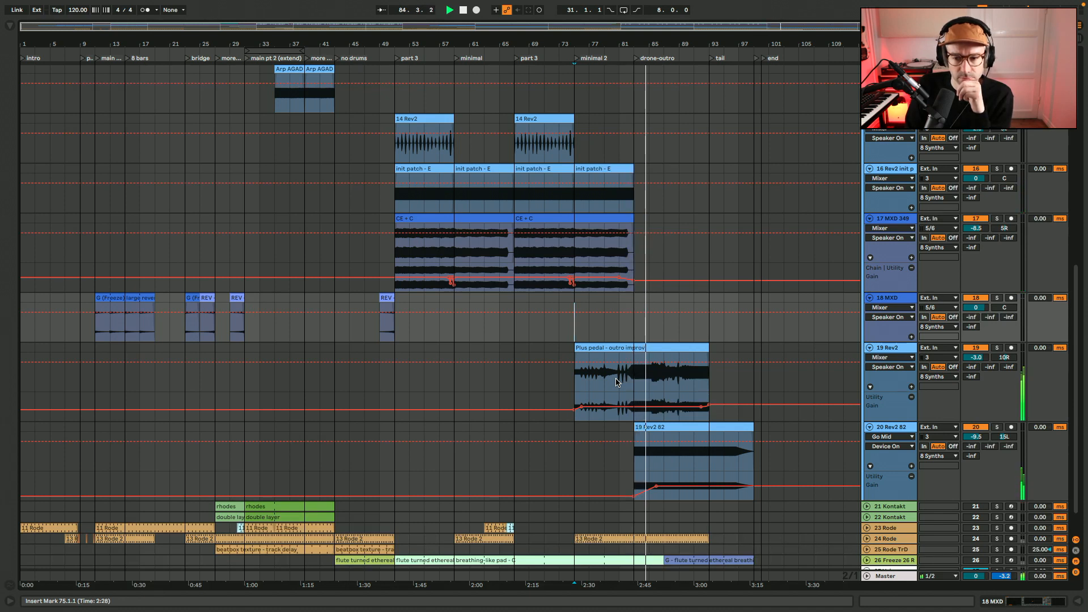
scroll(616, 382, "up", 8)
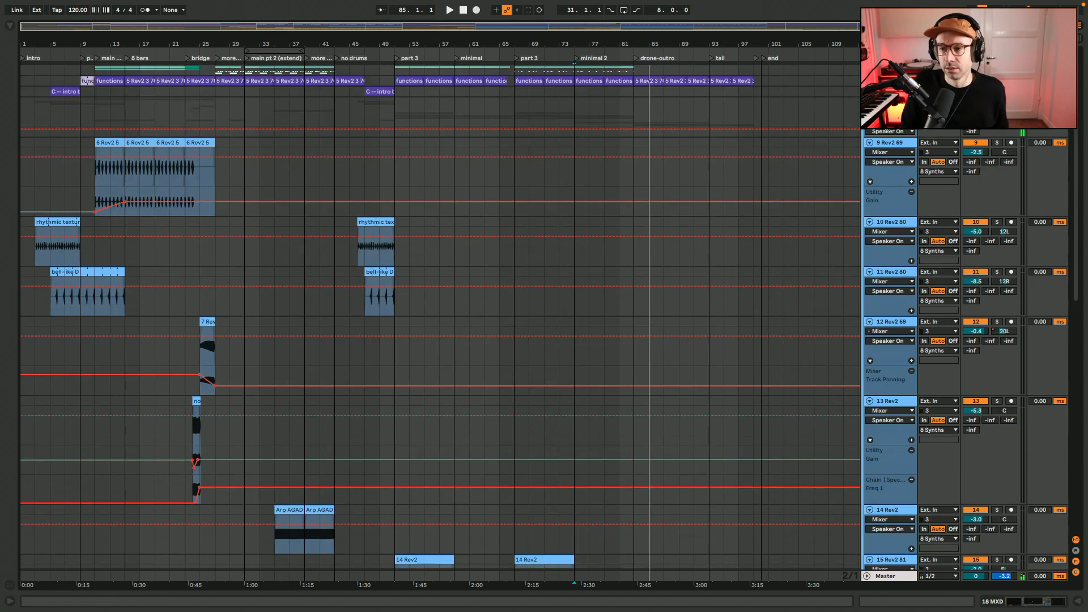
Fold the 8 Synths group and unfold tracks 21 and 22 Kontakt
scroll(440, 348, "down", 10)
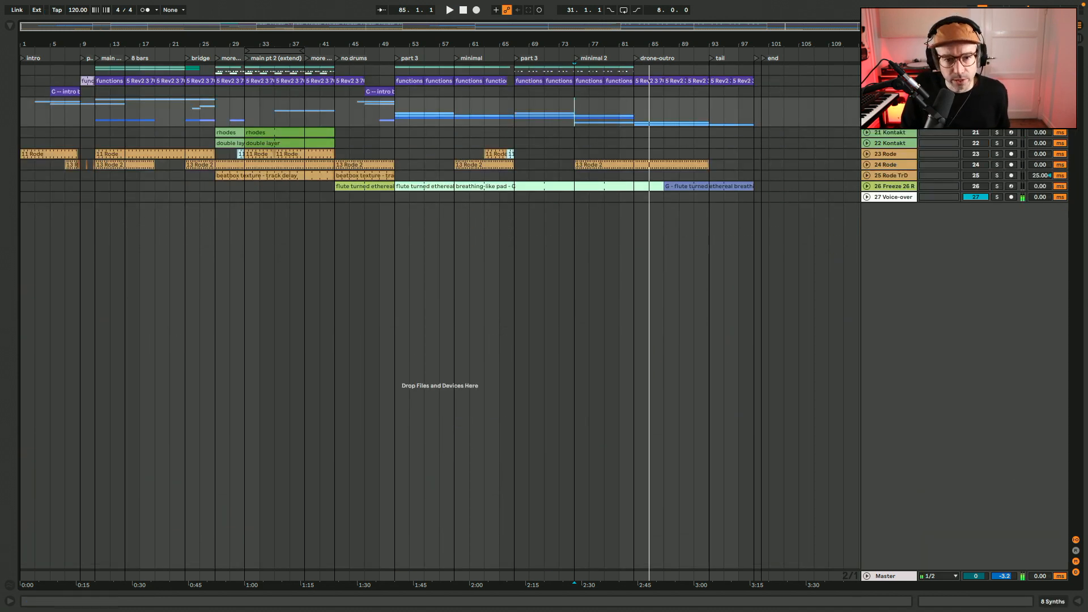
left_click(868, 143)
left_click(866, 132)
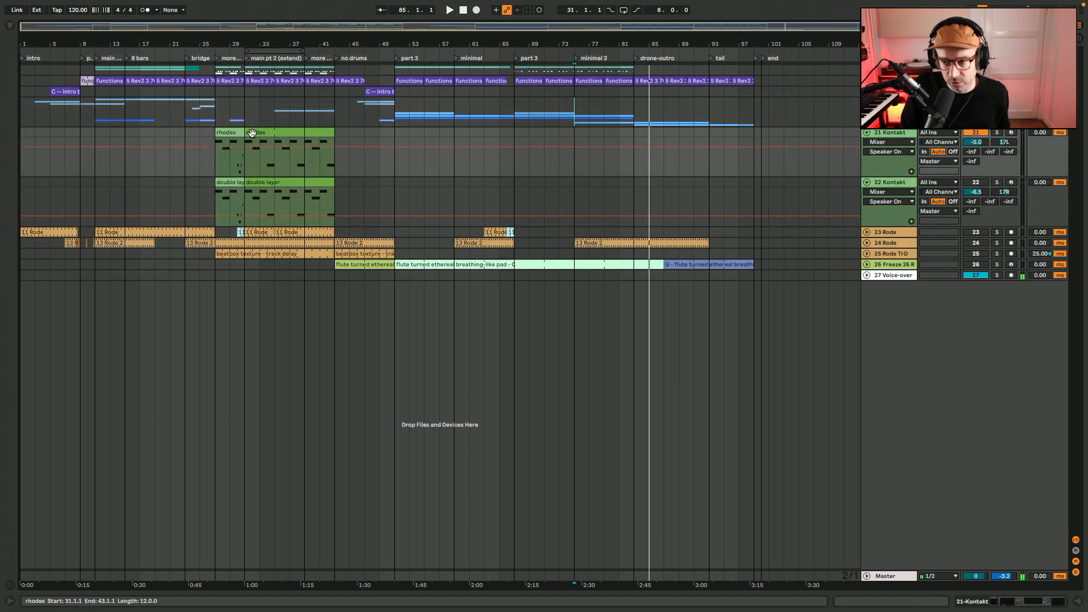
Select the first rhodes clip on track 21 Kontakt and play it from bar 27 in the more perc section
left_click(233, 130)
left_click_drag(189, 34, 117, 109)
key("space")
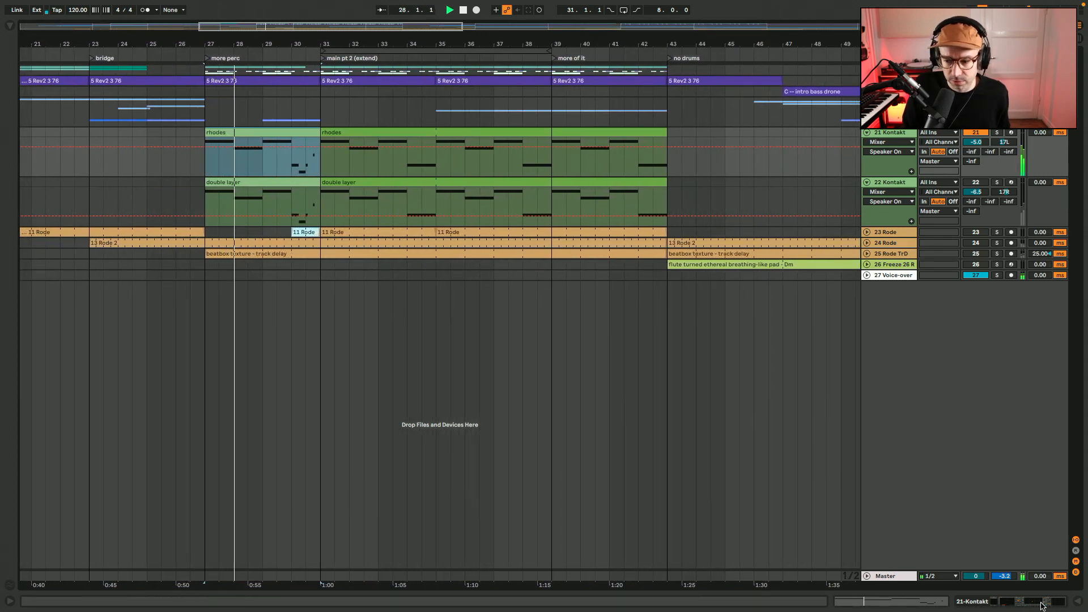
Show track 21's device chain and open its Kontakt instrument window to examine the Roady Bass Split patch, then stop playback
left_click(1076, 602)
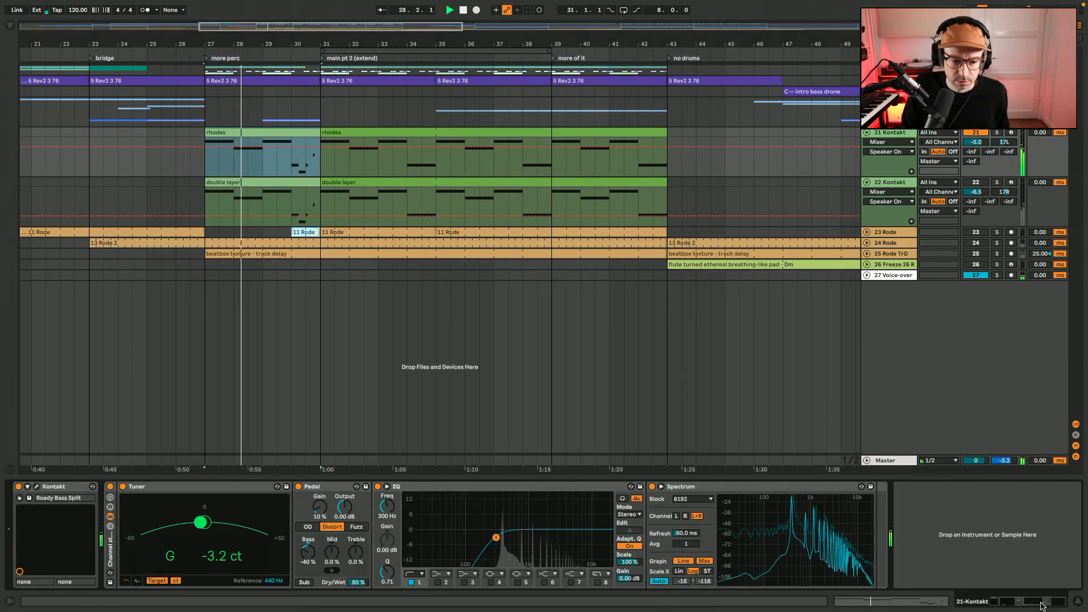
left_click(36, 486)
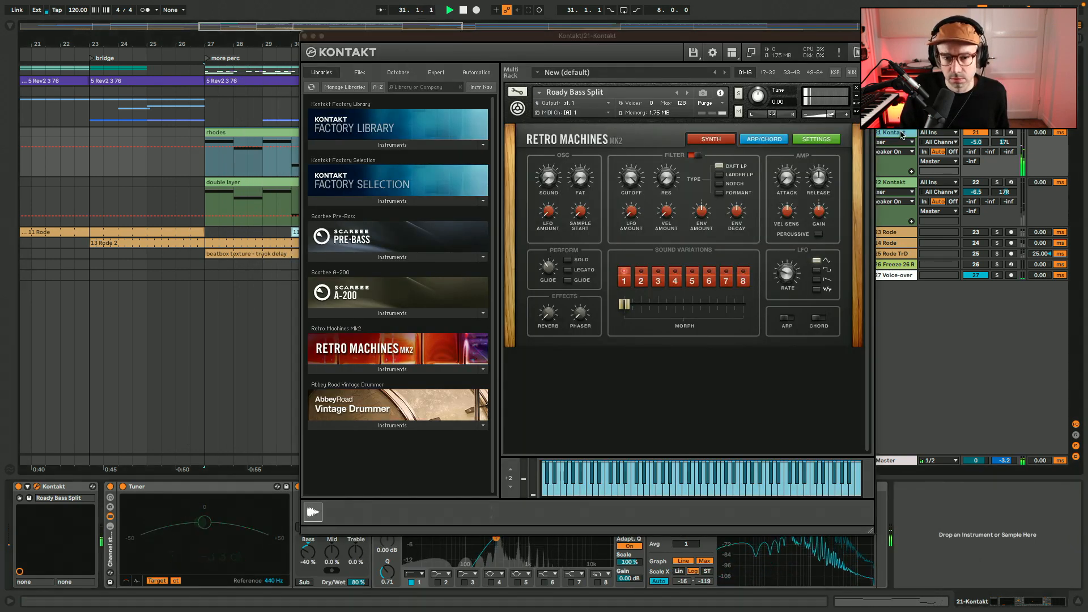
left_click(900, 182)
left_click(899, 135)
key("space")
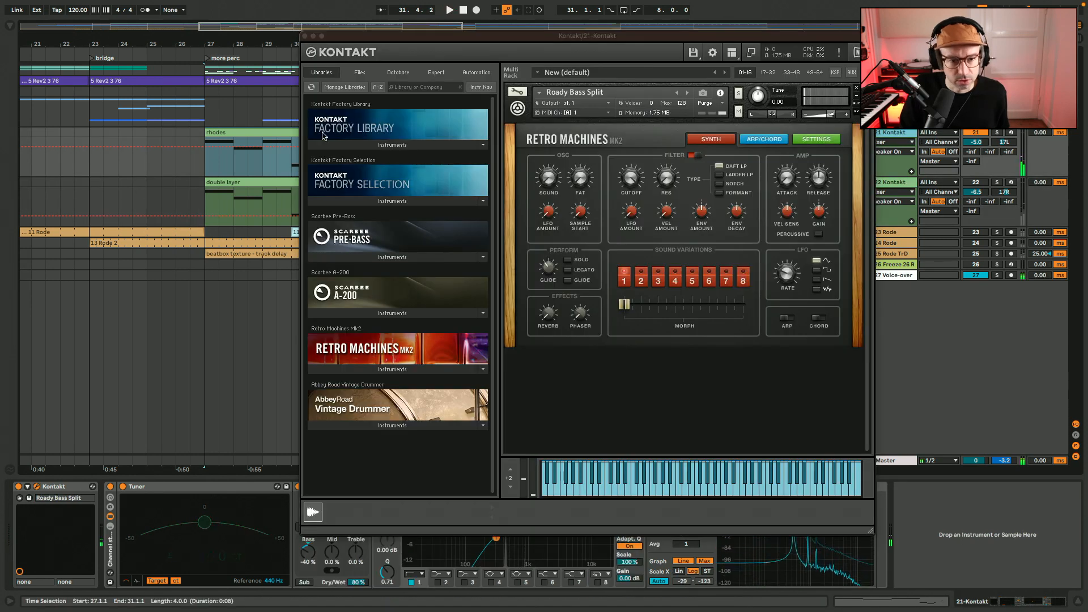
Close the Kontakt window and play the rhodes clip from bar 27, comparing track 21 with its Pedal off and on
left_click_drag(358, 38, 341, 28)
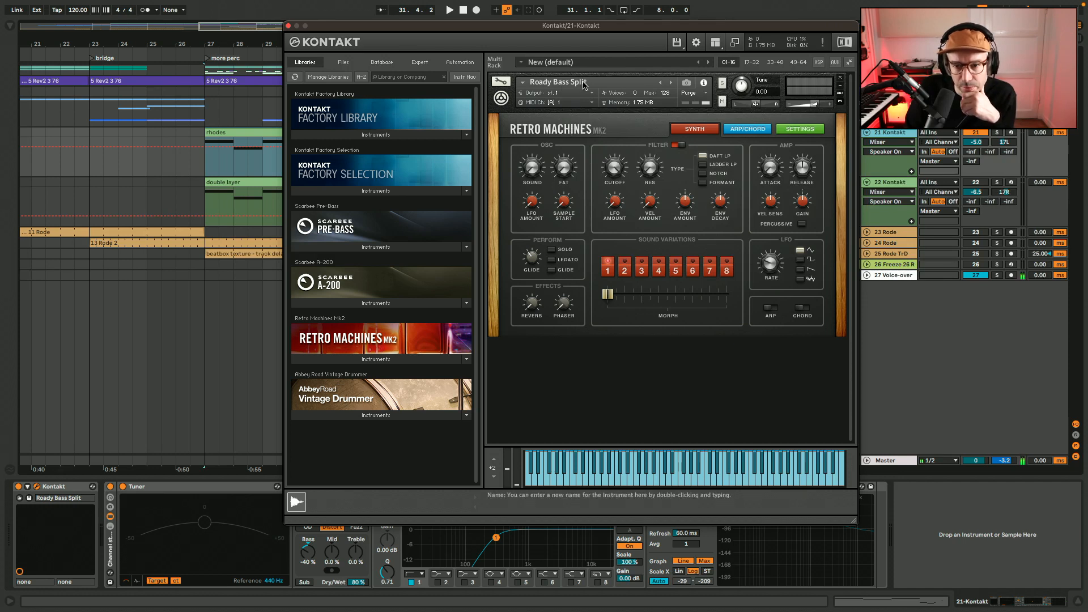
left_click(288, 26)
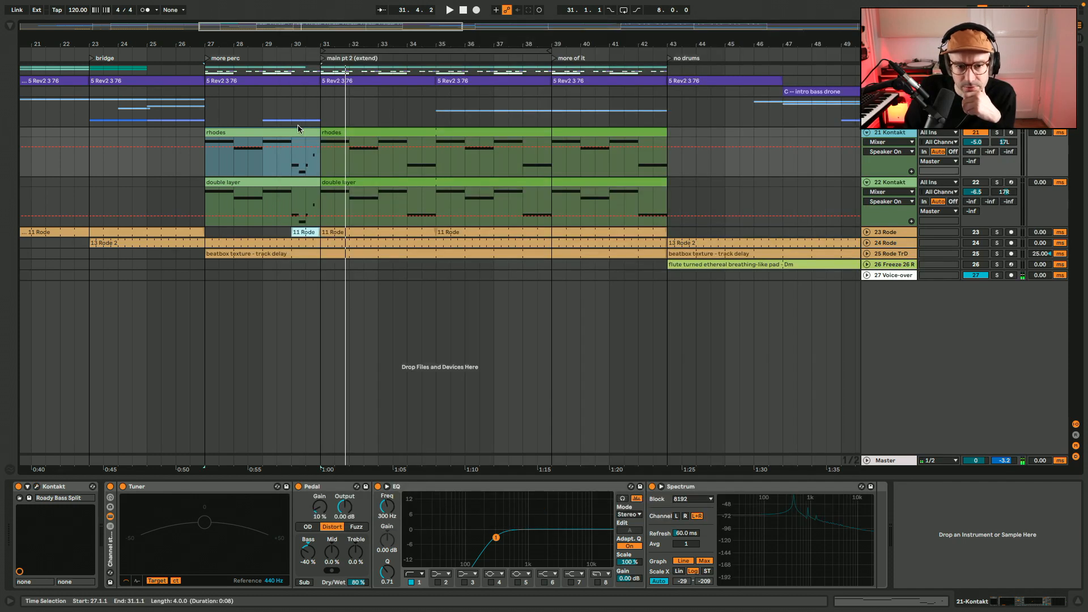
left_click(299, 486)
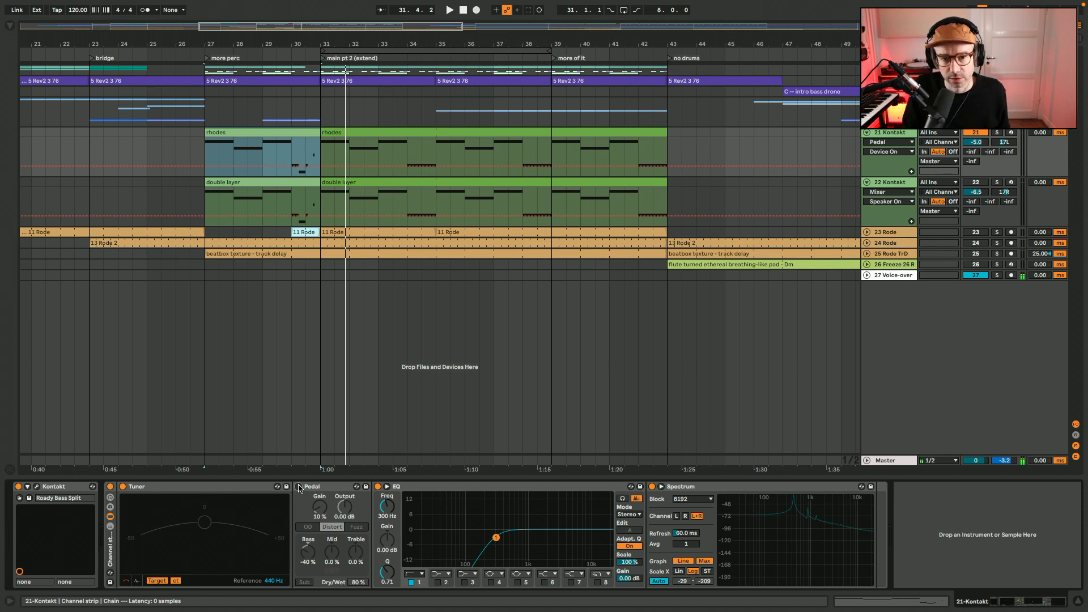
key("space")
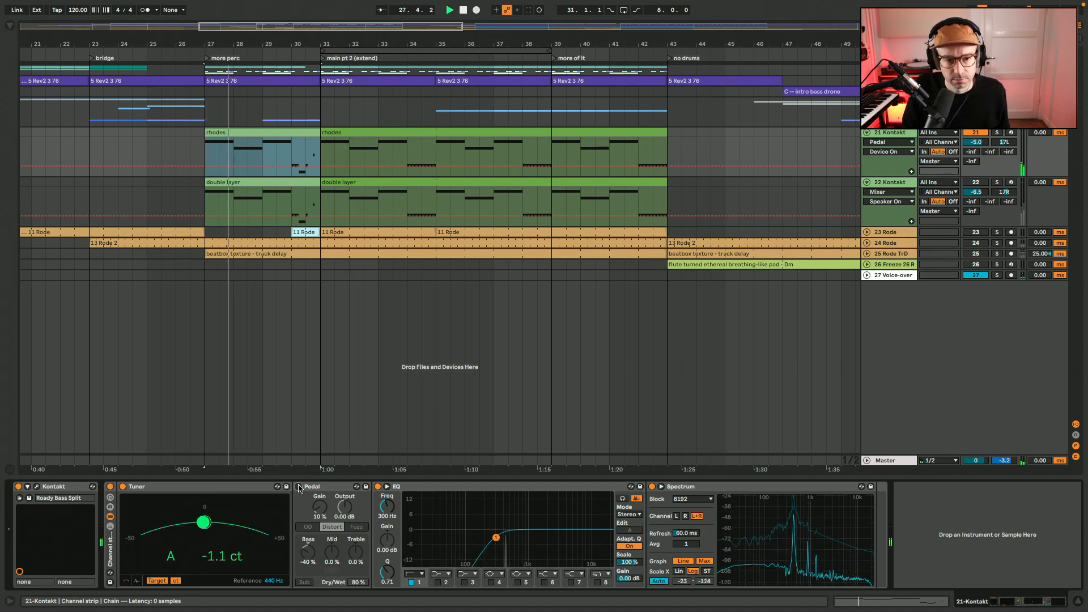
left_click(299, 486)
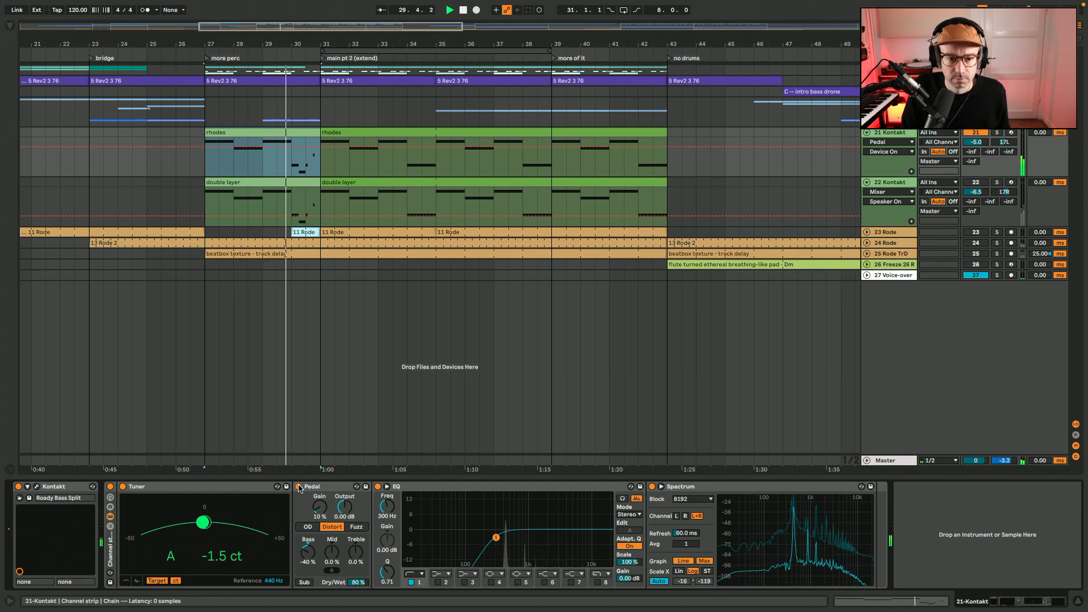
Stop playback, activate track 22 Kontakt, mute track 21 and shift the bar 27 selection down to the double layer clip
left_click(901, 183)
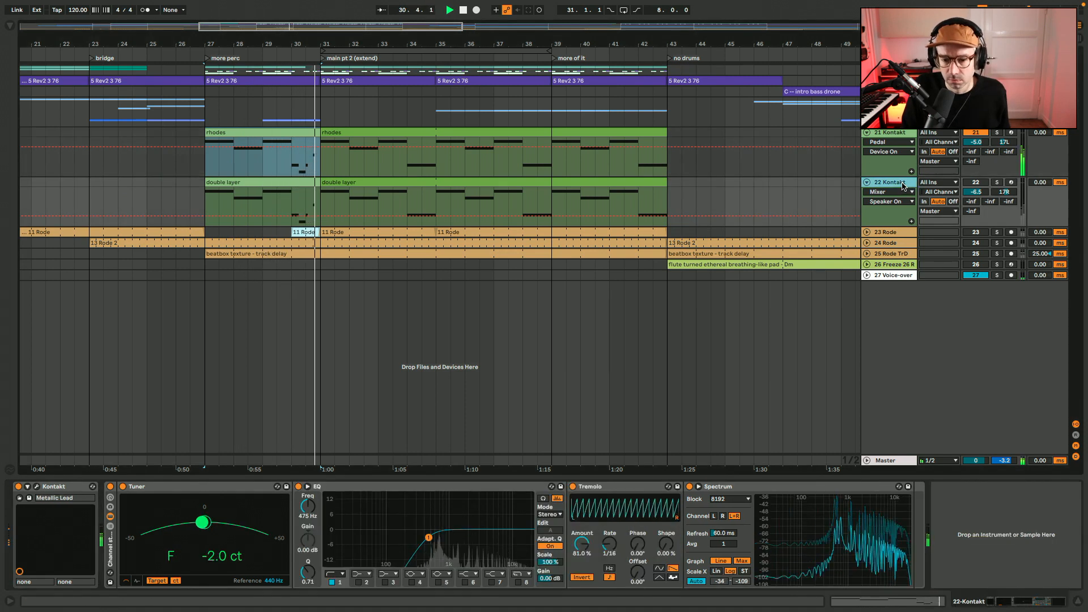
key("space")
left_click(975, 182)
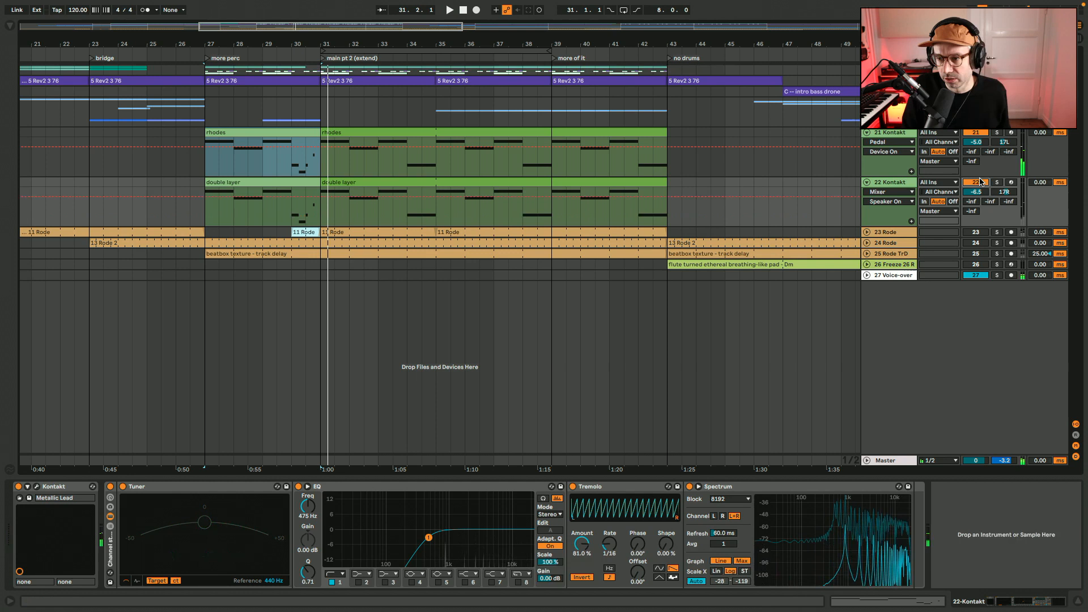
left_click(975, 132)
key("Down")
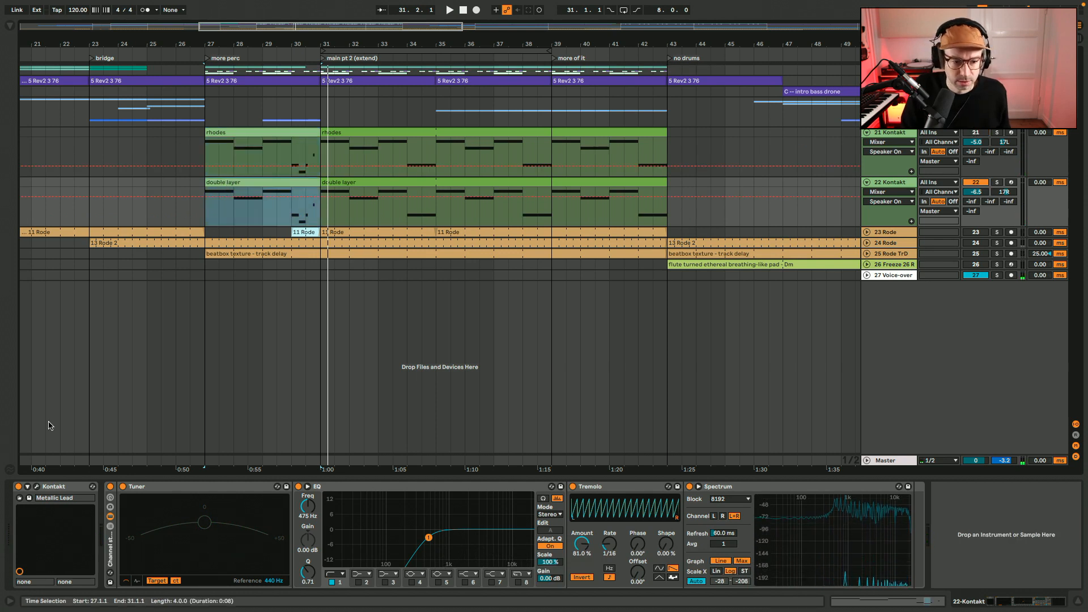
Check track 22's Metallic Lead patch in Kontakt, then play the double layer clip with its Tremolo off and back on
left_click(36, 486)
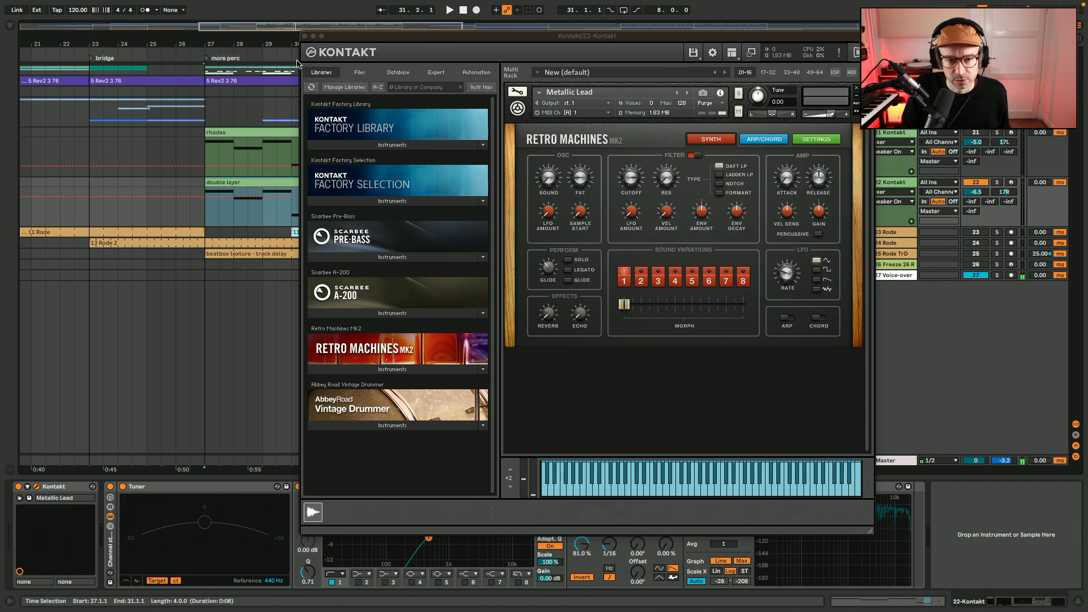
left_click(304, 36)
key("space")
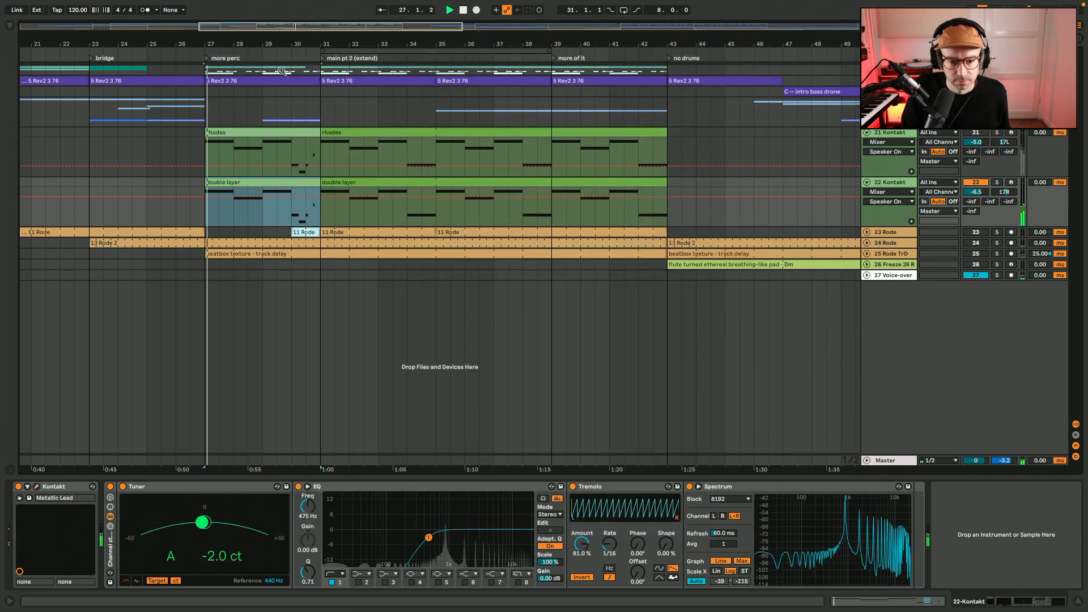
left_click(572, 486)
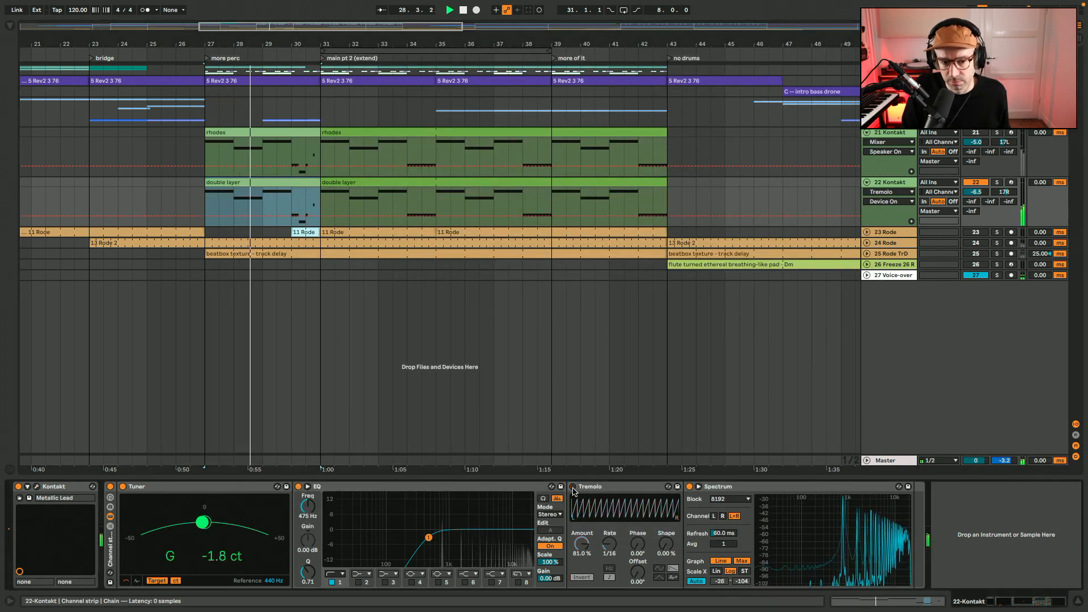
left_click(573, 486)
Compare the MIDI notes of the first double layer and rhodes clips, then return to the arrangement and stop playback
left_click(252, 179)
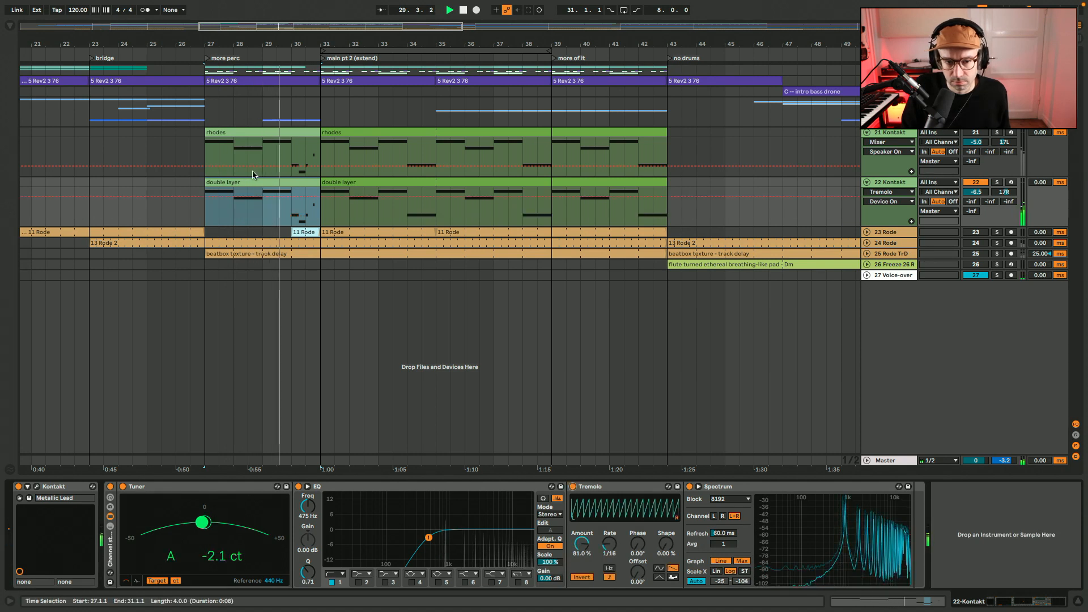
double_click(253, 180)
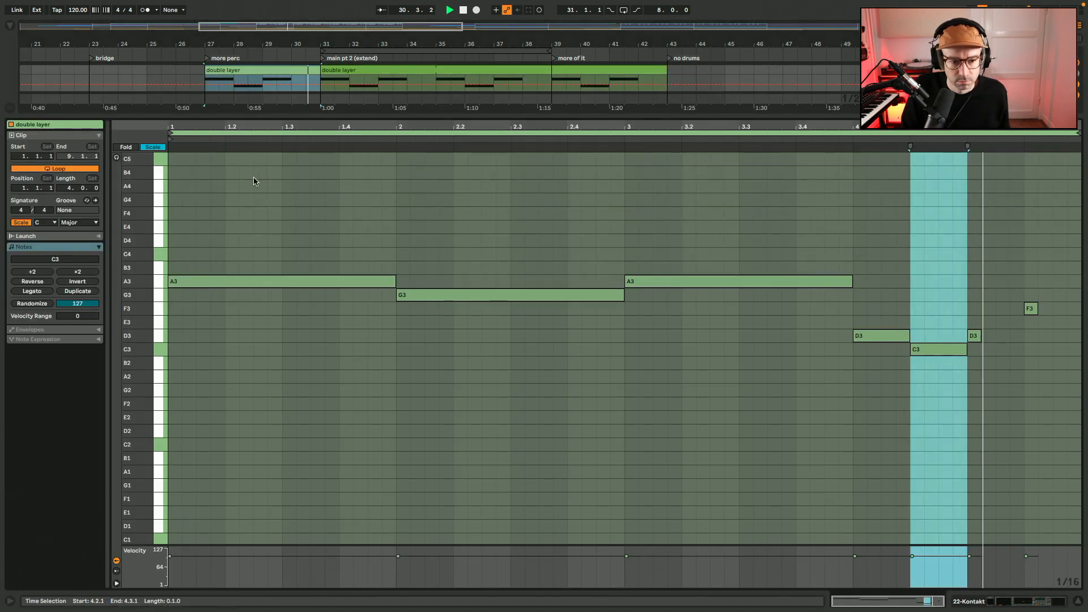
key("shift+Tab")
double_click(240, 124)
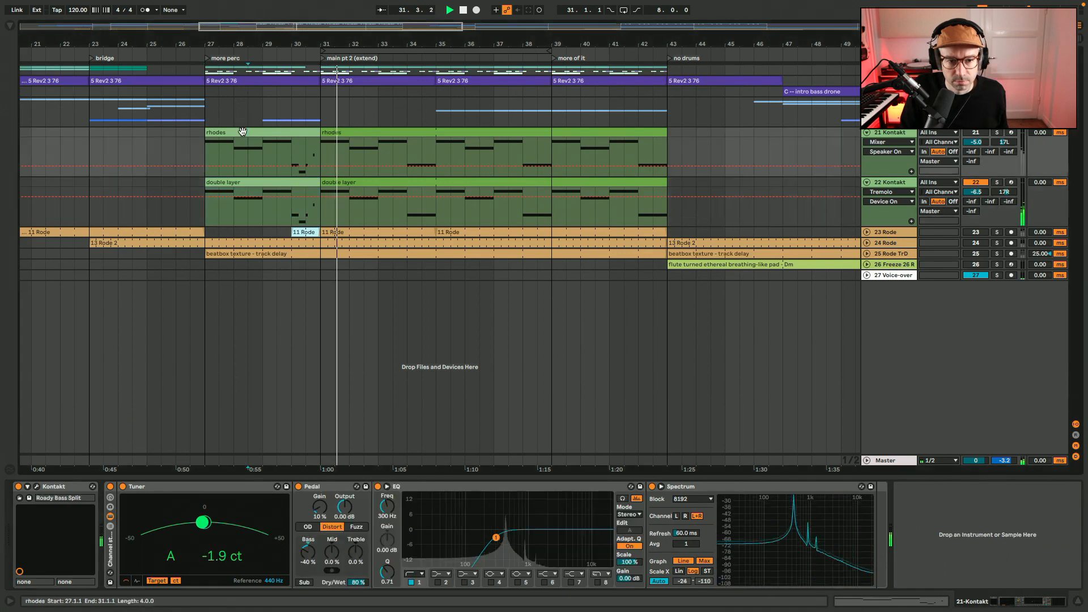
key("shift+Tab")
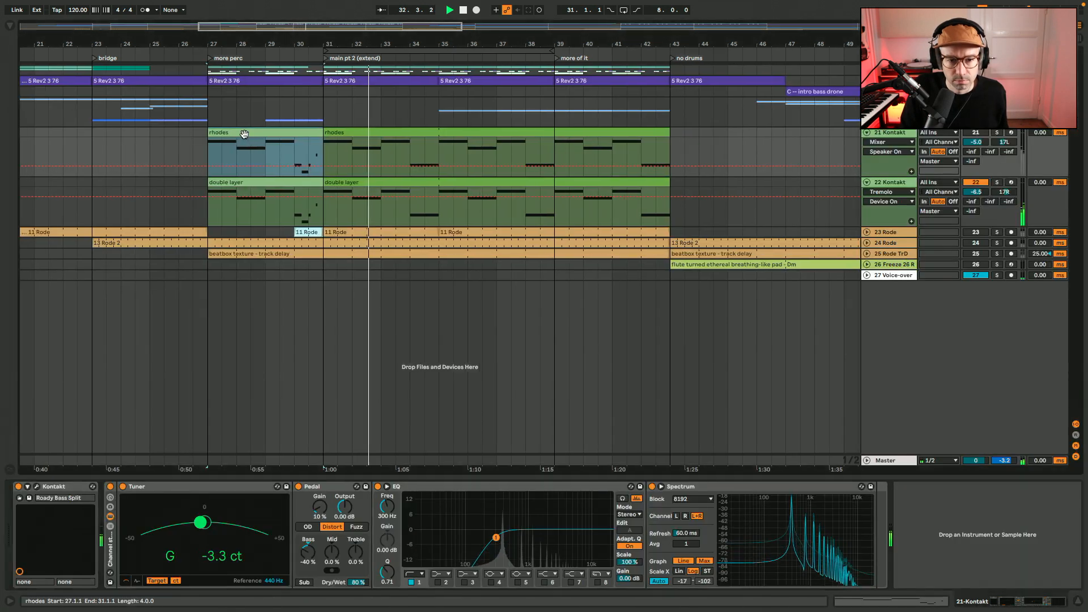
double_click(299, 186)
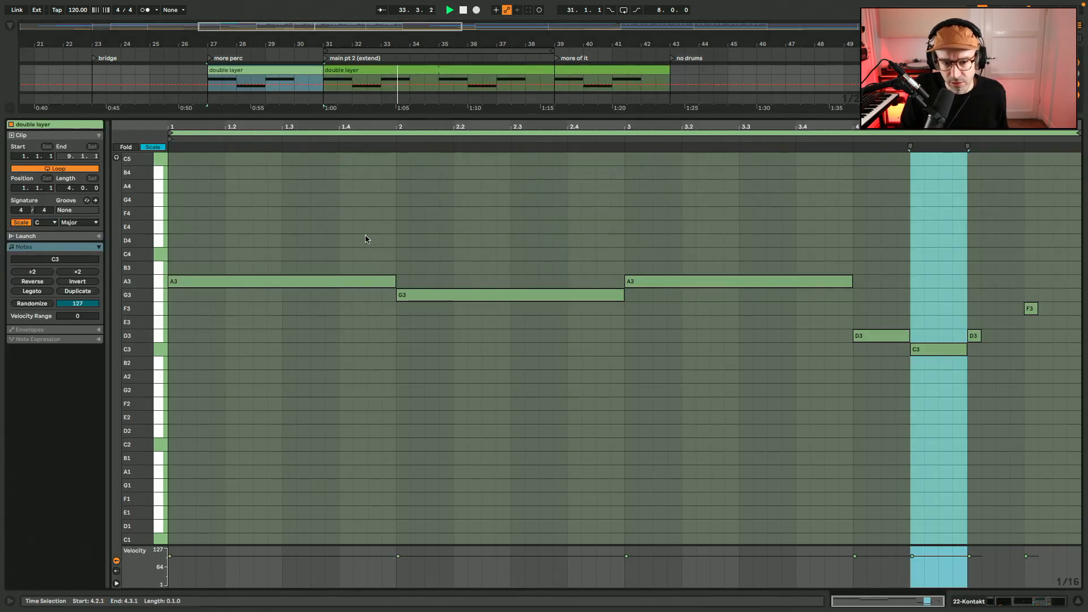
key("shift+Tab")
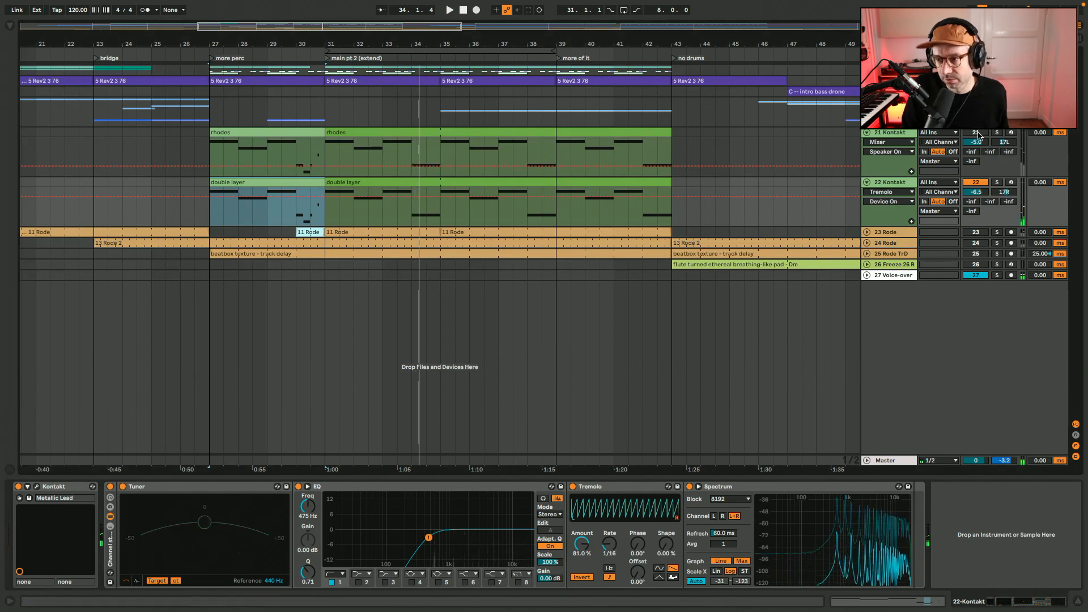
Play the rhodes and double layer tracks together from bar 27, replay them from 26.3.1, then stop playback
key("space")
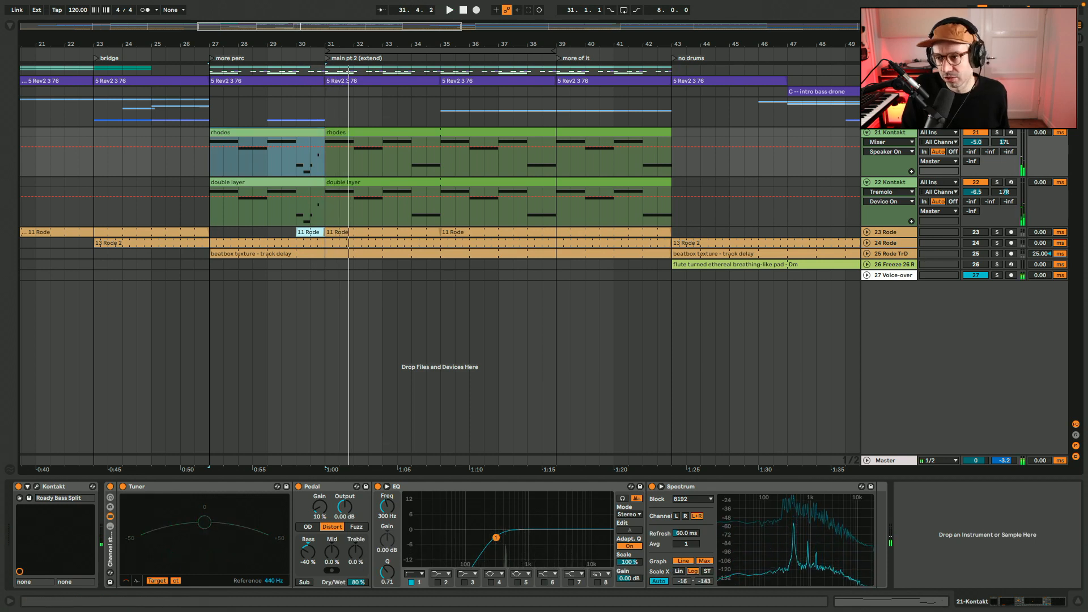
left_click(889, 80)
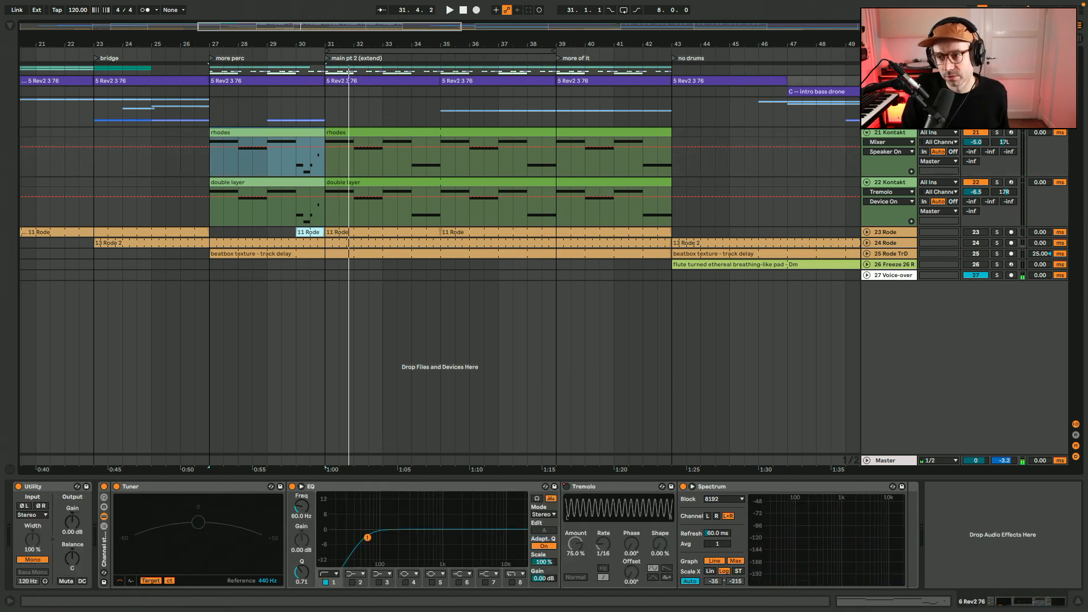
left_click(194, 162)
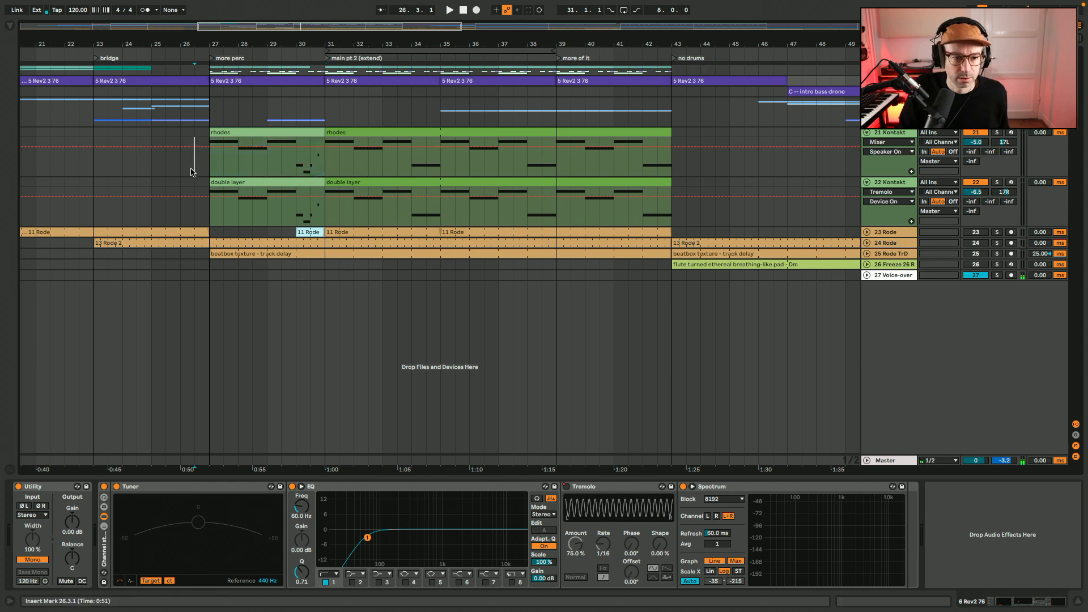
key("space")
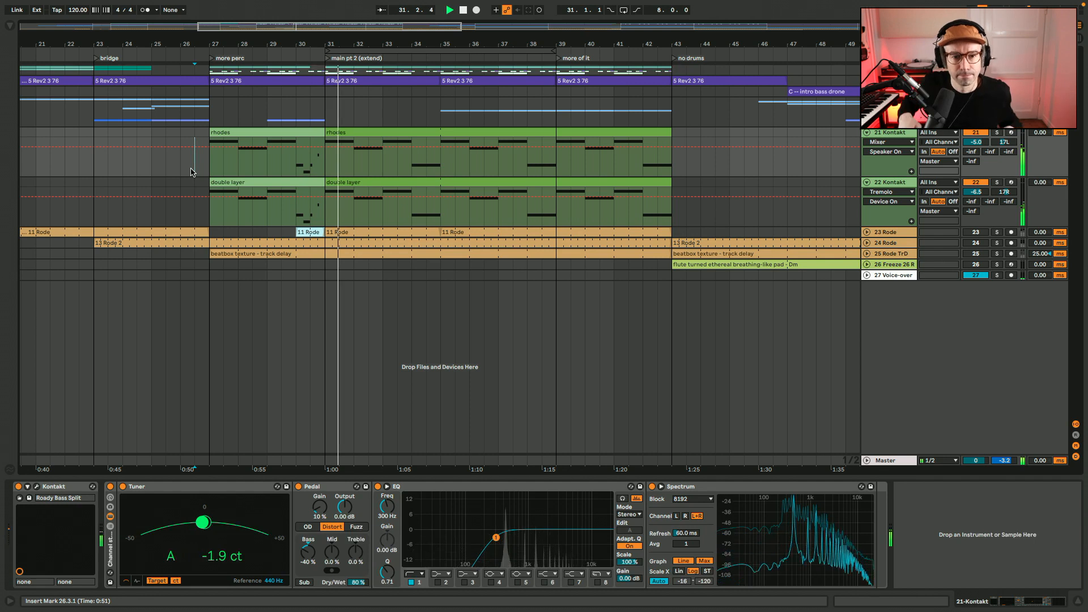
key("space")
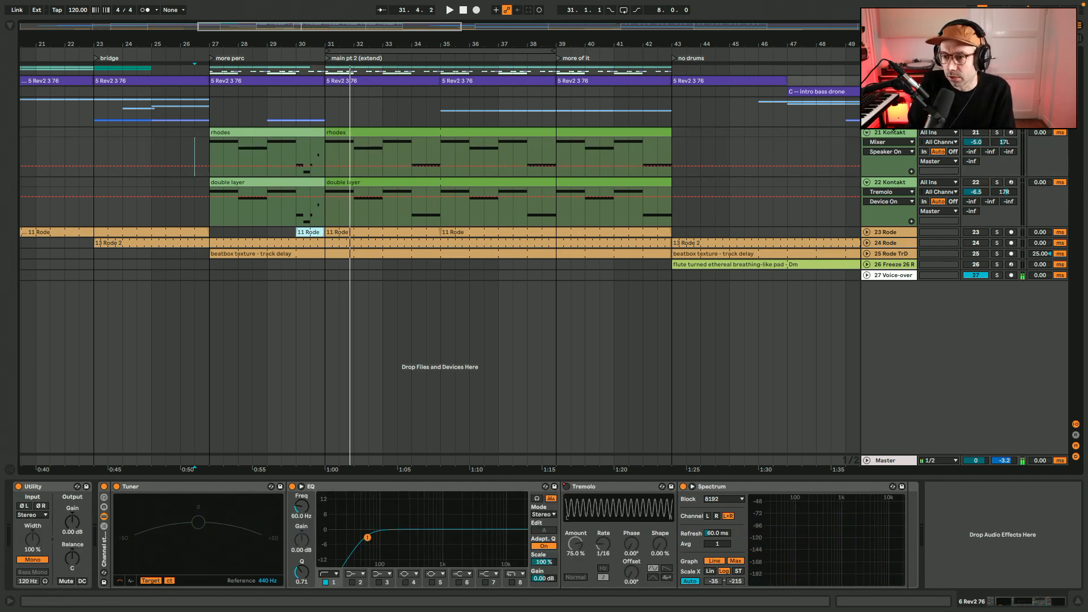
left_click(891, 132)
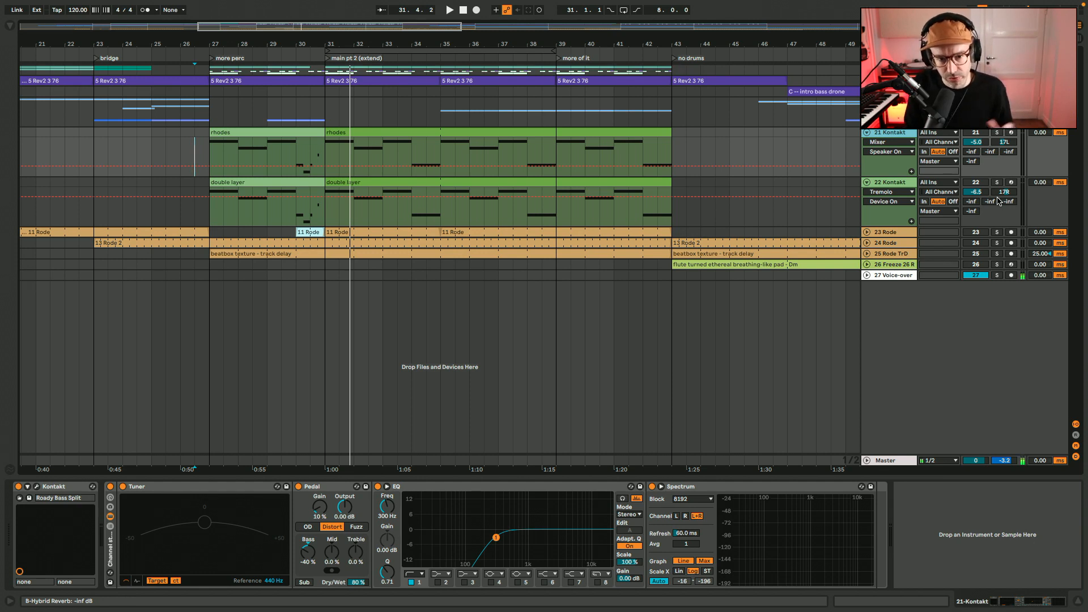
left_click(866, 132)
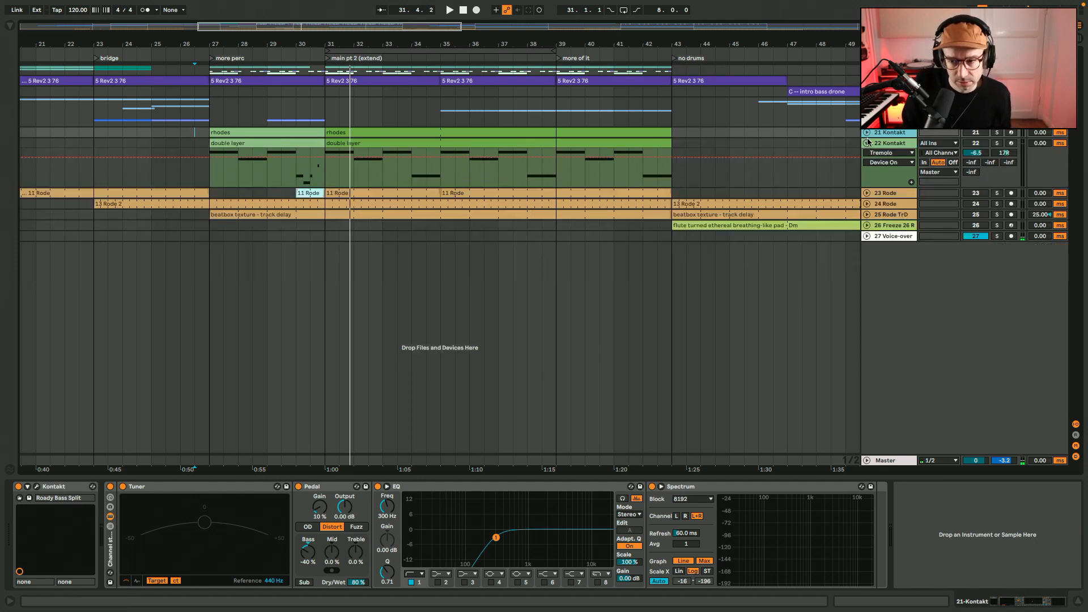
left_click(867, 144)
Unfold tracks 23 to 26 and select the 11 Rode clip that starts at bar 31 on track 23
left_click(879, 186)
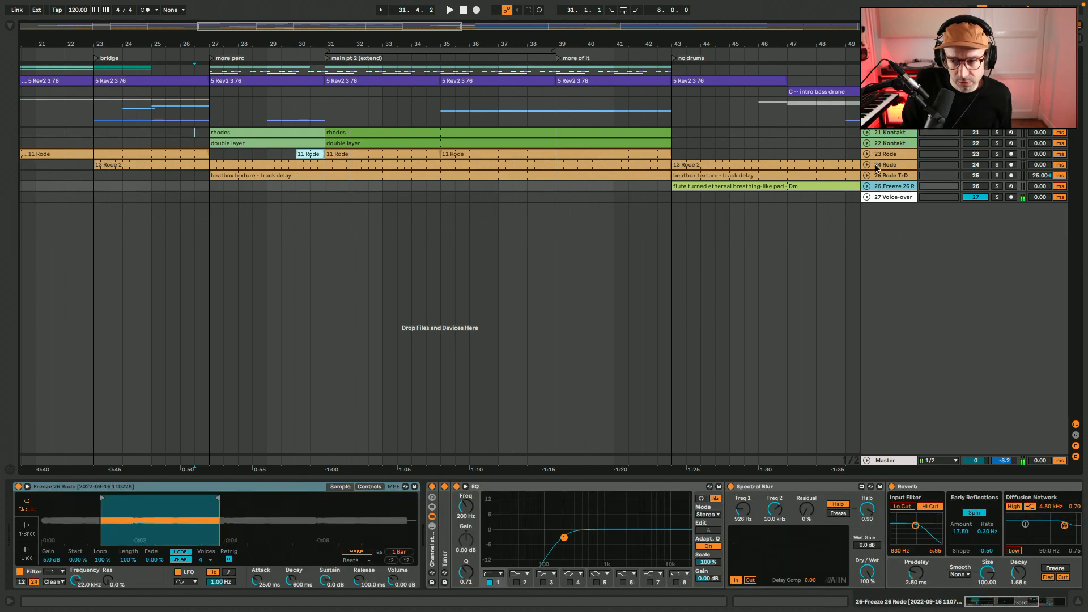
left_click(877, 155, "shift")
left_click(866, 154)
left_click(396, 154)
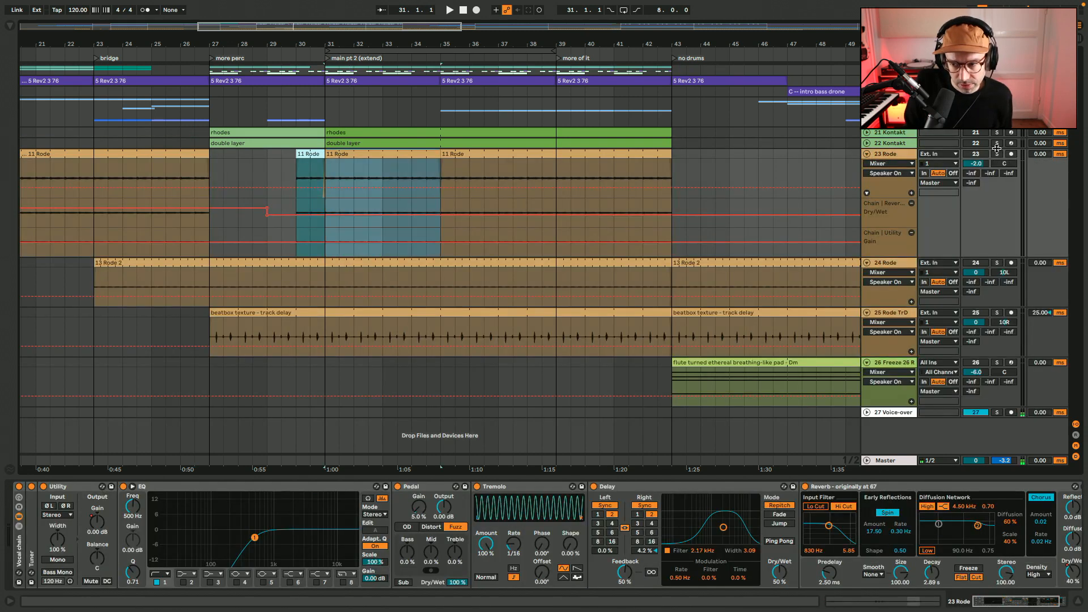
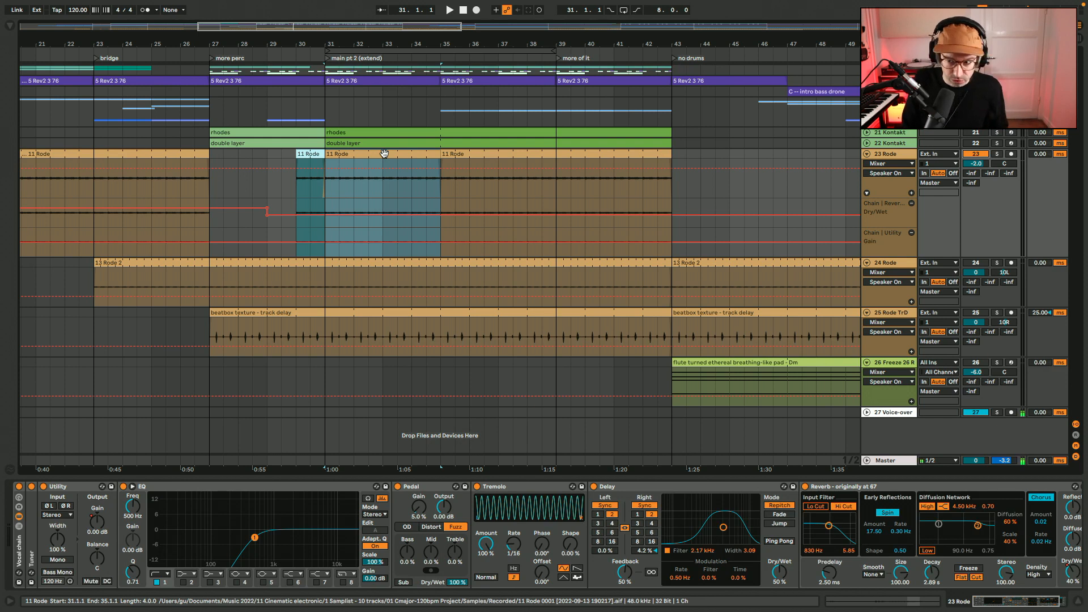
Play the 11 Rode clip from bar 31, then return to the arrangement's start and select the first 11 Rode clip on track 23
key("space")
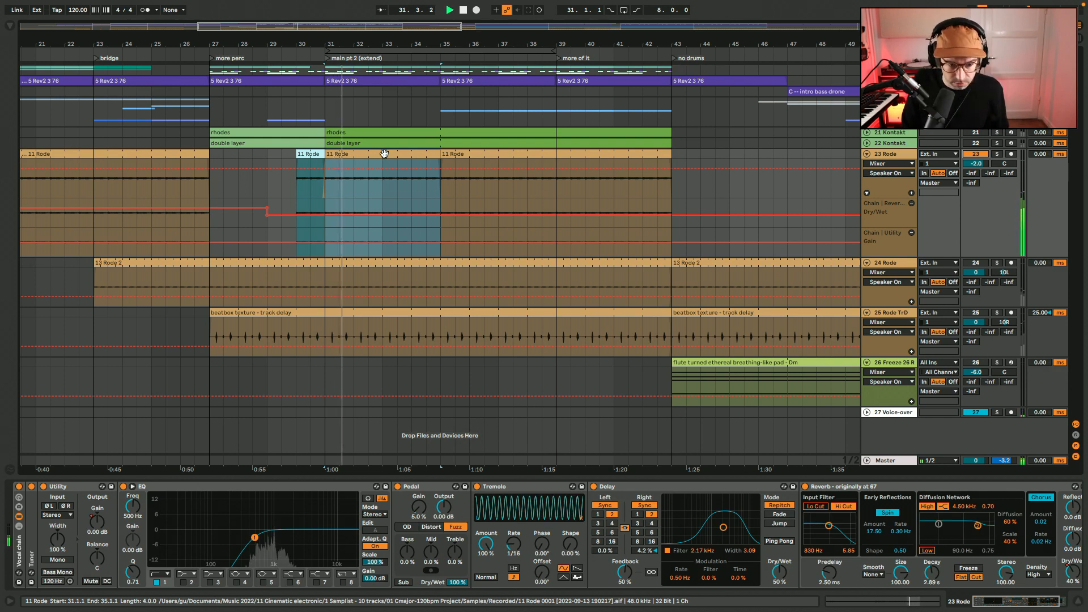
scroll(384, 156, "left", 4)
key("Home")
left_click(185, 155)
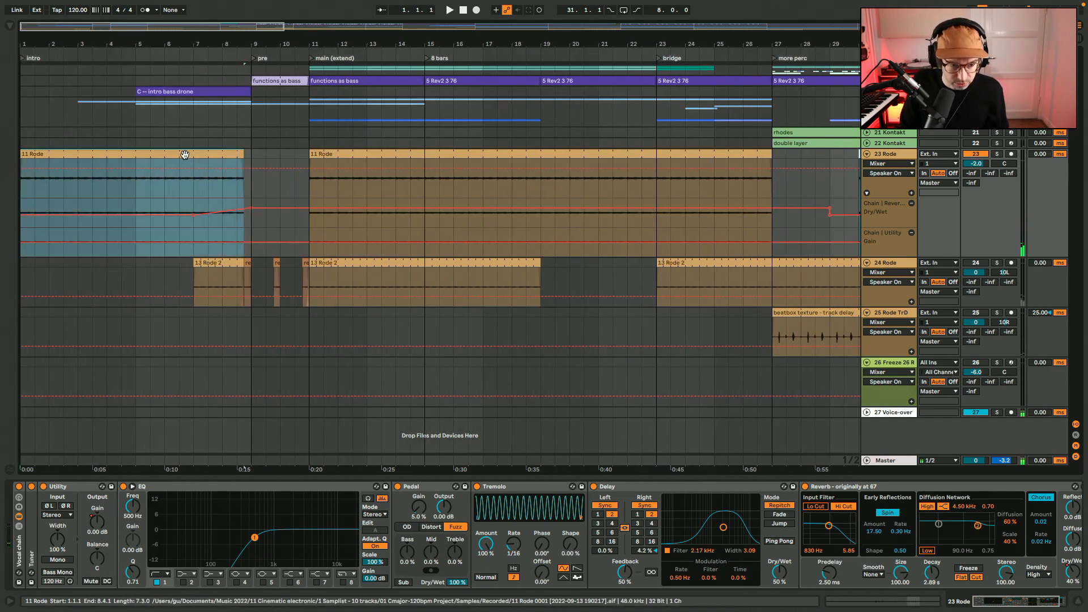
Audition the first 11 Rode clip with track 23's Vocal chain bypassed and view its waveform, then re-enable the chain
left_click(18, 487)
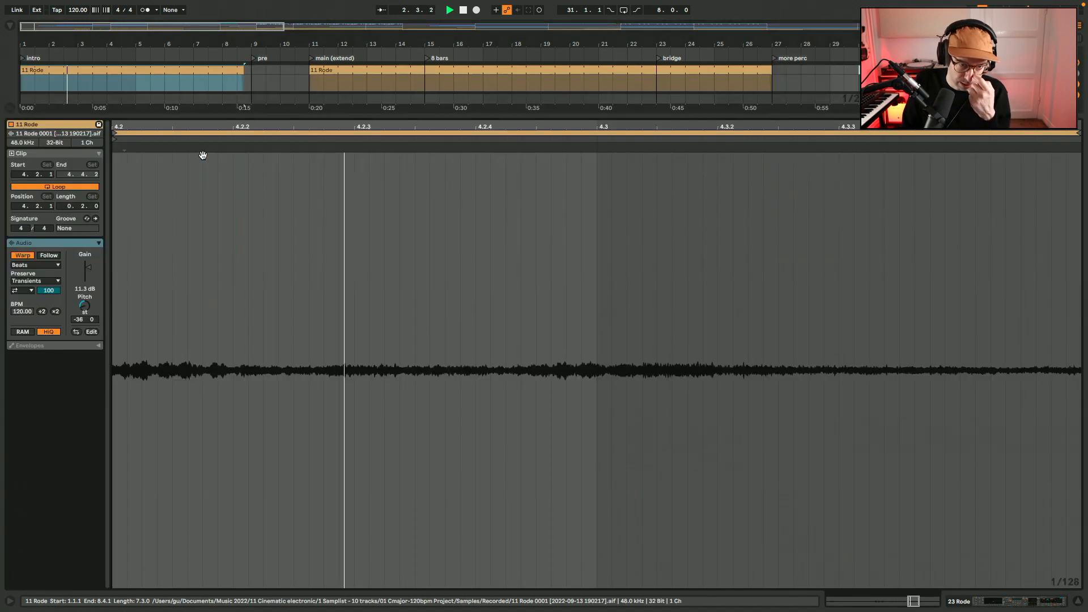
double_click(205, 165)
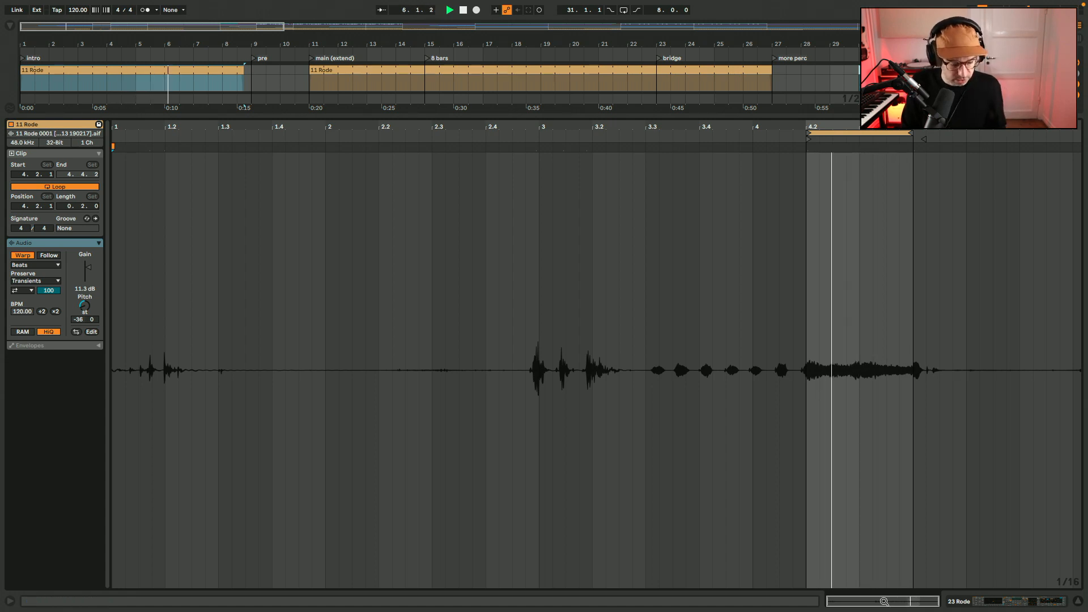
double_click(883, 601)
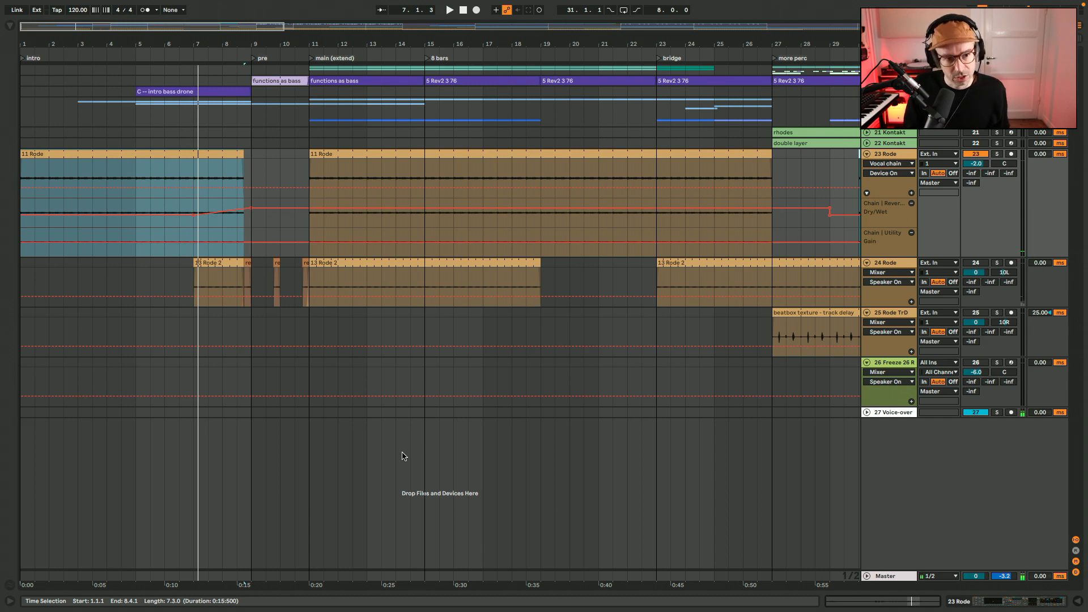
left_click(1039, 605)
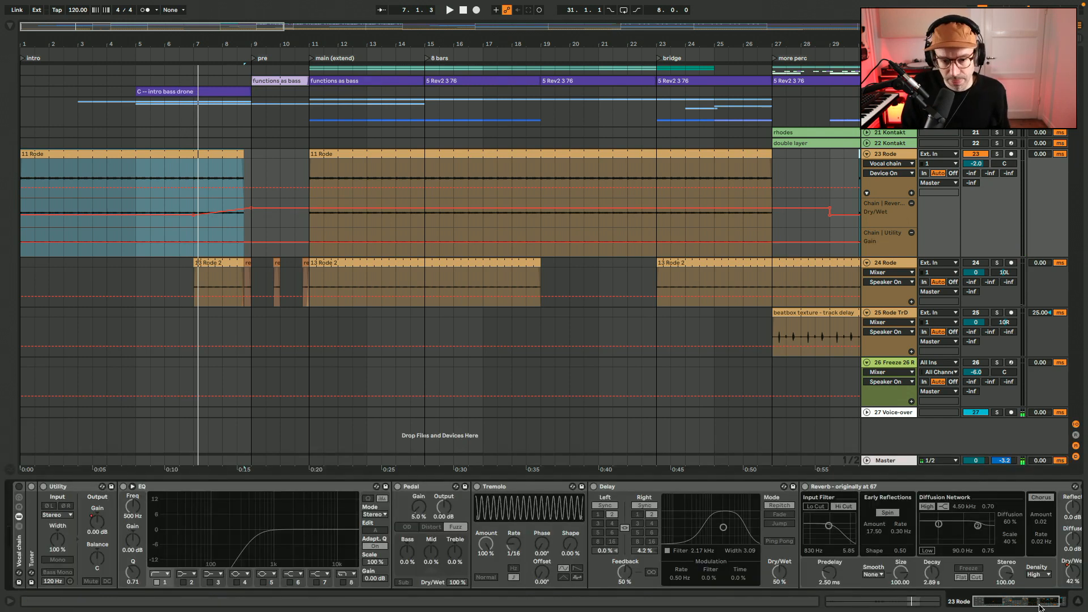
left_click(19, 489)
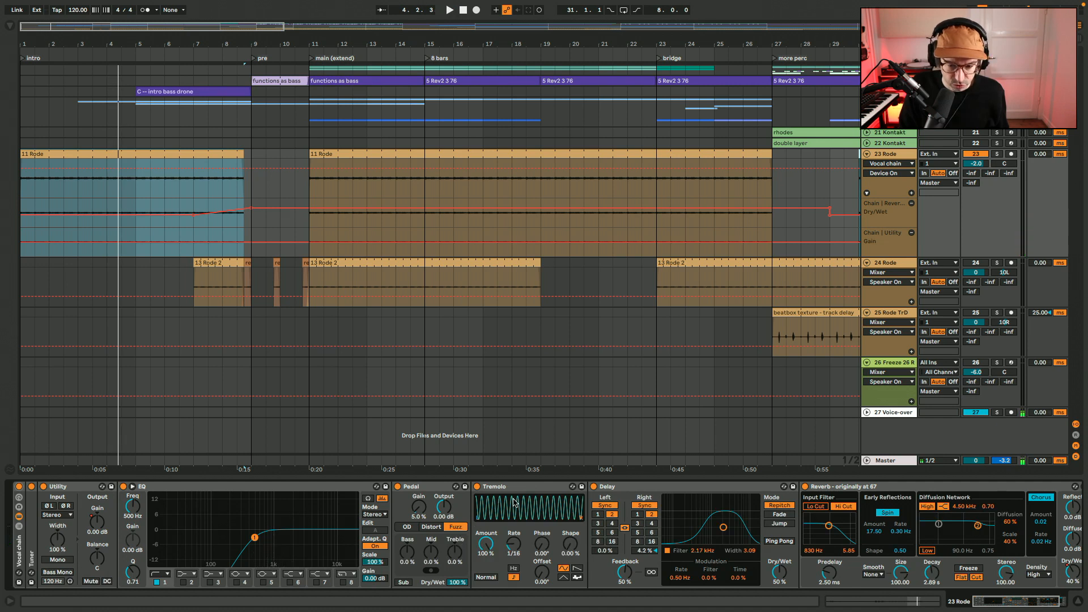
Examine the Delay and Reverb devices in track 23's Vocal chain, then play the track with its effects
left_click(615, 489)
left_click(847, 490)
scroll(847, 490, "right", 3)
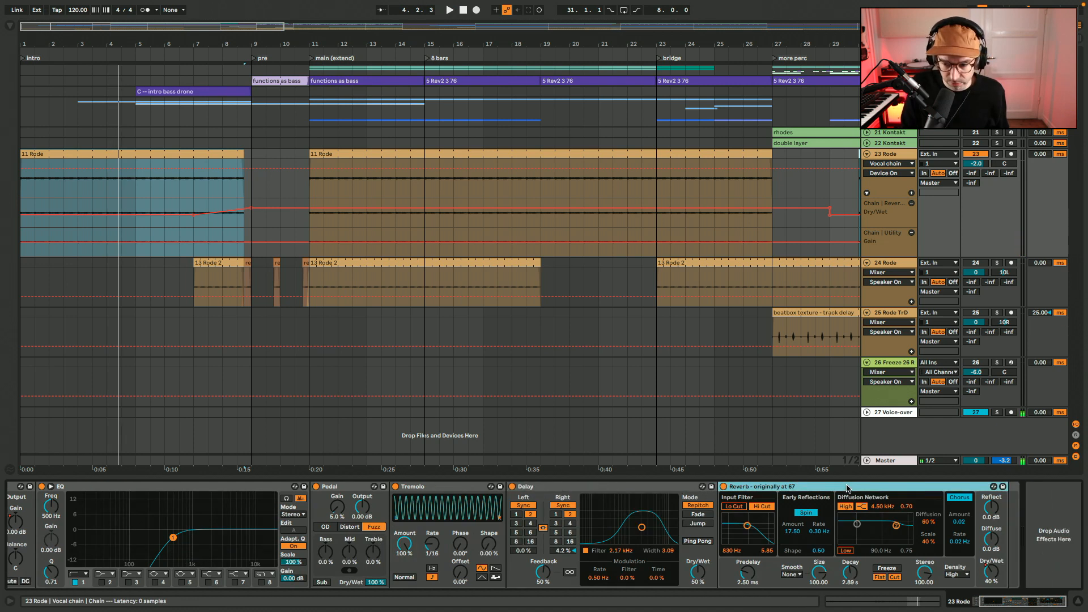
scroll(847, 490, "left", 3)
key("space")
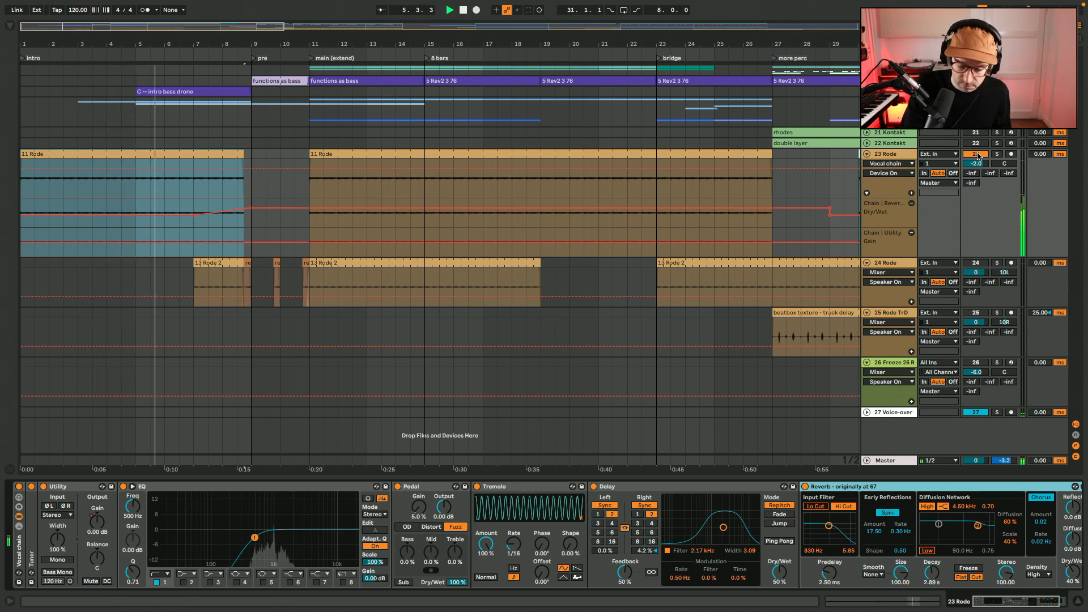
Deactivate track 23, activate track 24 and play its 13 Rode 2 clip from bar 11
key("space")
key("super+z")
key("super+z")
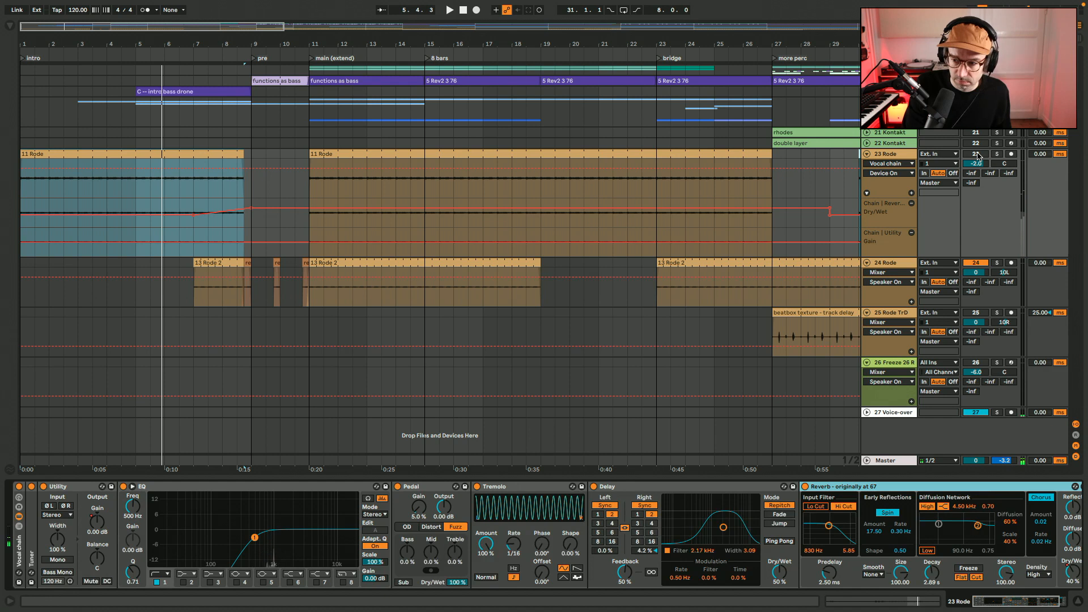
left_click(472, 262)
key("space")
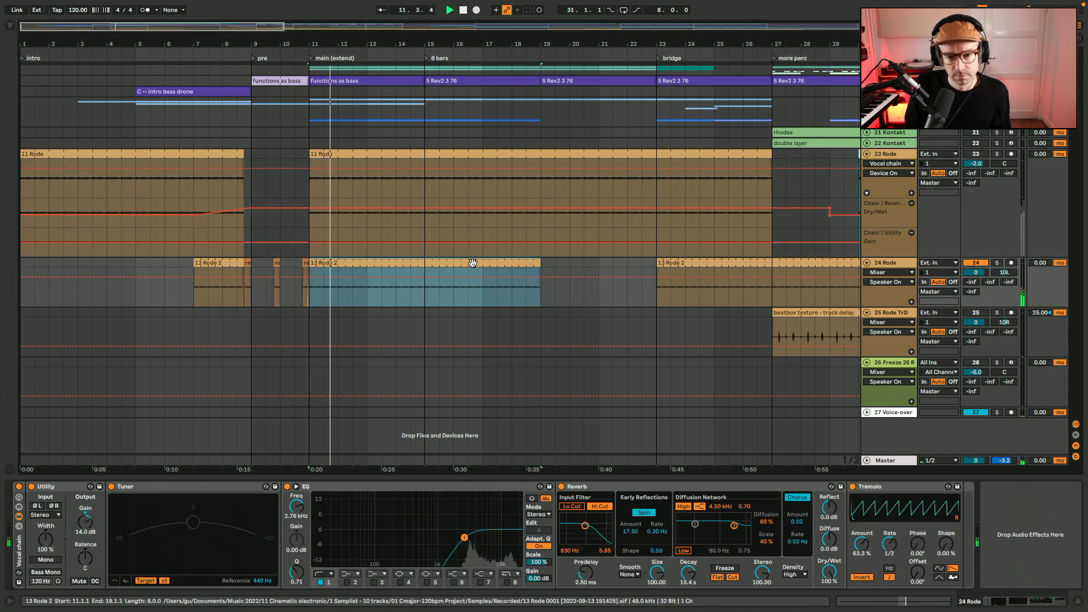
Audition the 13 Rode 2 clip with track 24's Vocal chain bypassed and view its full waveform, then re-enable the chain
left_click(18, 486)
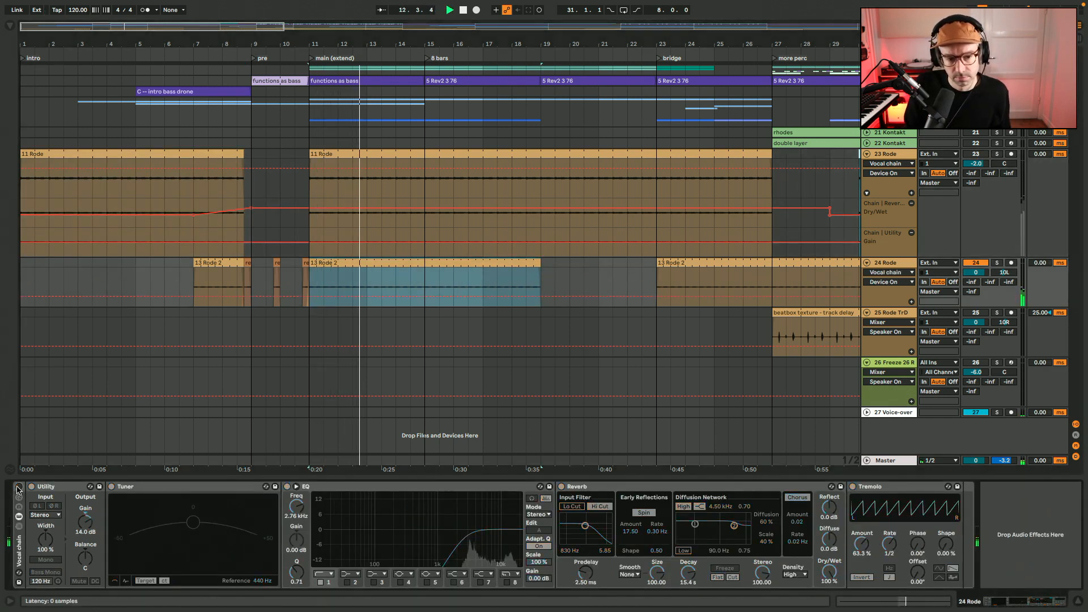
double_click(427, 264)
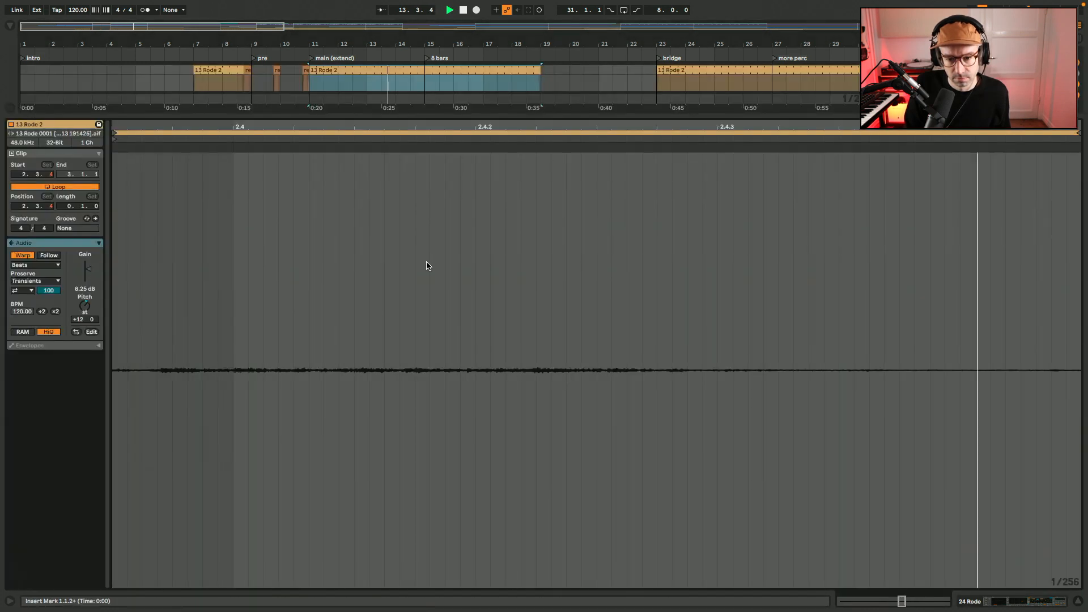
double_click(895, 603)
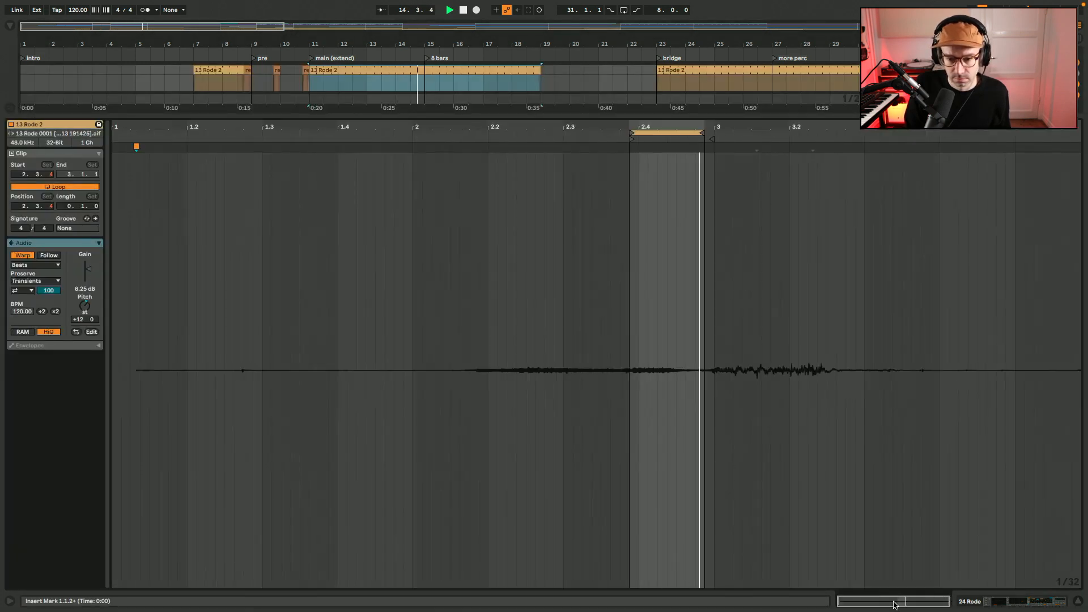
left_click(979, 604)
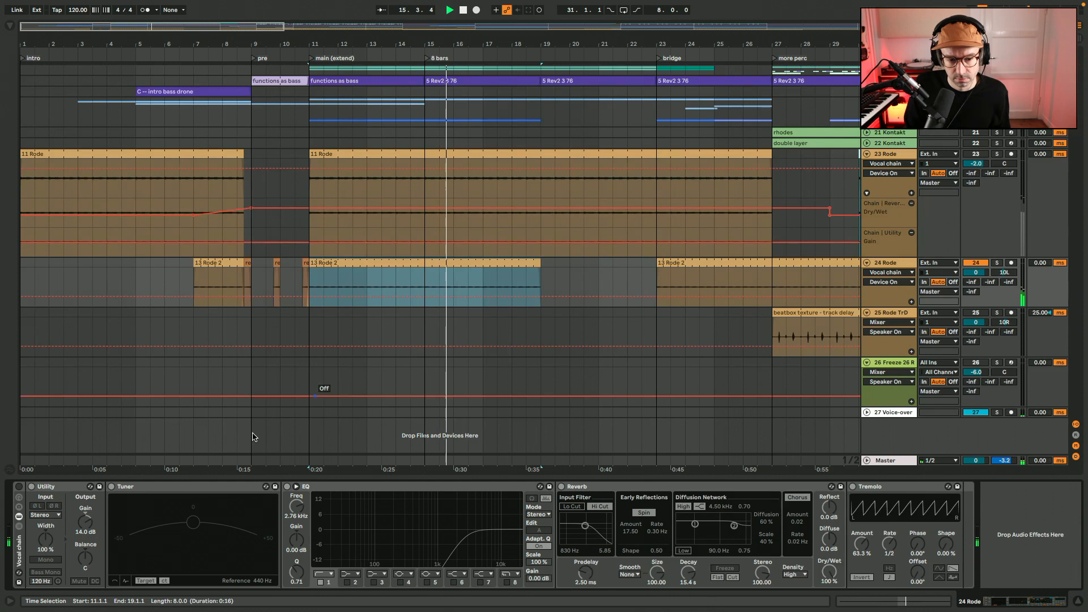
left_click(18, 486)
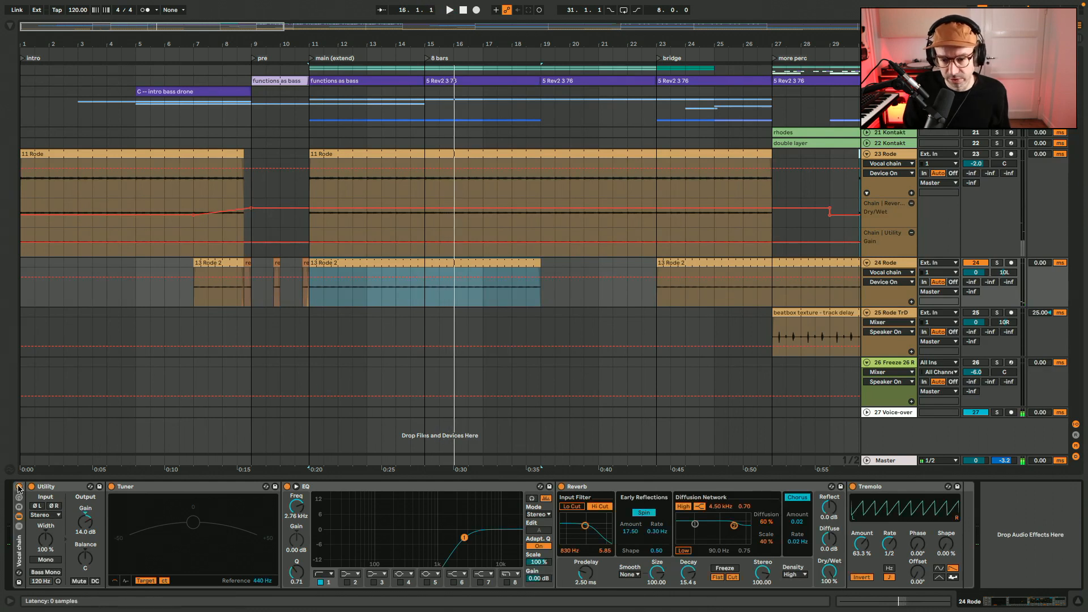
Replay track 24 from bar 11 with track 23 added, then mute track 23 again
key("space")
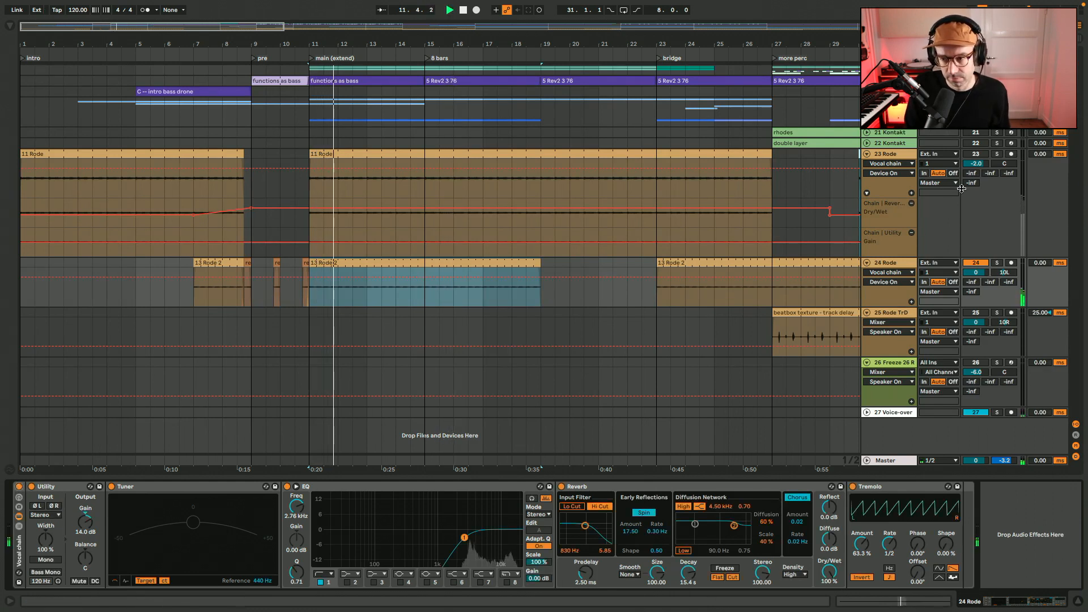
left_click(980, 156)
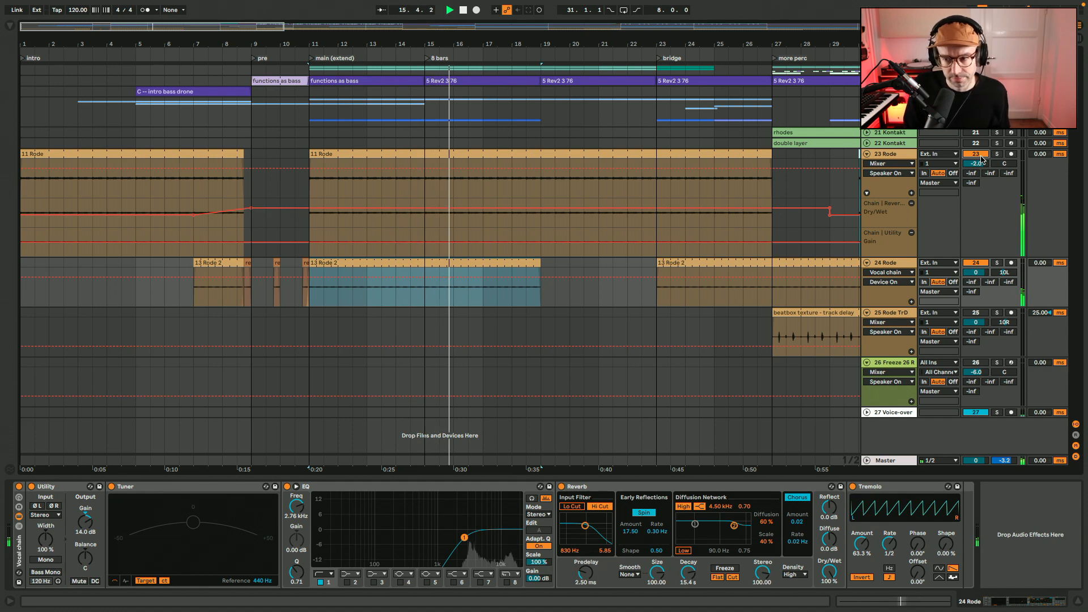
left_click(981, 156)
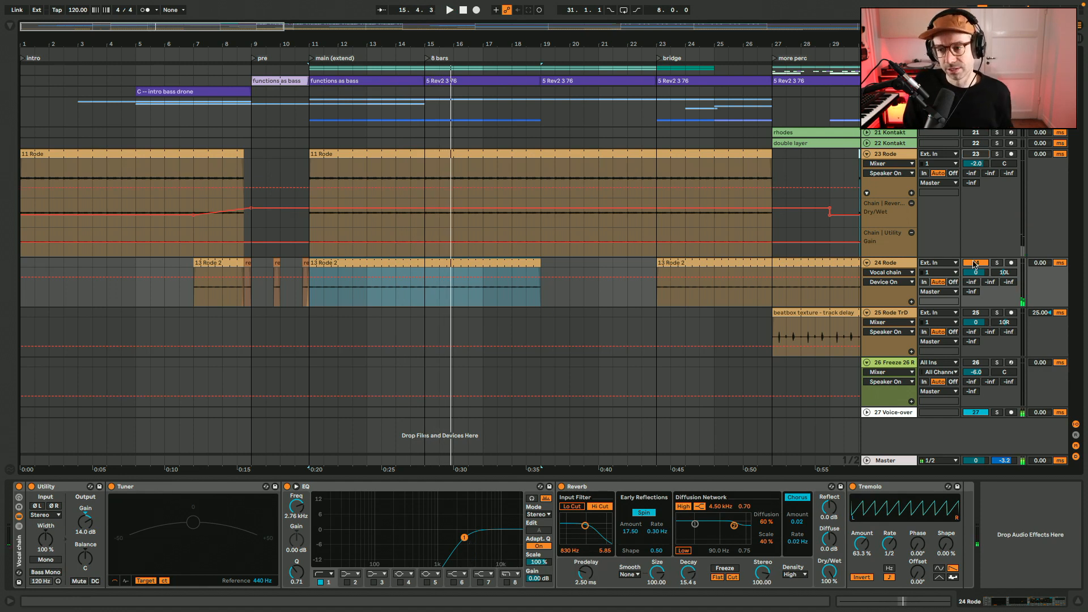
Deactivate track 24, activate track 25 and play its beatbox texture clip from bar 27 with the Vocal chain bypassed
left_click(785, 313)
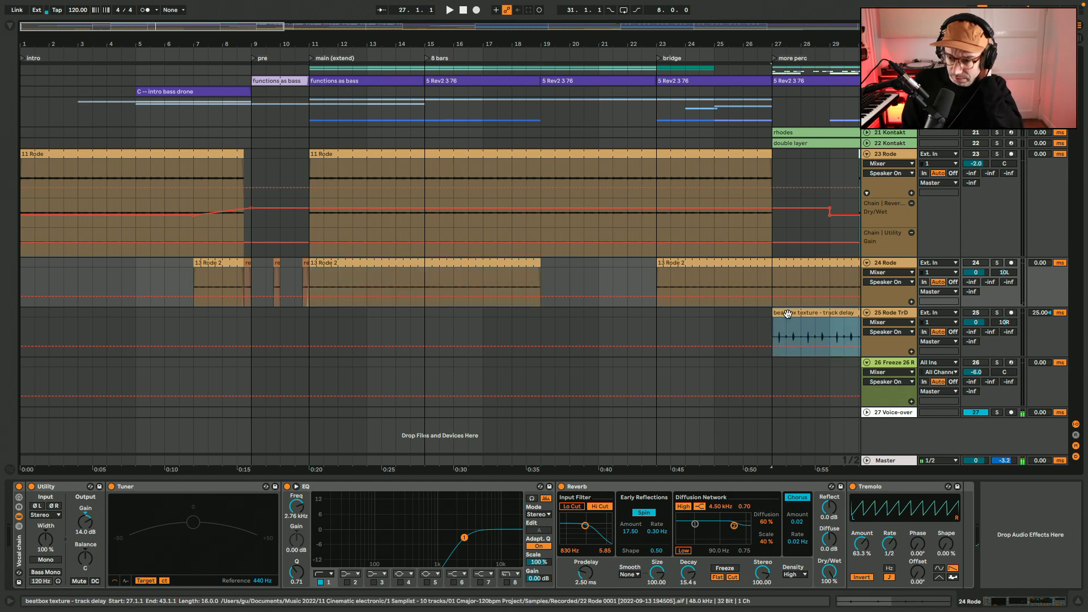
scroll(787, 313, "right", 5)
scroll(788, 313, "right", 4)
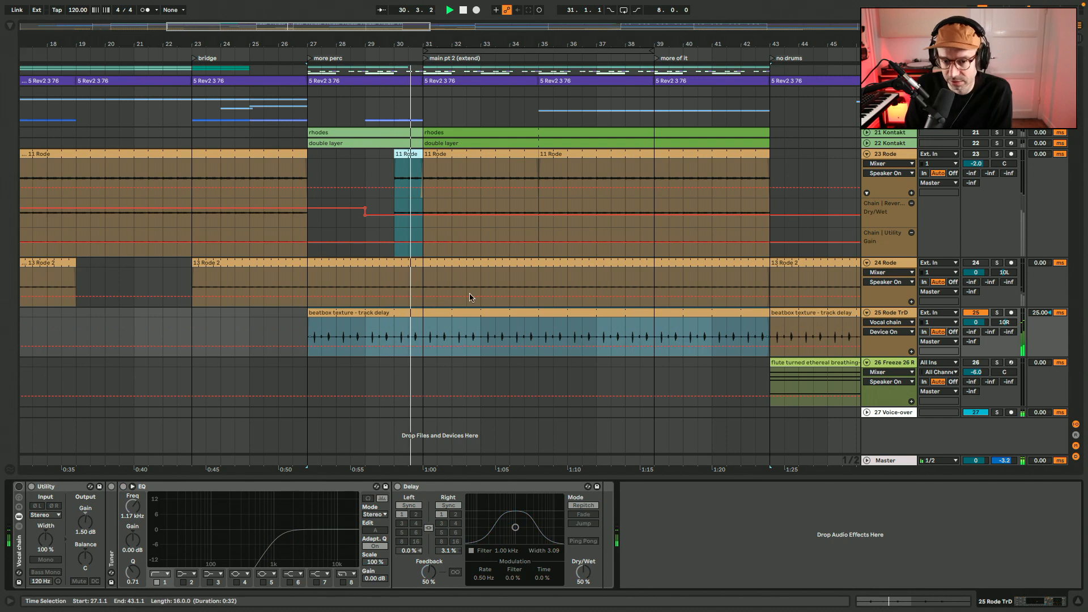
Examine the beatbox texture clip's waveform inside and beyond its loop, then return to track 25's device chain
double_click(423, 316)
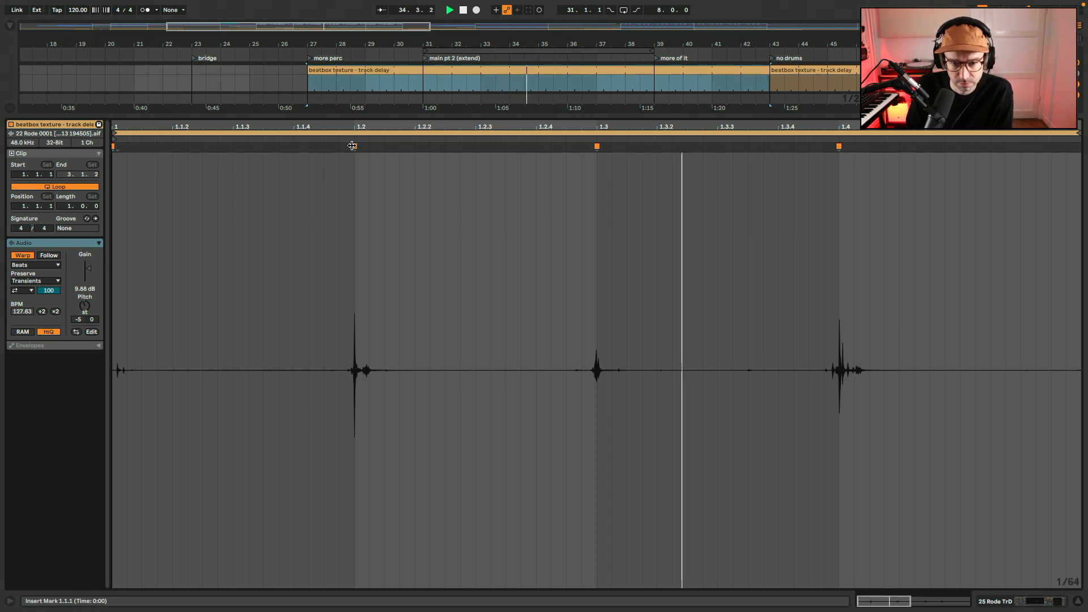
left_click_drag(916, 596, 935, 580)
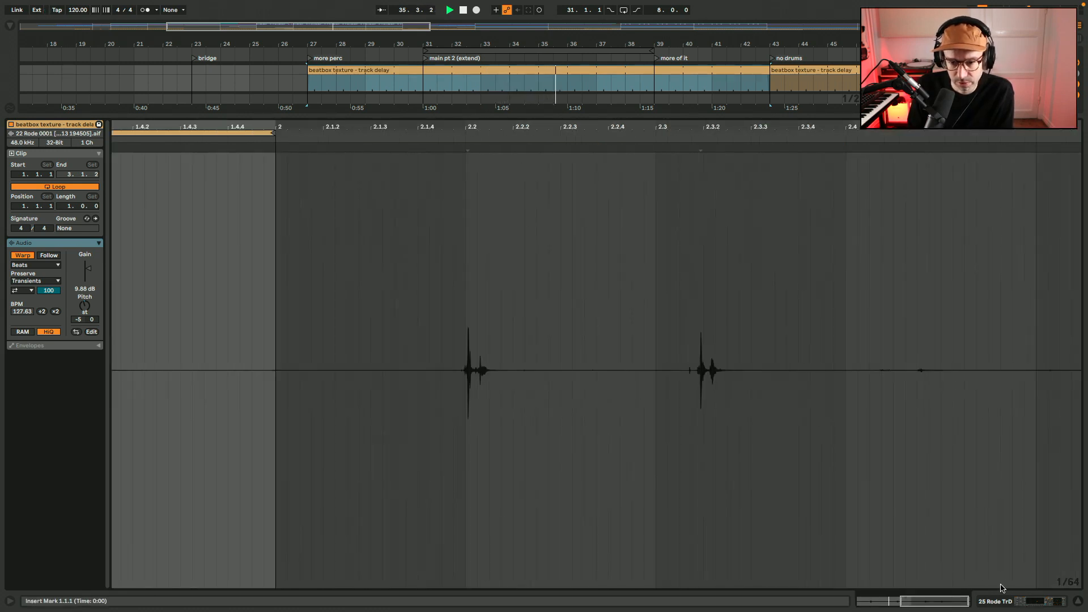
left_click(1002, 602)
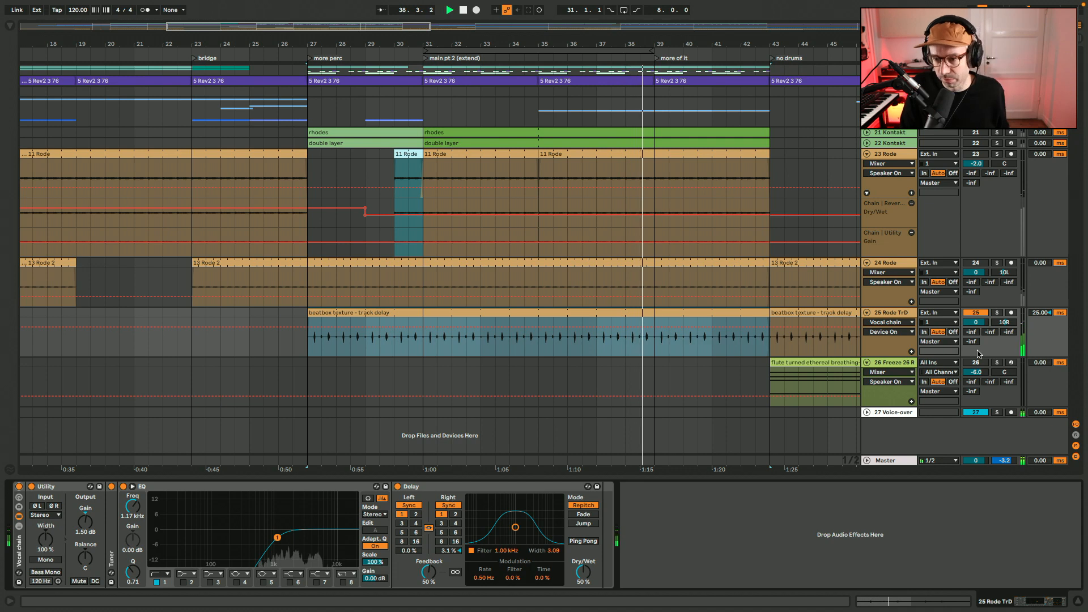
Activate tracks 24 and 23 to hear all three Rode tracks together
left_click(976, 263)
left_click(978, 154)
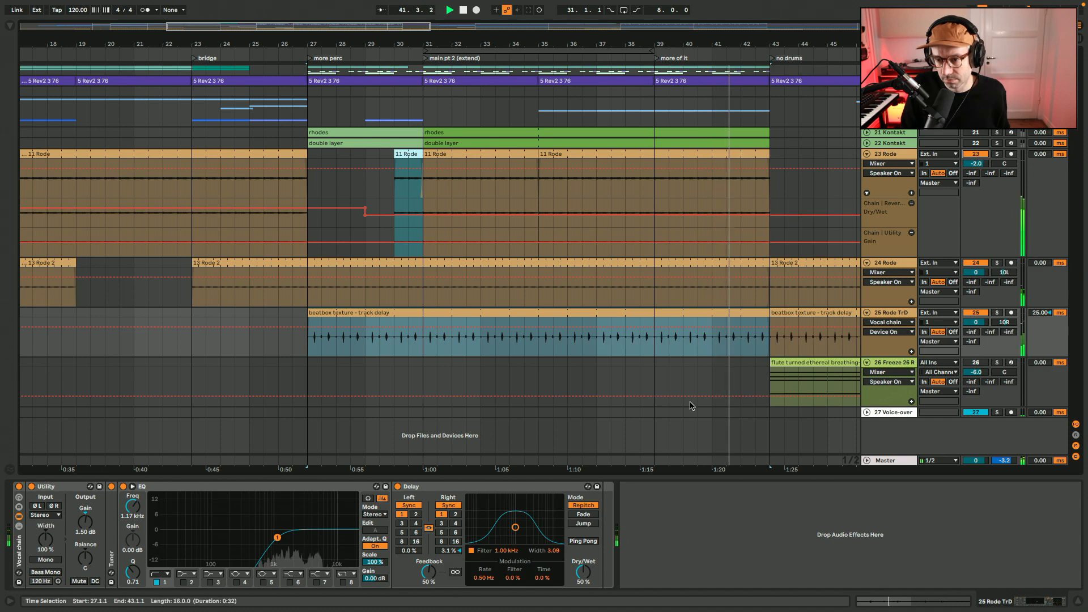
Select the Dm flute pad clip at bar 43, activate track 26 and deactivate tracks 23 to 25
scroll(640, 356, "right", 3)
scroll(641, 355, "right", 10)
left_click(403, 365)
key("space")
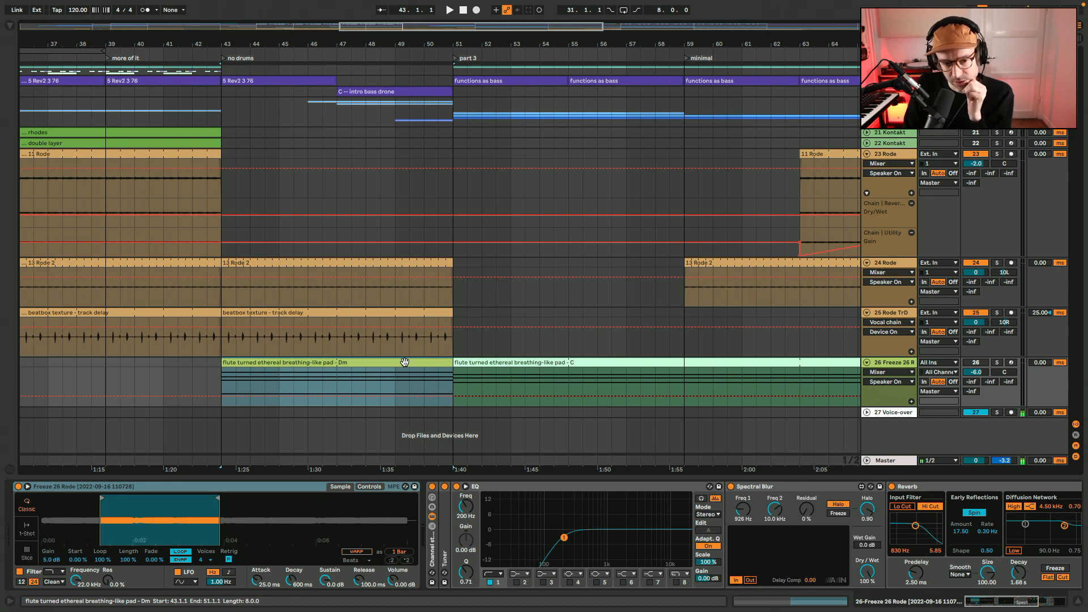
left_click(977, 363)
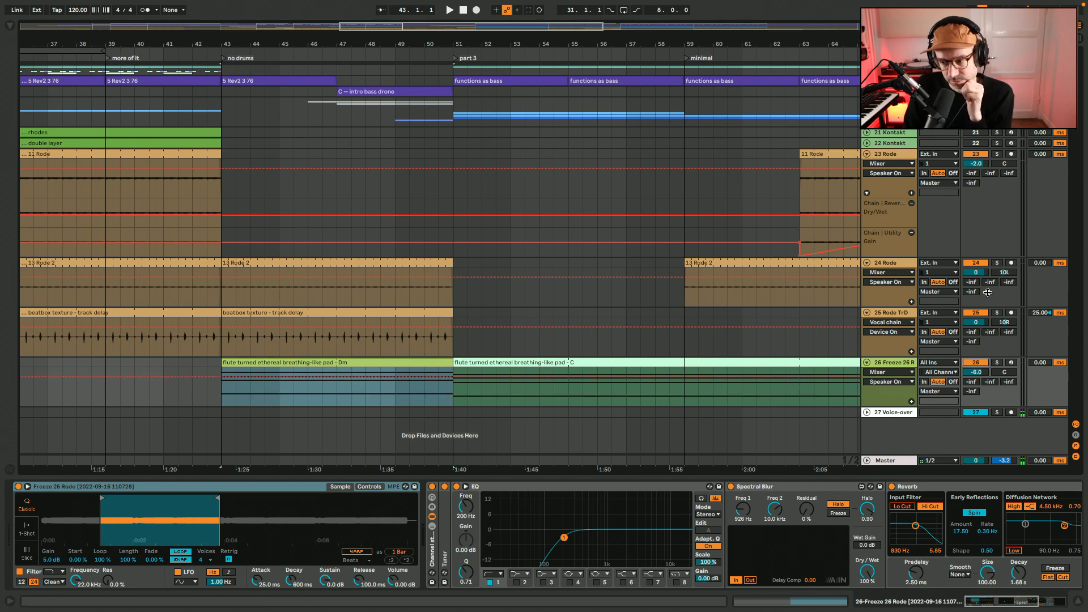
left_click(978, 315)
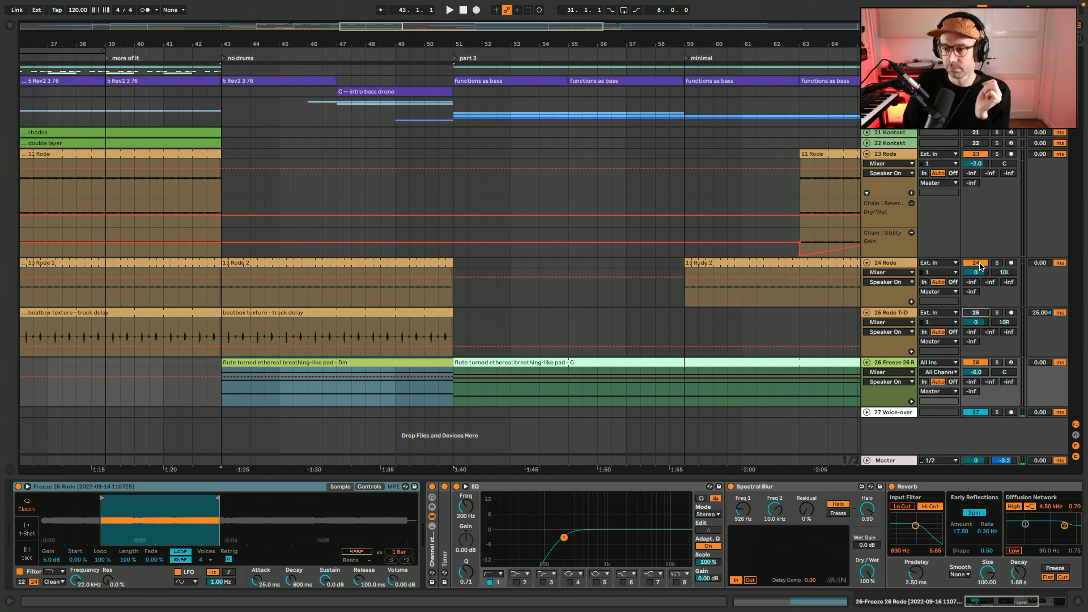
Play the Dm flute pad clip with track 26's Channel strip bypassed, then re-enable the Channel strip
left_click(283, 388)
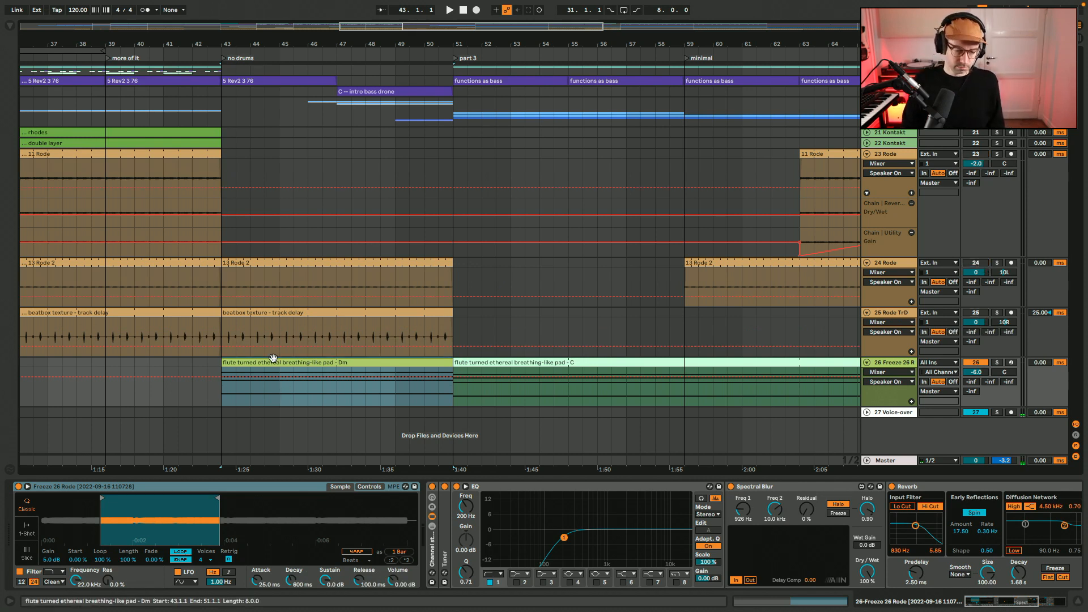
left_click(431, 487)
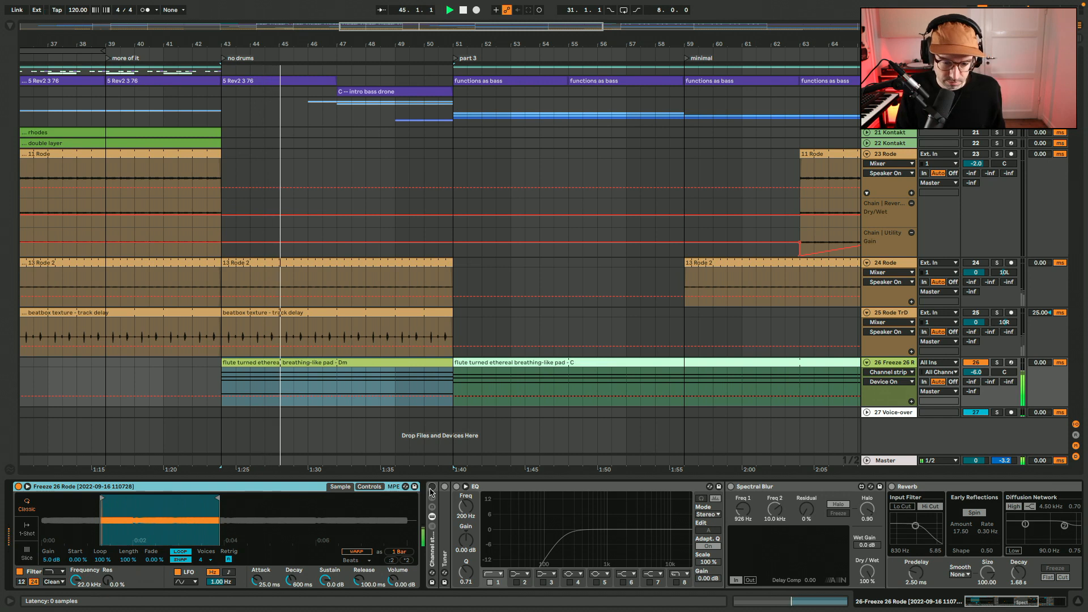
left_click(431, 487)
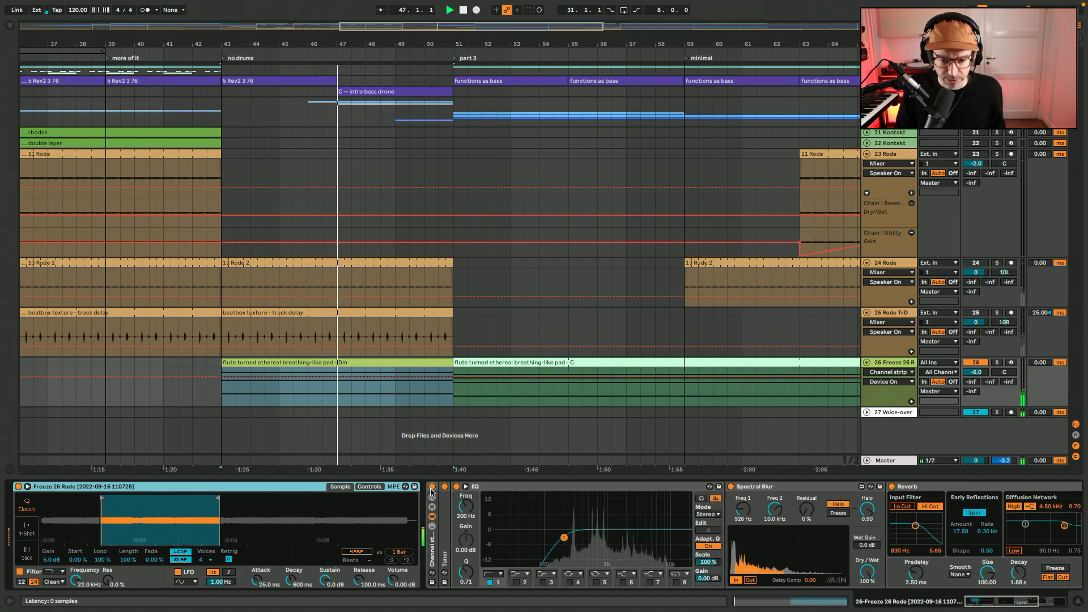
Play the C flute pad clip from bar 51 and view its MIDI notes, then return to the arrangement
left_click(534, 363)
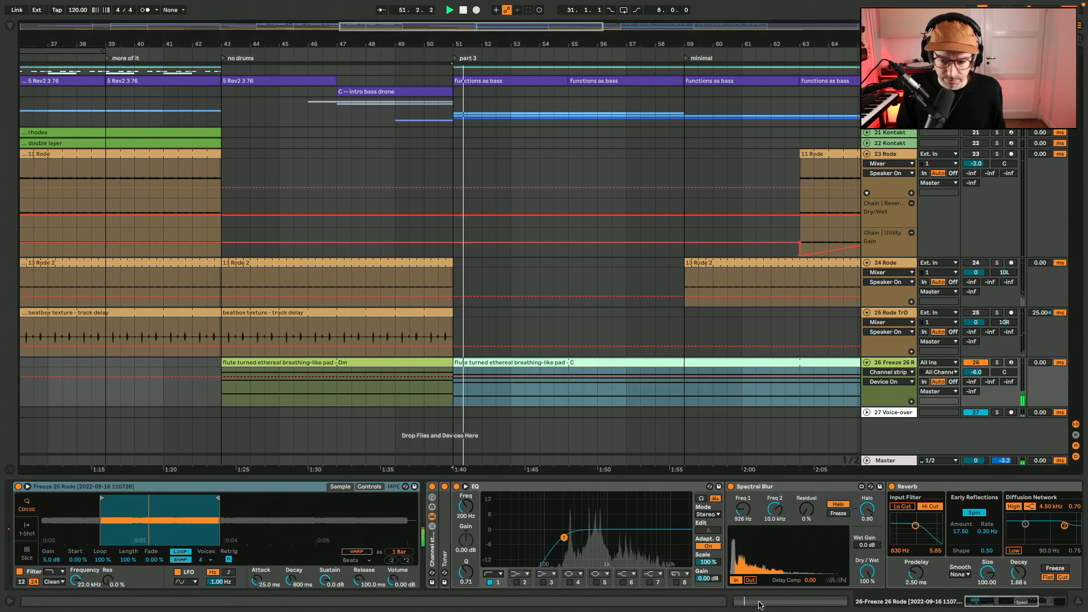
double_click(556, 365)
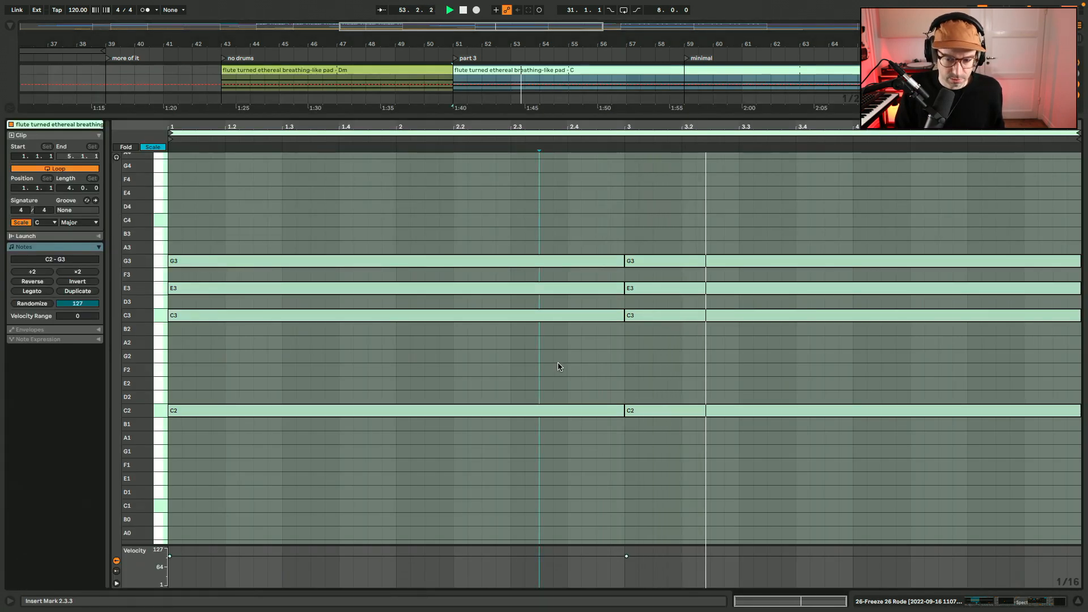
left_click(558, 368)
key("shift+Tab")
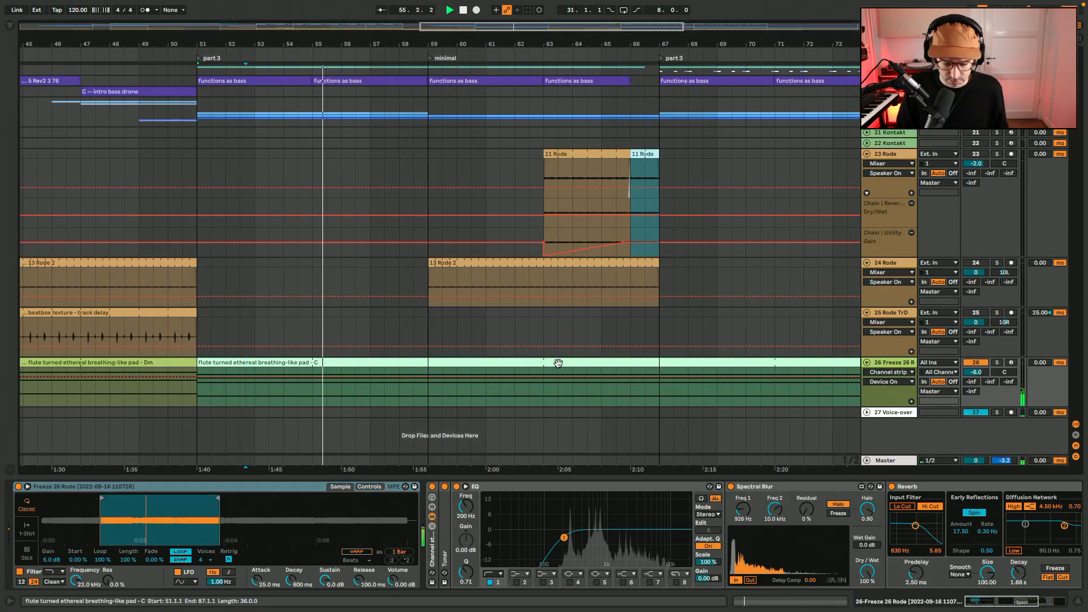
Bring the whole arrangement into view to look over all the flute pad clips on track 26
key("minus")
key("minus")
key("minus")
left_click(319, 365)
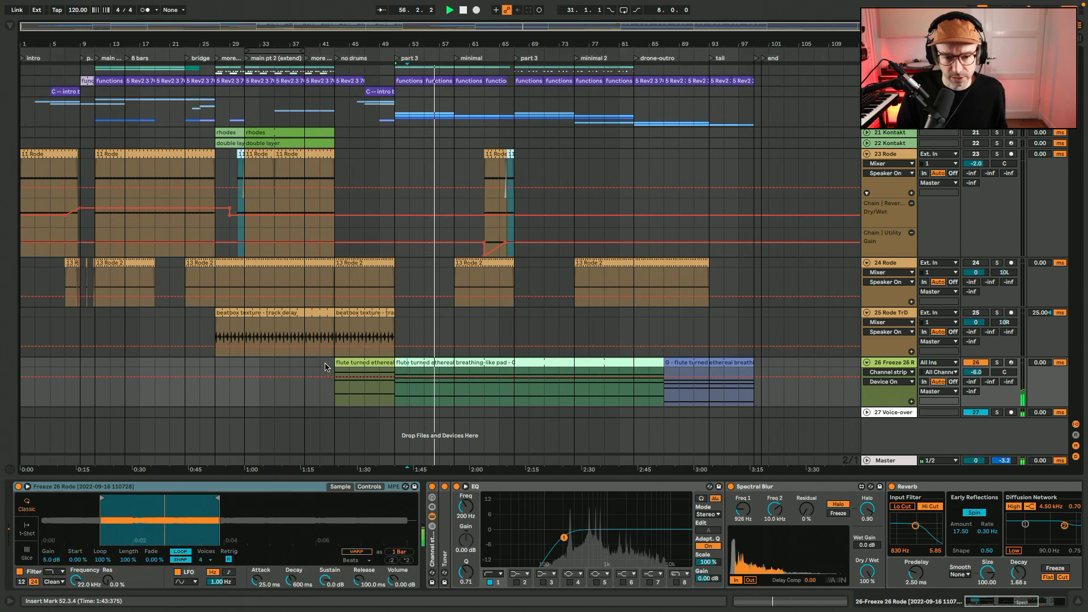
Reactivate tracks 23 to 25 and play the arrangement from bar 41 into the flute pad's entry
key("space")
left_click(979, 263)
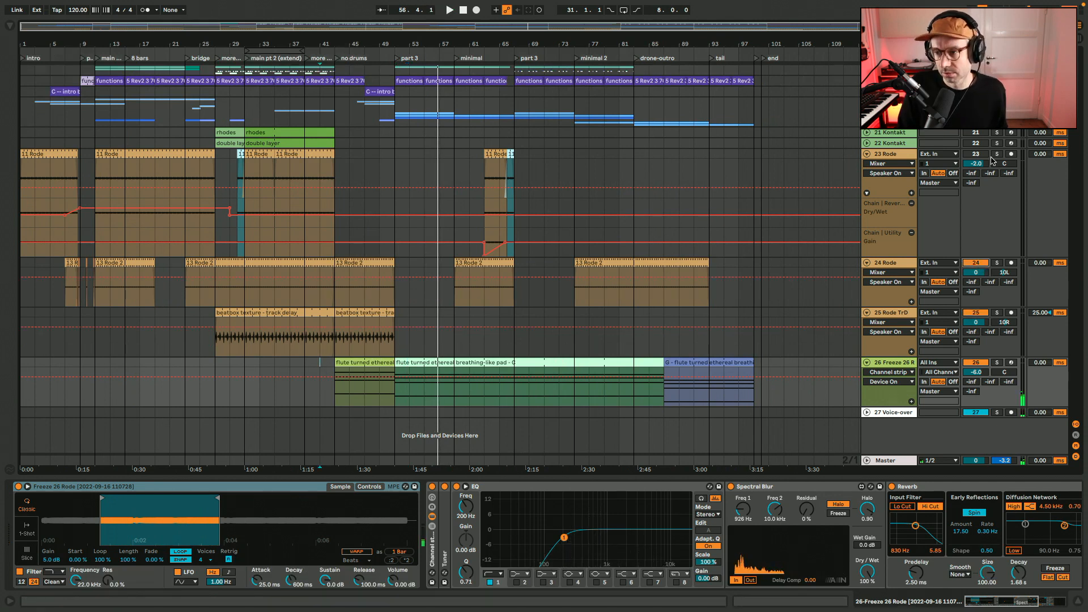
left_click(977, 153)
key("space")
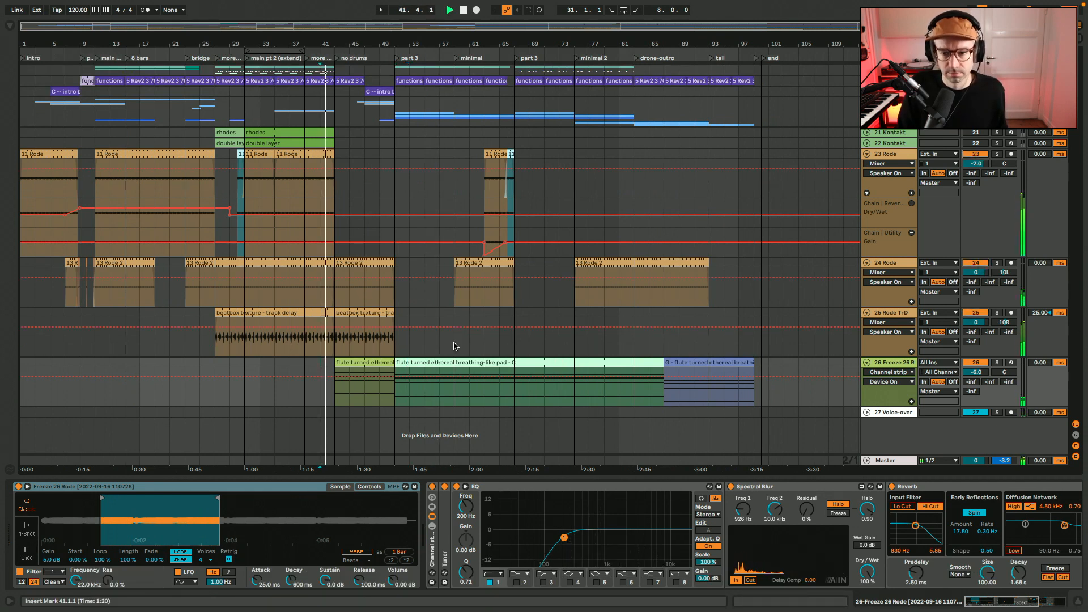
Play the arrangement from bar 63, pause to activate Kontakt tracks 21 and 22, and resume playback
left_click(484, 317)
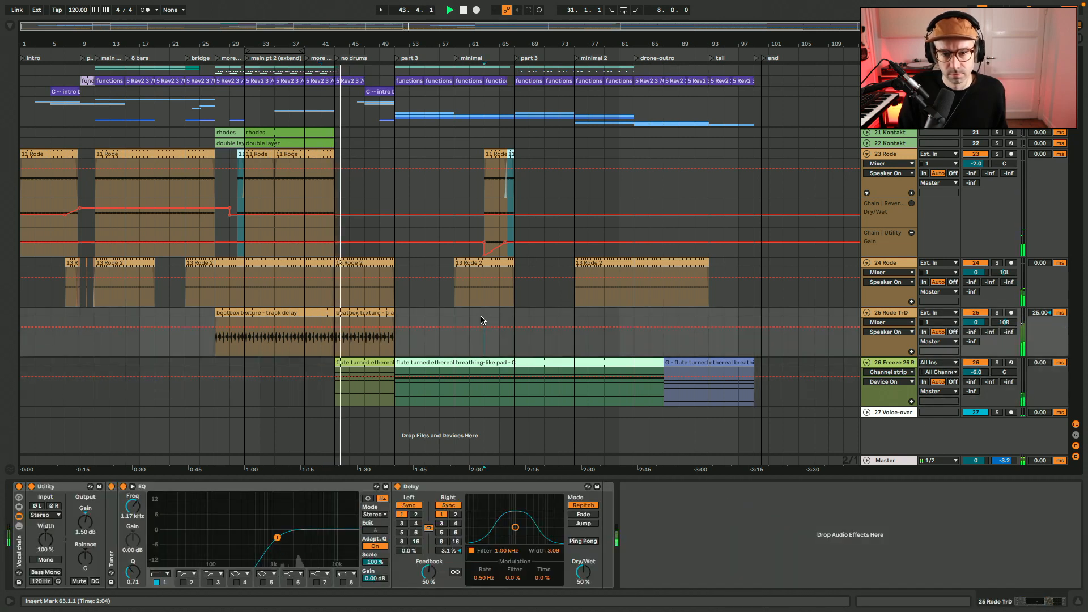
key("space")
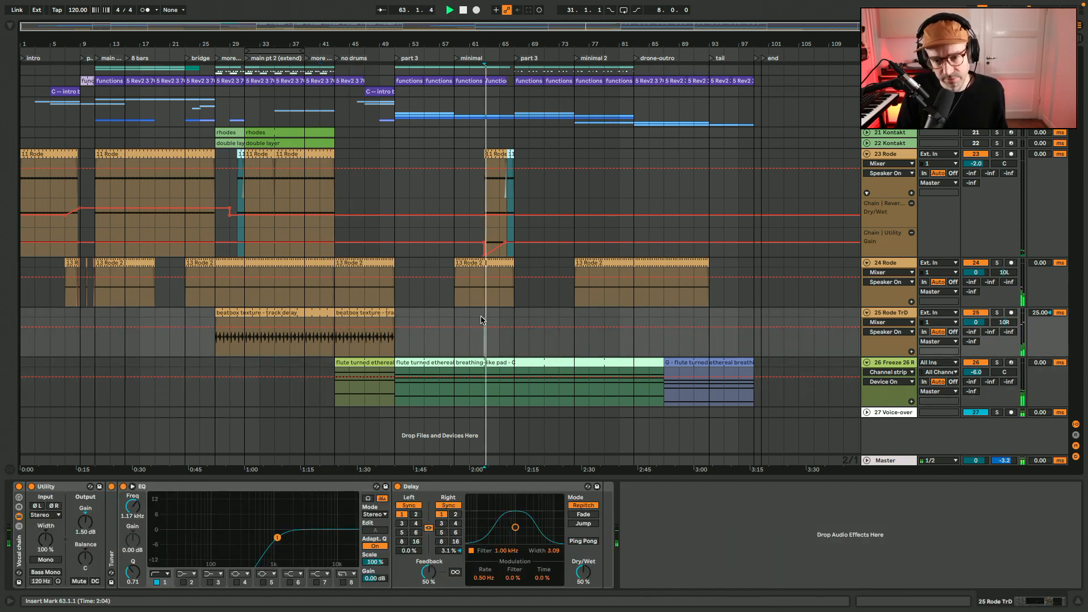
key("space")
left_click(975, 143)
left_click(975, 133)
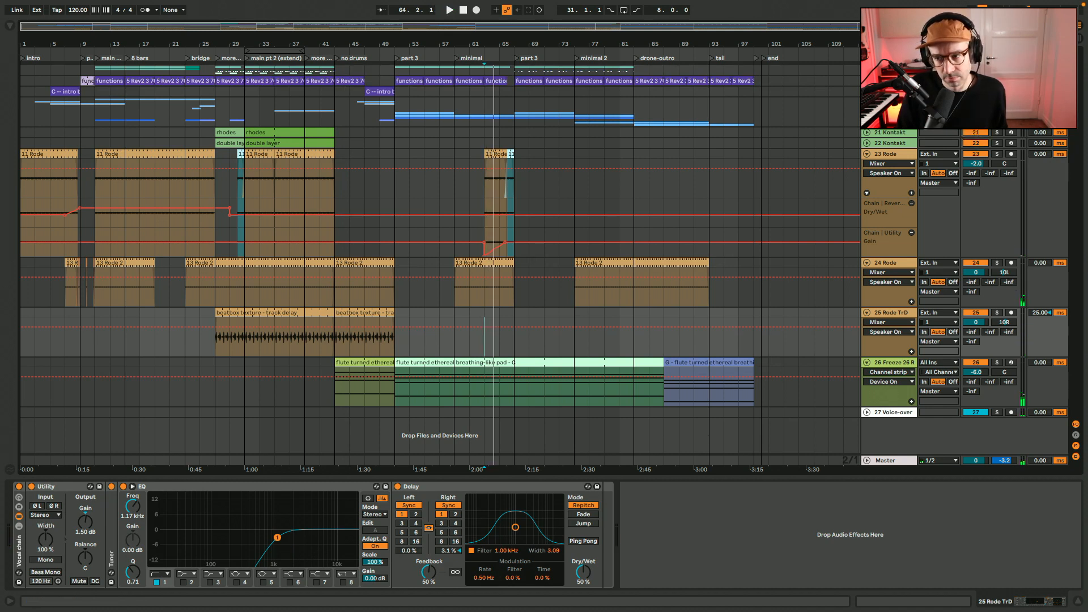
key("space")
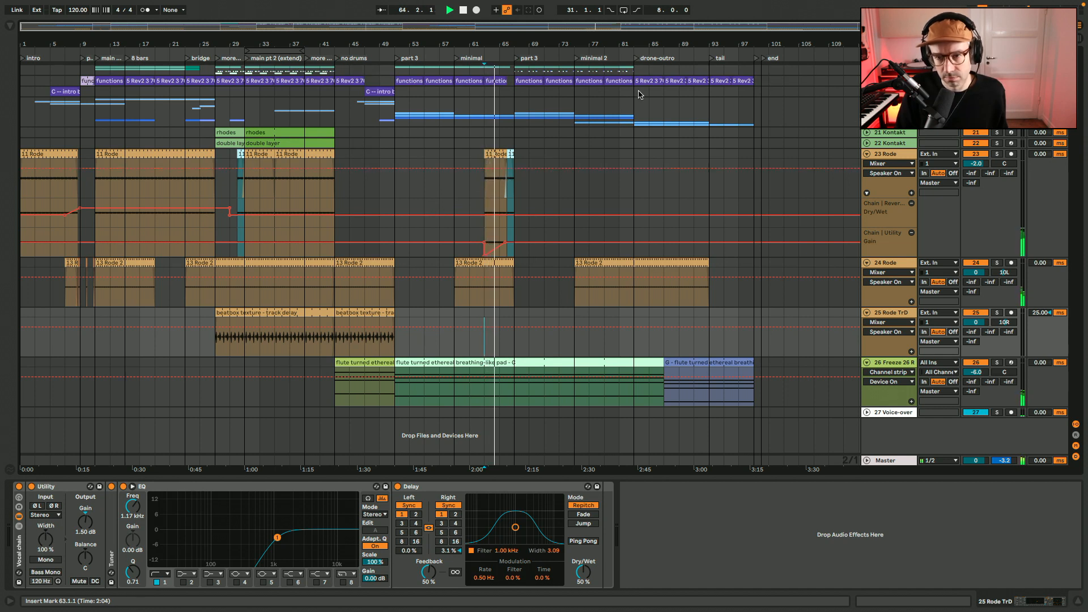
Select the short 11 Rode clip at bar 66 on track 23 and play it
left_click_drag(551, 27, 590, 35)
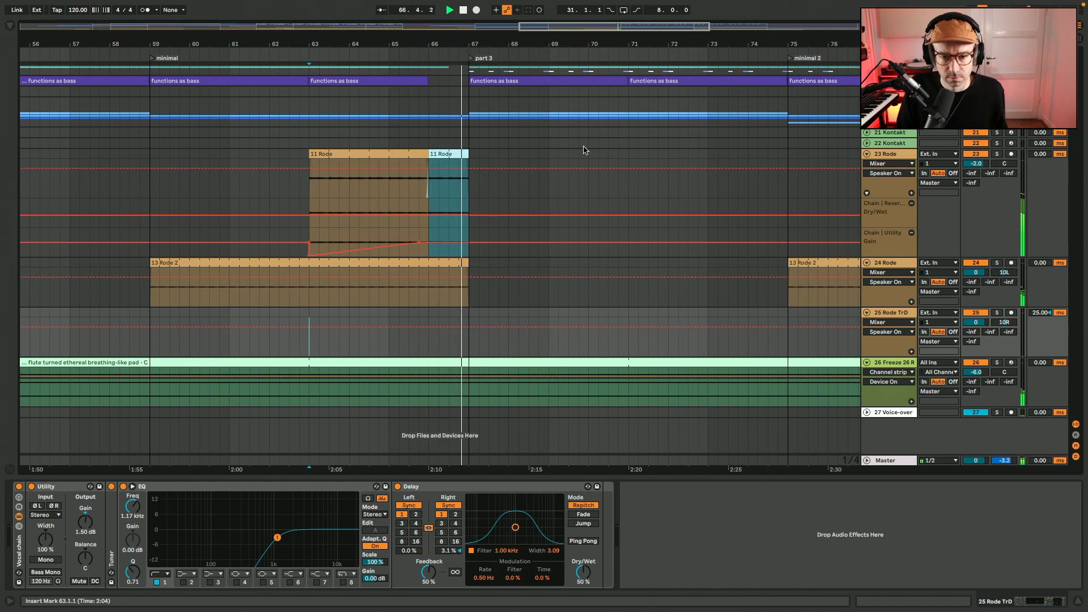
left_click(450, 154)
key("space")
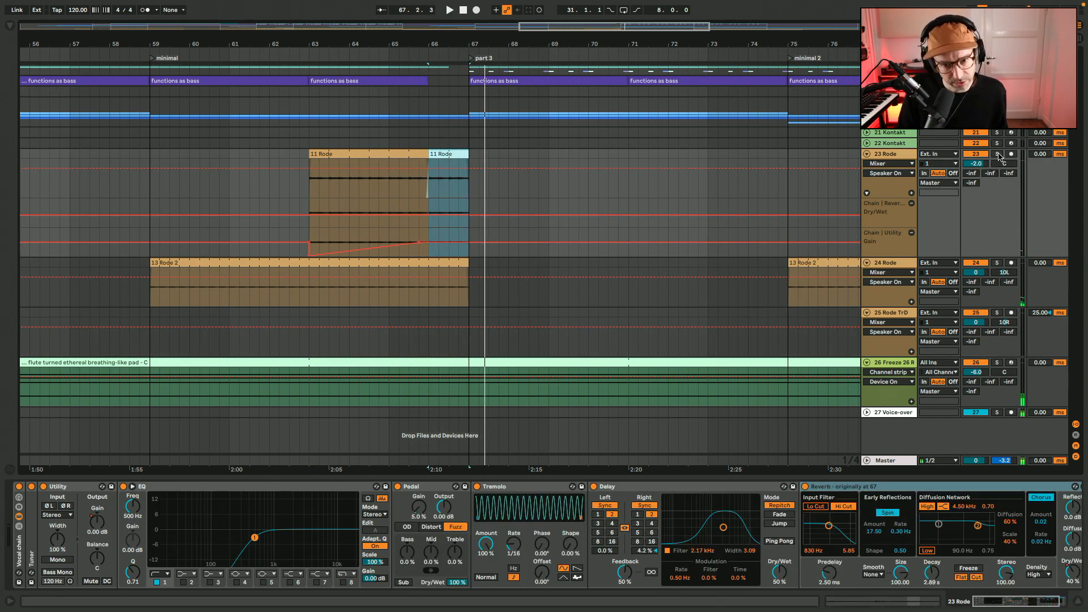
key("space")
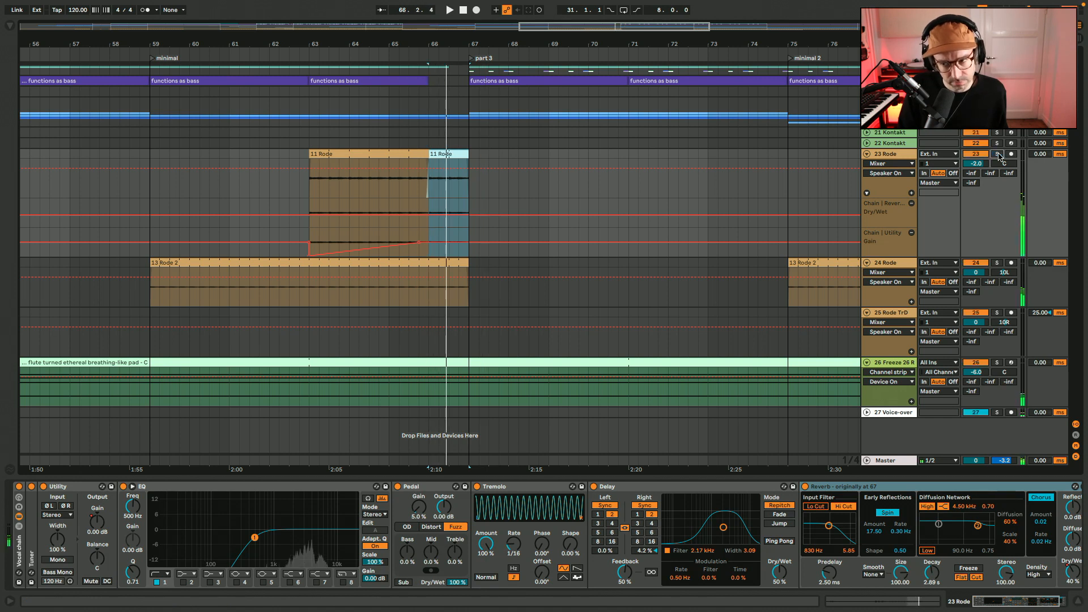
Compare the clip settings and sound of the 11 Rode clips at bars 63 and 66, then return to the arrangement
double_click(448, 154)
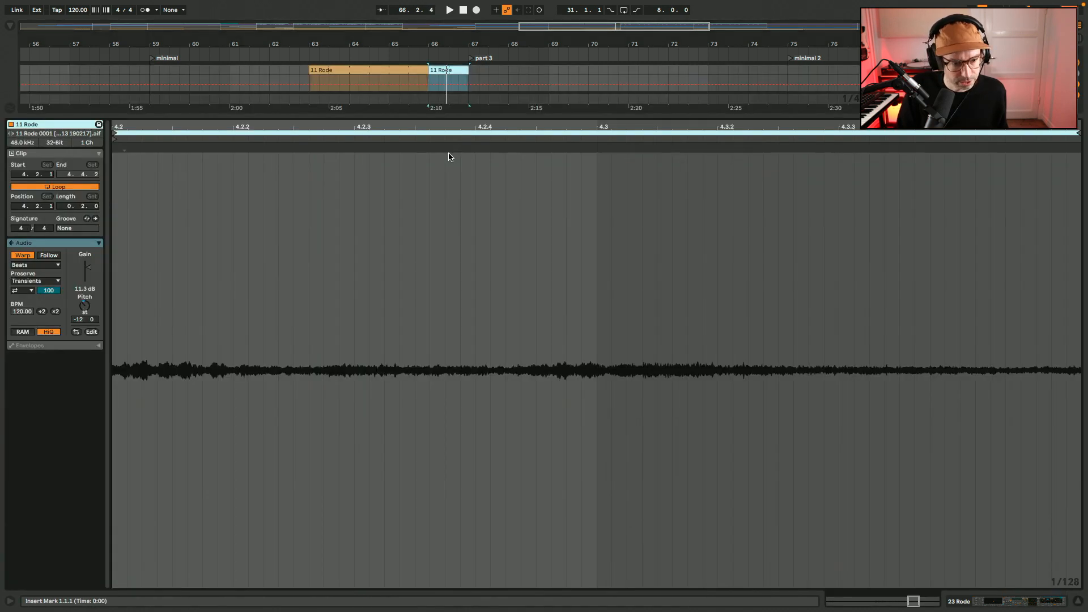
left_click(384, 77)
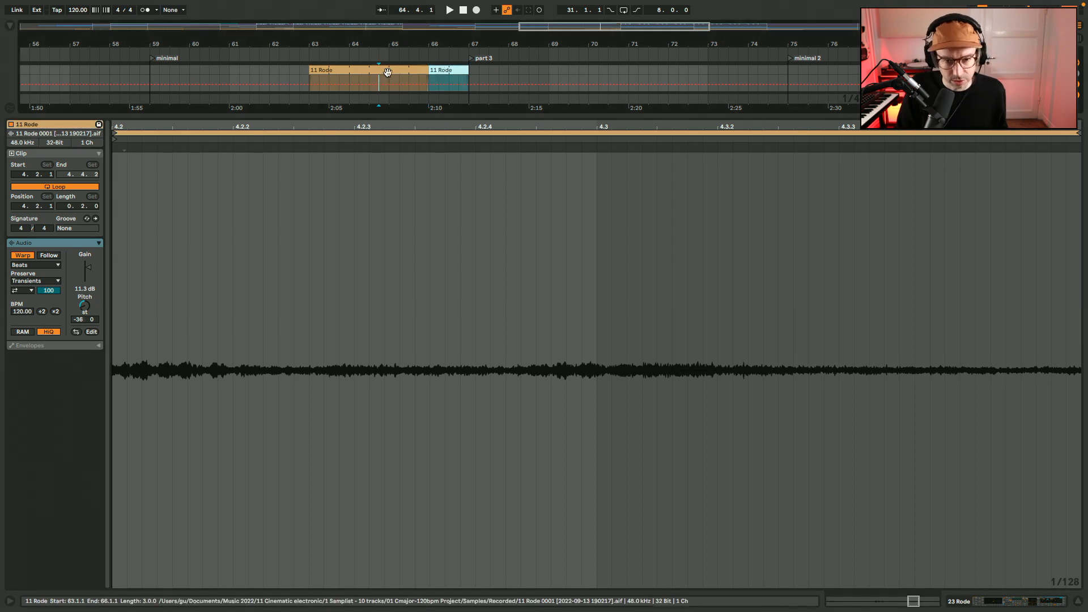
left_click(388, 72)
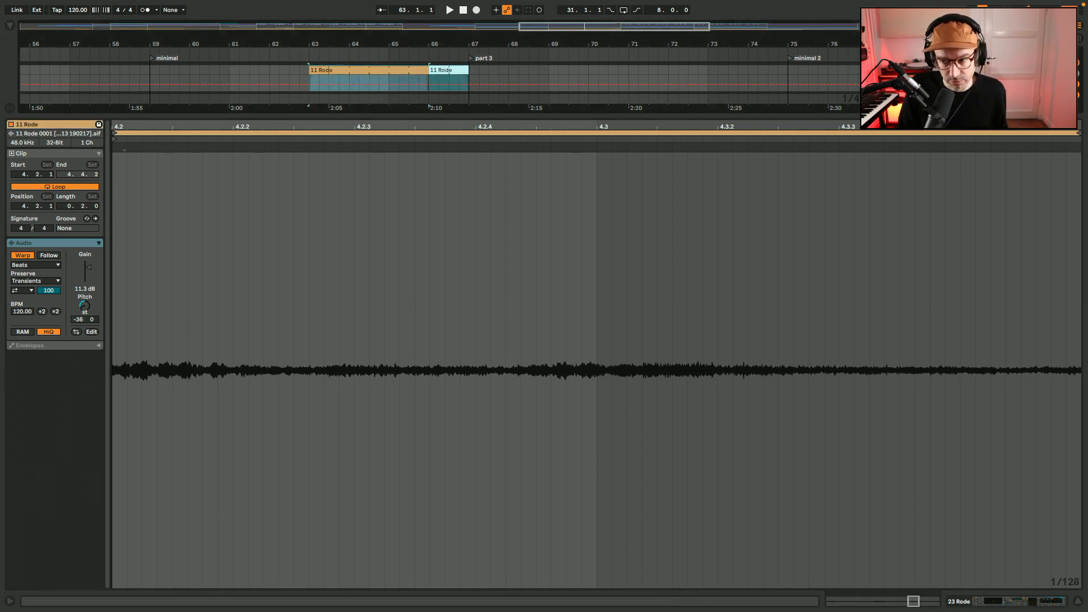
key("space")
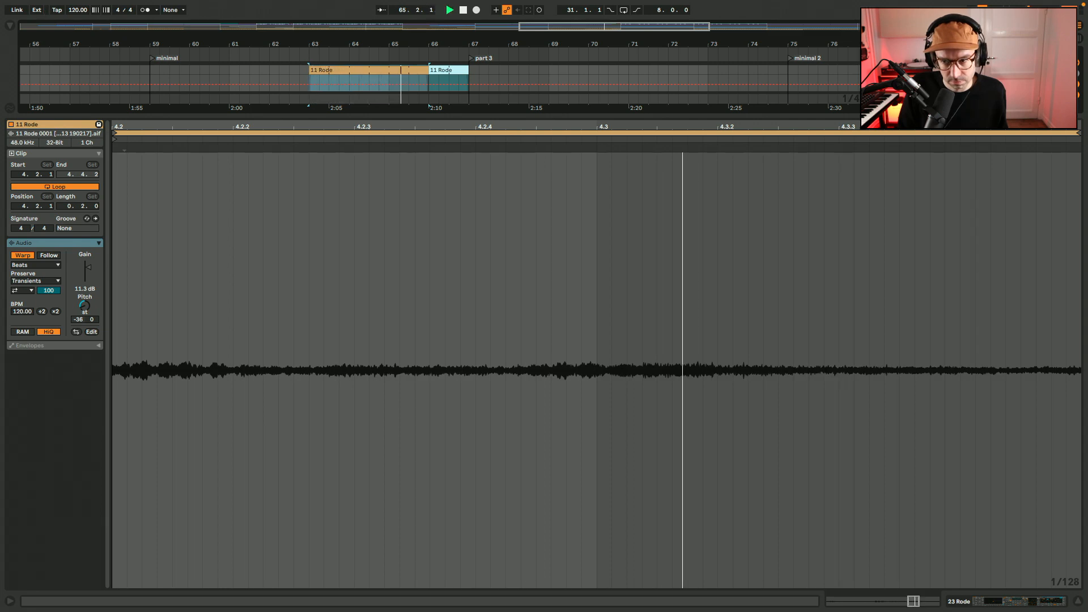
key("space")
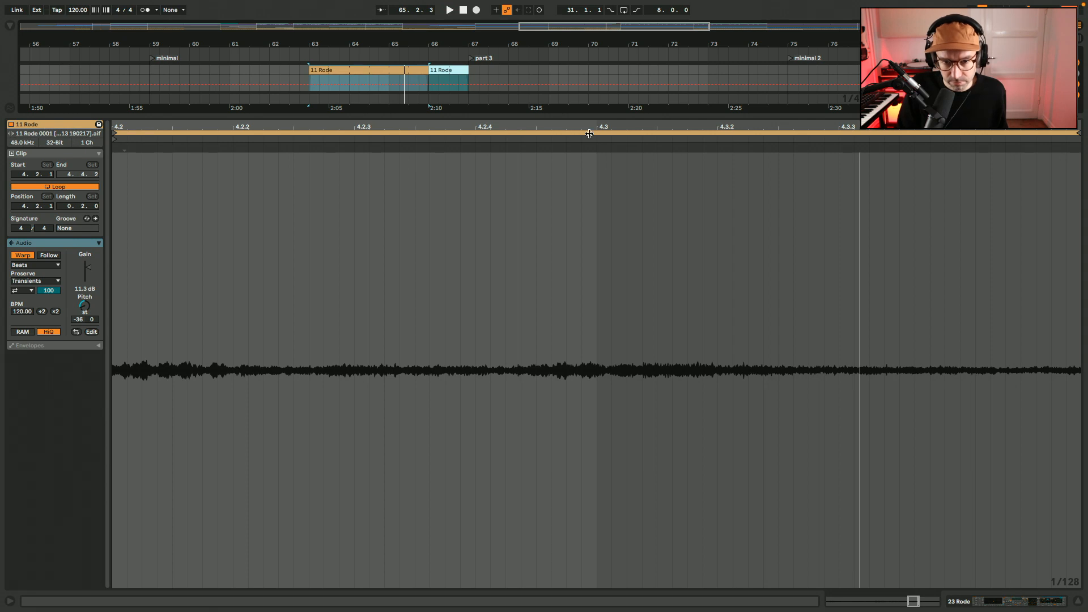
left_click(447, 70)
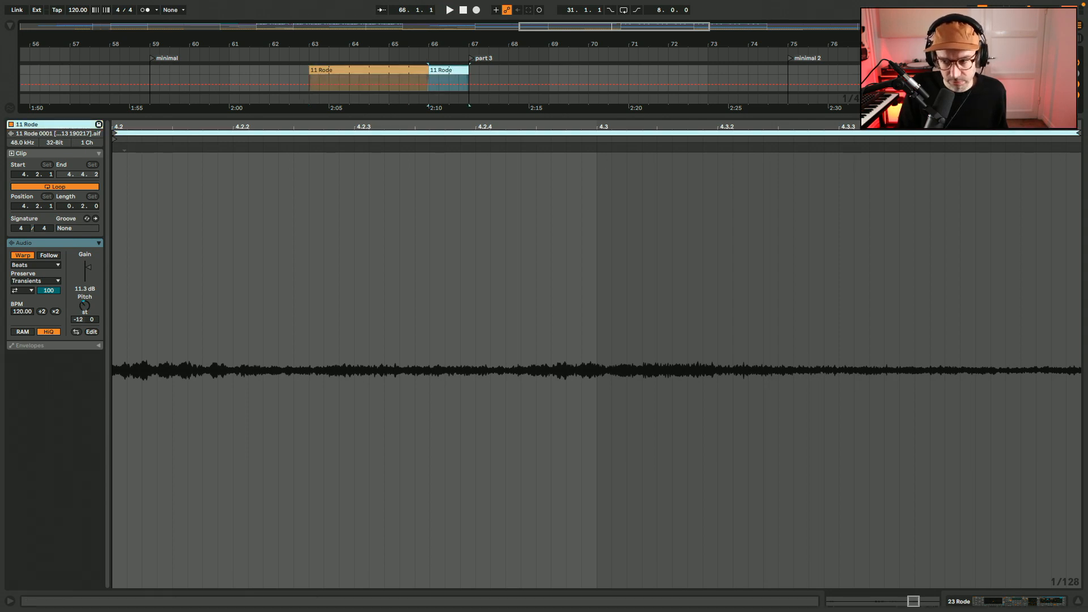
key("space")
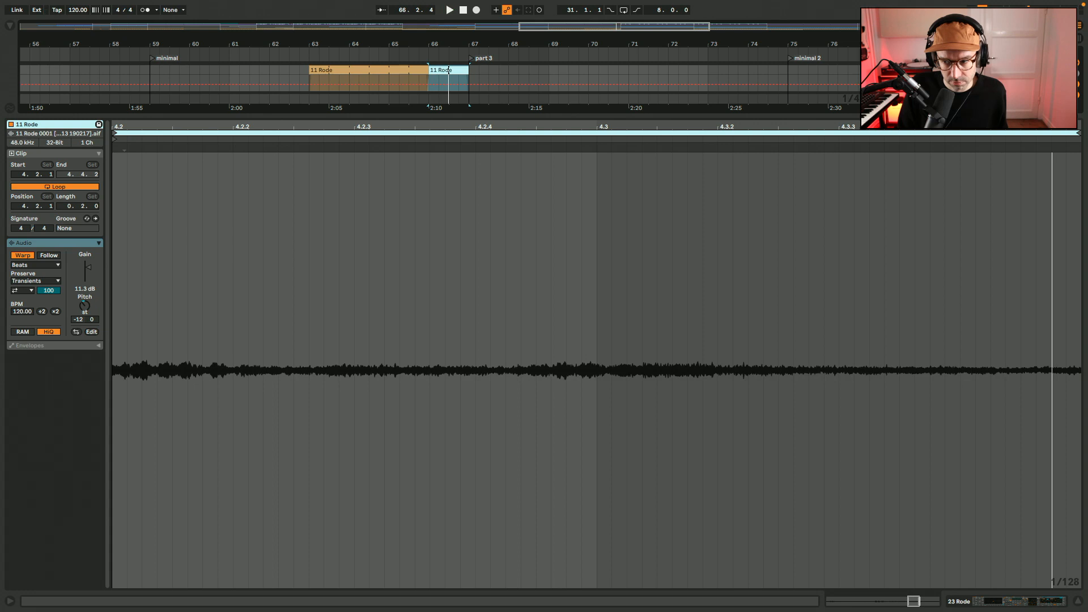
key("super+alt+l")
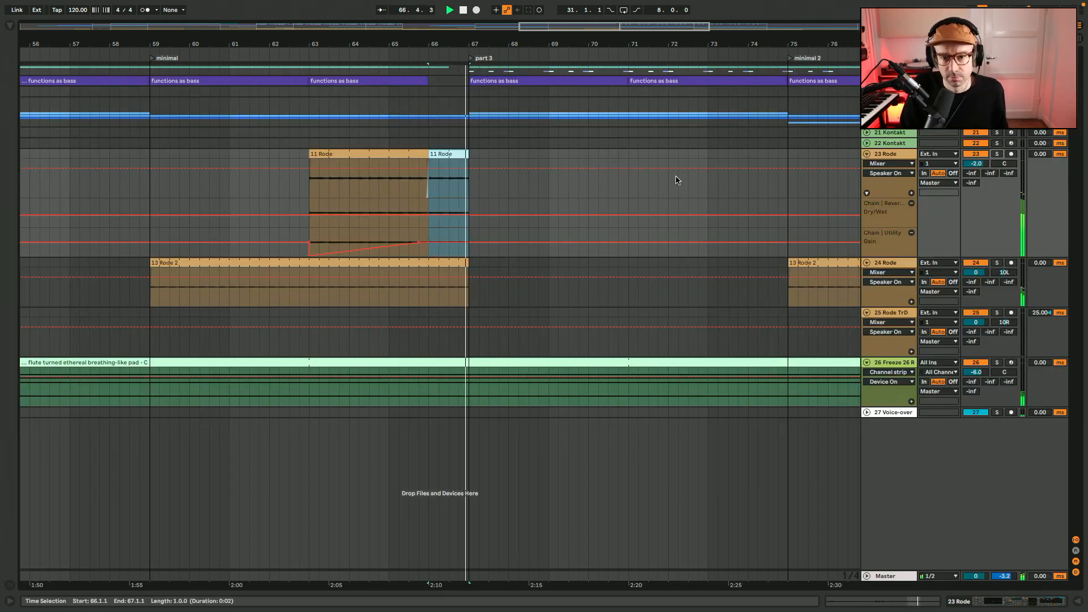
Show the whole arrangement during playback and toggle solo on flute pad track 26 on and off twice
key("w")
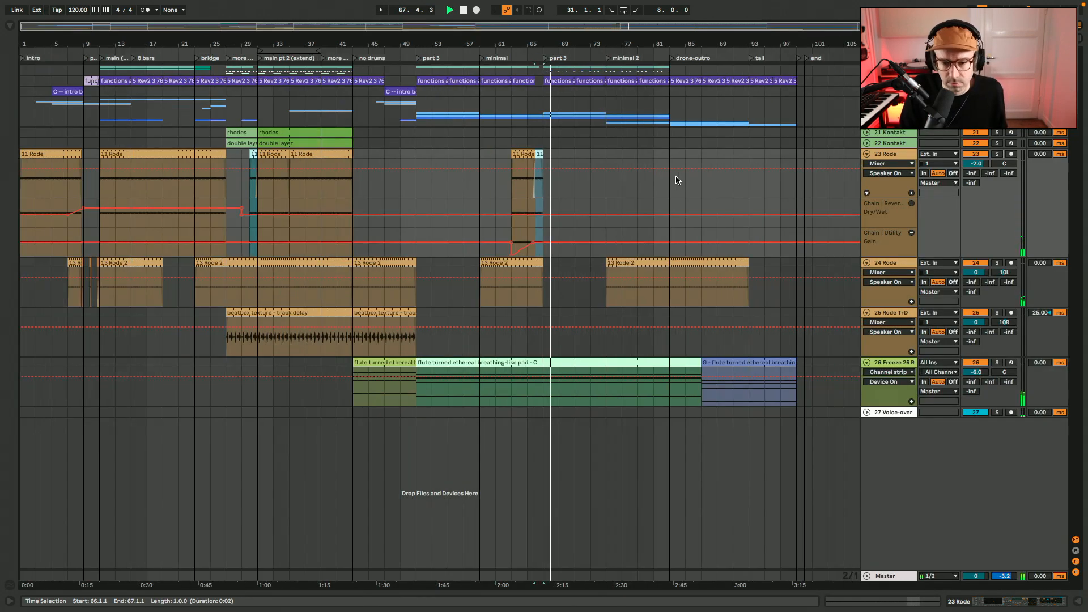
left_click(997, 363)
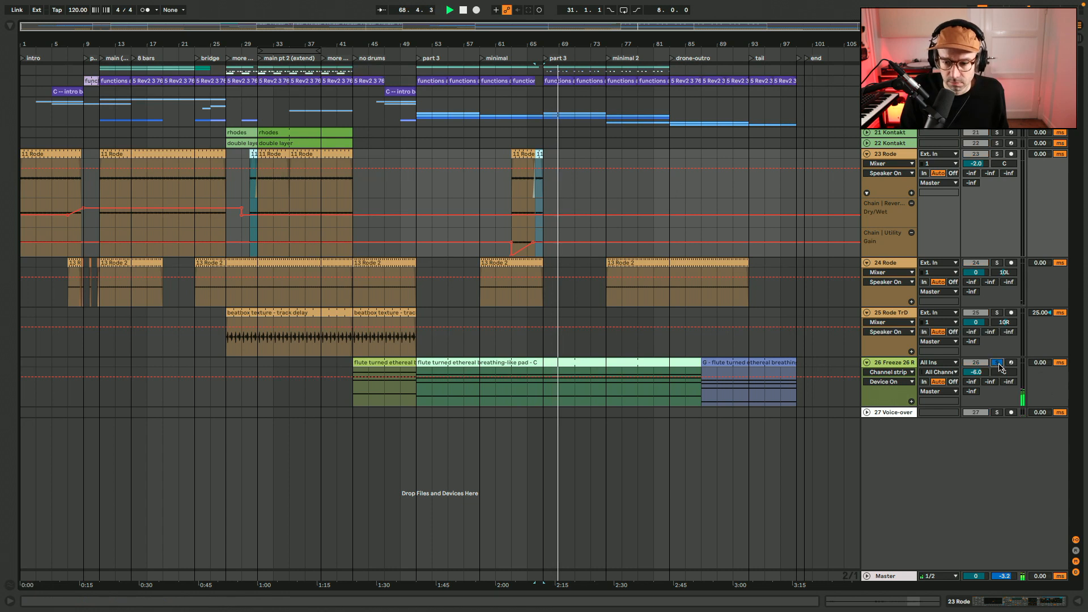
left_click(997, 363)
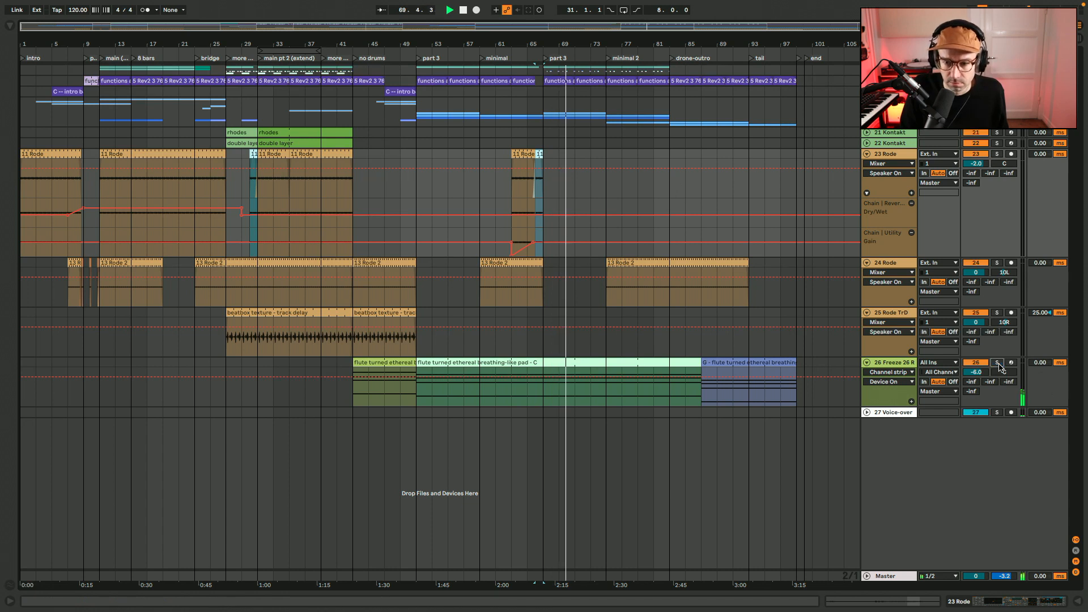
left_click(997, 363)
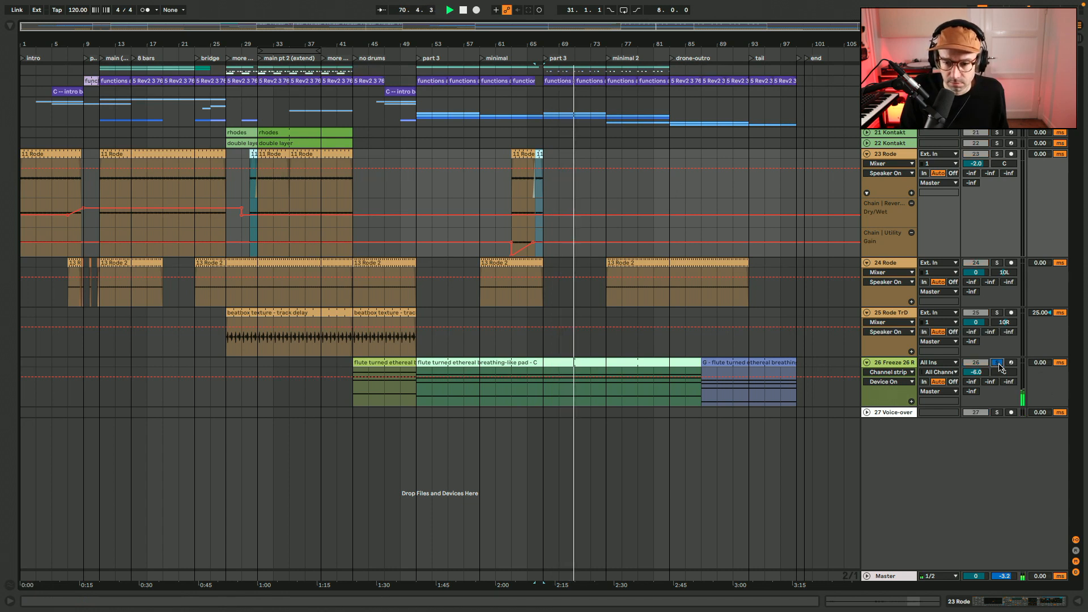
left_click(997, 362)
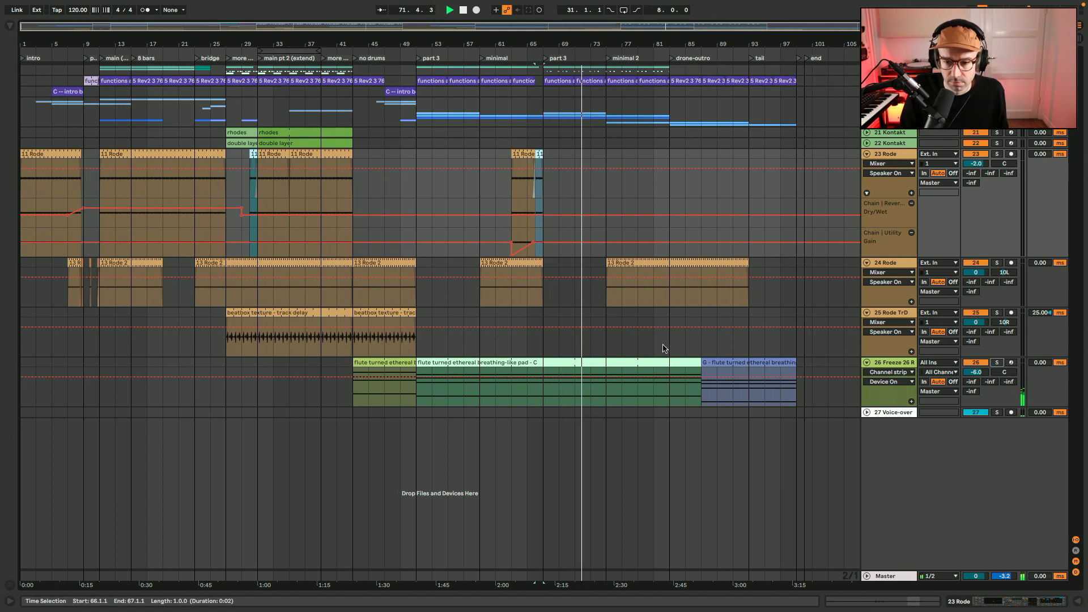
Stop playback and examine how the drum, bass and synth clips are distributed across the arrangement's sections
scroll(932, 146, "up", 10)
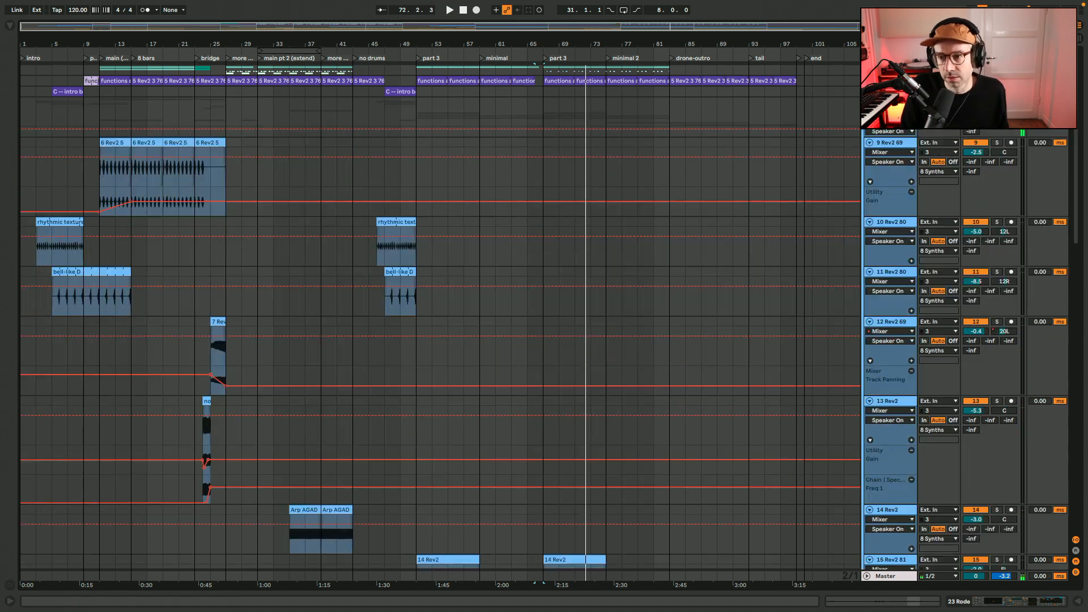
scroll(932, 146, "up", 5)
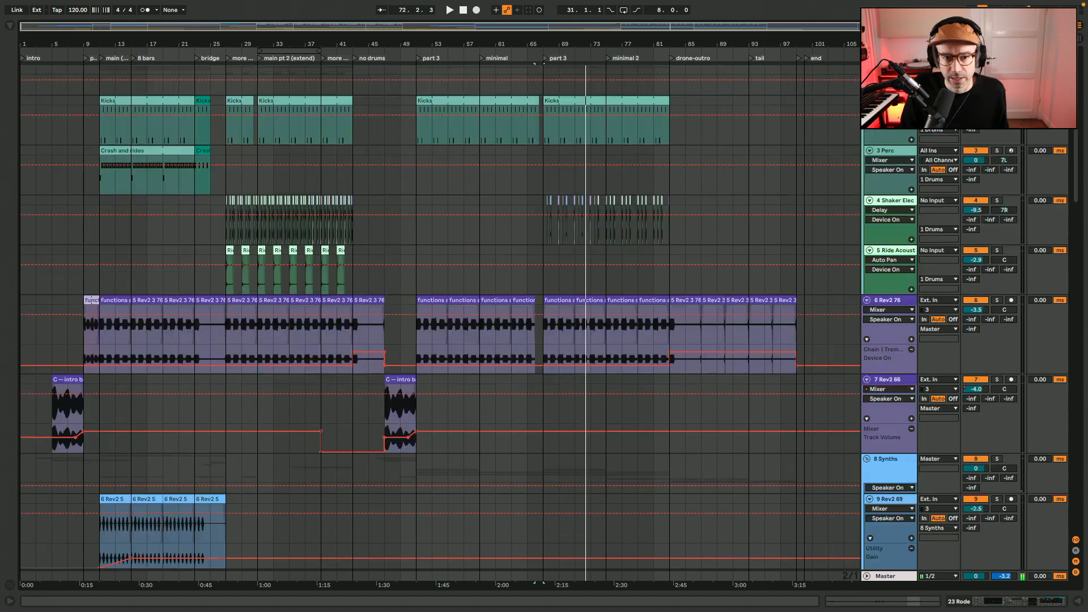
key("w")
key("w")
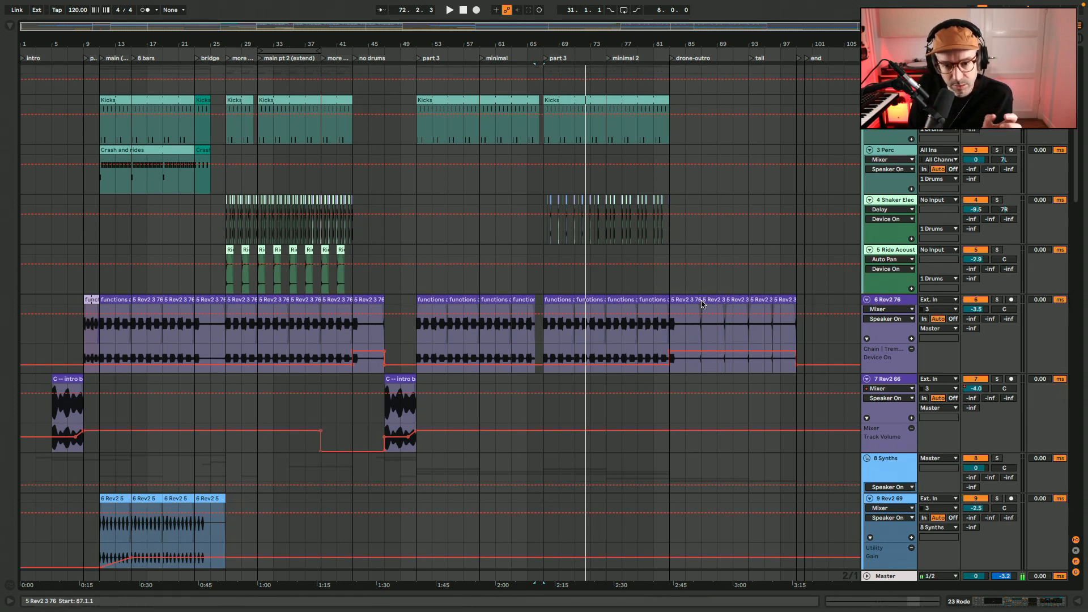
scroll(703, 302, "down", 5)
scroll(703, 304, "down", 5)
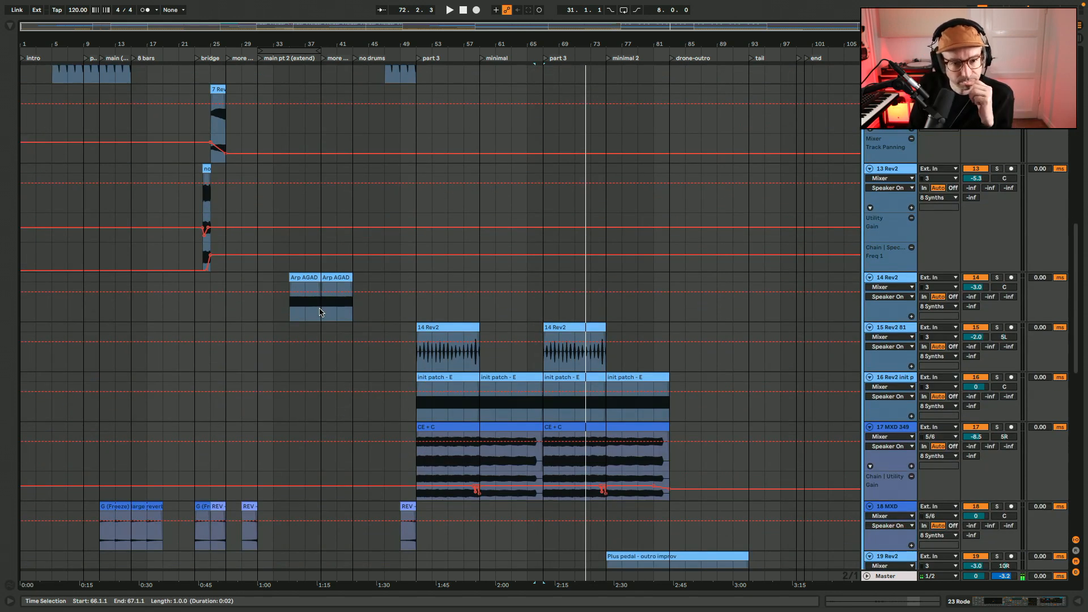
scroll(320, 311, "up", 10)
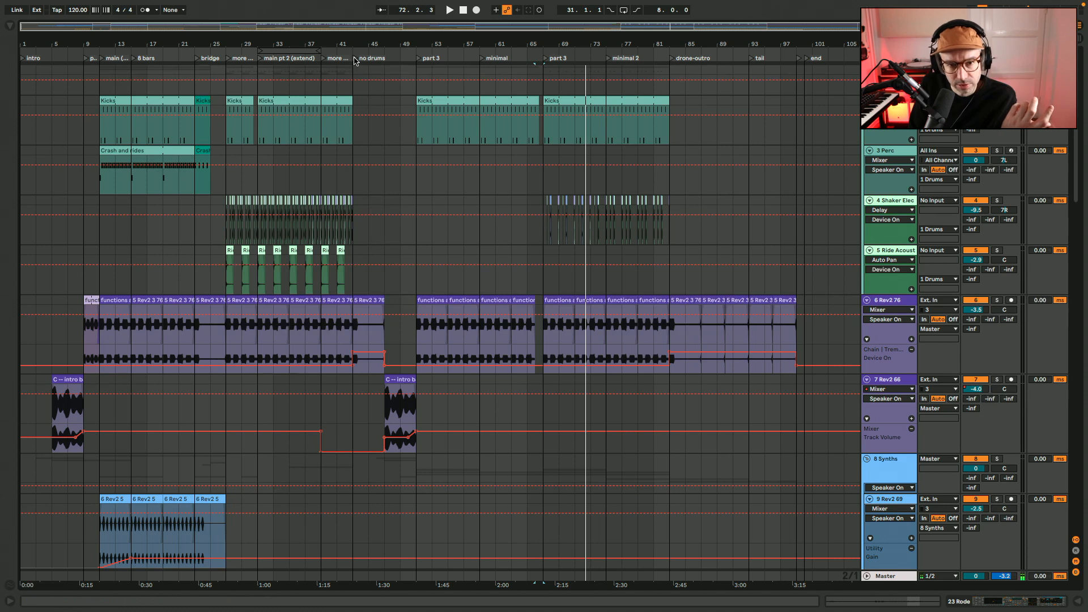
Mark bars 43 to 51 on the Drums group track and examine the other tracks' clips from the no-drums section to the outro
left_click_drag(354, 84, 412, 92)
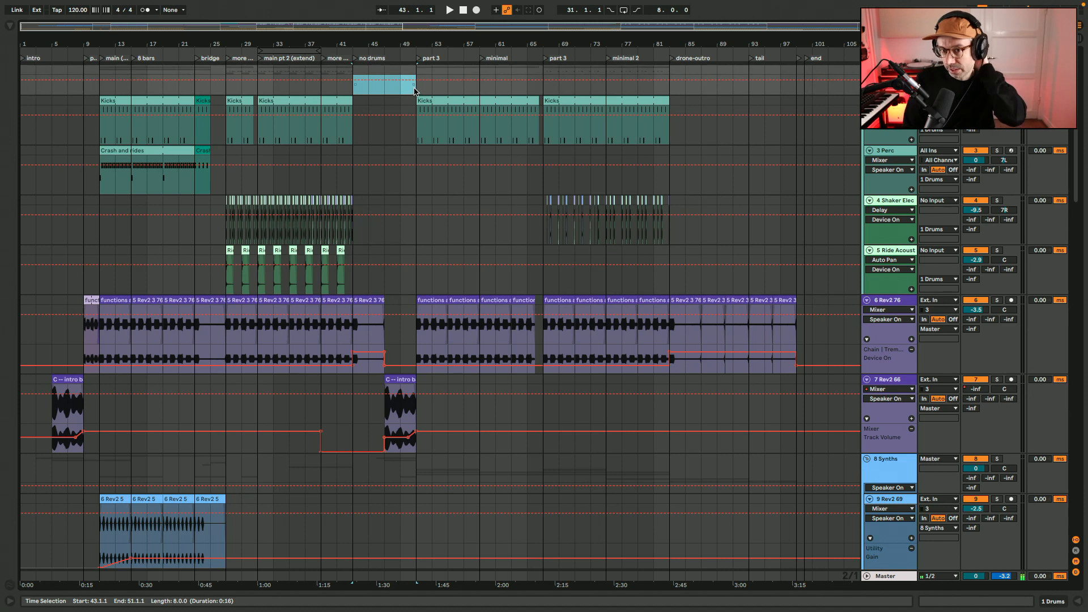
scroll(401, 217, "down", 6)
scroll(432, 272, "down", 2)
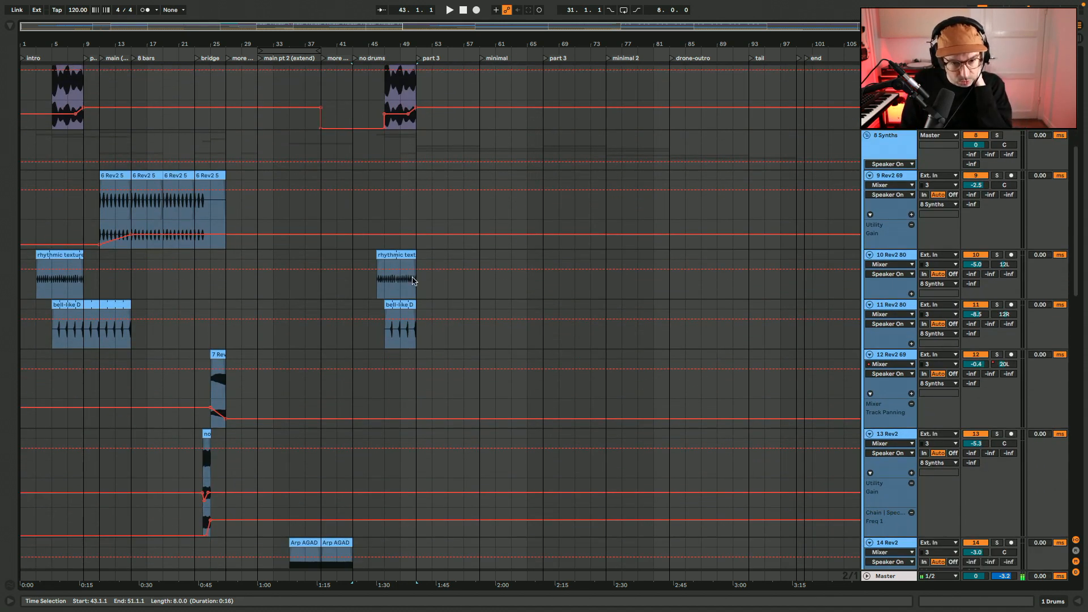
scroll(412, 267, "down", 3)
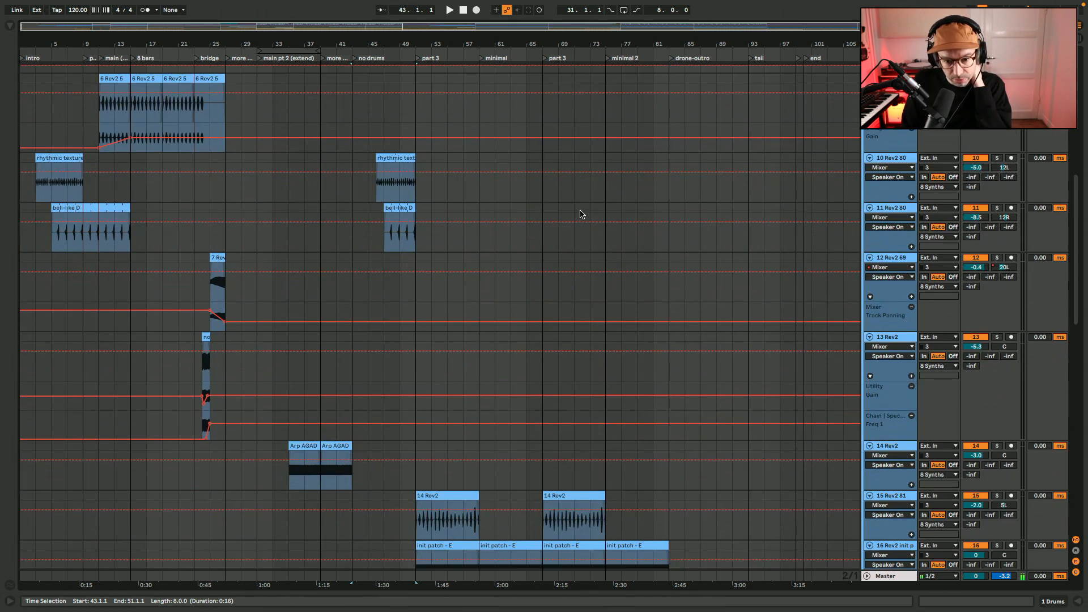
scroll(580, 214, "down", 8)
scroll(579, 213, "down", 2)
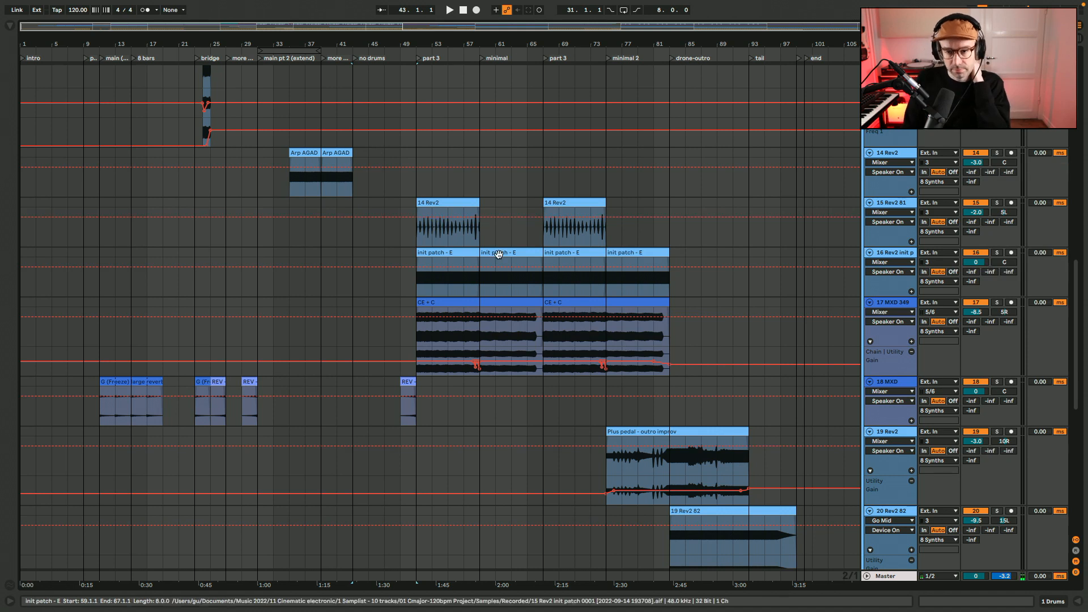
scroll(498, 253, "up", 20)
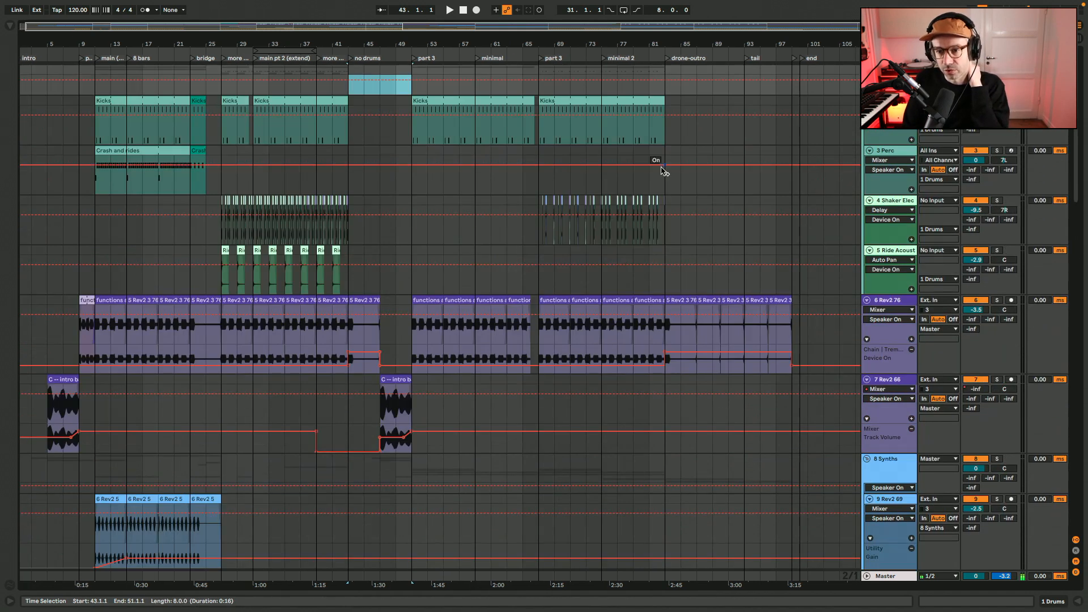
scroll(667, 137, "down", 20)
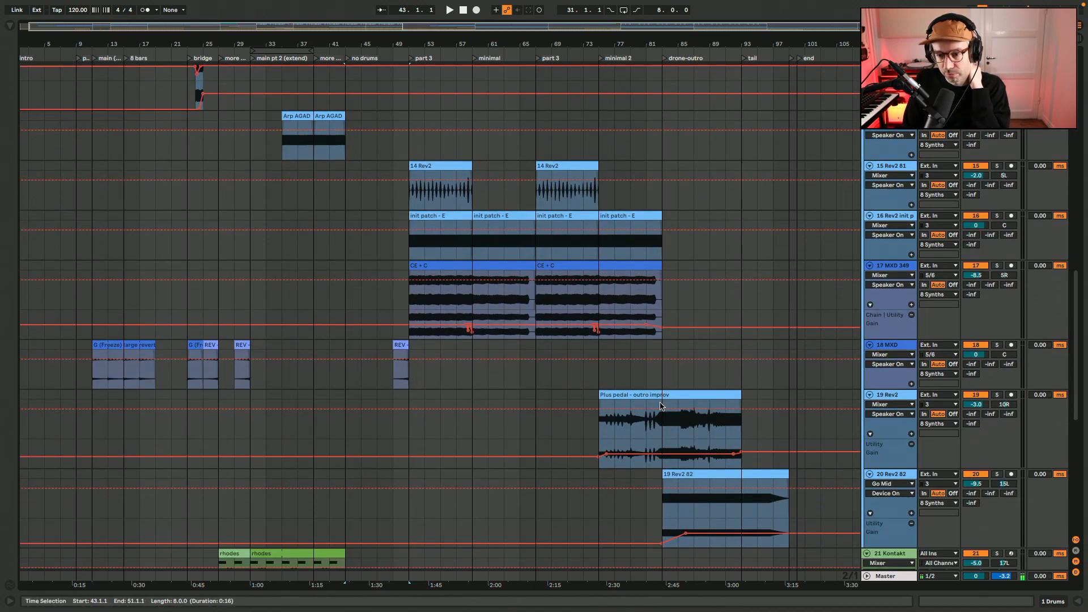
scroll(680, 436, "down", 1)
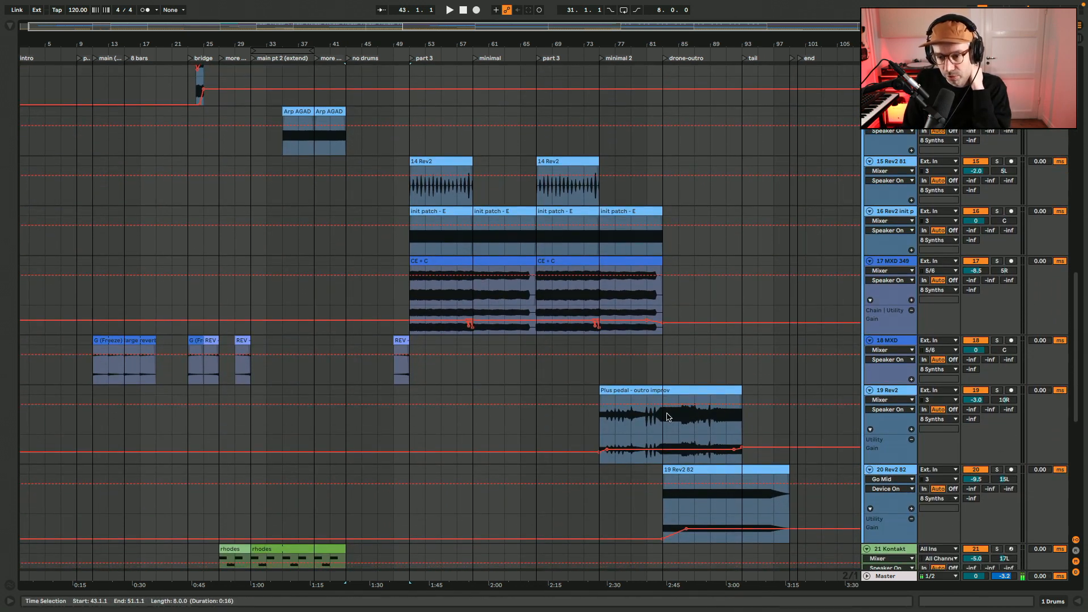
scroll(772, 393, "down", 10)
scroll(774, 393, "down", 7)
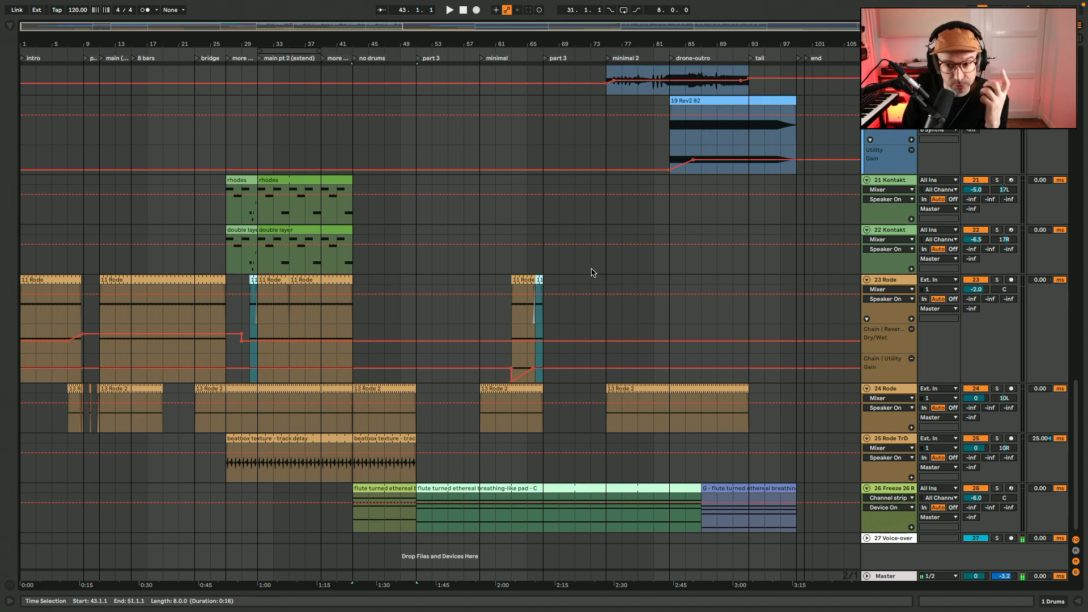
Examine how the clips on all tracks are spread across the arrangement and place the insert marker at bar 55 on track 18 MXD
scroll(591, 272, "up", 15)
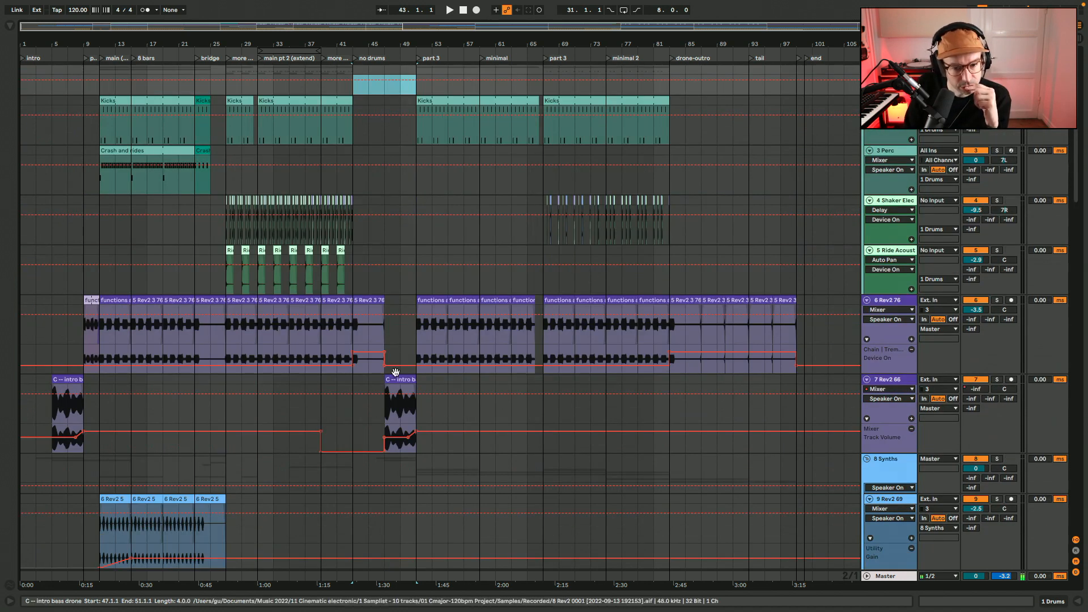
scroll(395, 440, "down", 10)
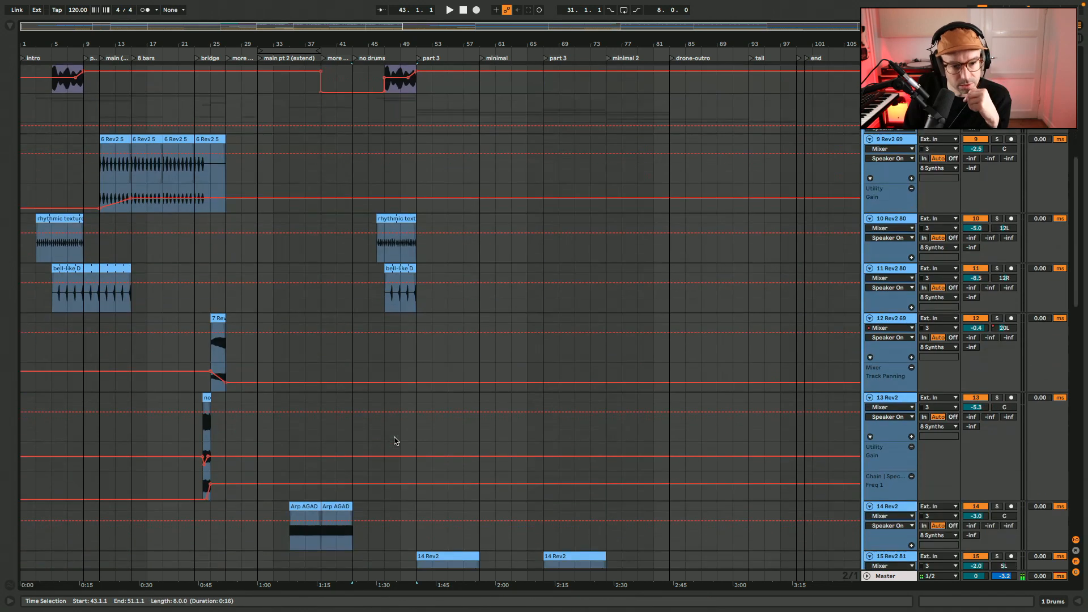
scroll(395, 440, "down", 1)
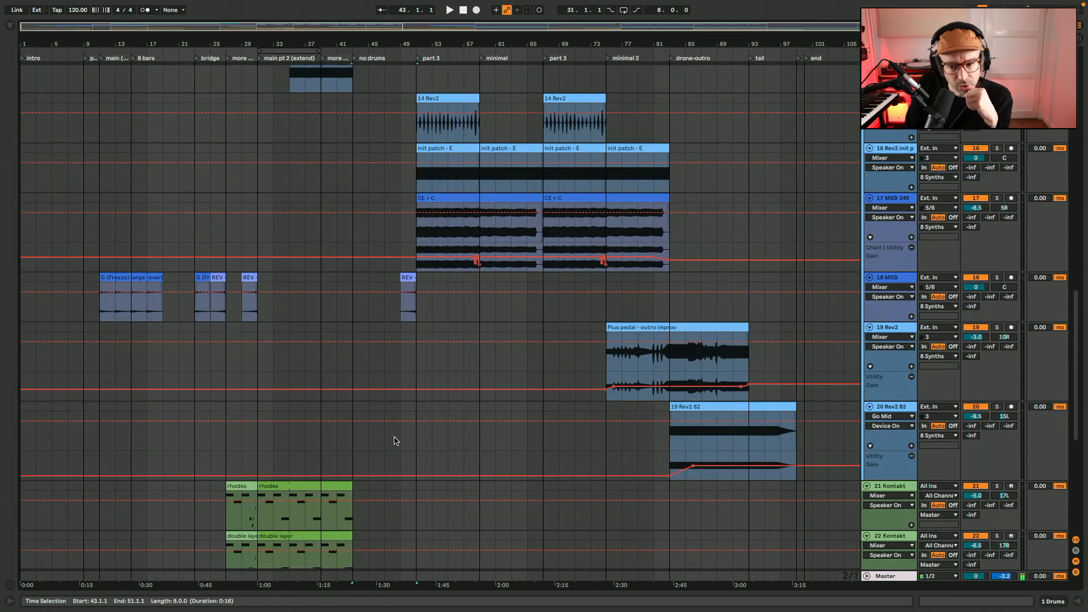
scroll(395, 441, "down", 9)
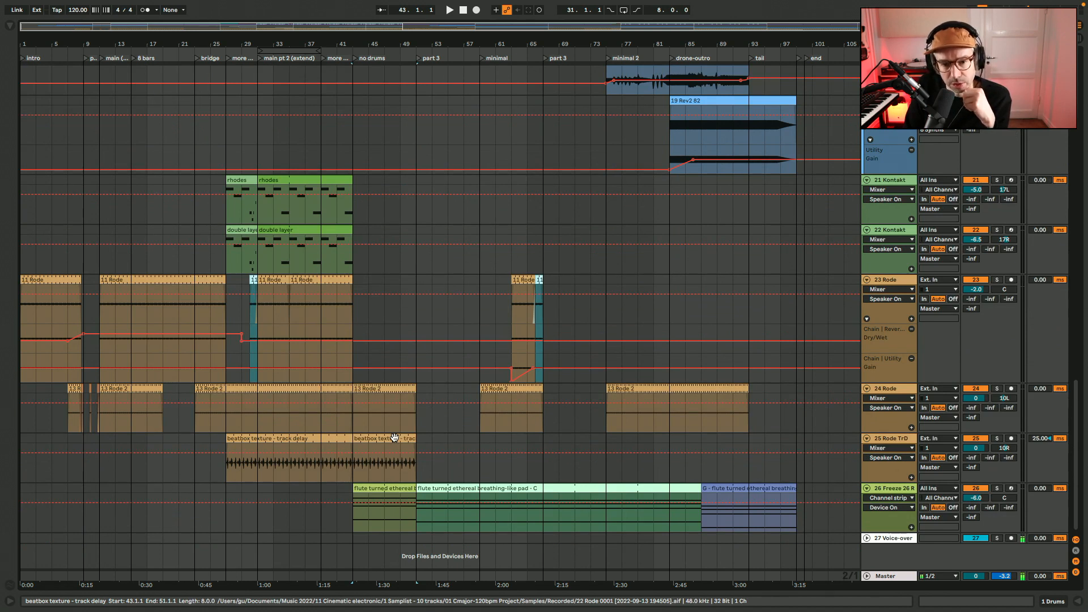
scroll(395, 440, "up", 10)
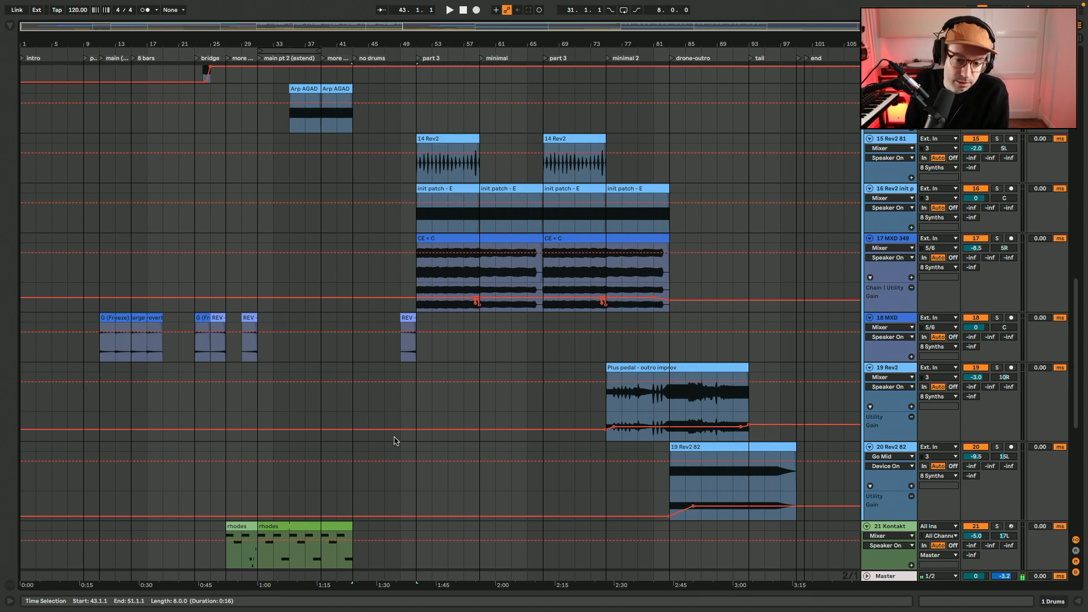
left_click(439, 361)
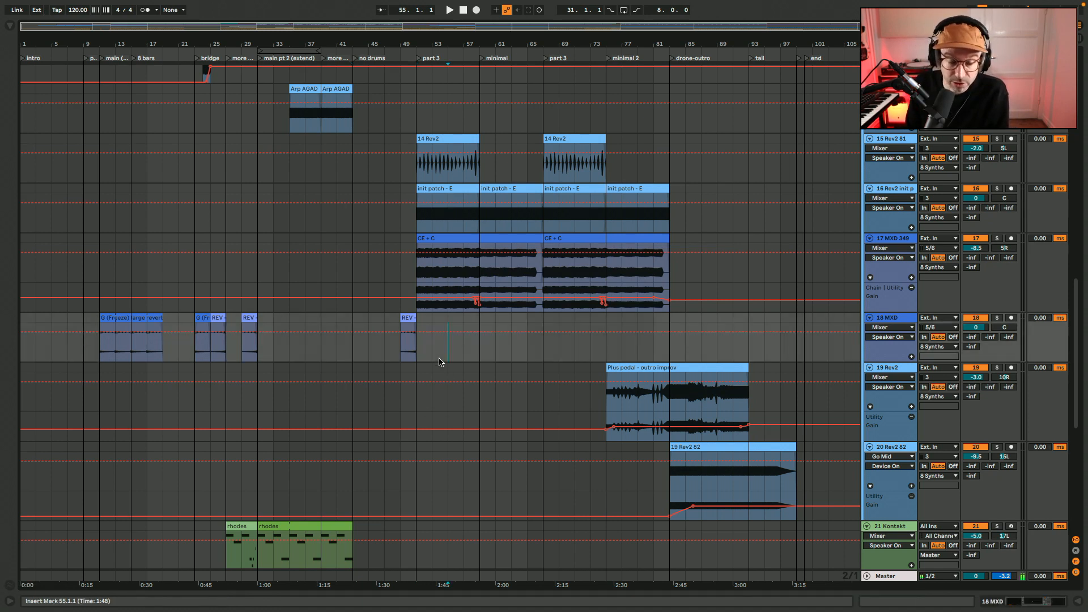
scroll(439, 362, "up", 10)
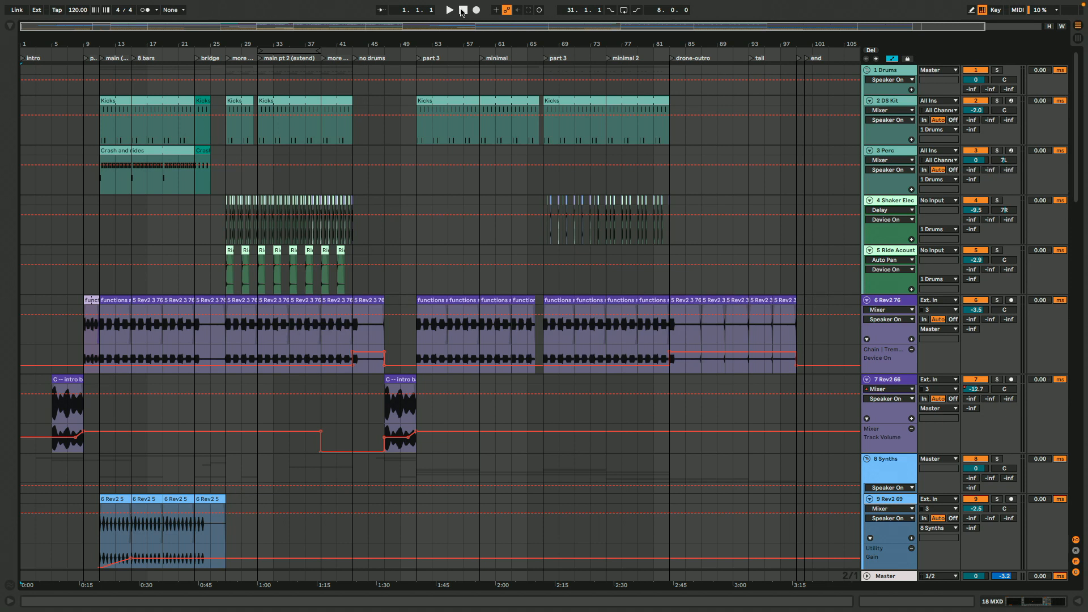
Play the song from bar 1 and examine the drum, bass, synth and Rode tracks during the intro
key("space")
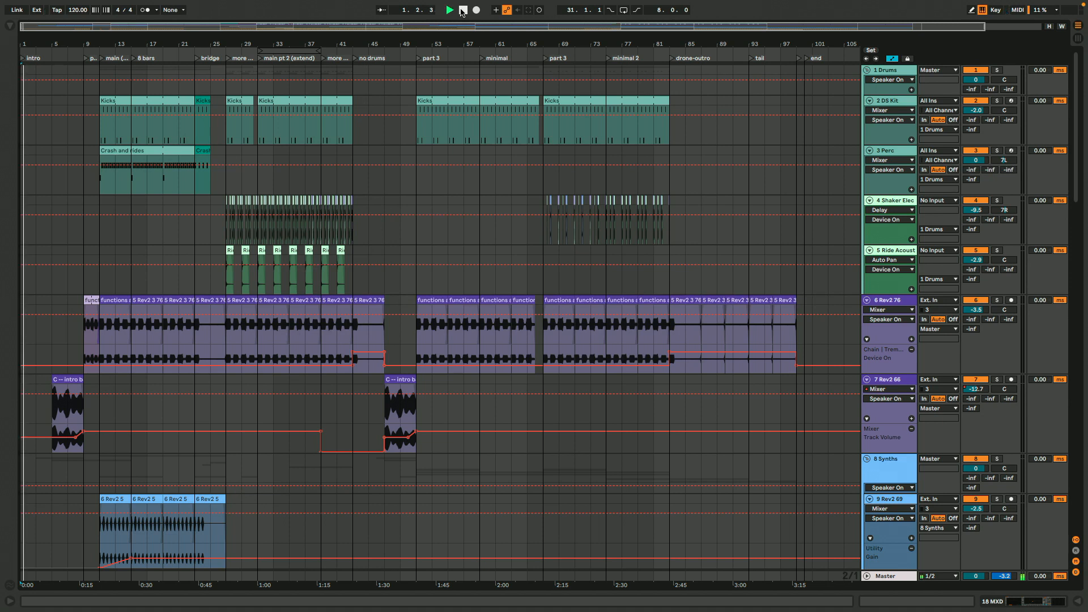
scroll(581, 200, "down", 3)
scroll(579, 199, "down", 10)
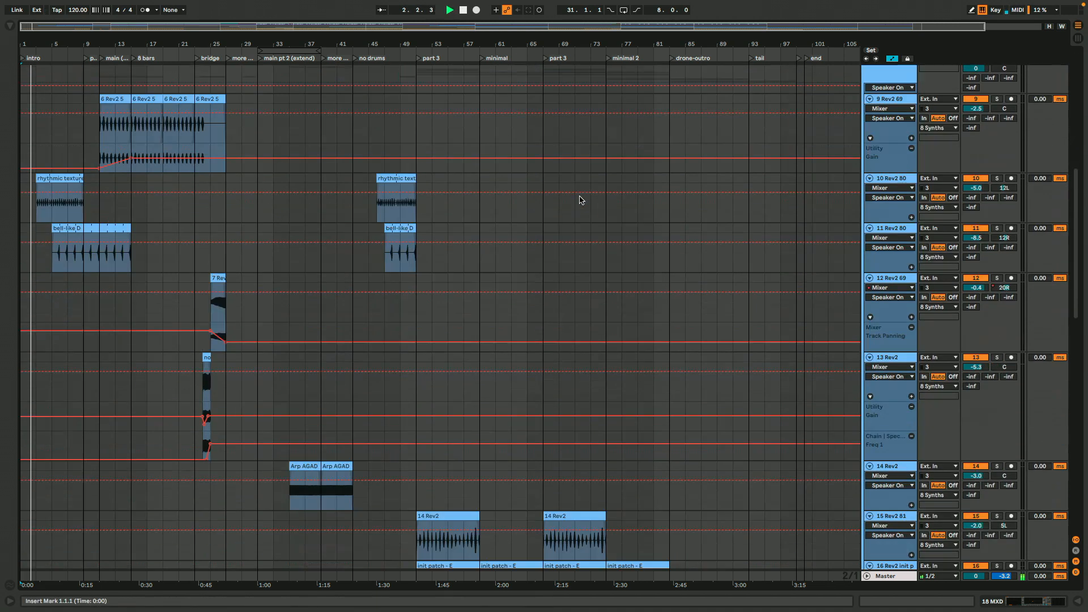
scroll(579, 199, "down", 12)
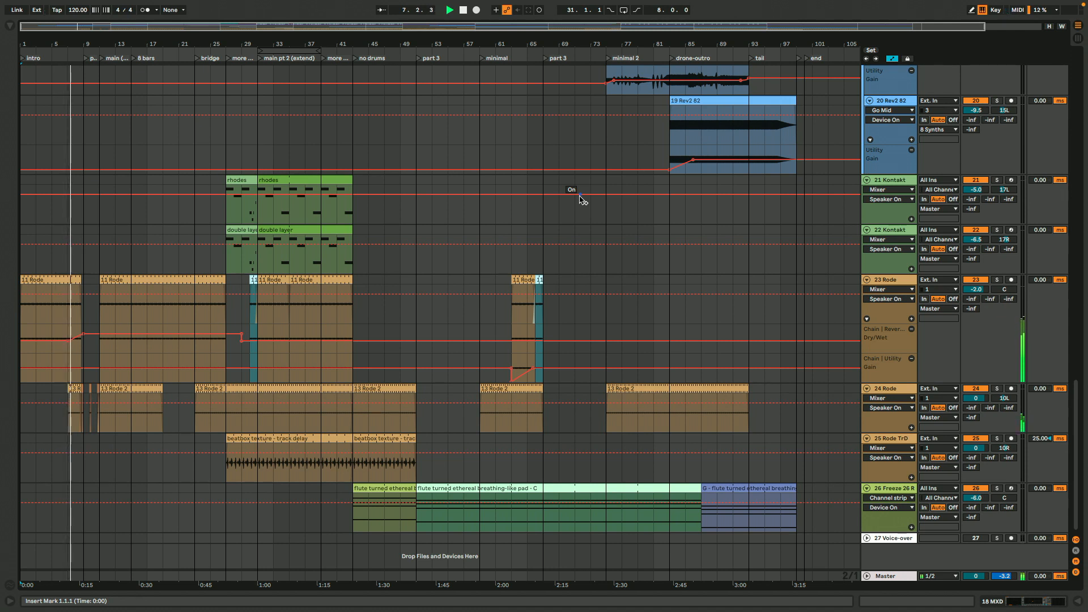
scroll(580, 196, "up", 10)
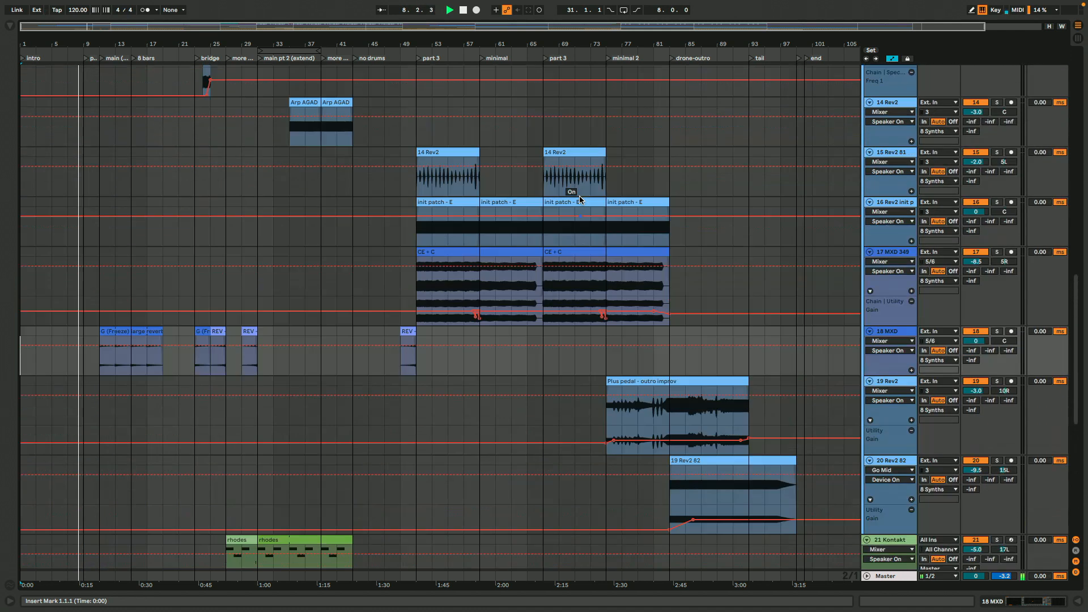
scroll(580, 199, "up", 5)
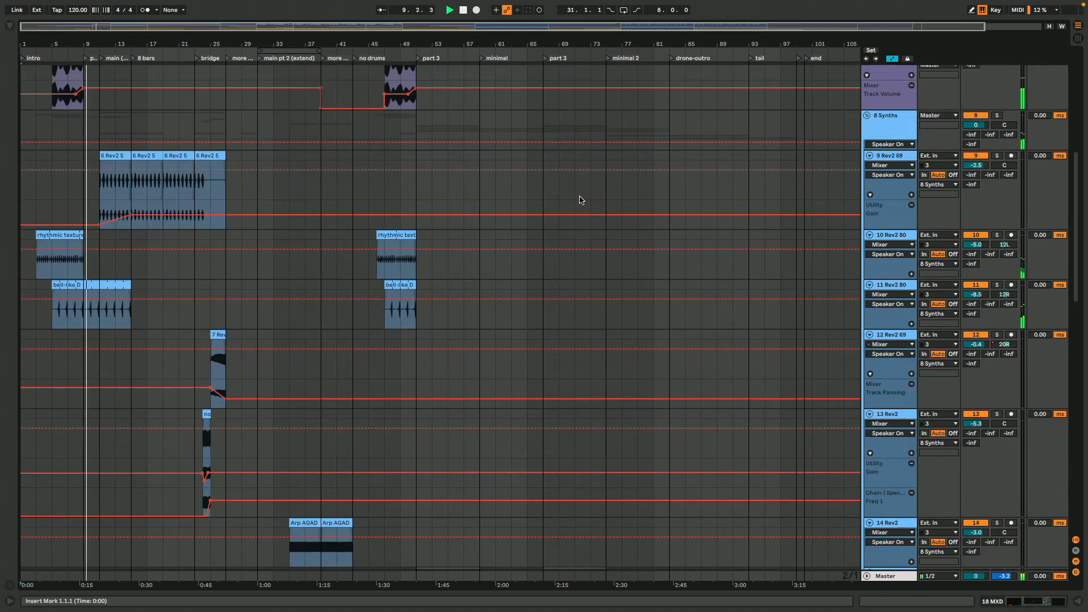
scroll(580, 199, "up", 6)
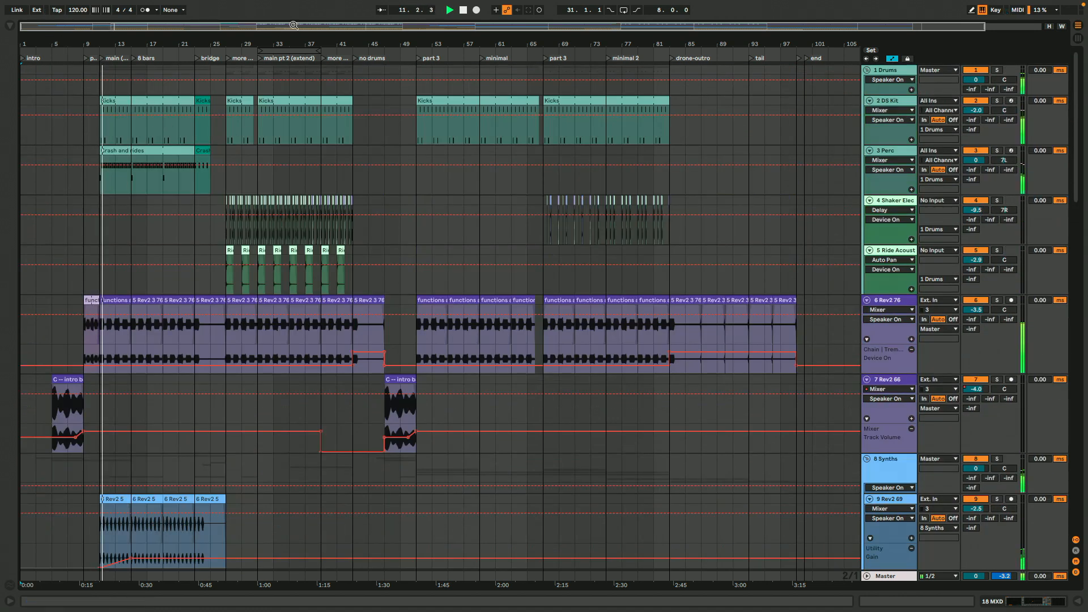
Zoom in on the main and bridge sections and turn on Follow so the view tracks the playback position
left_click_drag(31, 26, 31, 80)
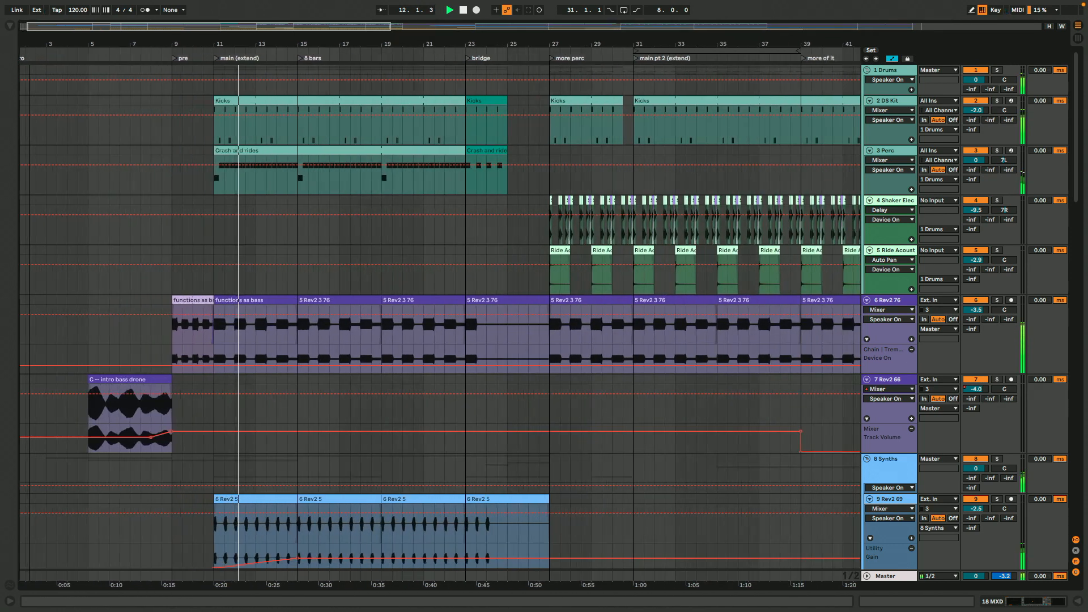
left_click(382, 8)
left_click_drag(232, 30, 200, 27)
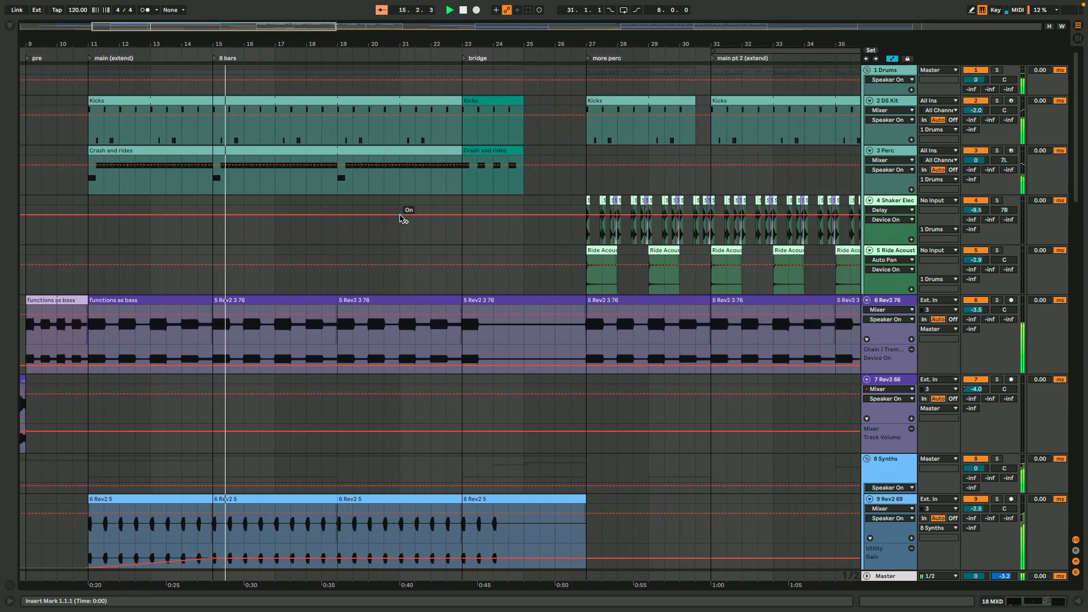
left_click(380, 11)
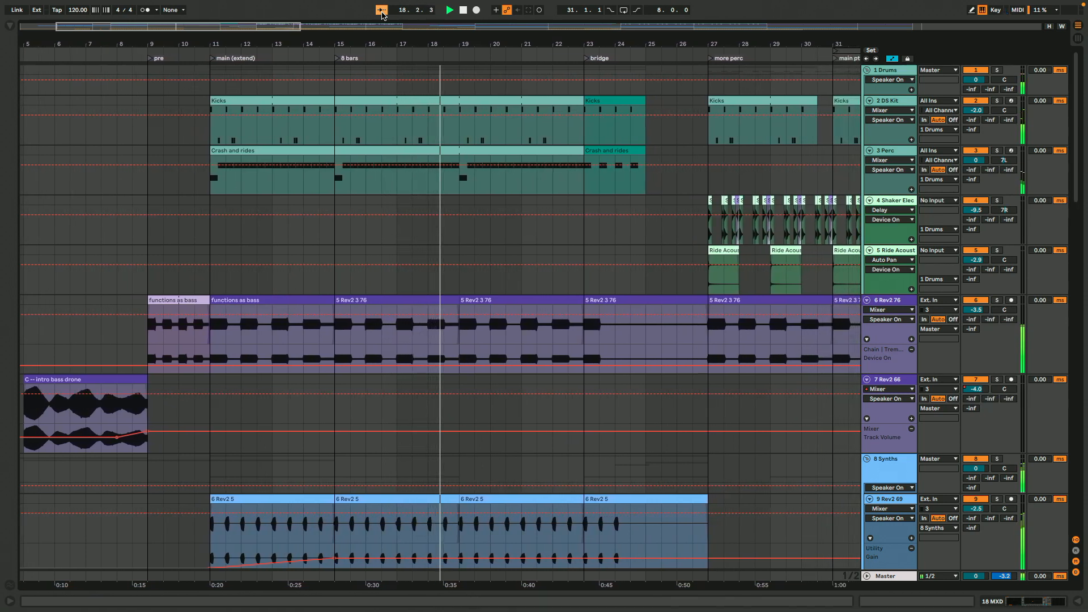
Examine the drum, bass and synth layers during playback of the 8 bars and bridge sections, including the noise and 7 Rev2 clips
scroll(615, 261, "down", 10)
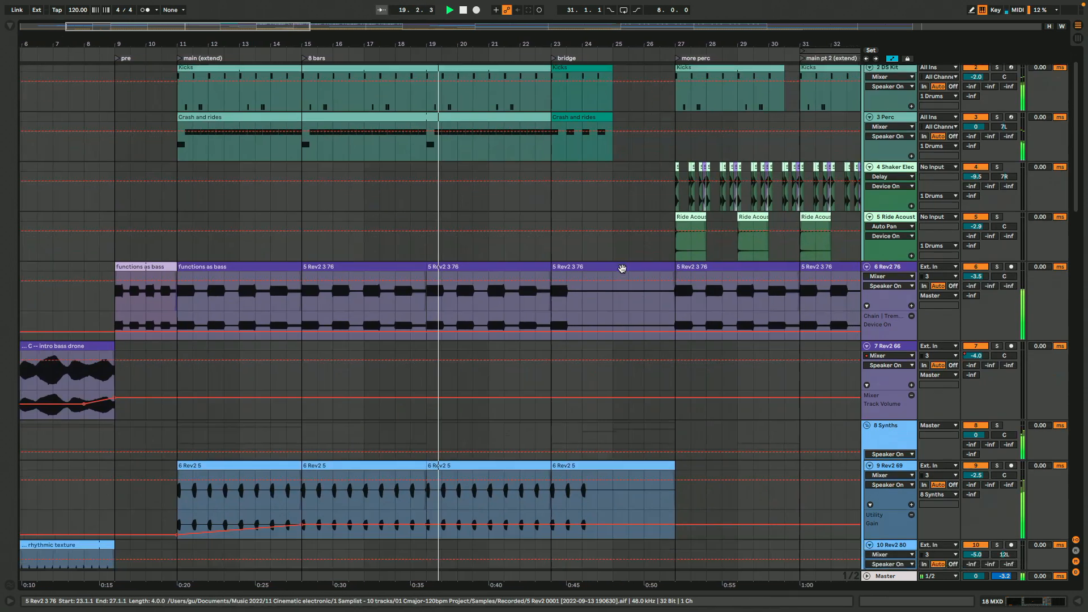
scroll(621, 272, "down", 10)
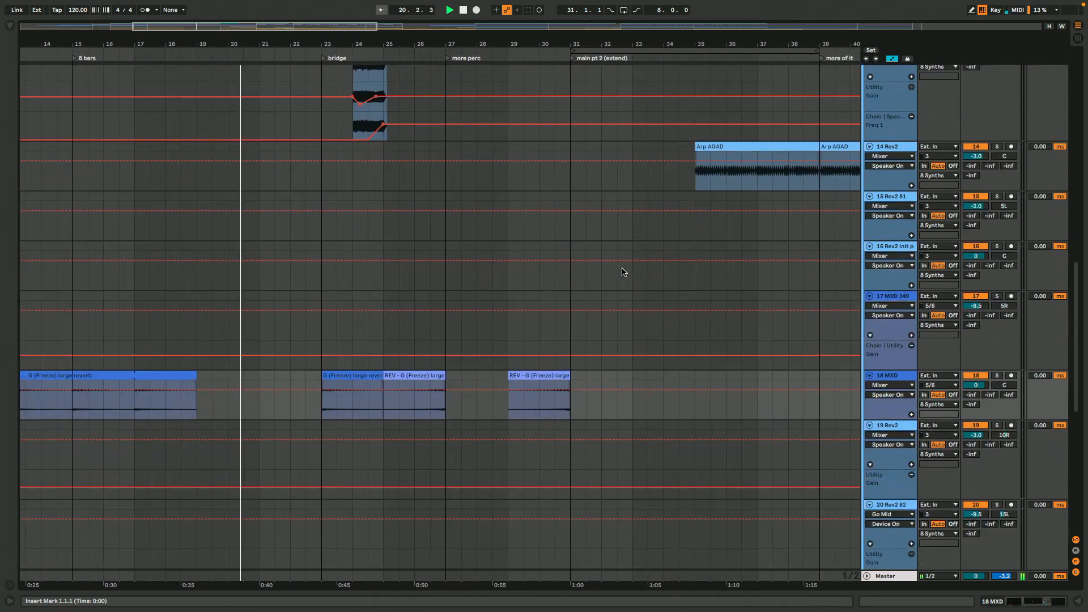
scroll(622, 272, "up", 8)
scroll(621, 272, "up", 10)
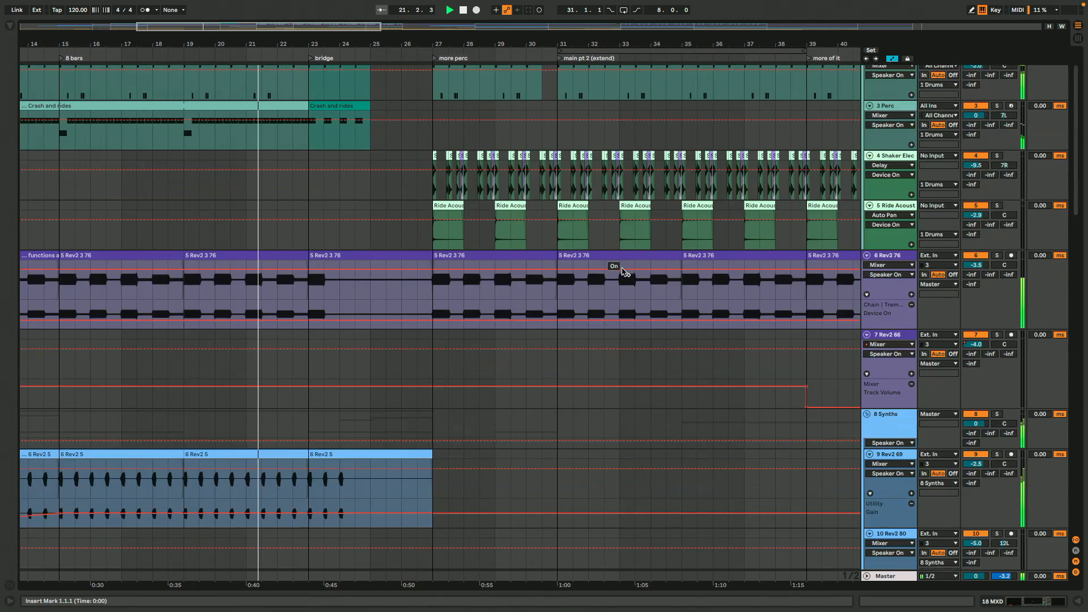
scroll(621, 272, "down", 5)
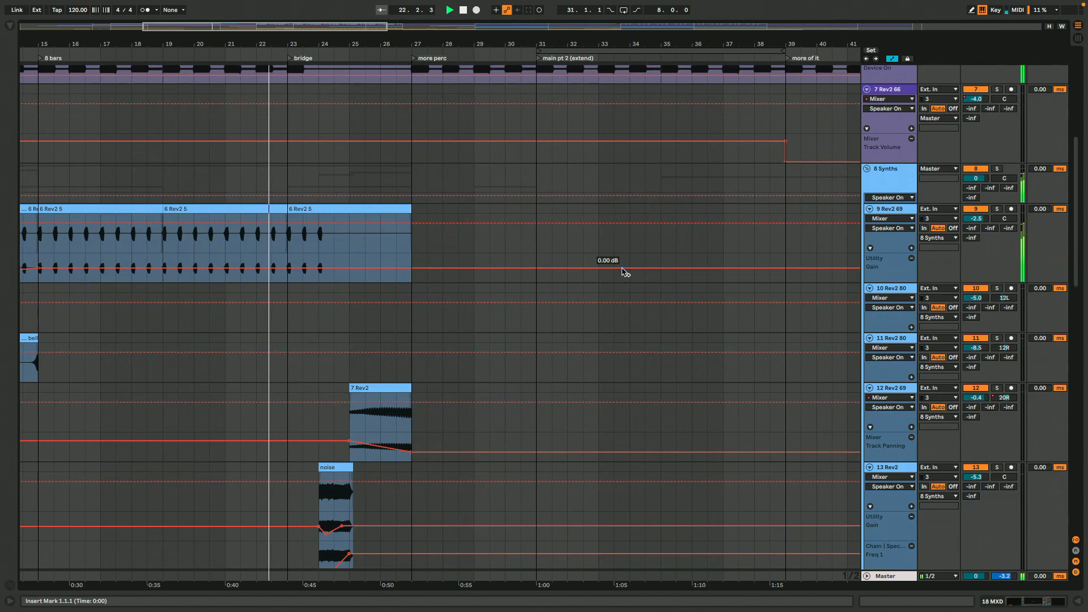
scroll(622, 272, "down", 1)
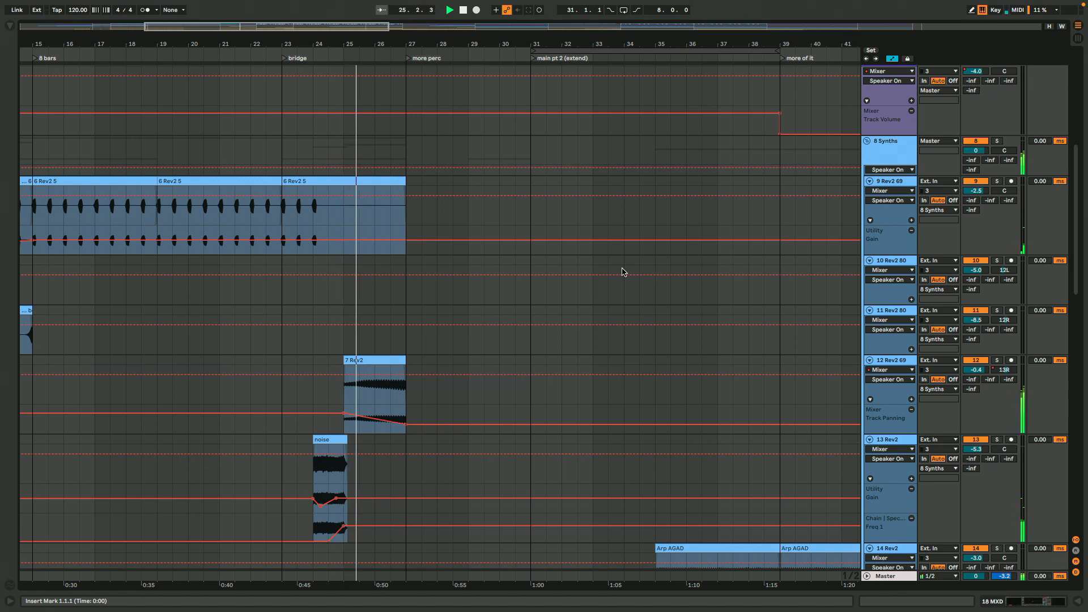
Show a wider span of the timeline and examine the percussion, synth, rhodes and Rode layers playing from more perc to more of it
key("minus")
key("minus")
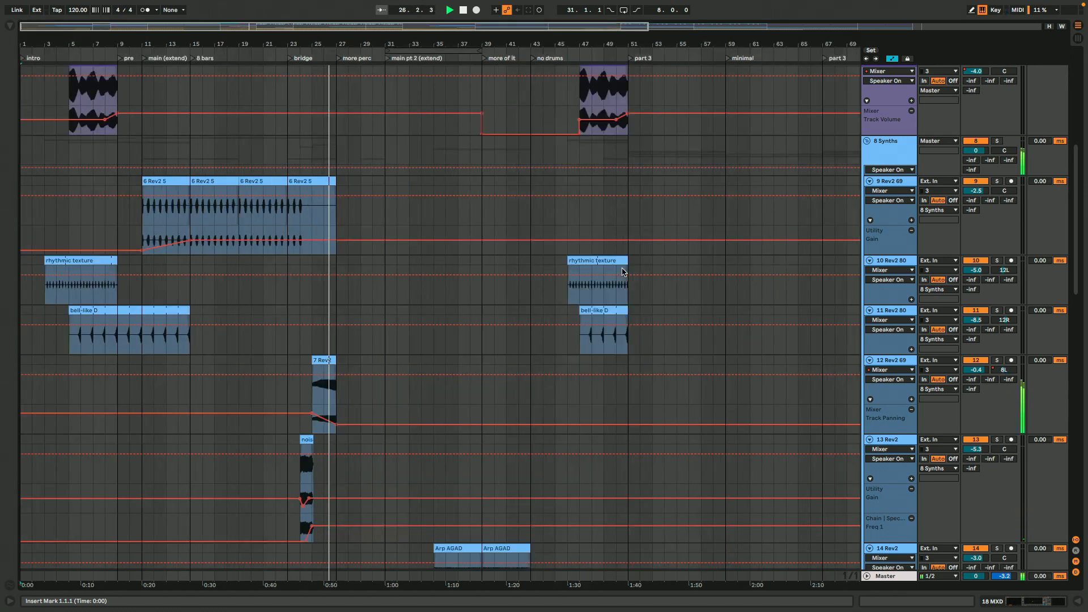
scroll(622, 272, "up", 10)
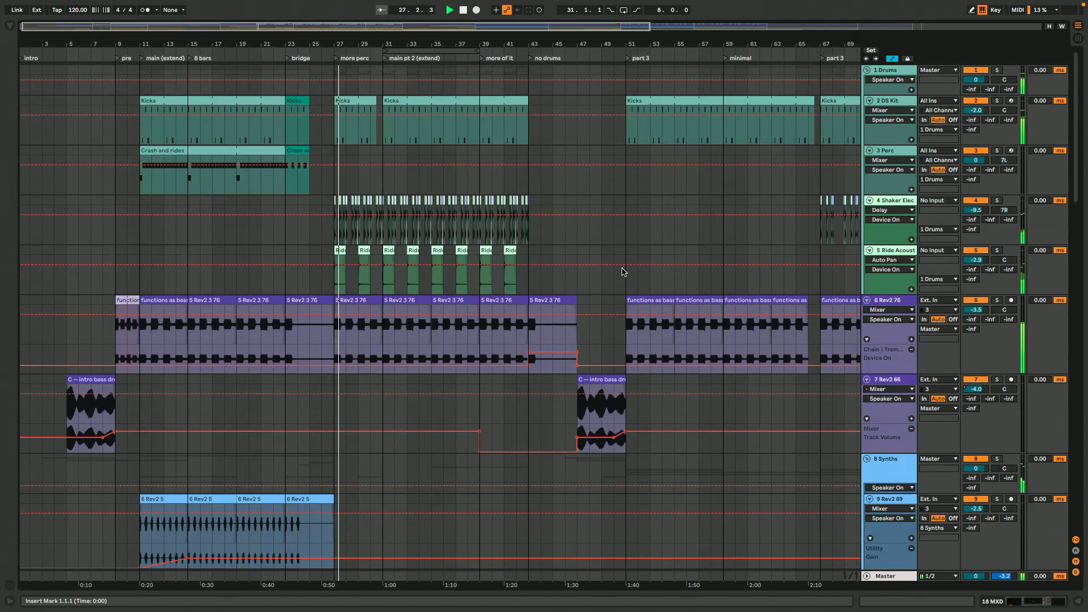
scroll(622, 272, "down", 20)
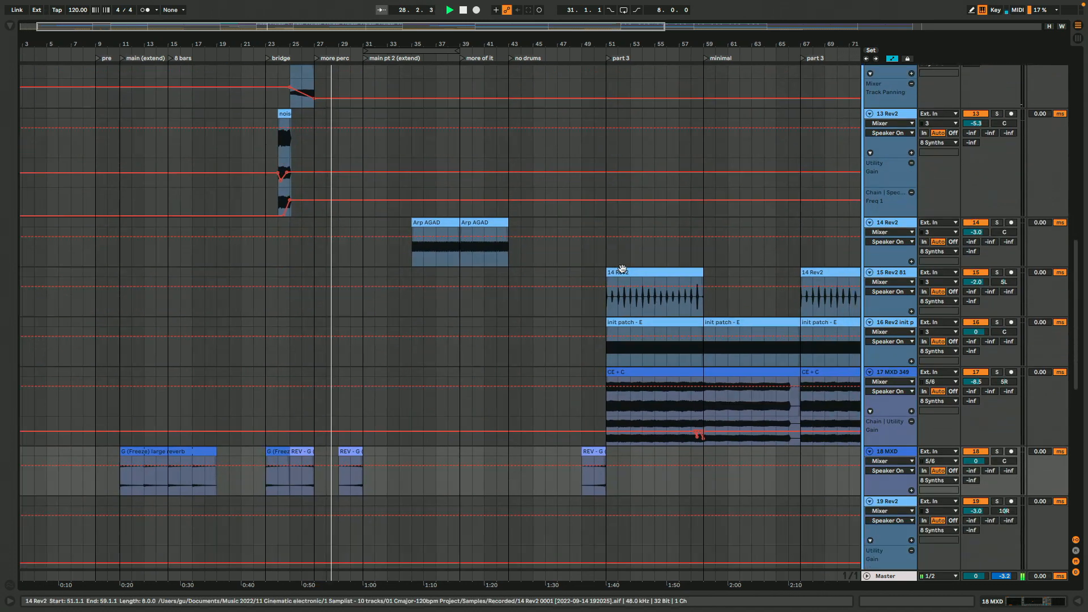
scroll(622, 272, "down", 5)
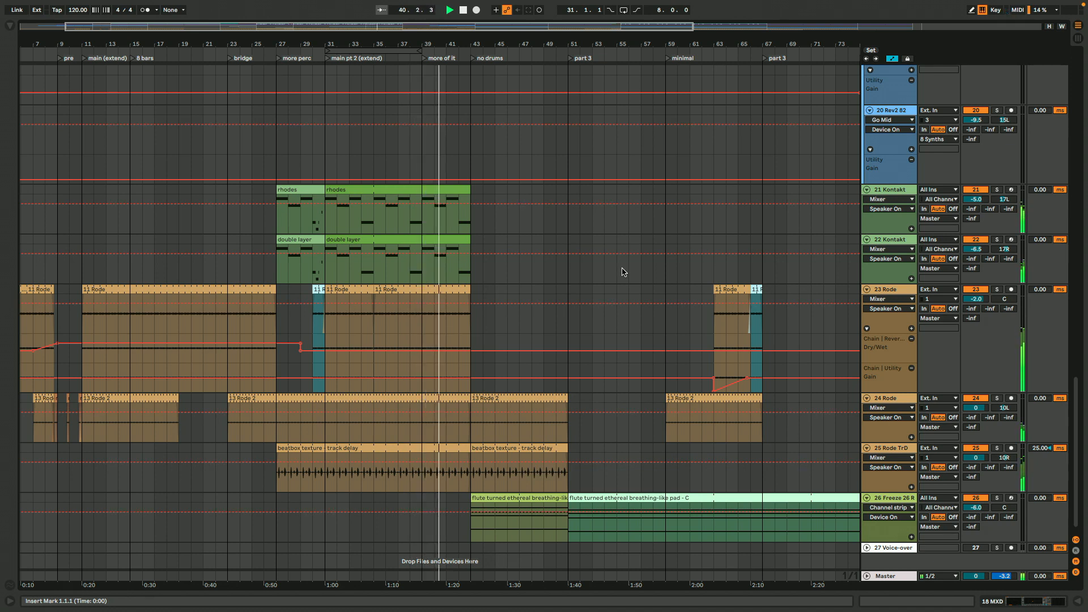
Examine the synth clips from the no-drums section through part 3 to the drone-outro while the song plays
scroll(622, 272, "up", 10)
scroll(622, 272, "right", 10)
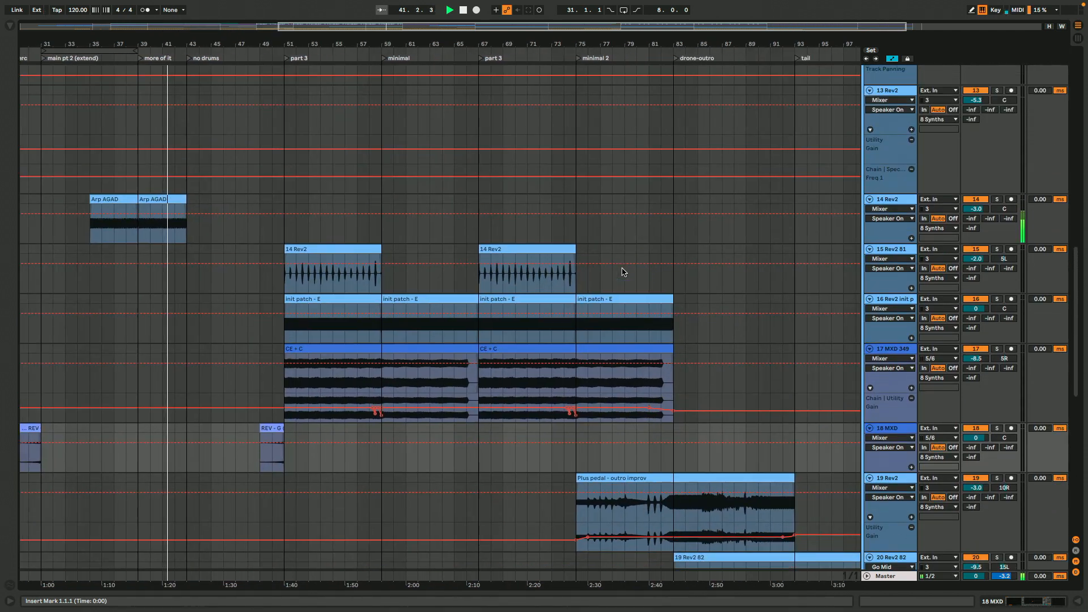
scroll(622, 272, "down", 3)
scroll(622, 272, "right", 3)
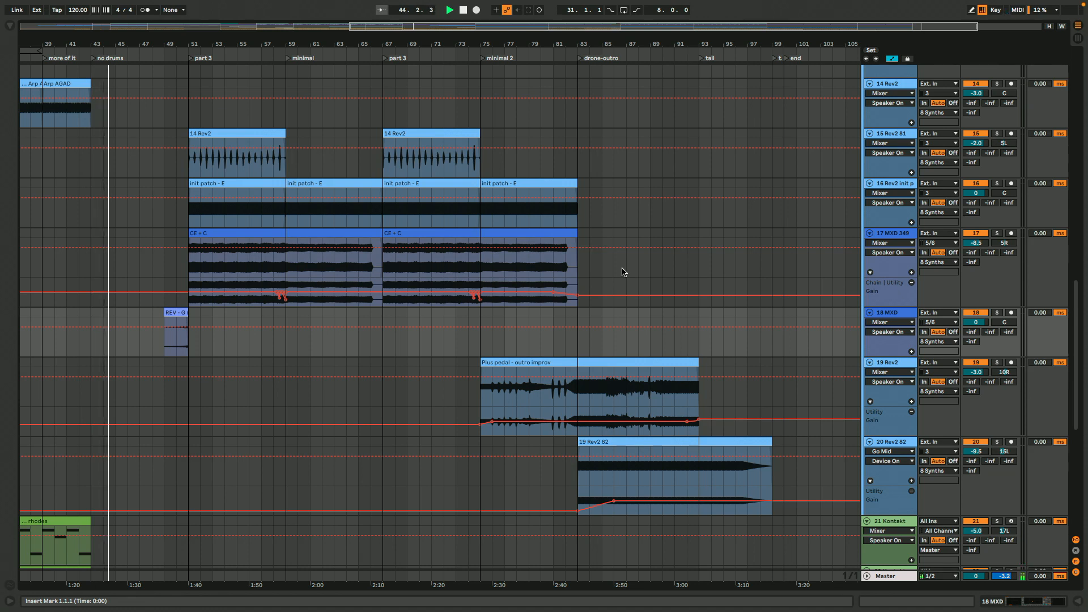
scroll(622, 272, "up", 8)
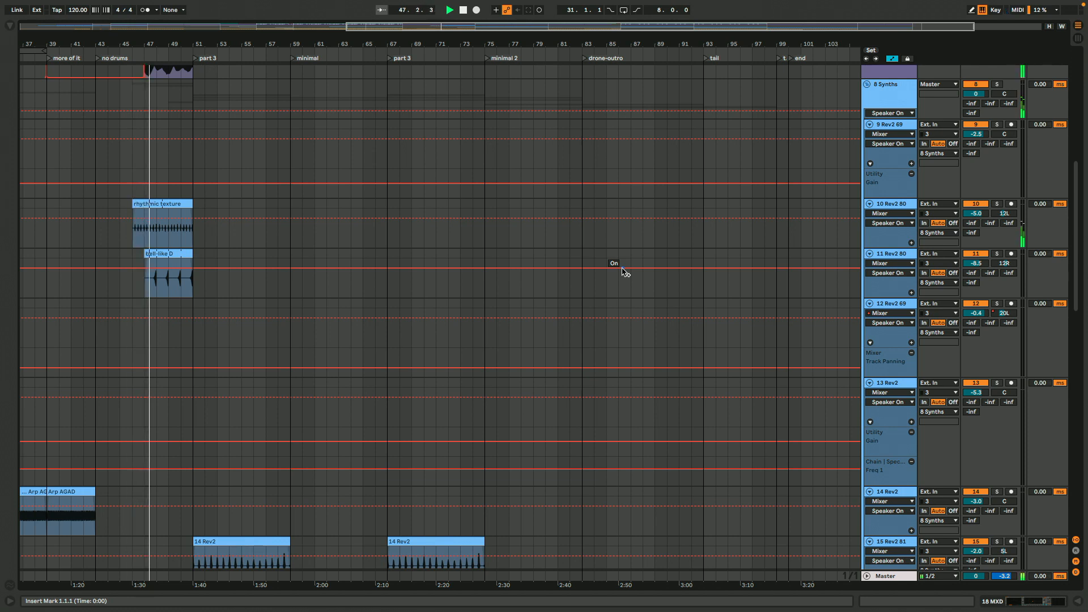
scroll(622, 272, "down", 8)
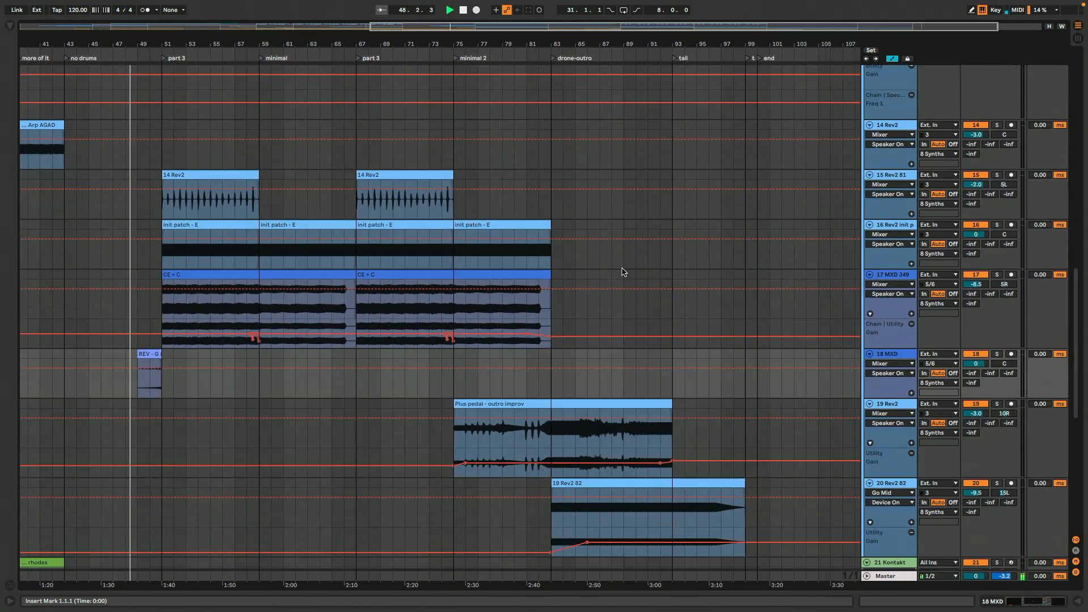
scroll(622, 272, "down", 4)
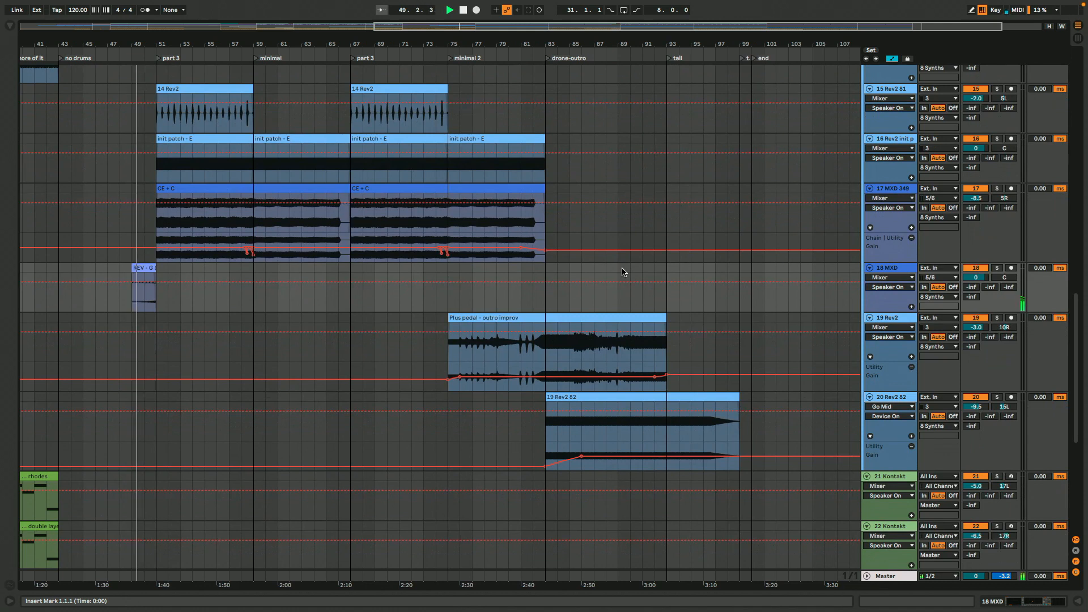